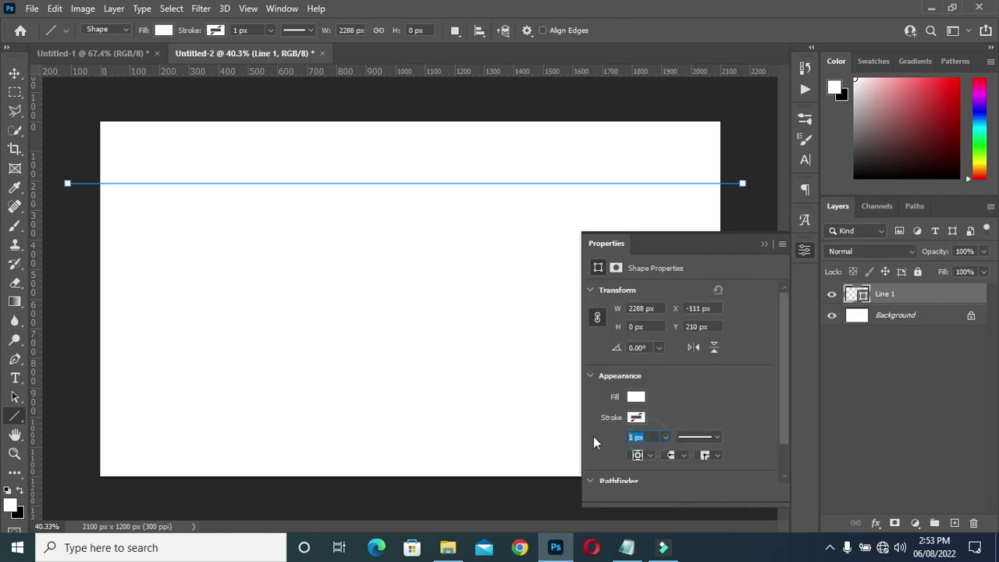
Step: Set the stroke width of the horizontal line shape to 3 px
key(BackSpace)
text(3)
key(Return)
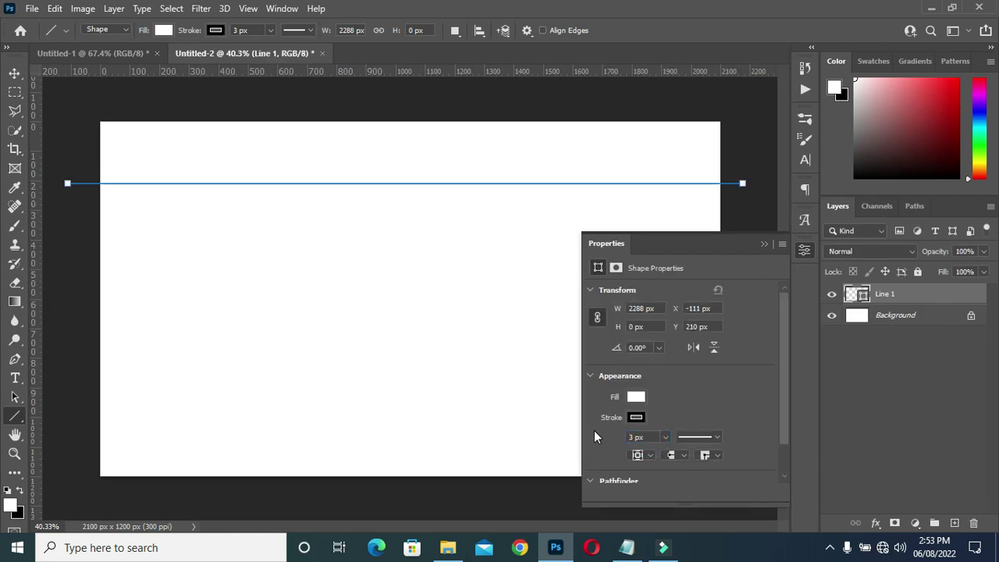
click(763, 243)
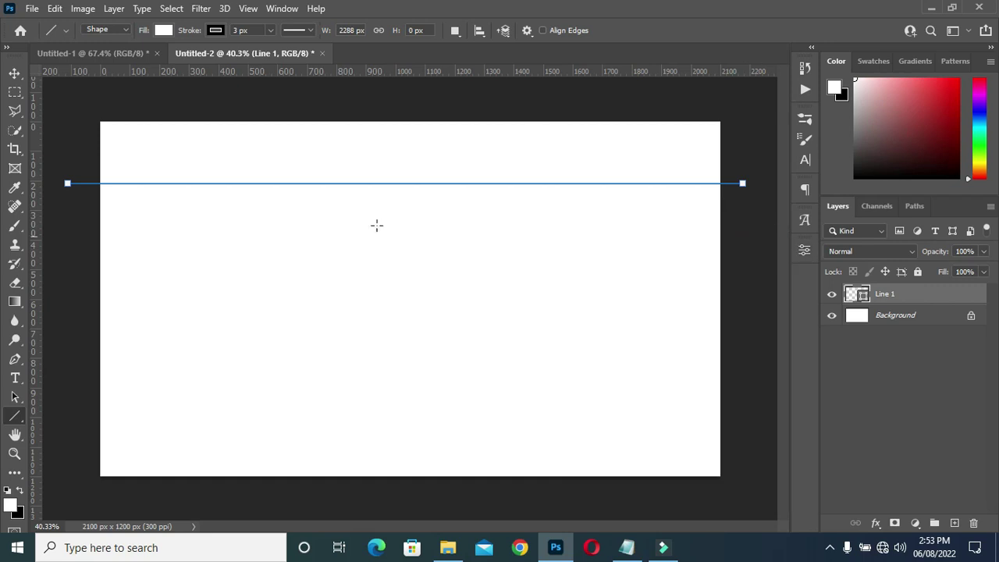
Step: Place the line in a free warp transform and add a vertical guide at its midpoint, at about 1030 px
click(13, 74)
key(ctrl+t)
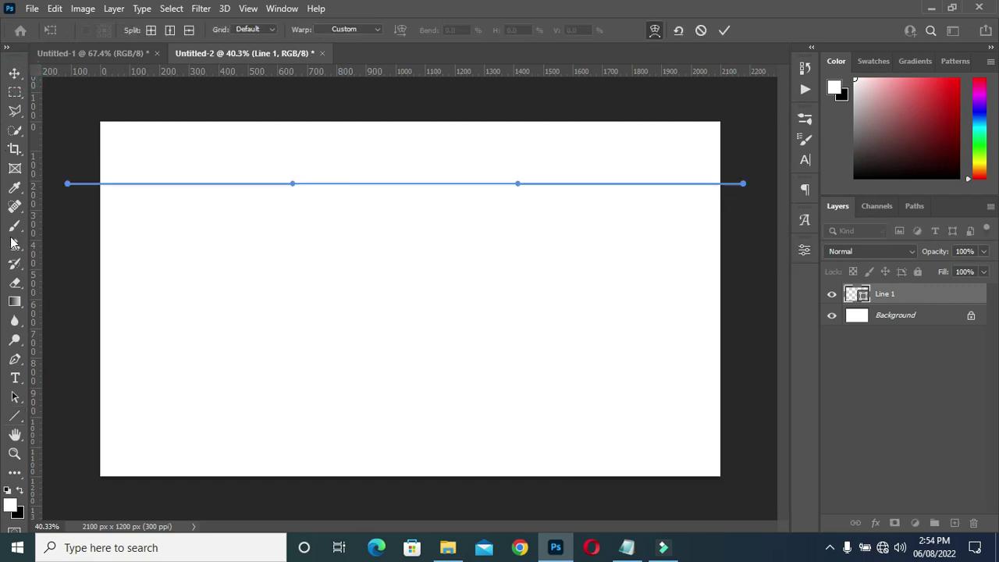
drag(37, 249, 409, 237)
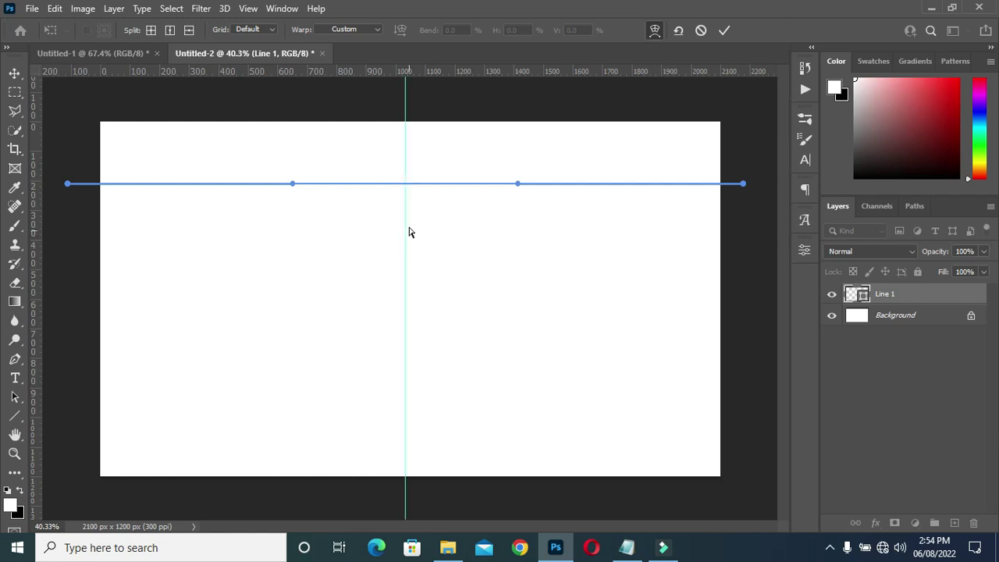
Step: Warp the horizontal line's middle upward at the guide to form a shallow symmetric arch, and apply the transform
scroll(409, 232, down, 4)
scroll(415, 224, up, 5)
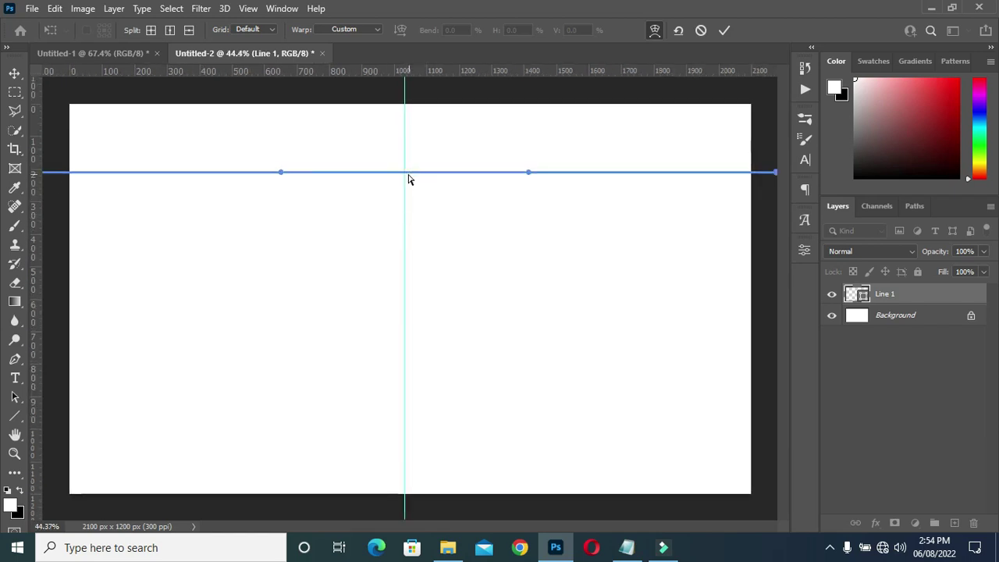
scroll(409, 179, up, 1)
scroll(406, 175, up, 1)
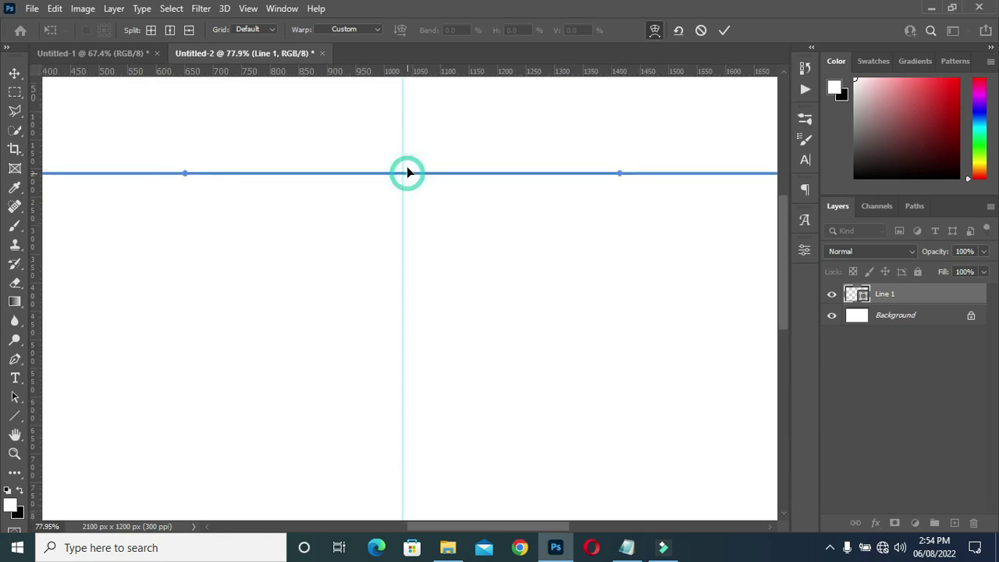
drag(407, 173, 415, 112)
scroll(417, 120, down, 3)
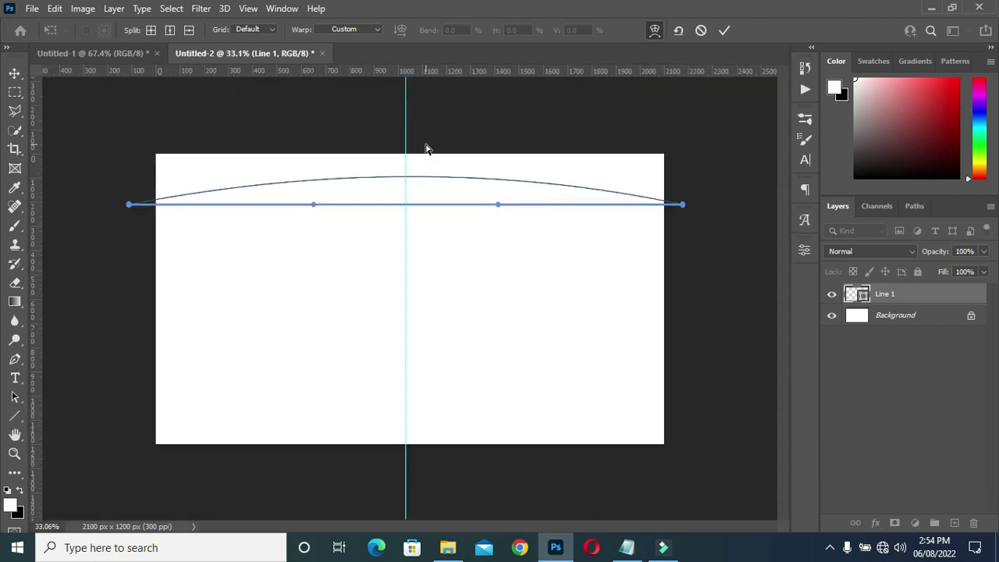
scroll(432, 189, up, 1)
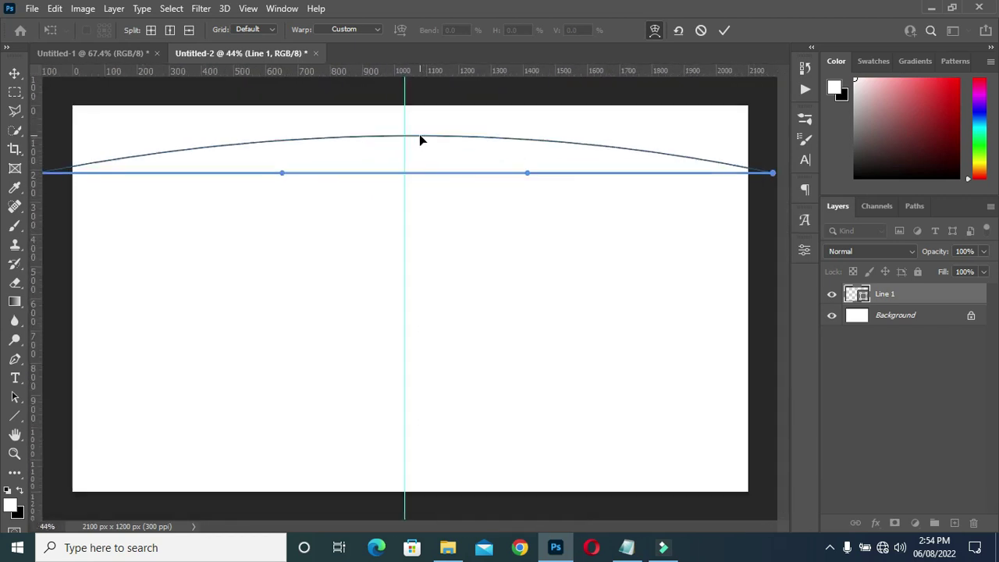
key(Return)
Step: Nudge the arched line down from the canvas's upper edge to fine-tune its vertical position, and deselect it
scroll(432, 146, down, 1)
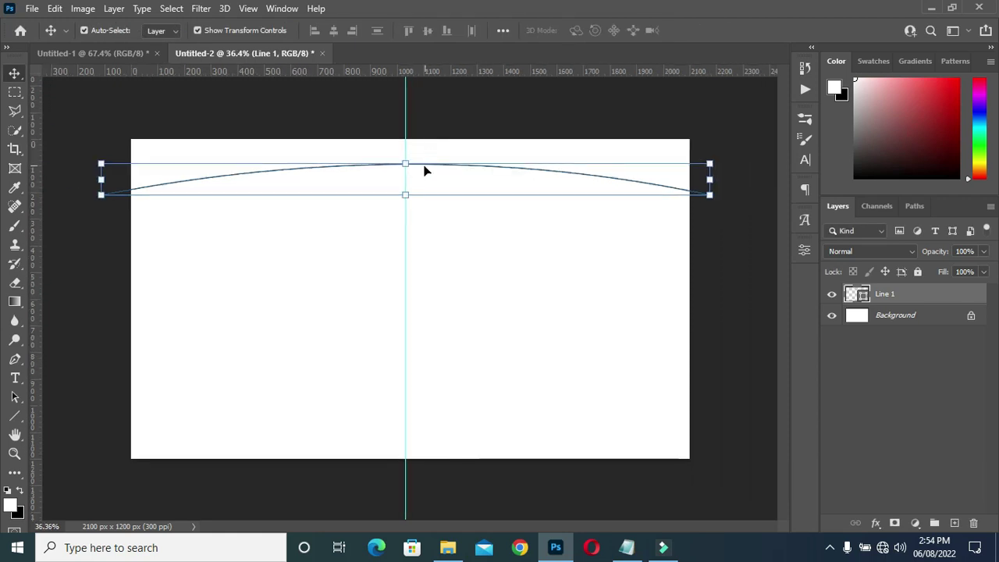
scroll(425, 170, up, 1)
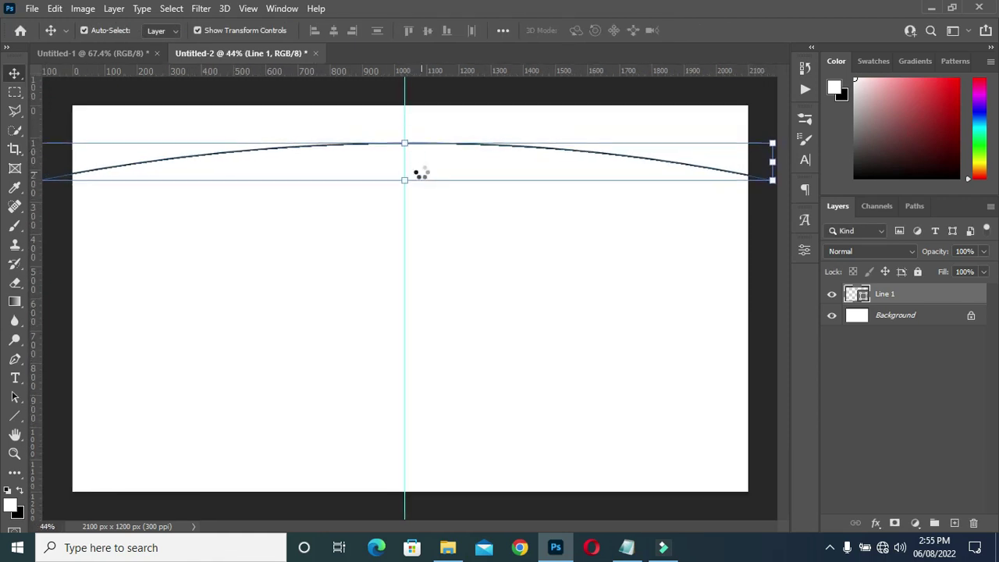
key(Down)
key(Down)
key(Down)
key(Down)
key(Down)
key(Down)
key(Down)
key(Down)
key(Down)
key(Down)
key(Down)
key(Down)
key(Down)
key(Down)
key(Down)
key(Down)
key(Down)
key(Down)
key(Down)
key(Down)
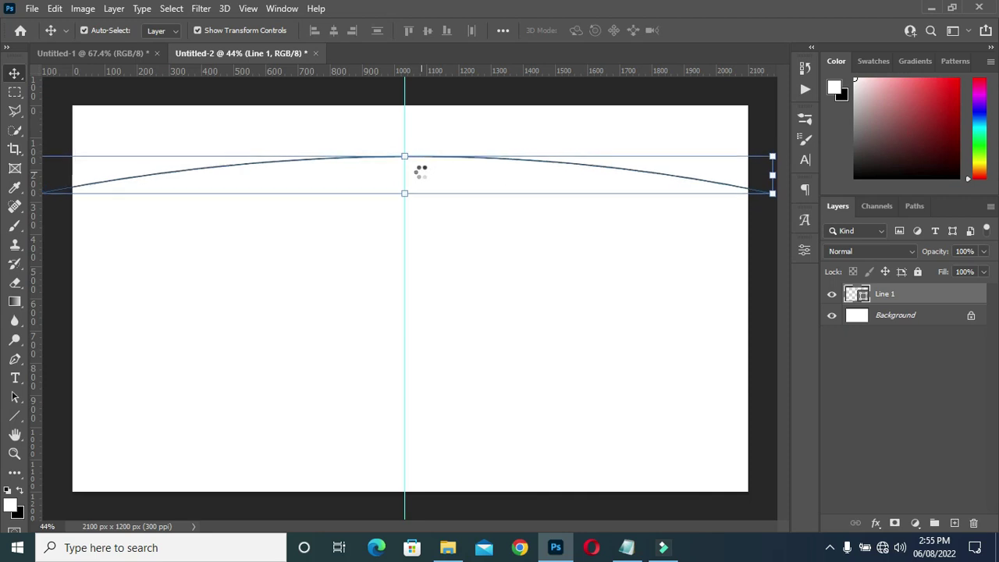
key(Down)
key(Down)
key(Down)
key(Down)
key(Down)
key(Down)
key(Down)
key(Down)
key(Down)
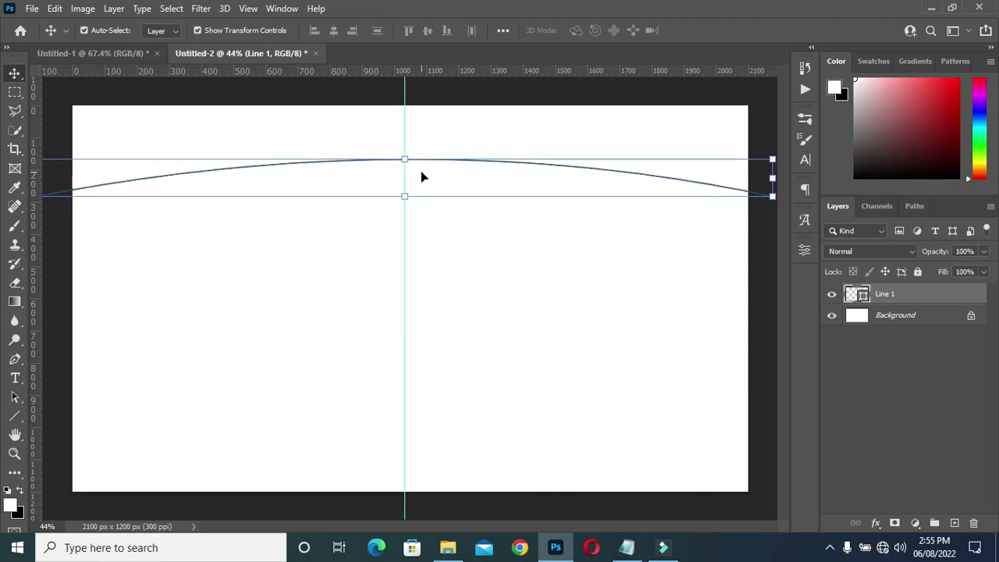
key(Up)
key(Up)
key(Up)
key(Up)
key(Up)
key(Up)
key(Up)
key(Up)
key(Up)
key(Up)
click(401, 175)
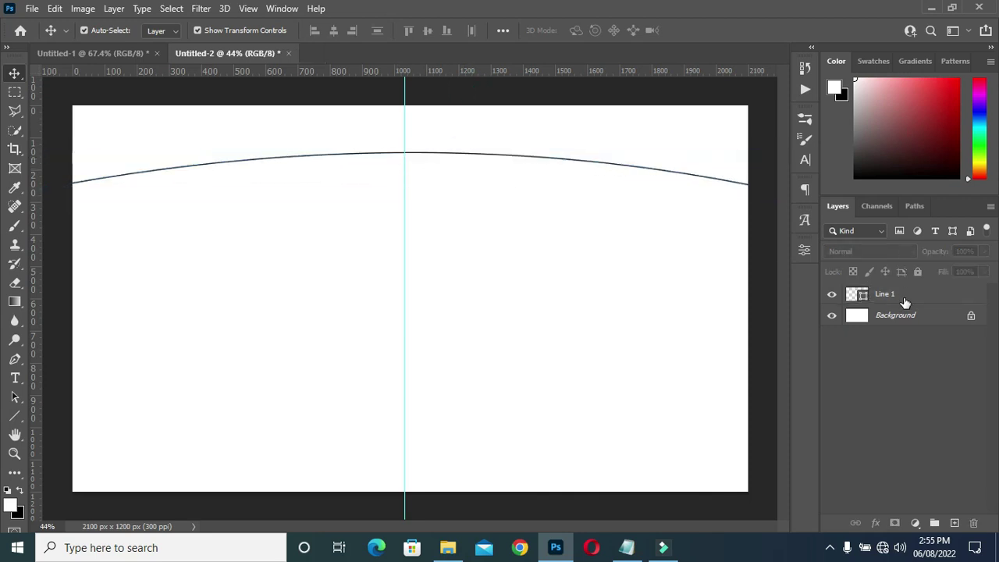
Step: Duplicate the arched line and move the copy straight down, about 60 px below the original
click(743, 187)
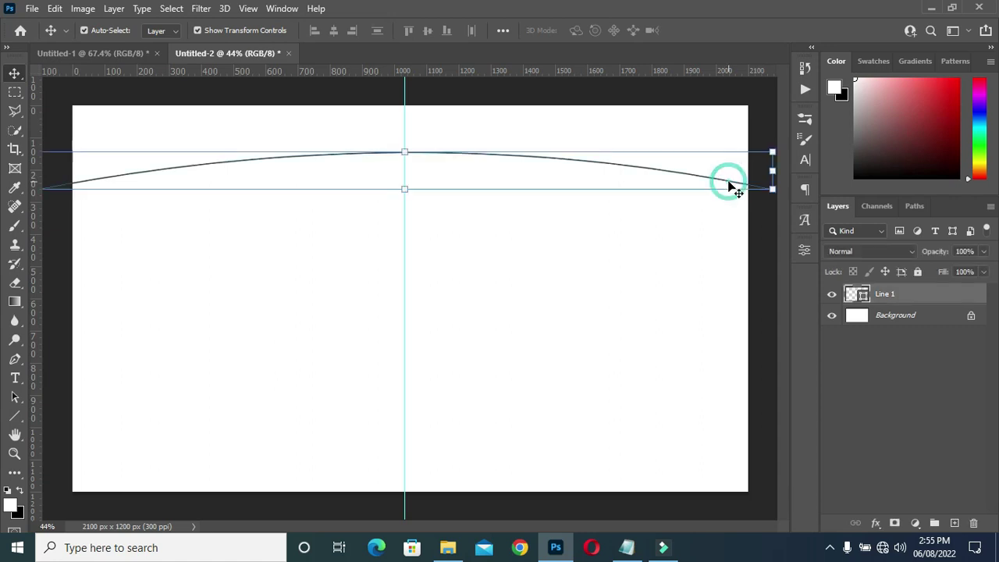
key(ctrl+j)
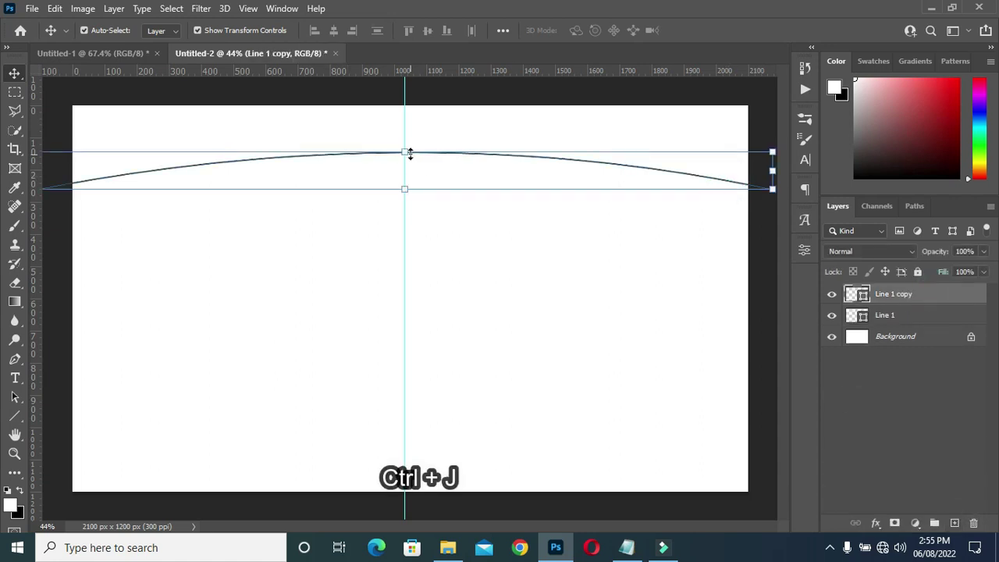
click(405, 152)
mouse_move(421, 182)
mouse_down()
mouse_move(423, 216)
mouse_move(423, 195)
mouse_up()
Step: Duplicate the second arched line and move the new copy a short distance straight down, closely below it
key(ctrl+j)
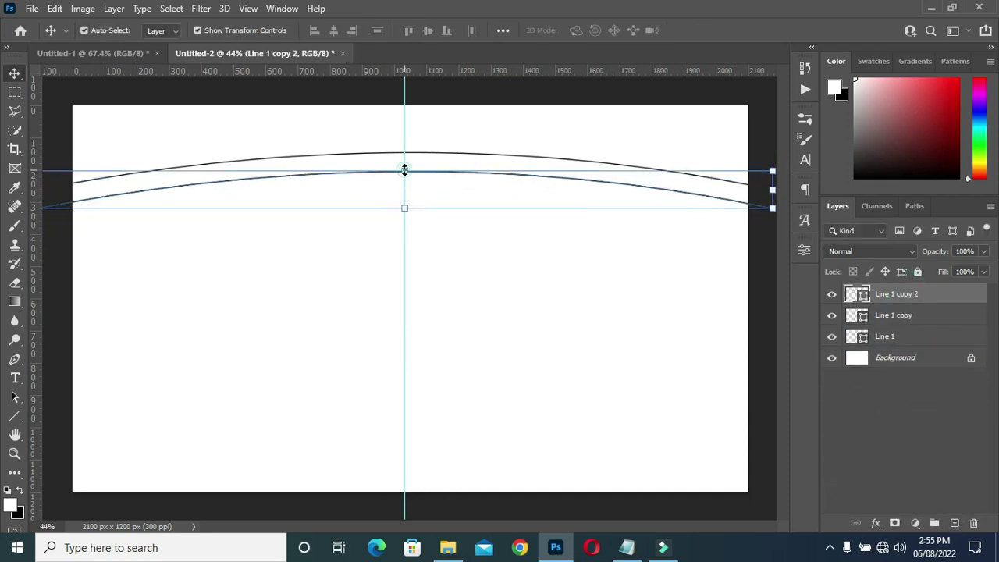
key(ctrl+t)
drag(440, 187, 441, 200)
click(724, 30)
click(680, 317)
Step: Duplicate the third arched line twice and place the copies as a spaced pair in the lower part of the canvas
click(886, 297)
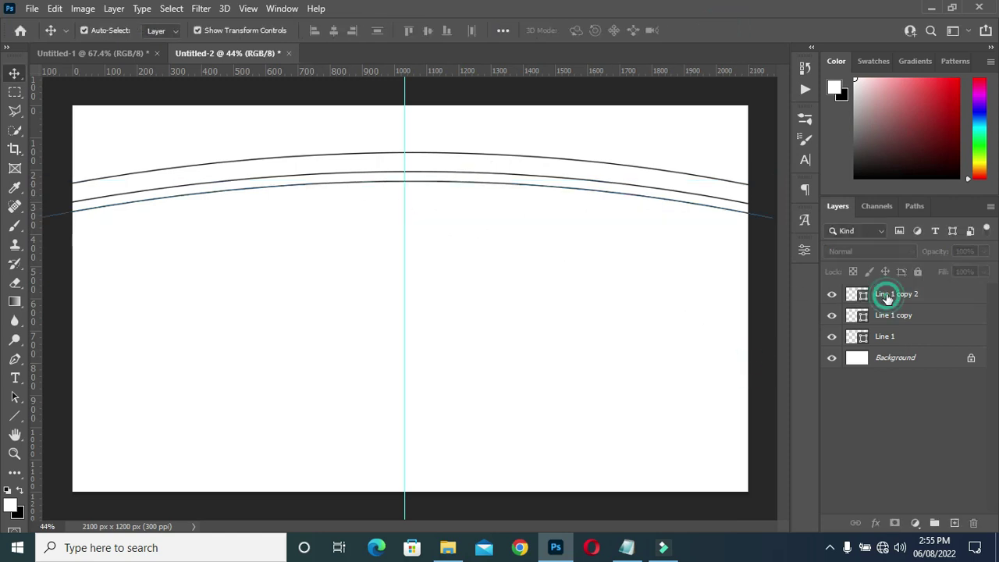
key(ctrl+j)
click(762, 350)
click(885, 293)
key(ctrl+j)
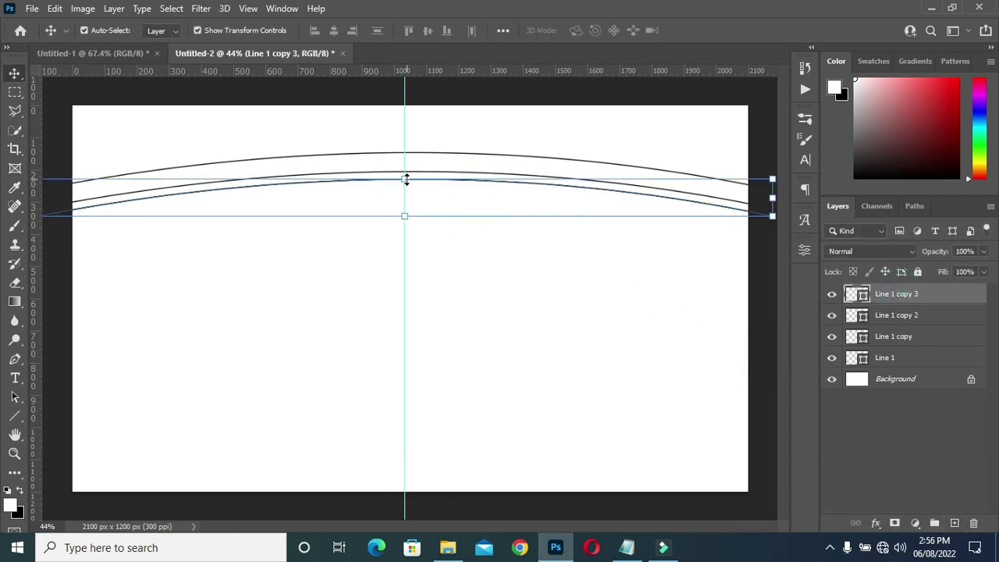
drag(406, 179, 407, 381)
click(724, 31)
key(ctrl+j)
click(724, 30)
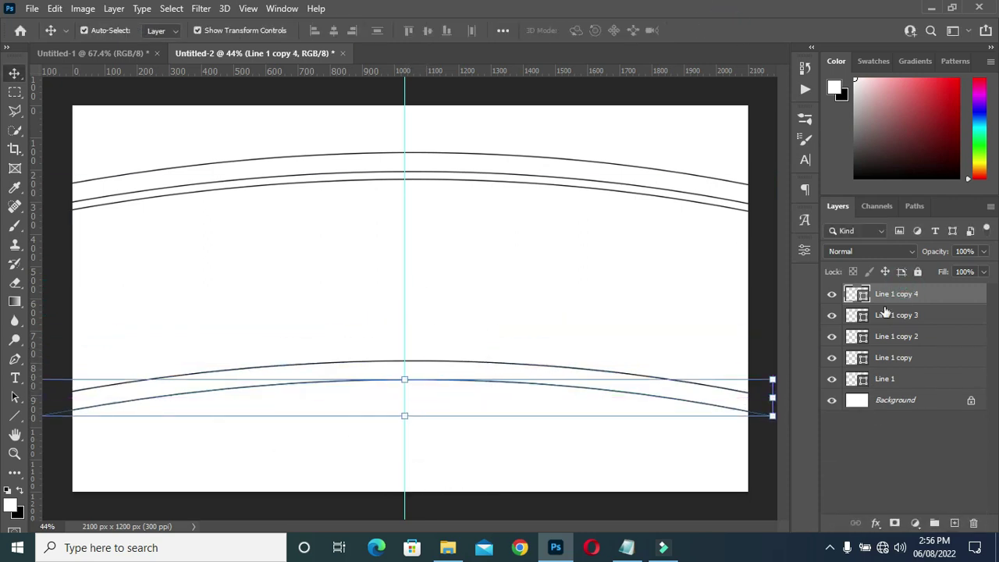
Step: Select the two lower arched lines together and move them straight down, closer to the canvas's lower edge
shift+click(864, 320)
key(shift+Down)
drag(406, 365, 447, 414)
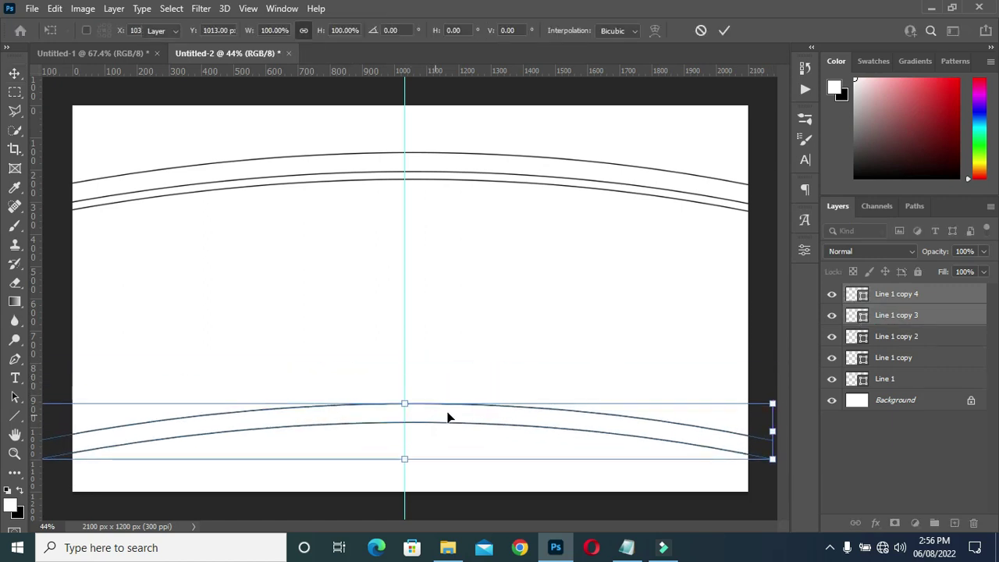
key(Return)
Step: Draw a straight diagonal line descending rightward from above the upper arches, left of the guide, to below the lower arches, right of it
key(u)
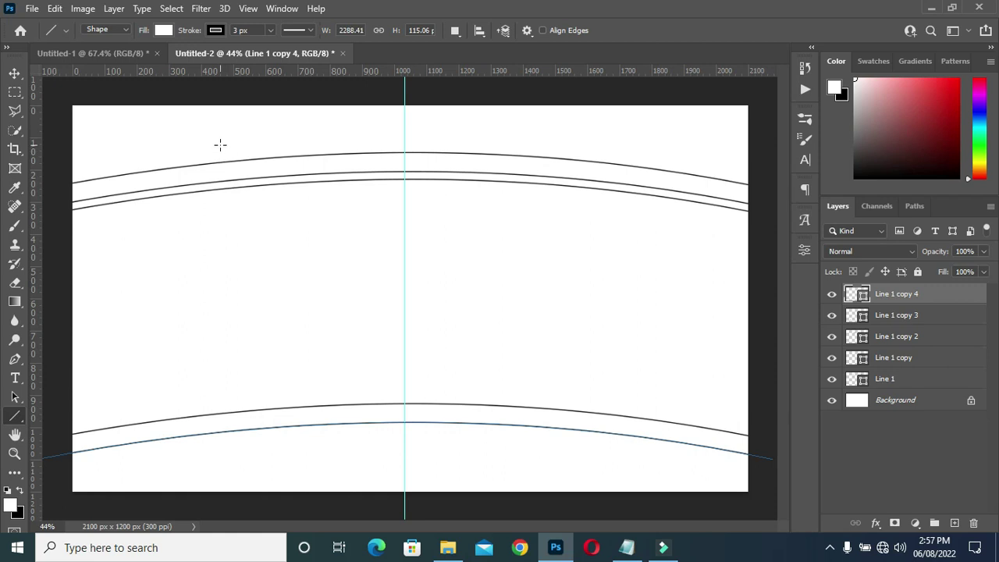
drag(220, 144, 432, 439)
key(v)
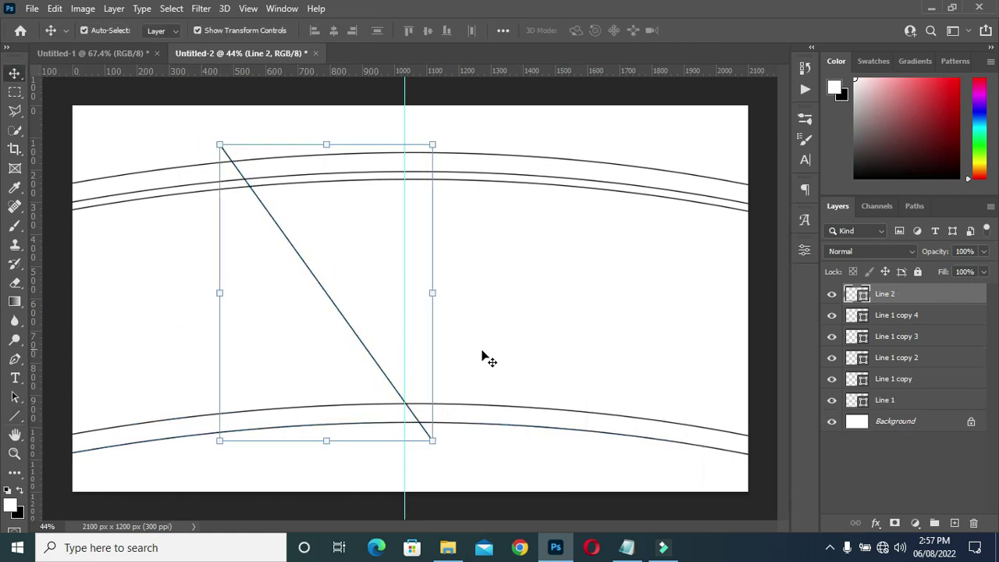
Step: Duplicate the diagonal line, offset the copy to the right, and scale it to 88.70% so it ends between the outer arches
key(ctrl+alt+t)
drag(327, 293, 347, 294)
drag(452, 440, 440, 424)
drag(340, 144, 337, 161)
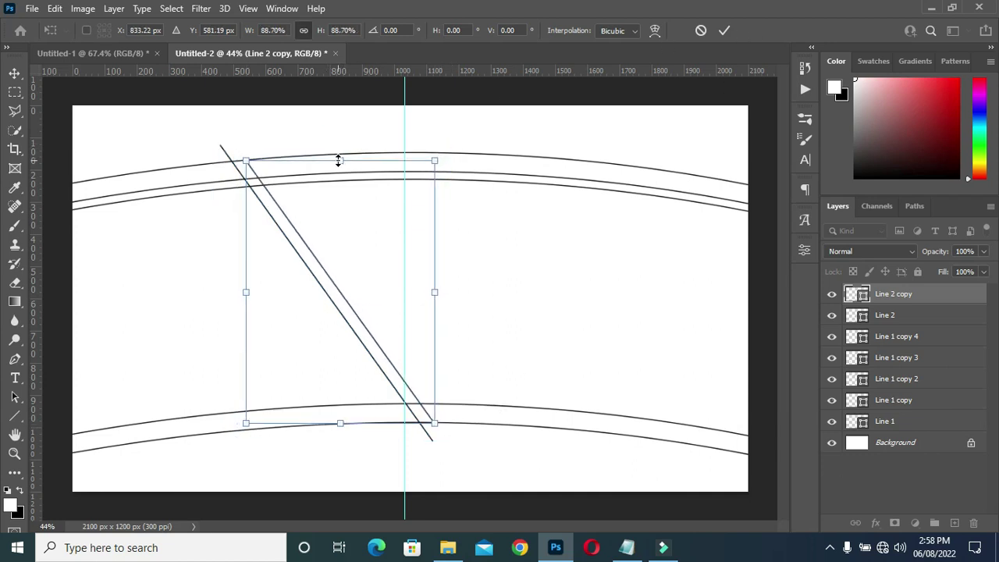
key(Return)
Step: Select both diagonal lines and shift them together to the right, about 70 px
key(shift+alt+bracketleft)
key(ctrl+t)
drag(332, 300, 359, 304)
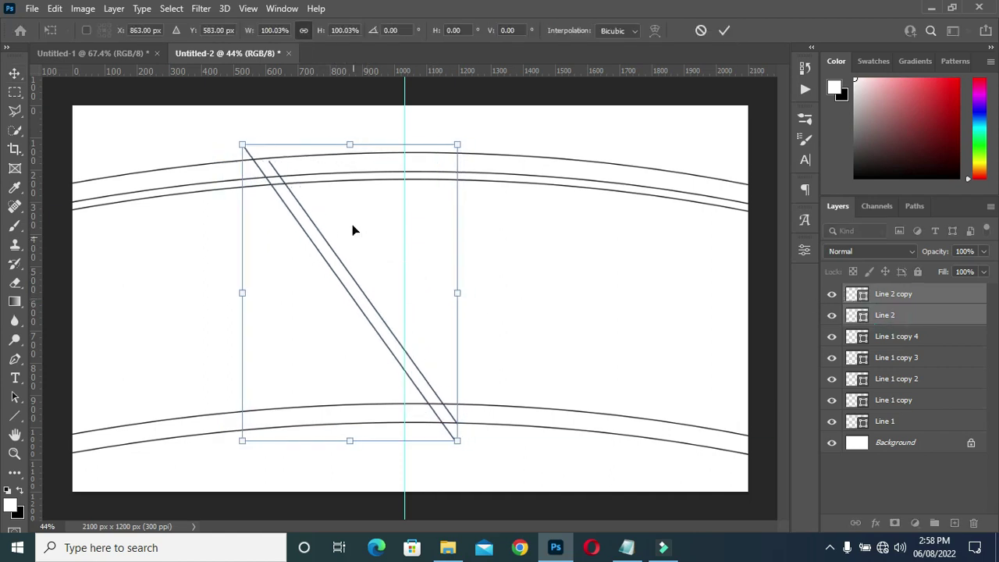
key(Return)
Step: Enlarge the copied diagonal line slightly so its upper end meets the topmost arch, and apply the transform
key(alt+bracketright)
key(ctrl+t)
scroll(364, 158, up, 3)
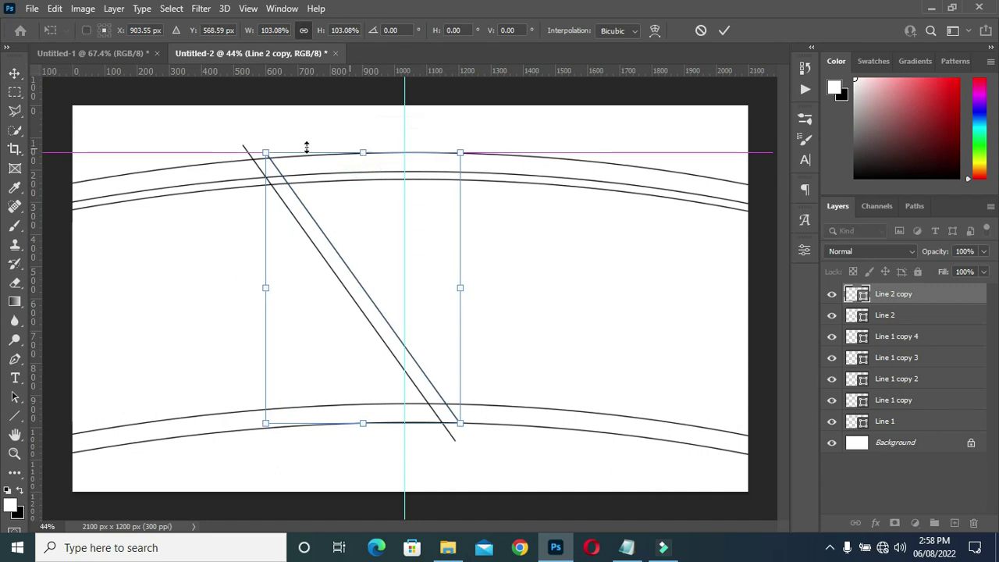
drag(252, 156, 258, 157)
scroll(724, 240, down, 4)
key(Return)
click(380, 339)
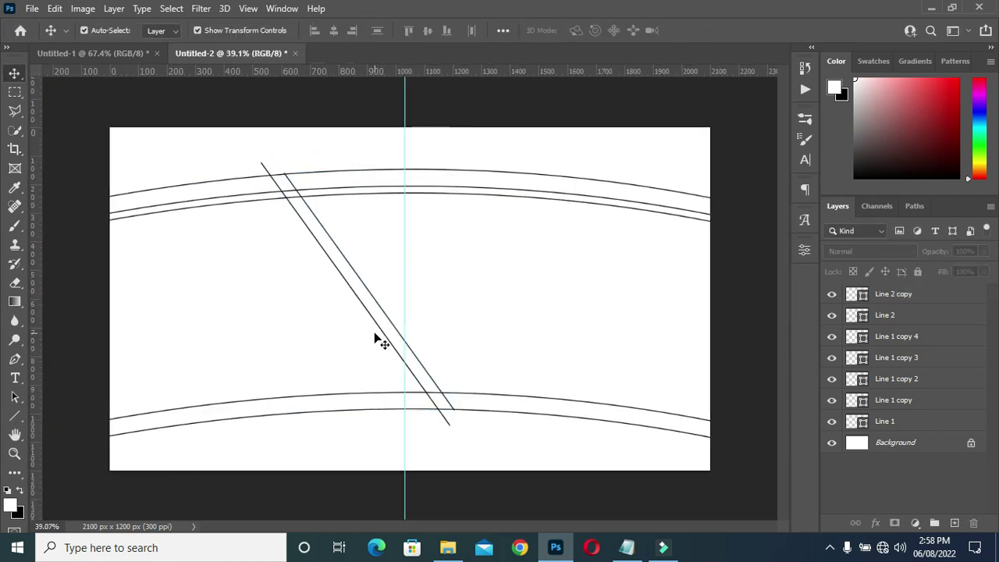
Step: Duplicate the shorter diagonal line, move the copy to the canvas's right half, and scale it down to a short stroke crossing the lower arches
scroll(381, 328, up, 1)
click(918, 294)
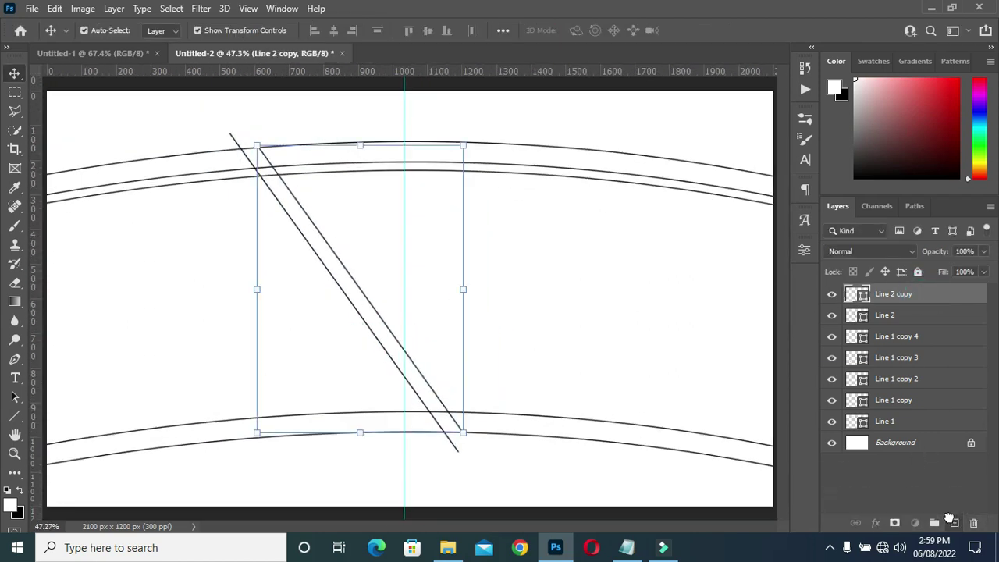
key(ctrl+j)
key(ctrl+t)
drag(463, 287, 504, 323)
scroll(515, 297, down, 2)
scroll(504, 325, down, 1)
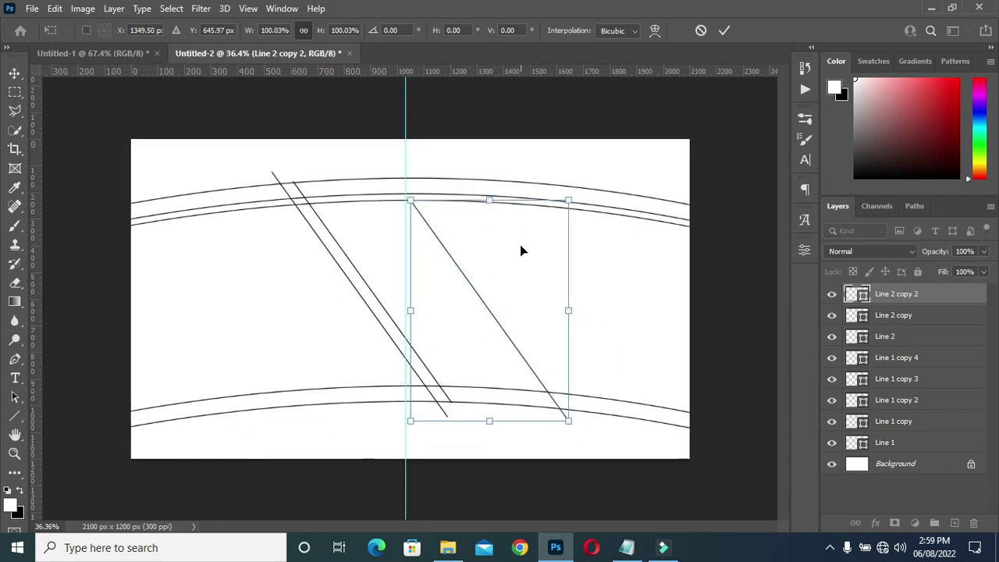
drag(407, 198, 486, 345)
key(Return)
scroll(552, 389, up, 1)
scroll(553, 389, up, 1)
click(482, 393)
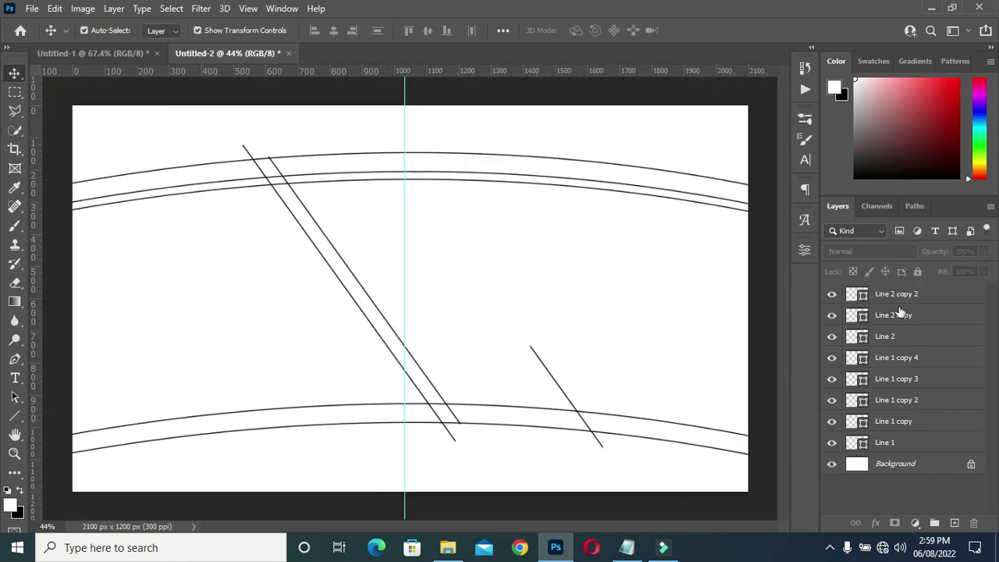
scroll(594, 320, down, 3)
scroll(575, 405, up, 2)
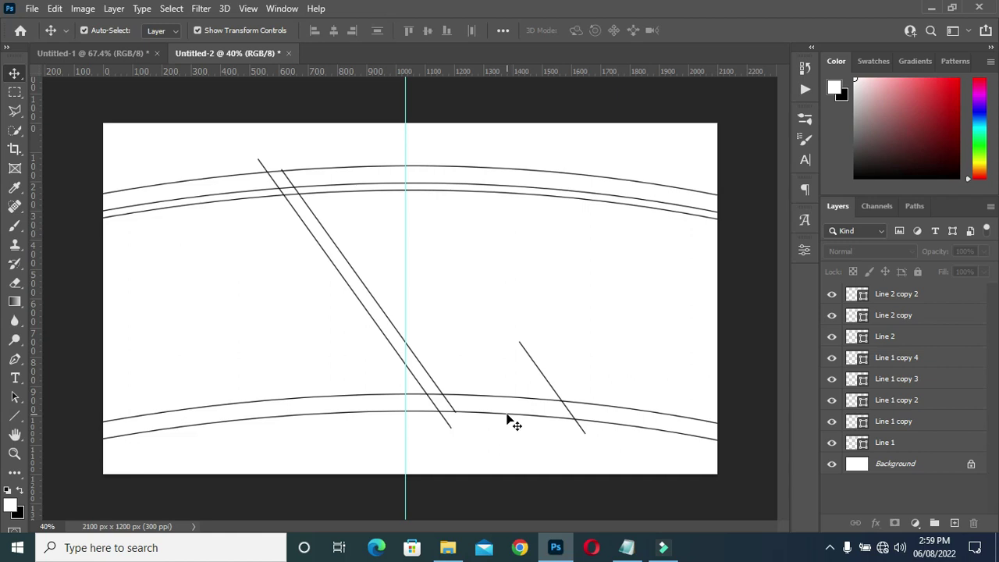
click(511, 422)
click(746, 319)
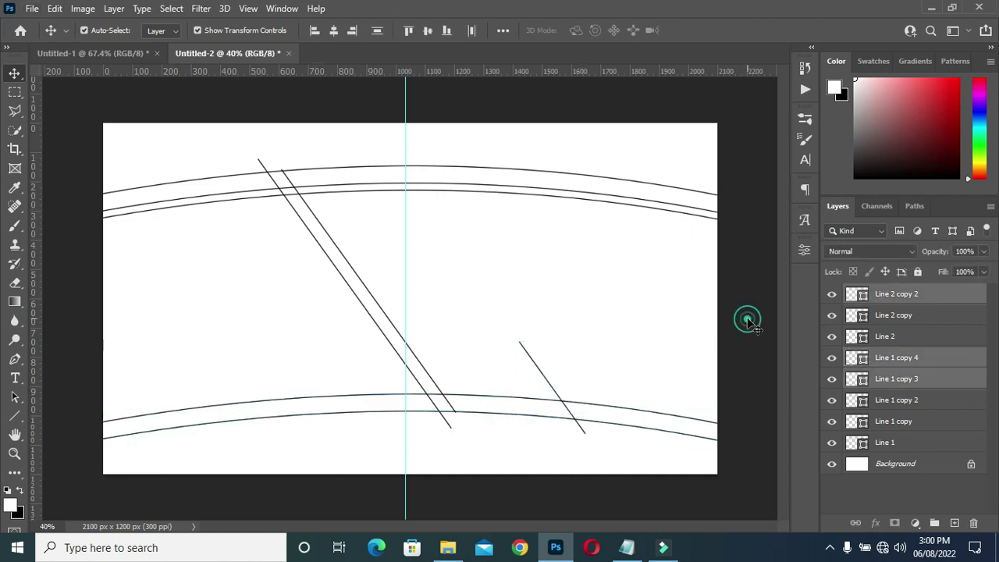
Step: Draw a straight line from the short diagonal's upper end, sloping down to just beyond the canvas's right edge
click(15, 415)
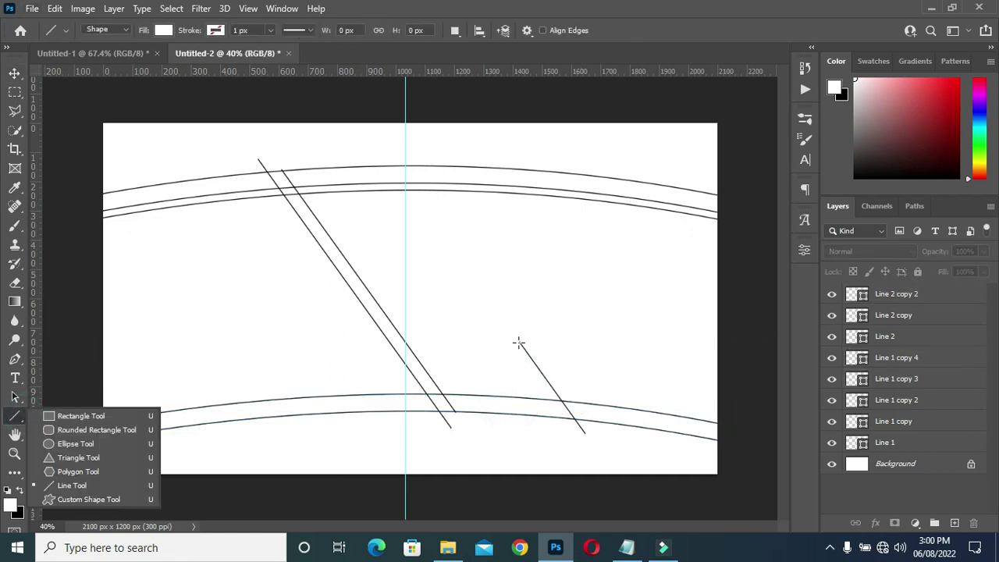
mouse_move(519, 341)
mouse_down()
mouse_move(743, 365)
mouse_move(518, 367)
mouse_move(519, 341)
mouse_up()
click(763, 244)
drag(739, 393, 750, 392)
key(v)
Step: Warp the sloping line in the canvas's right half by raising both sides of its bounding box's upper edge, and apply the transform
click(633, 392)
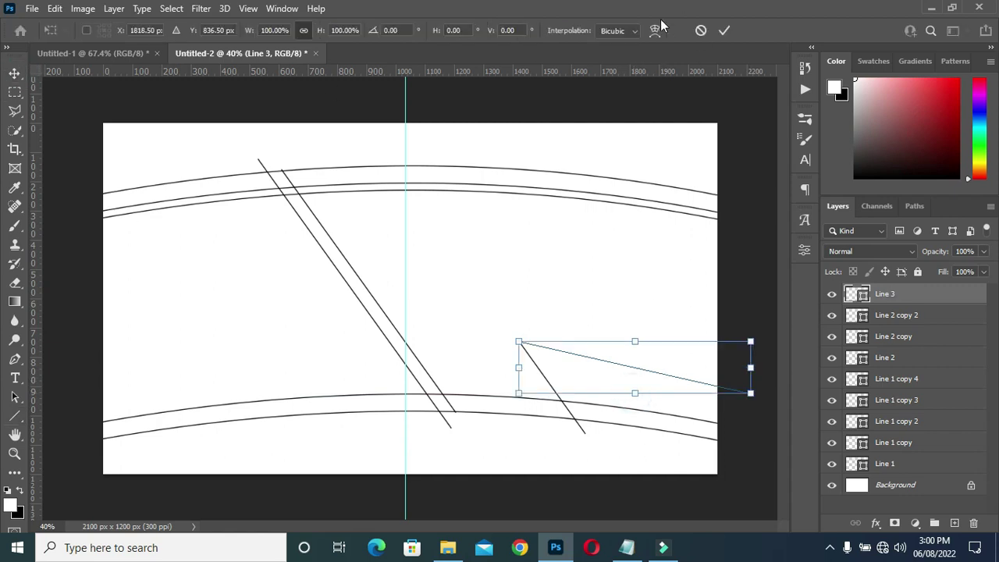
scroll(578, 332, up, 2)
scroll(624, 498, up, 2)
drag(555, 273, 553, 261)
scroll(375, 263, down, 1)
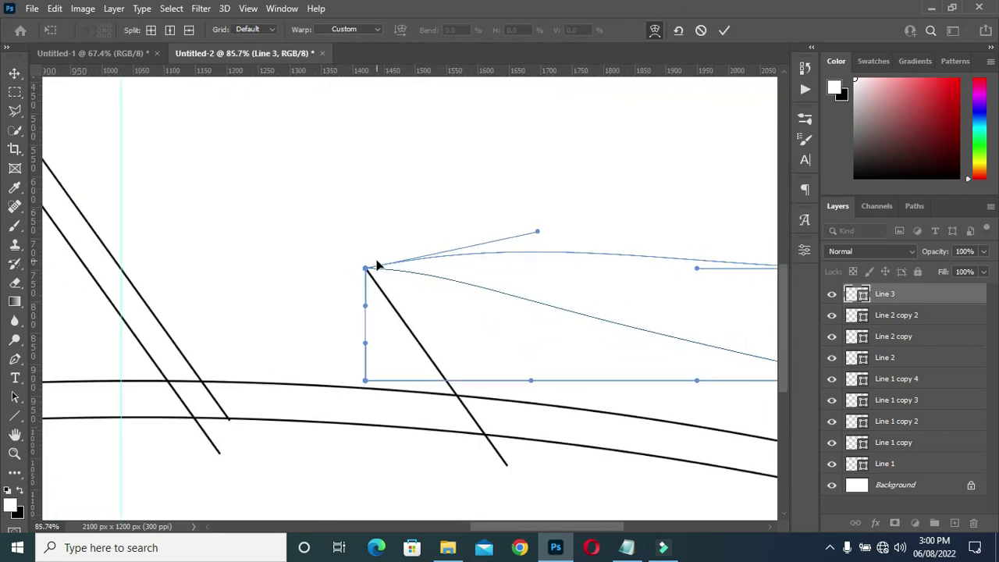
drag(697, 269, 705, 239)
scroll(636, 352, down, 1)
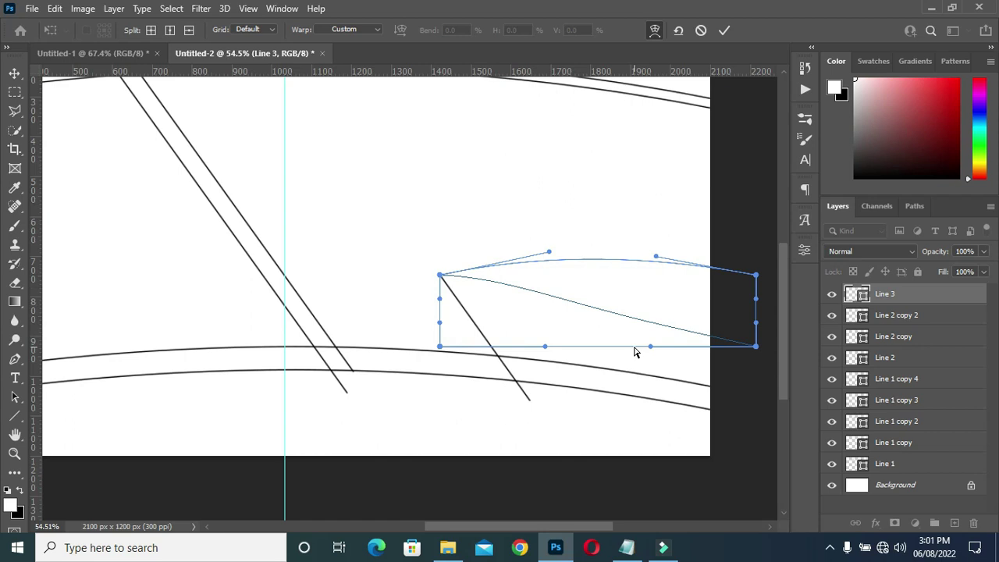
click(723, 31)
scroll(616, 312, down, 2)
scroll(326, 277, up, 1)
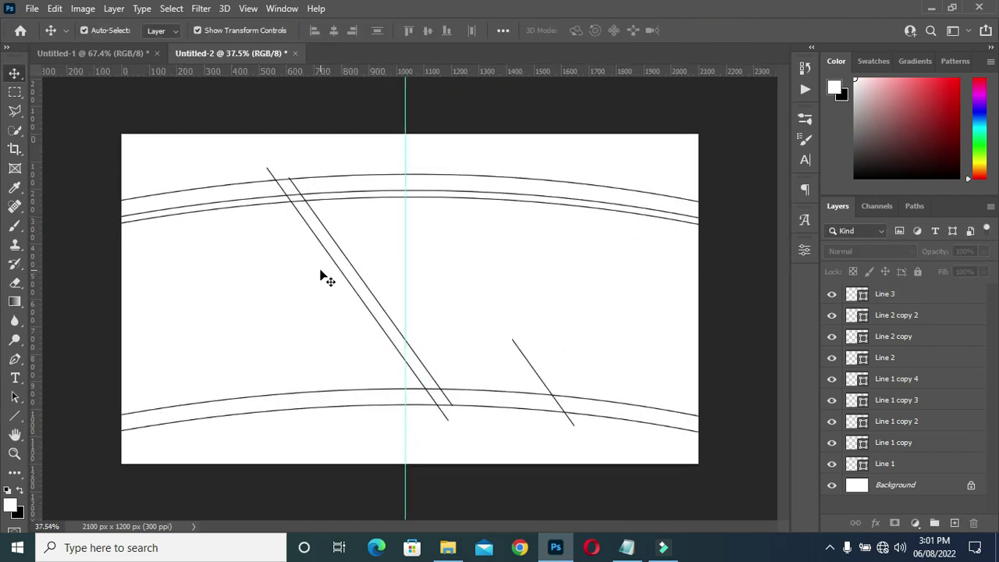
scroll(546, 297, down, 1)
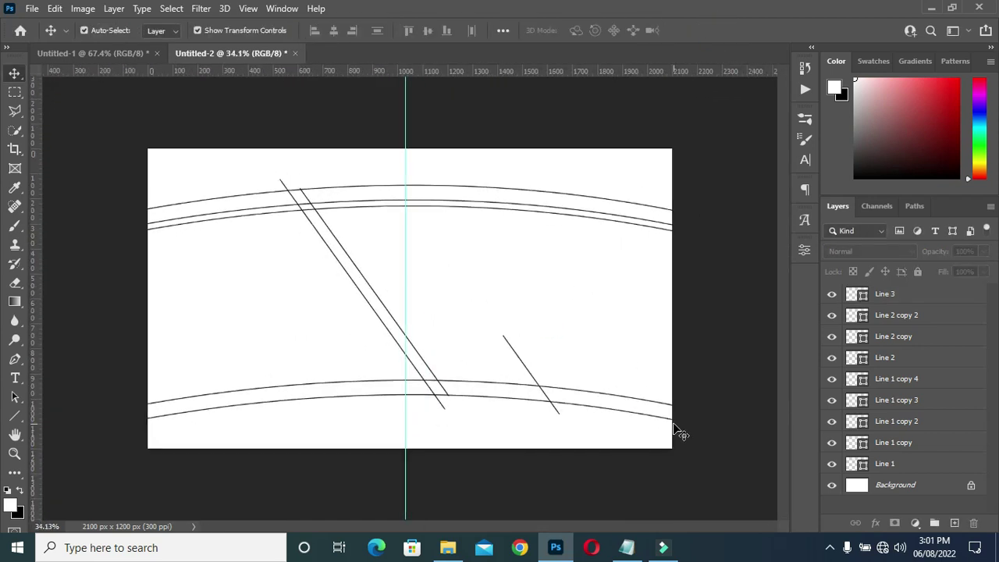
scroll(693, 407, down, 1)
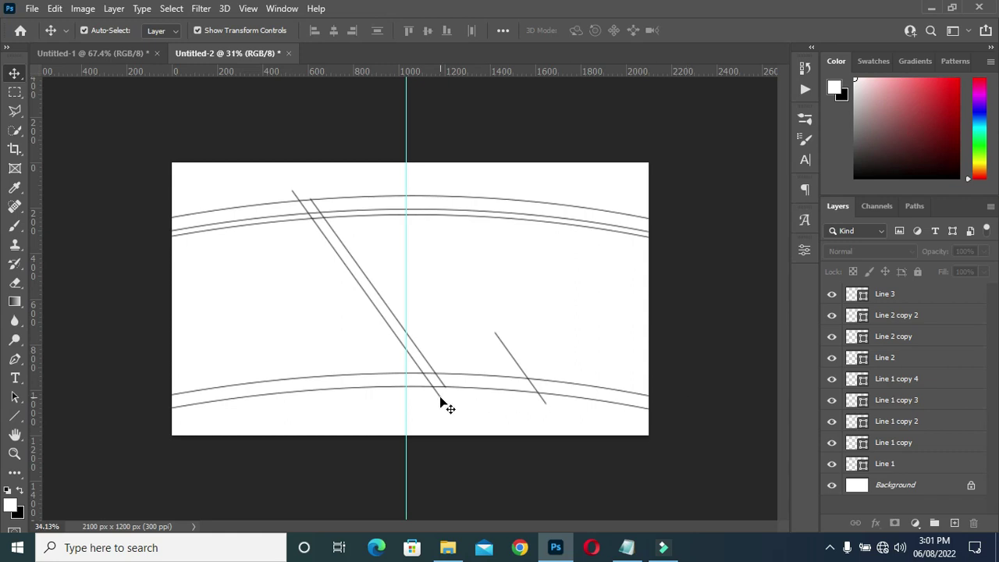
Step: Scale the right one of the two long diagonals to about 553 x 768 px, ending on the upper of the two lower arches
scroll(442, 401, up, 3)
scroll(441, 404, up, 3)
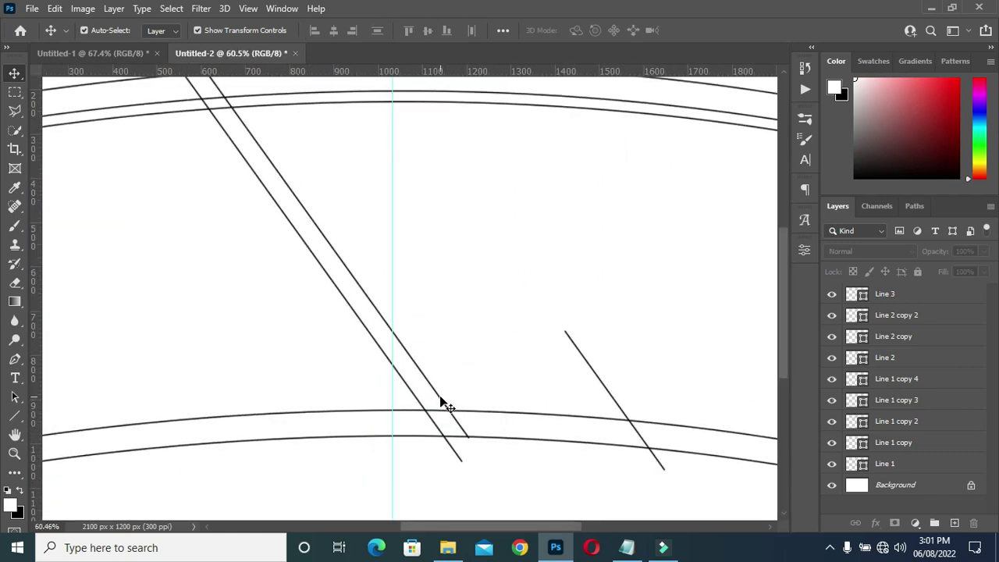
click(443, 404)
drag(337, 438, 338, 410)
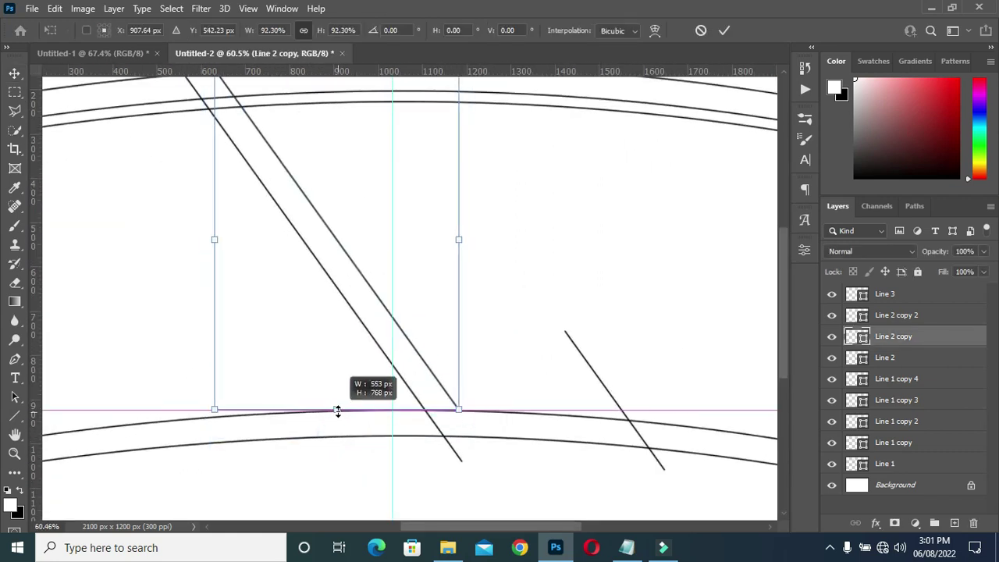
key(Return)
Step: Scale down the left long diagonal so its lower end stops on the lowest arch, and apply the transform
click(453, 453)
drag(314, 461, 316, 438)
key(Return)
scroll(513, 424, down, 2)
scroll(590, 440, up, 2)
Step: Scale down the short diagonal in the canvas's right half so its lower end meets the lowest arch
click(591, 437)
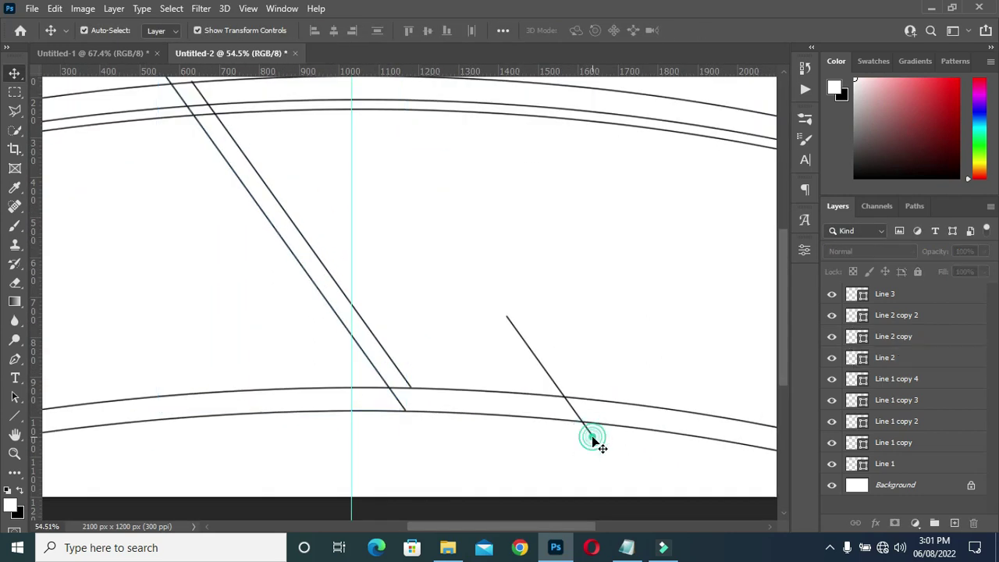
scroll(528, 436, up, 2)
drag(528, 437, 524, 387)
scroll(548, 346, down, 3)
scroll(557, 433, down, 2)
key(Return)
scroll(559, 391, up, 1)
Step: Group all the line layers from Line 3 down to Line 1, and deselect the group
key(alt+bracketright)
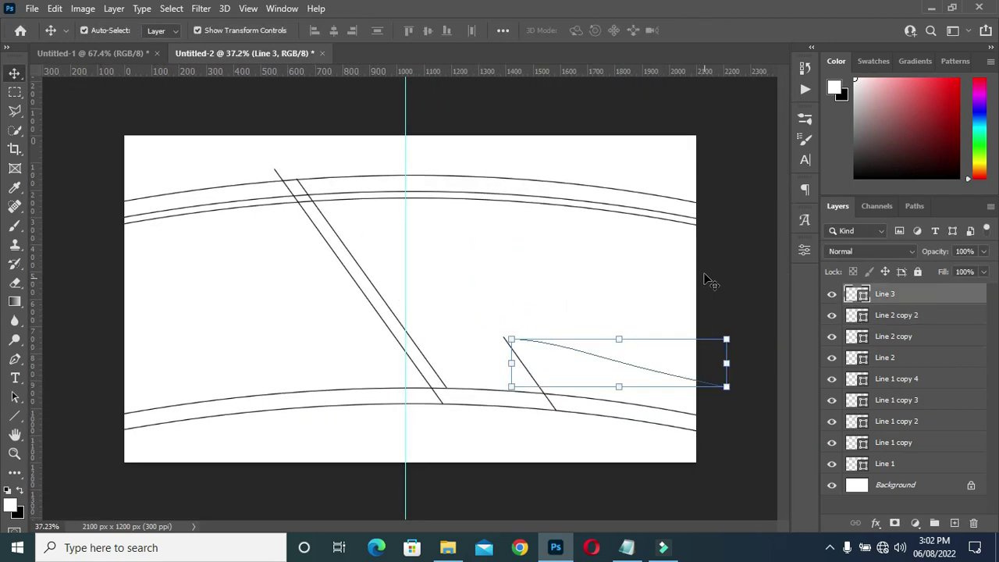
shift+click(911, 461)
key(ctrl+g)
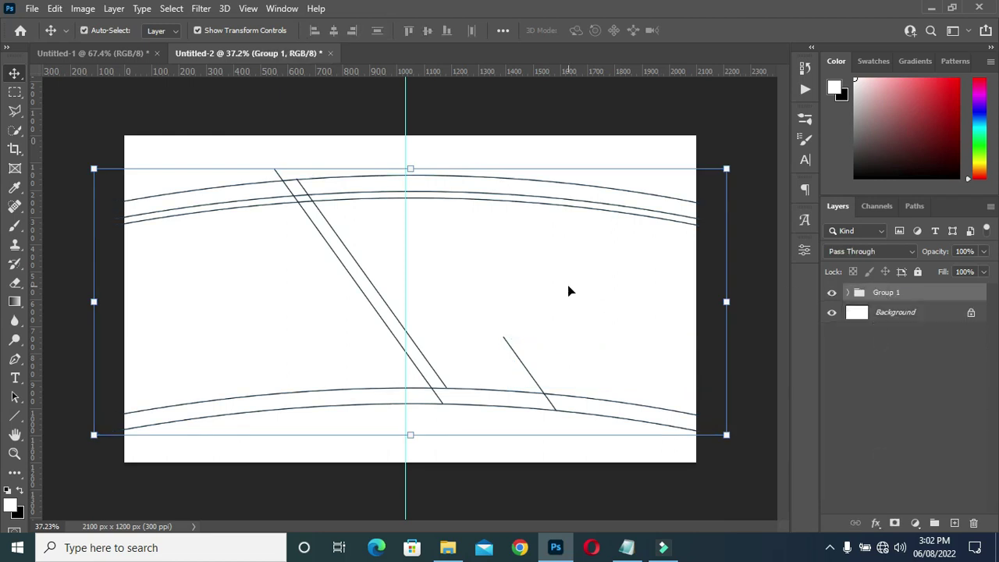
click(620, 488)
scroll(296, 196, up, 2)
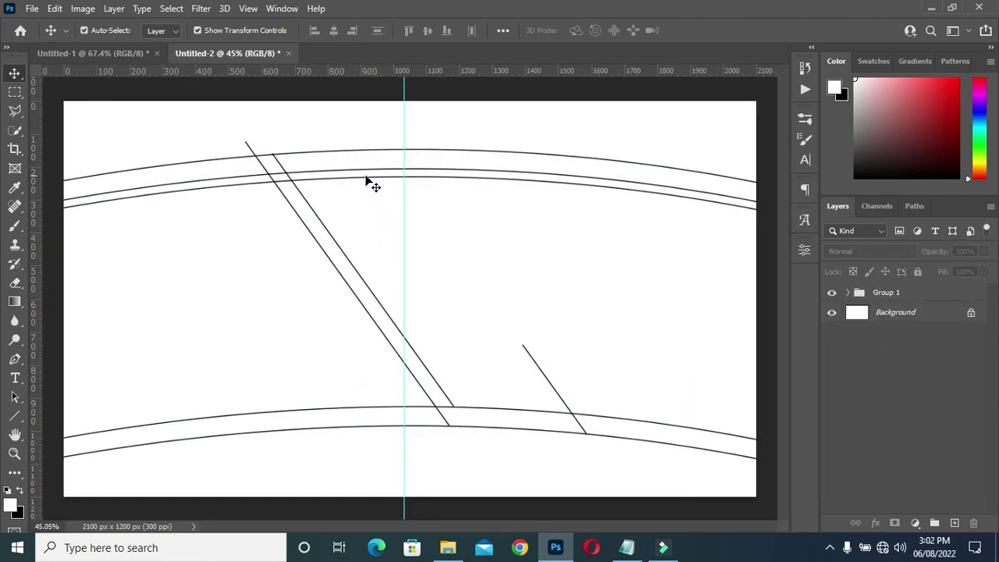
Step: Draw a rectangle about 2177 x 285 px across the upper part of the canvas, slightly overlapping its edges
click(17, 421)
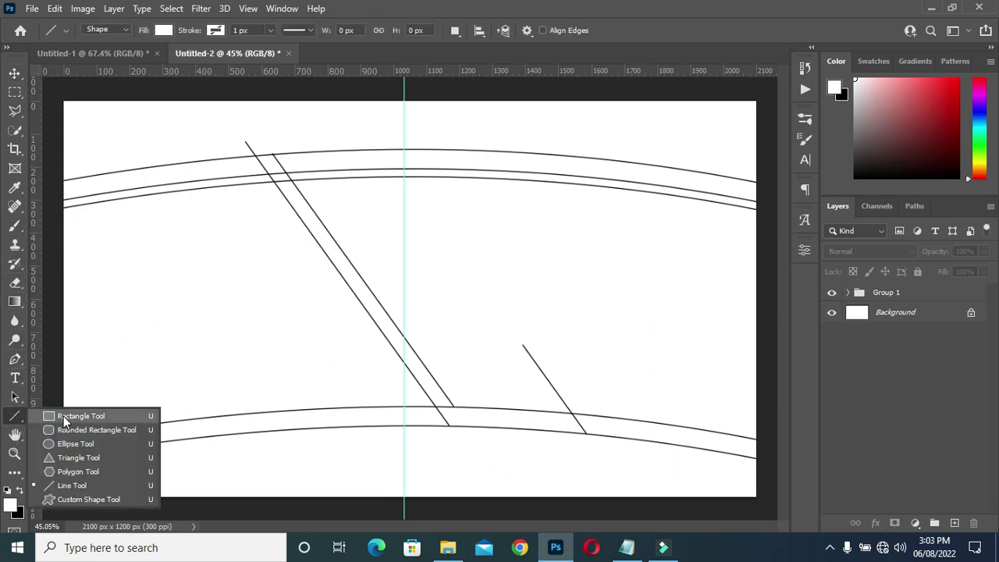
click(66, 414)
drag(57, 95, 772, 187)
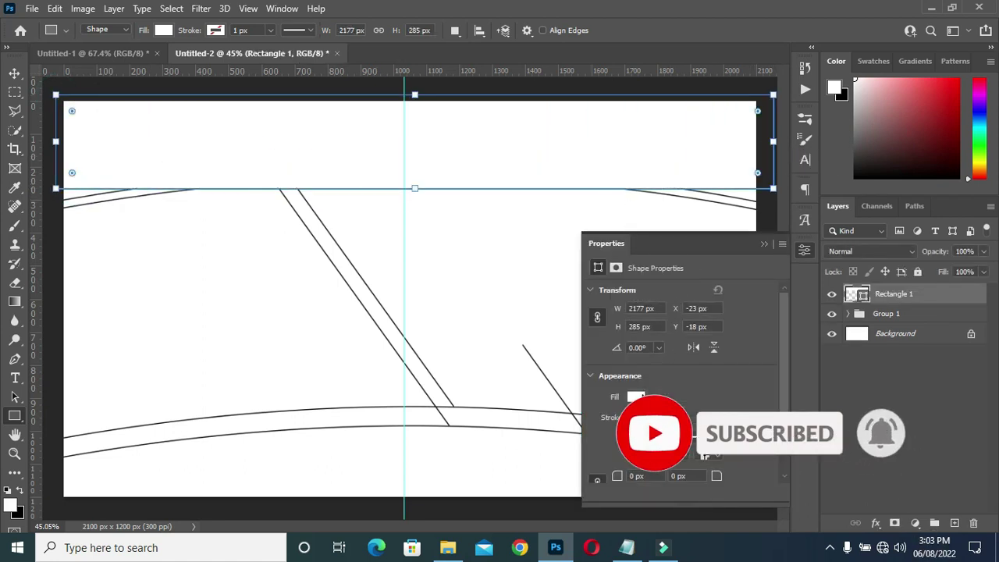
Step: Switch to the Estate Flyer 001 notes in Notepad, copy the first colour code, c10000, and return to Photoshop
click(628, 546)
scroll(327, 159, up, 12)
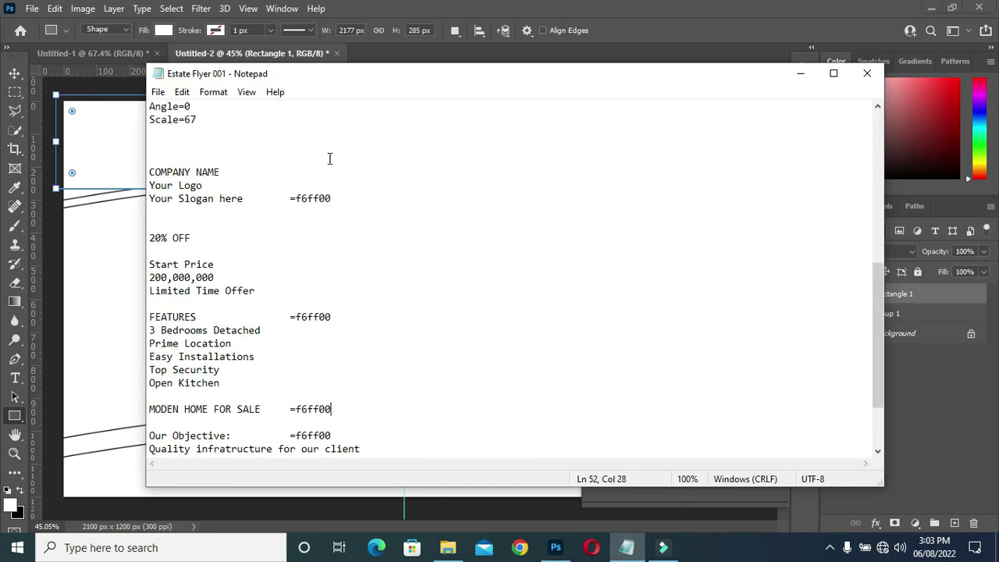
drag(243, 146, 282, 145)
key(ctrl+c)
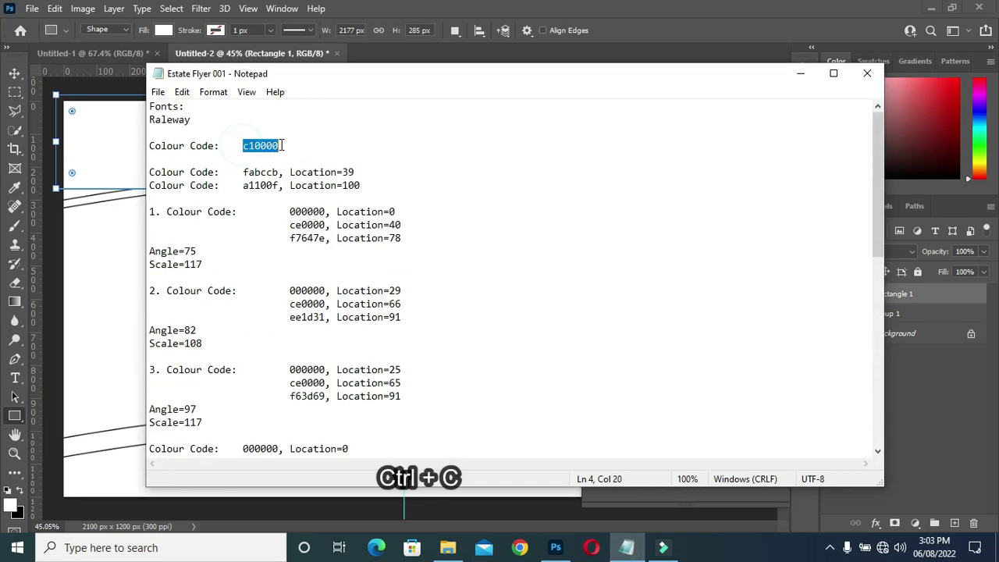
click(801, 78)
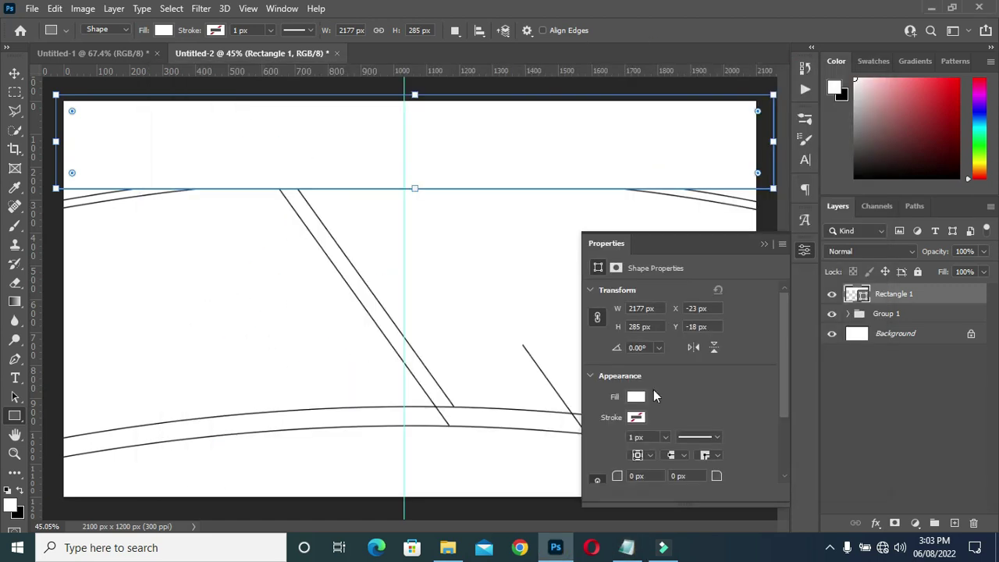
Step: Fill the rectangle with the solid colour c10000
click(642, 396)
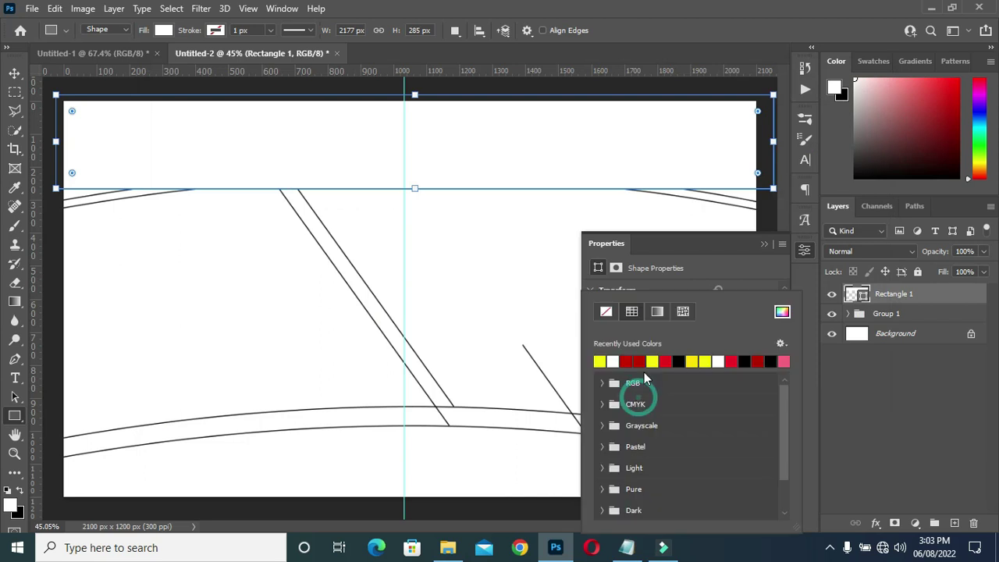
click(683, 310)
key(ctrl+v)
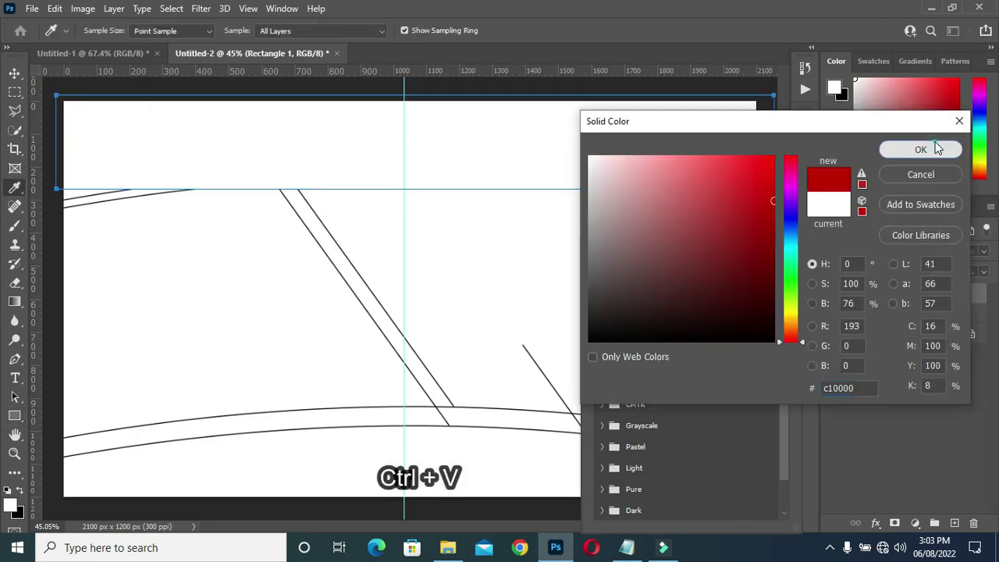
click(921, 153)
click(609, 206)
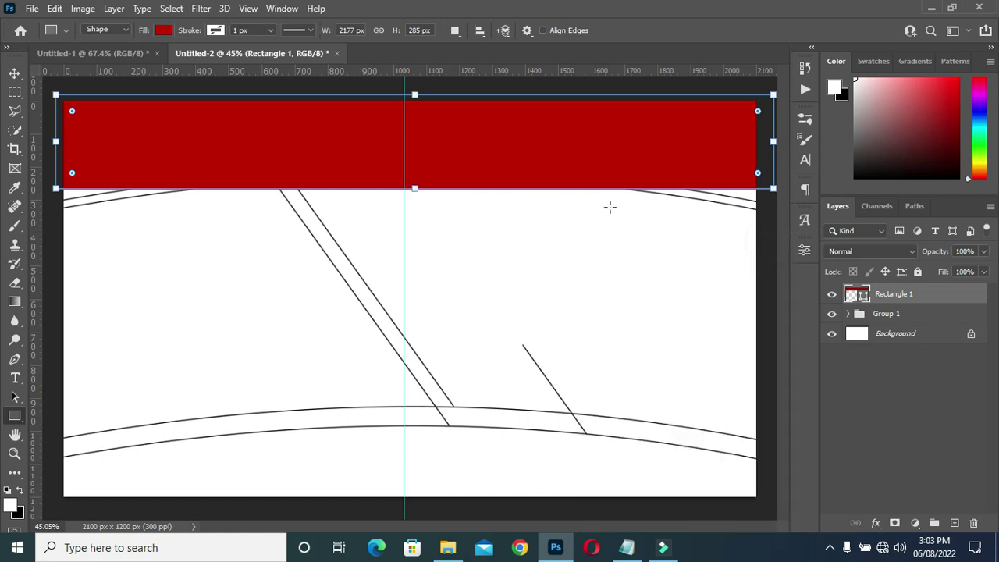
Step: Warp the red rectangle's lower edge upward into a curve that roughly follows the topmost arch, and apply the transform
click(14, 72)
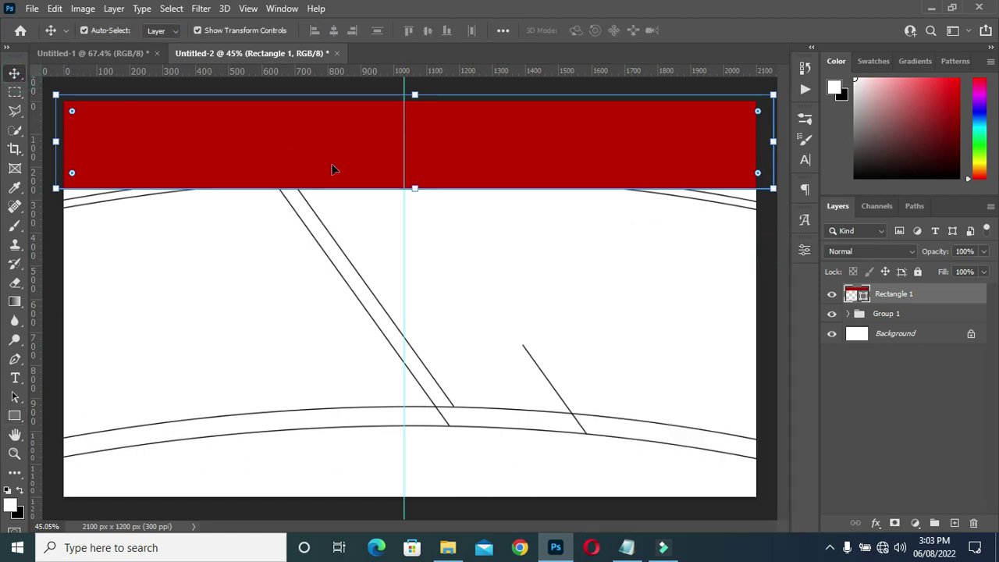
click(417, 190)
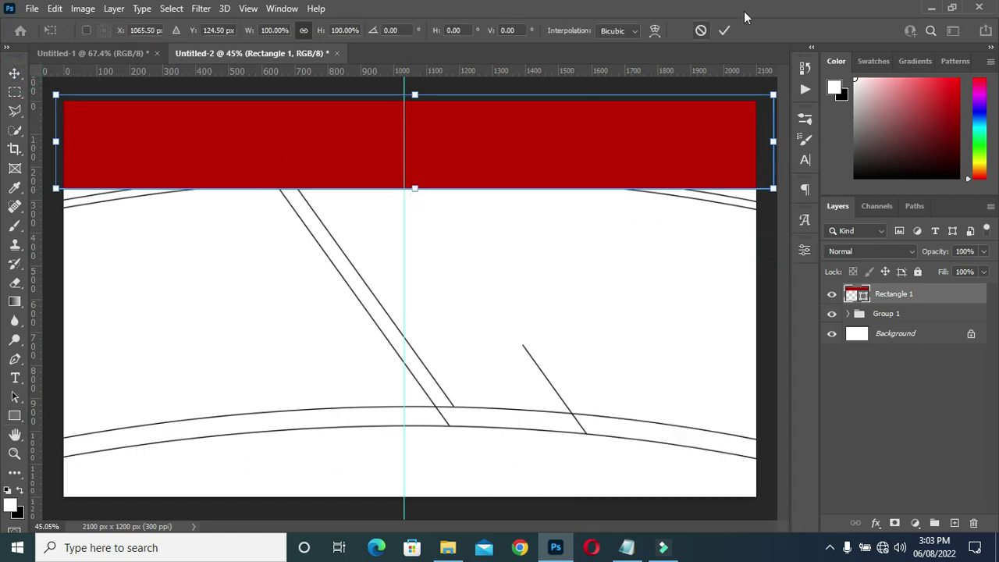
click(655, 31)
drag(428, 192, 428, 162)
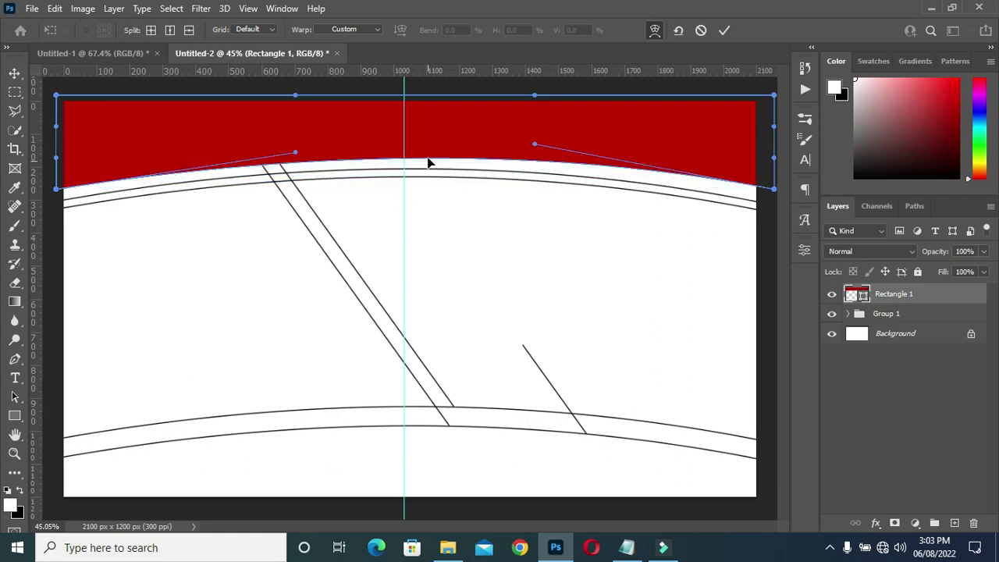
key(ctrl+minus)
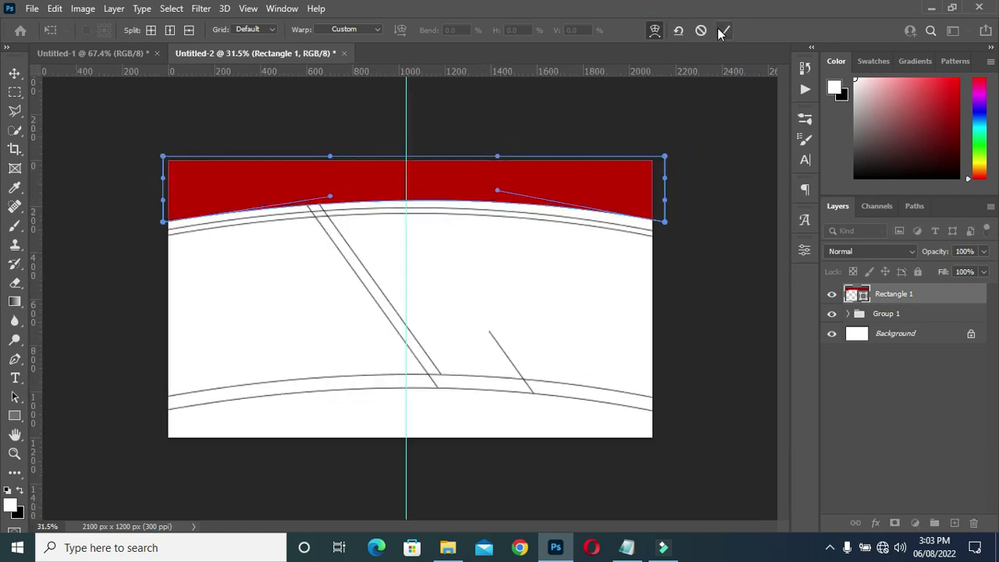
click(721, 31)
Step: Move the Rectangle 1 layer beneath Group 1 and deselect it
drag(895, 295, 894, 322)
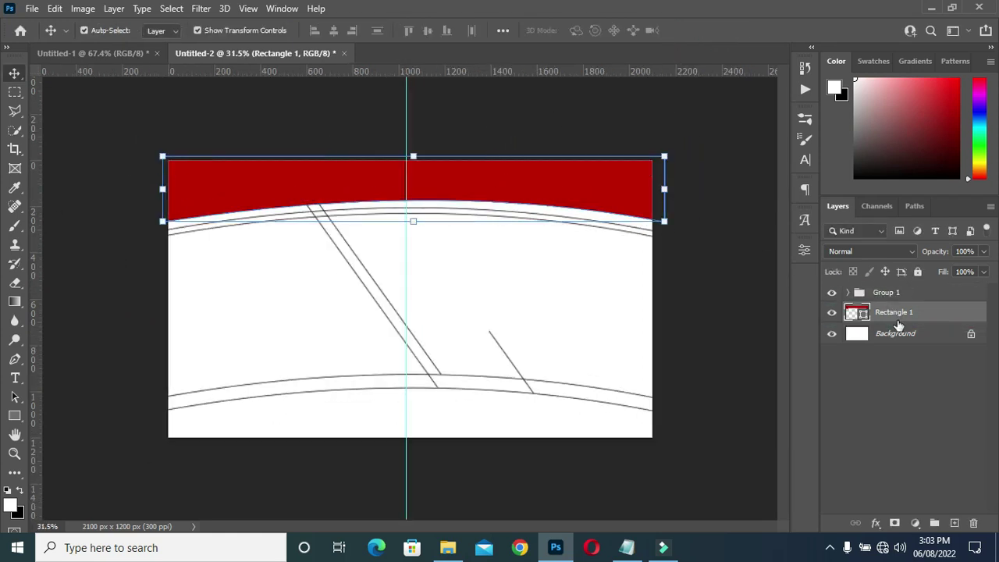
scroll(694, 227, up, 2)
scroll(648, 263, down, 1)
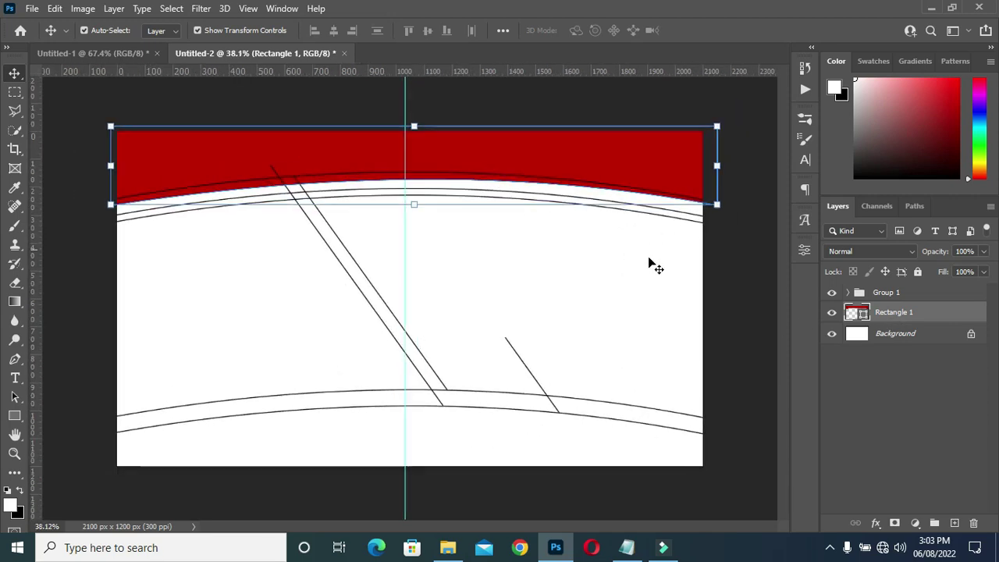
click(728, 274)
scroll(333, 195, up, 2)
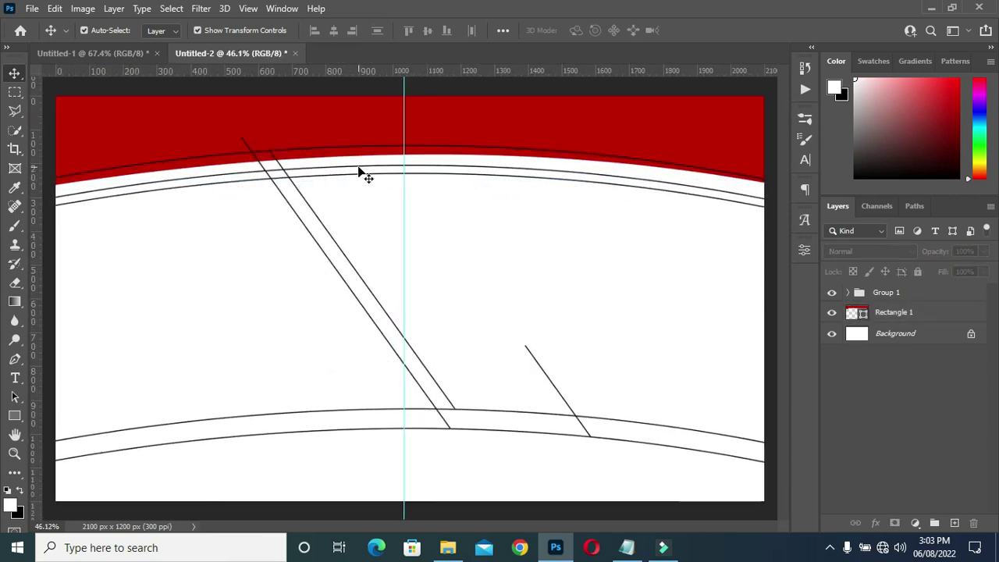
scroll(377, 165, down, 1)
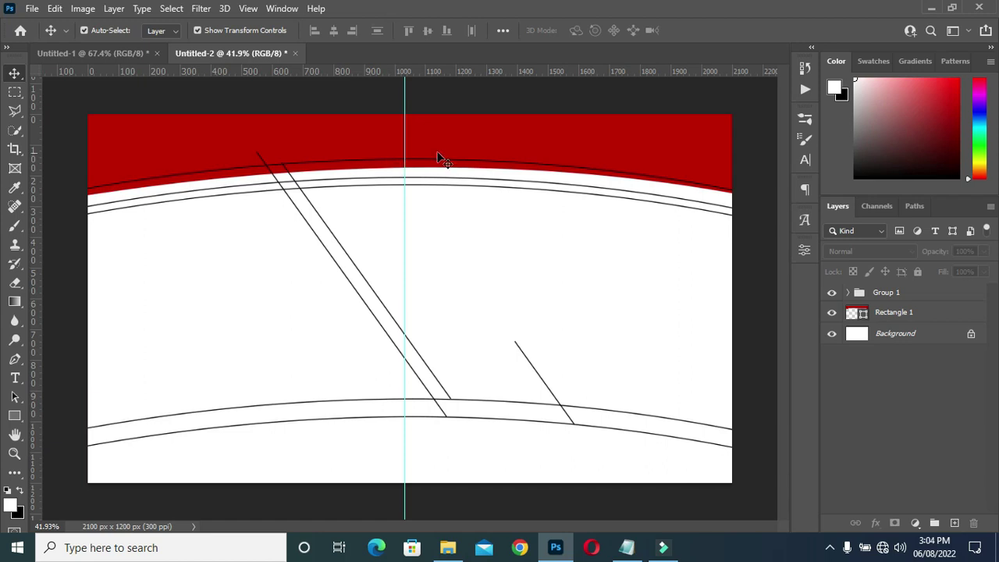
Step: Start a Pen tool shape with a curved top edge along the topmost arch, spanning about 2117 px across the canvas
right_click(13, 360)
click(64, 358)
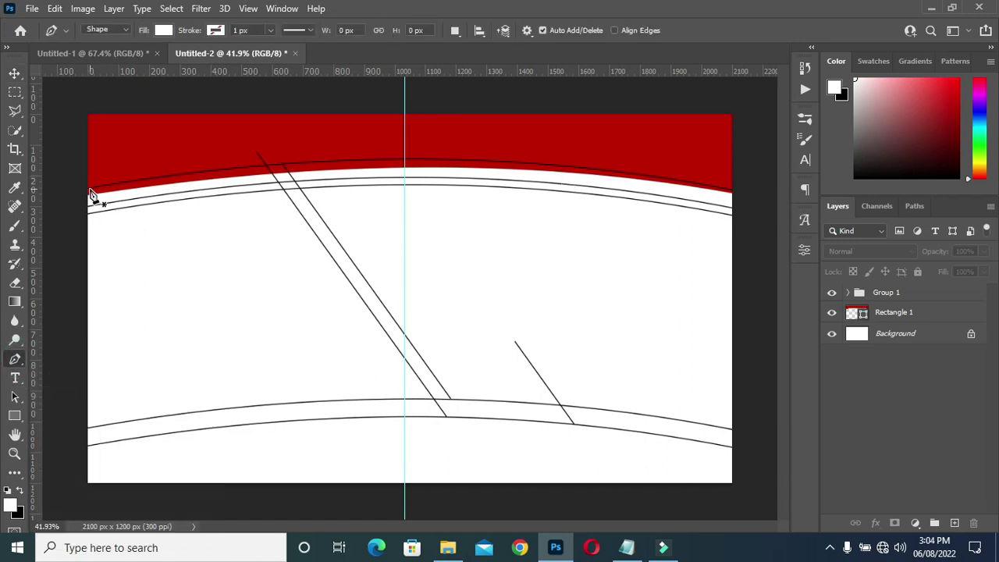
click(86, 190)
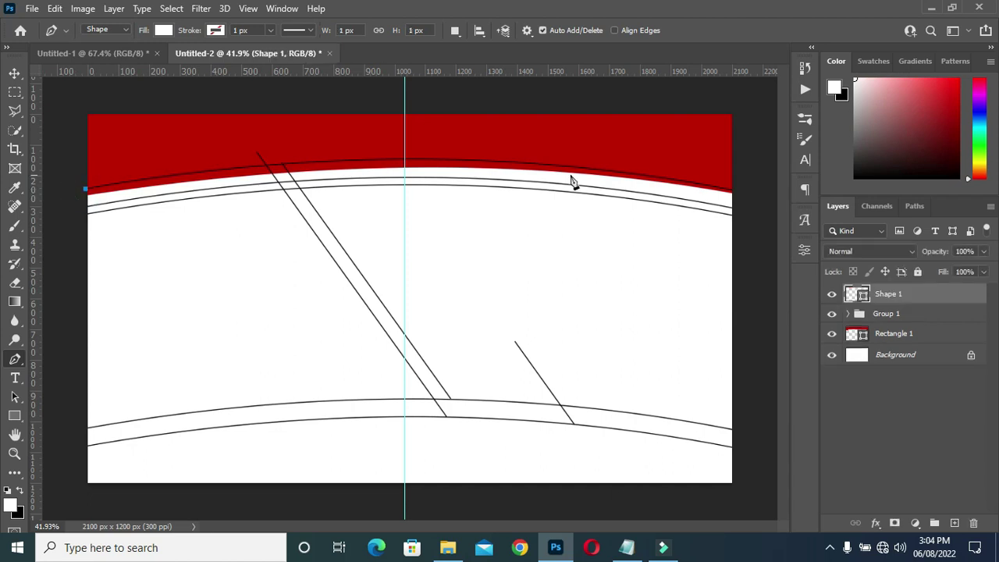
drag(734, 190, 472, 130)
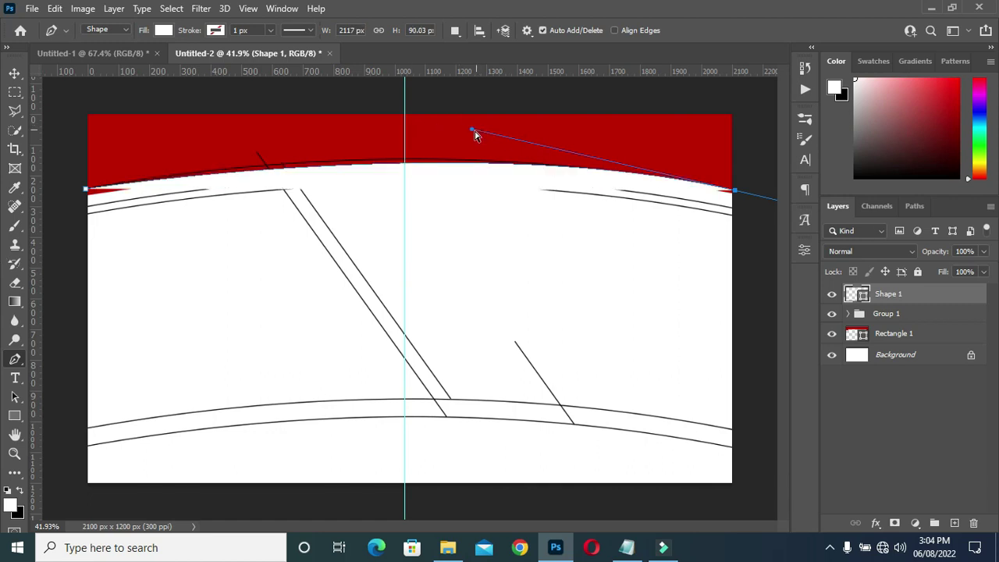
drag(473, 133, 397, 123)
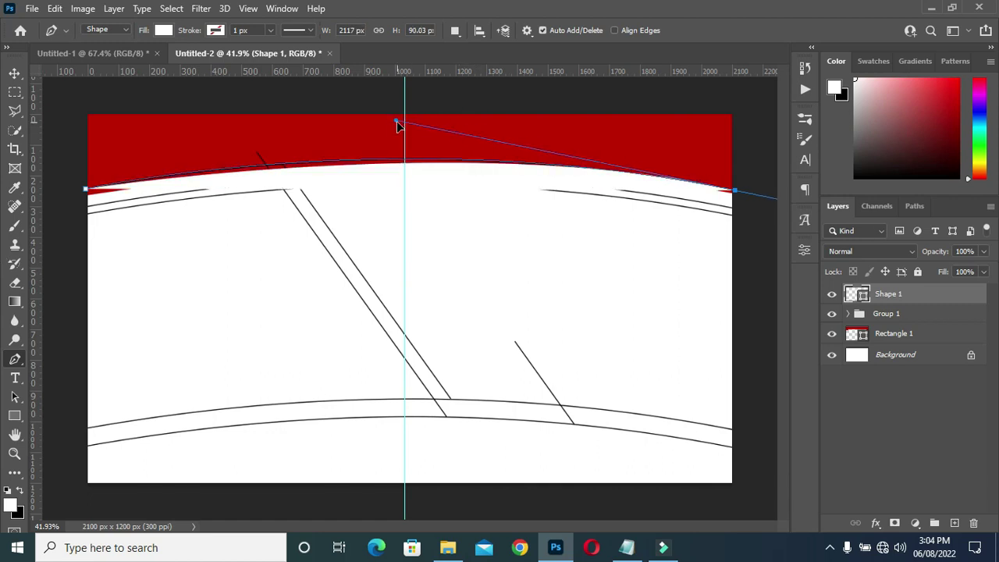
click(734, 192)
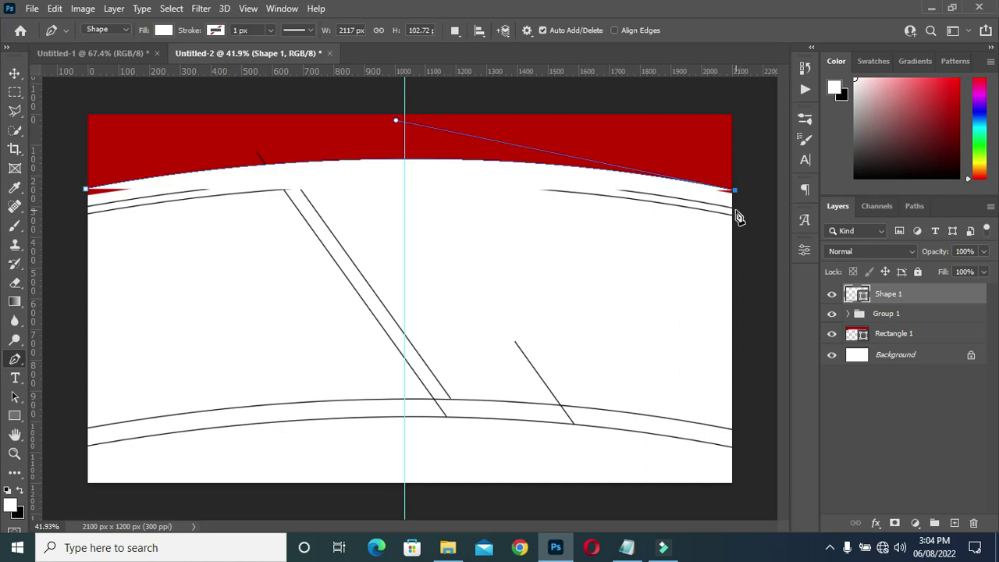
Step: Complete the band down to the second arch, curving its lower edge along that arch and closing the path, about 2127 x 165 px
click(734, 208)
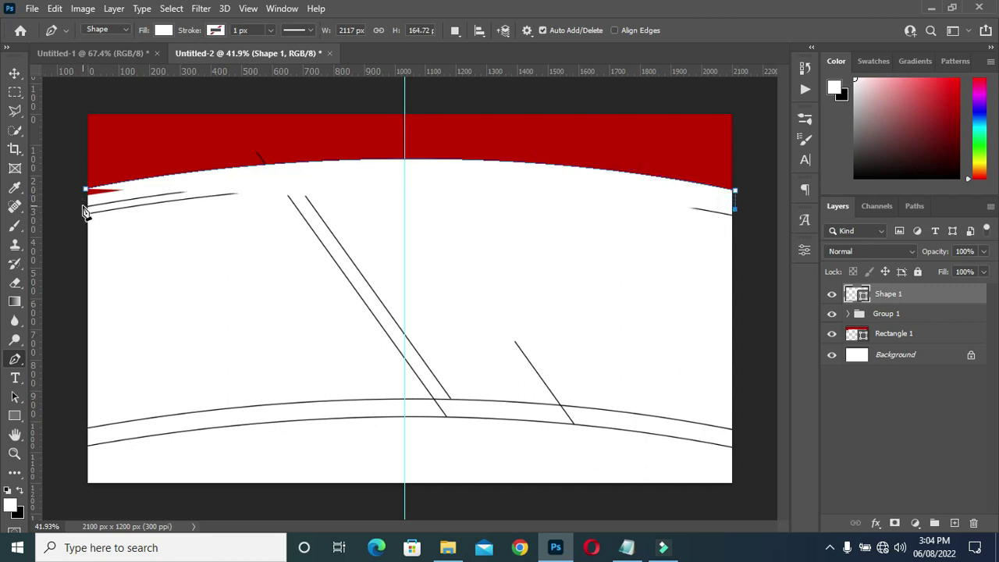
drag(84, 209, 461, 140)
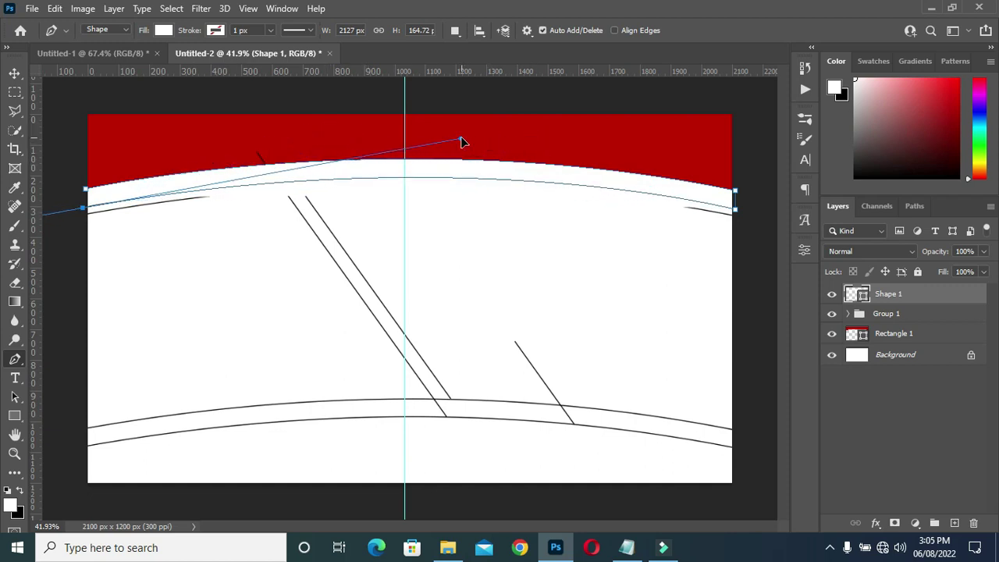
scroll(78, 209, up, 3)
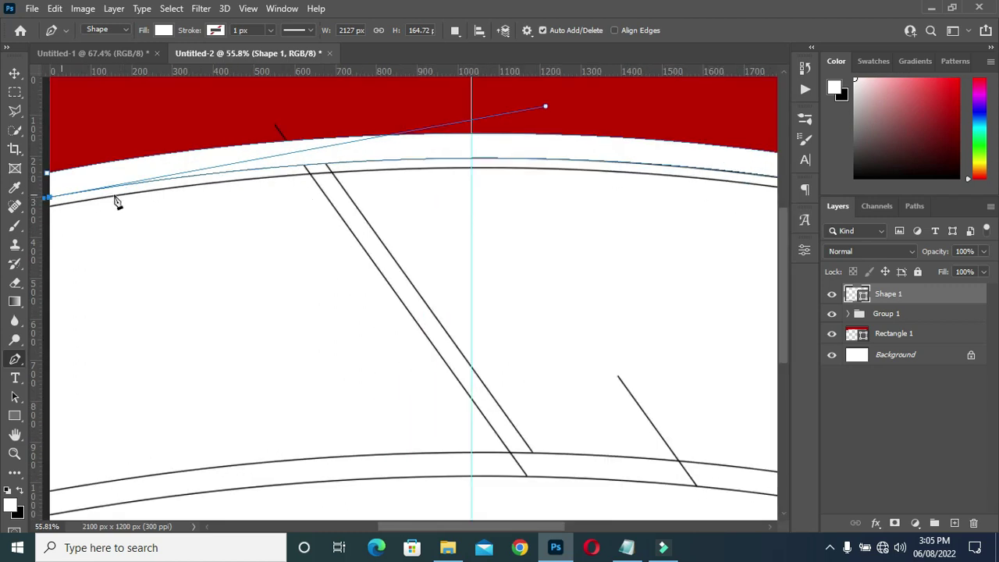
scroll(116, 202, down, 3)
scroll(368, 361, up, 2)
drag(484, 528, 437, 528)
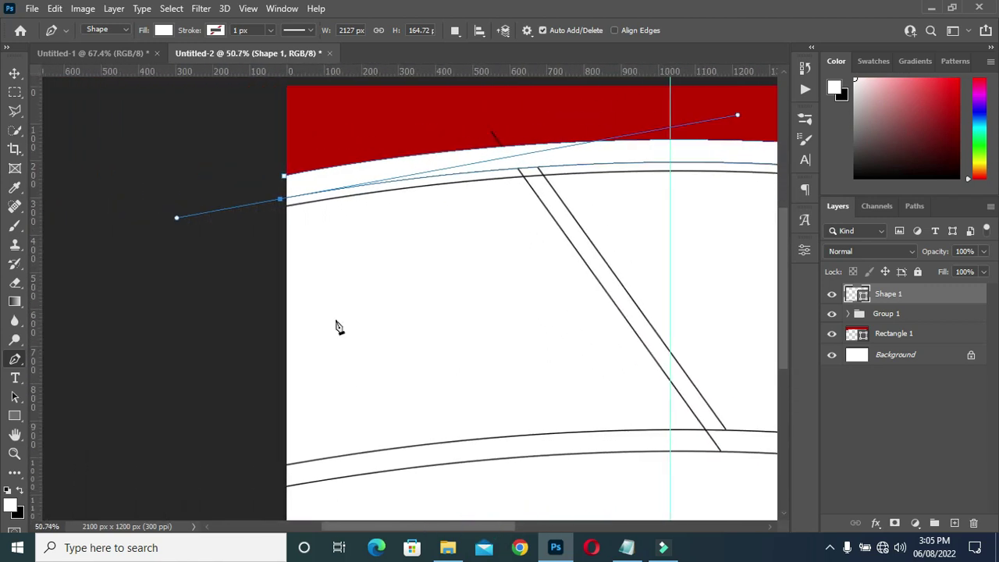
scroll(234, 168, up, 2)
click(303, 211)
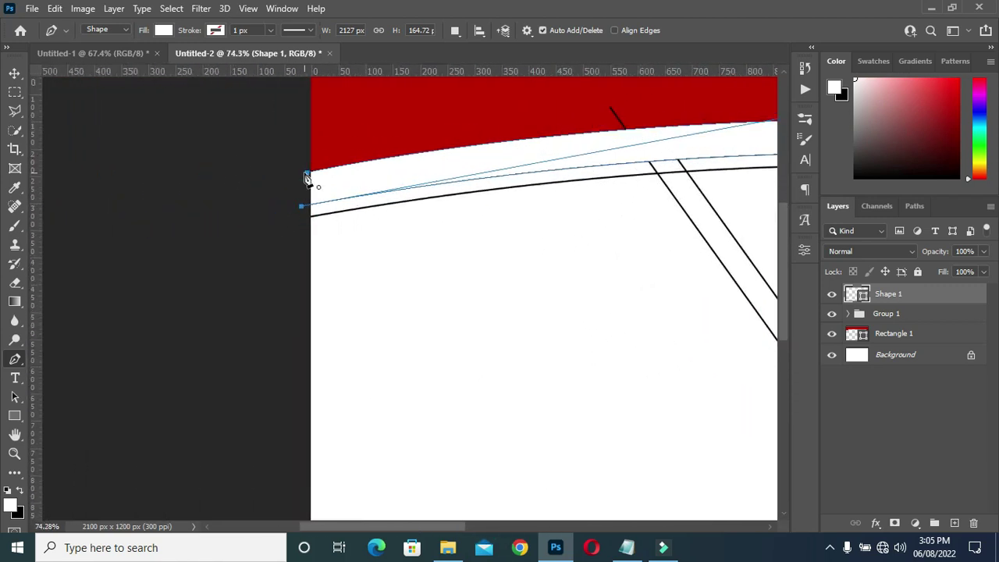
Step: Move the Shape 1 layer beneath Group 1 and deselect it
scroll(356, 201, down, 2)
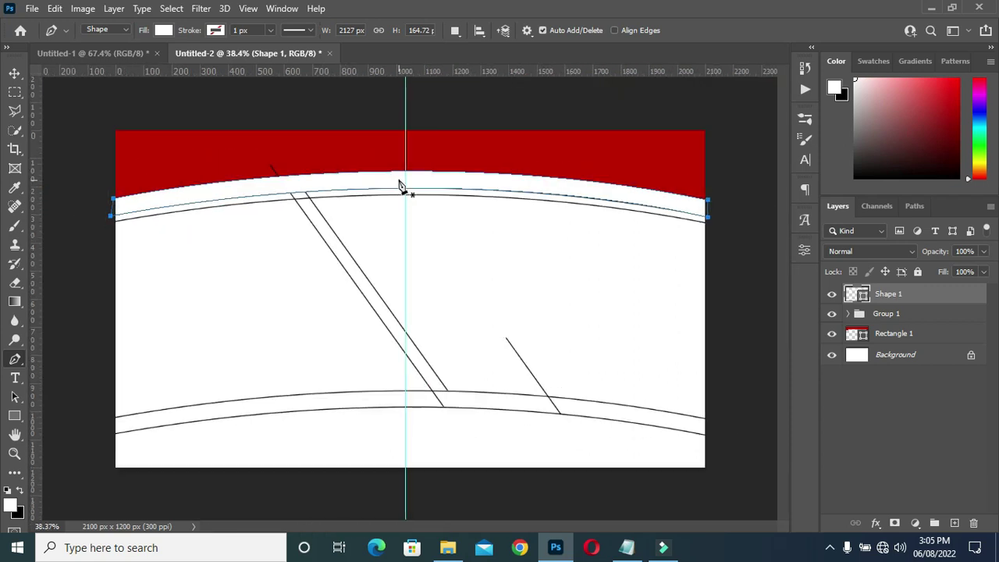
scroll(412, 190, up, 1)
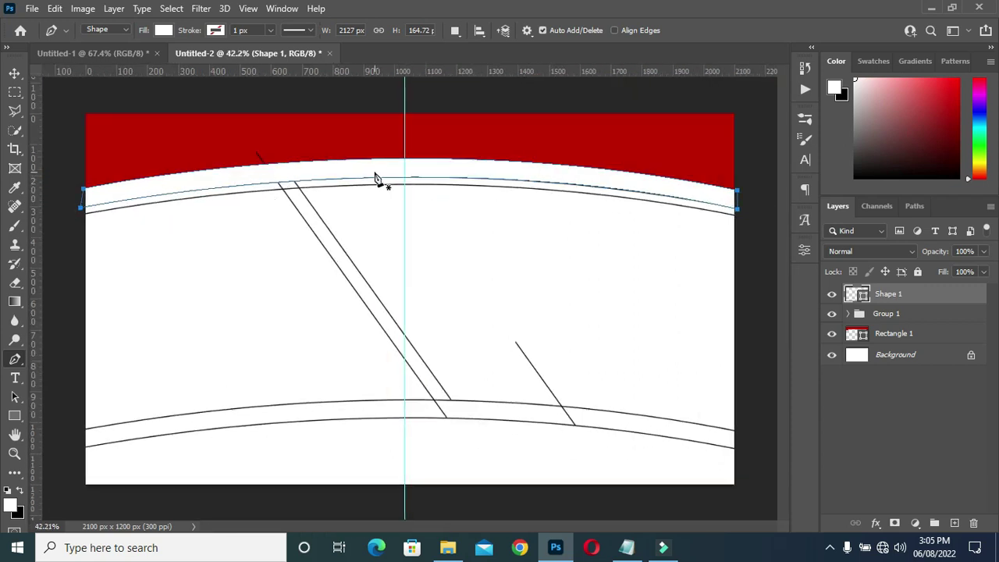
click(15, 72)
drag(903, 294, 904, 318)
click(754, 254)
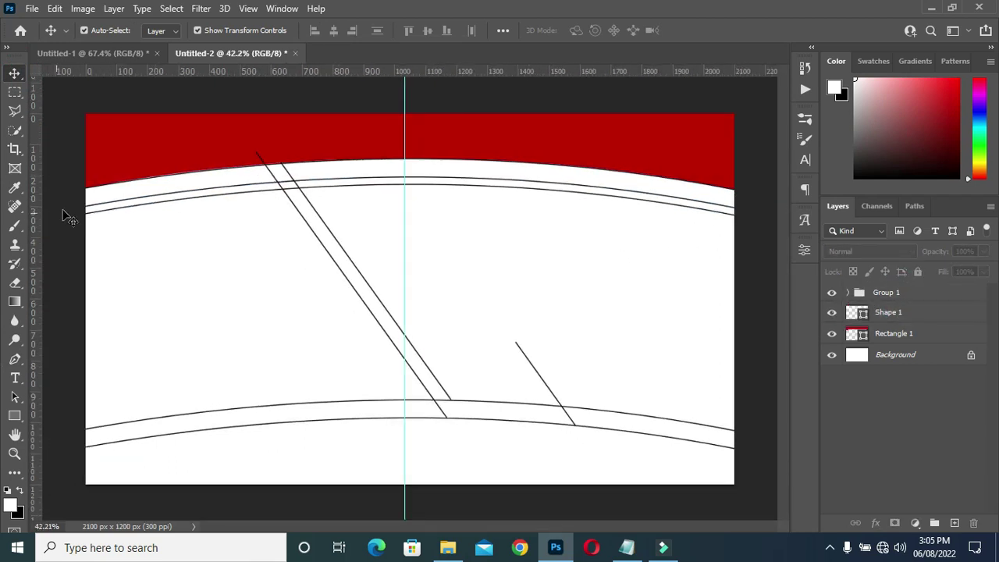
Step: Draw a thin curved band with the Pen tool between the second and third arches, about 2121 x 122 px
click(14, 359)
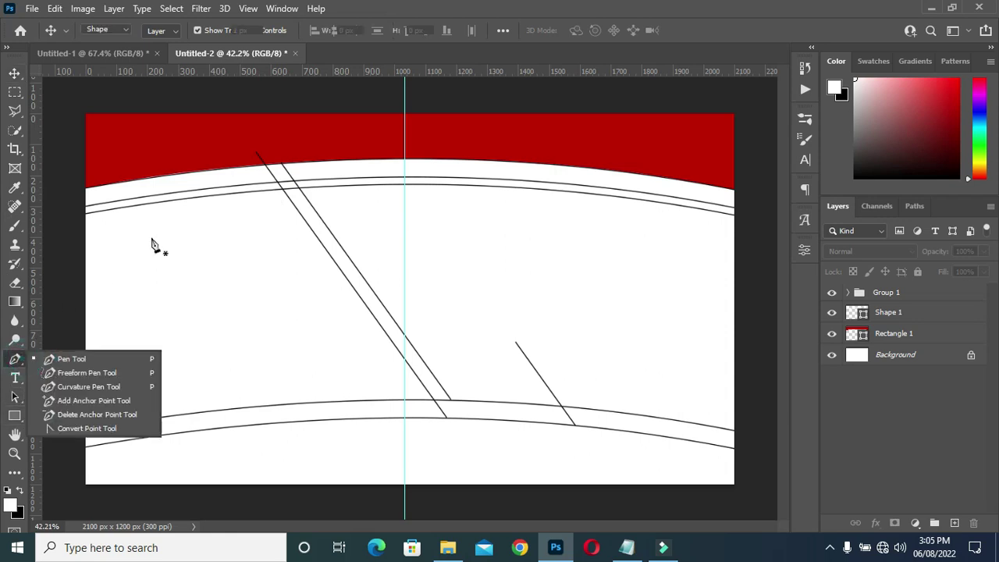
scroll(73, 211, up, 1)
scroll(62, 205, down, 1)
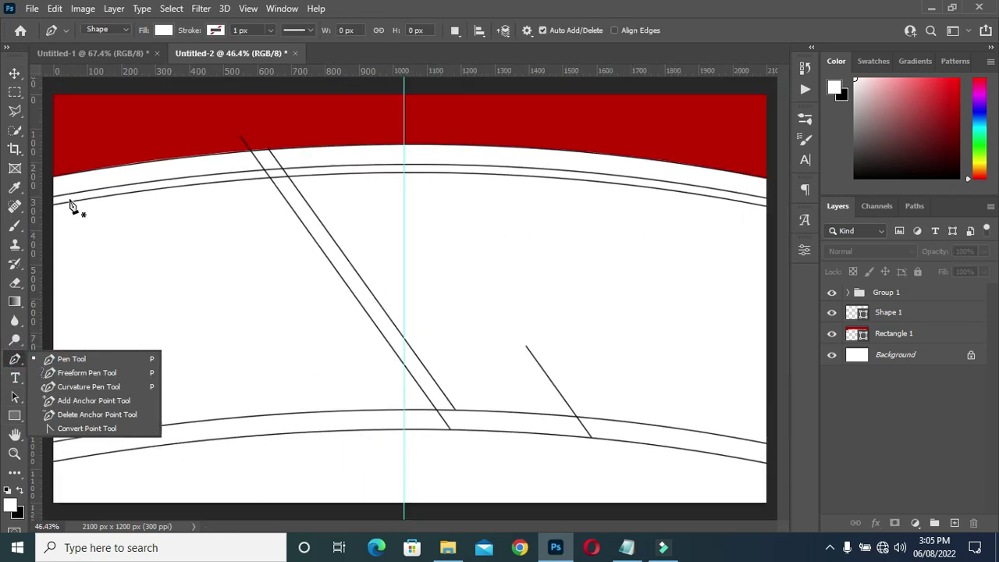
click(48, 199)
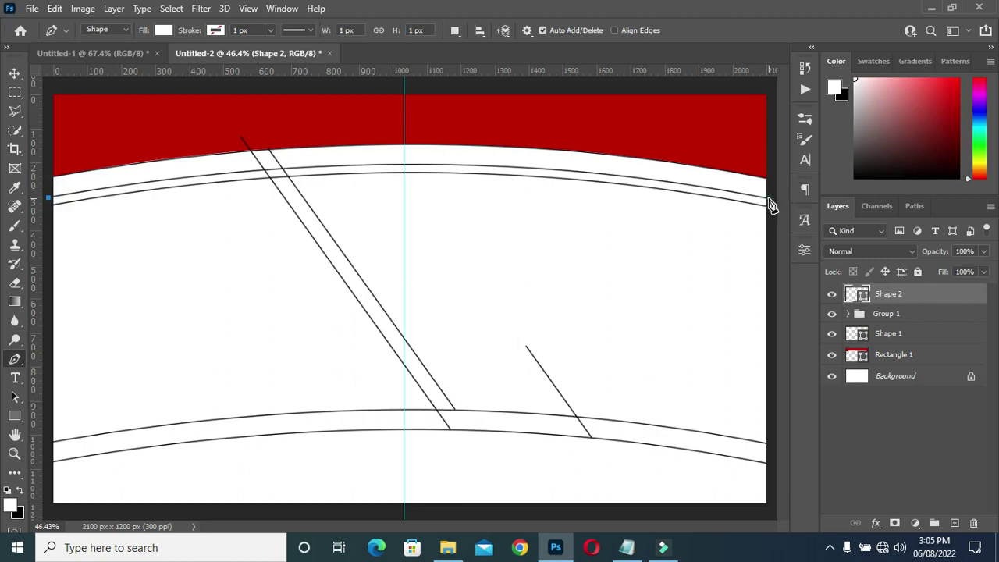
drag(769, 200, 371, 125)
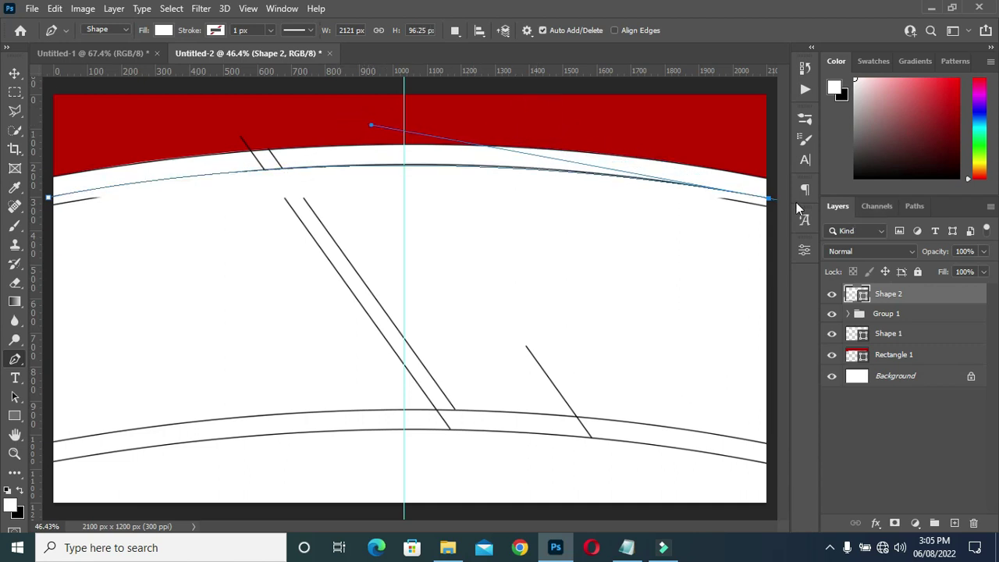
click(769, 202)
click(768, 202)
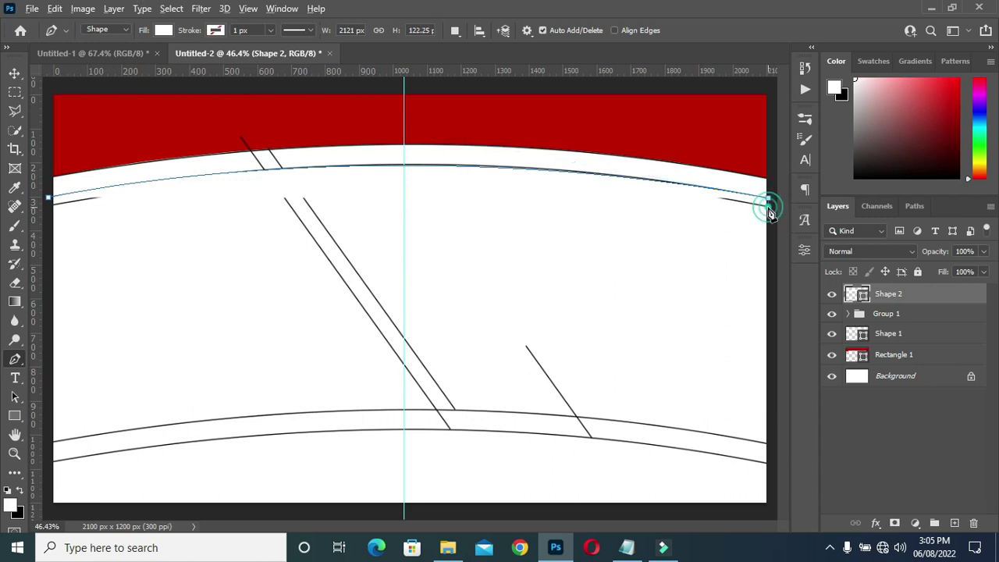
click(48, 200)
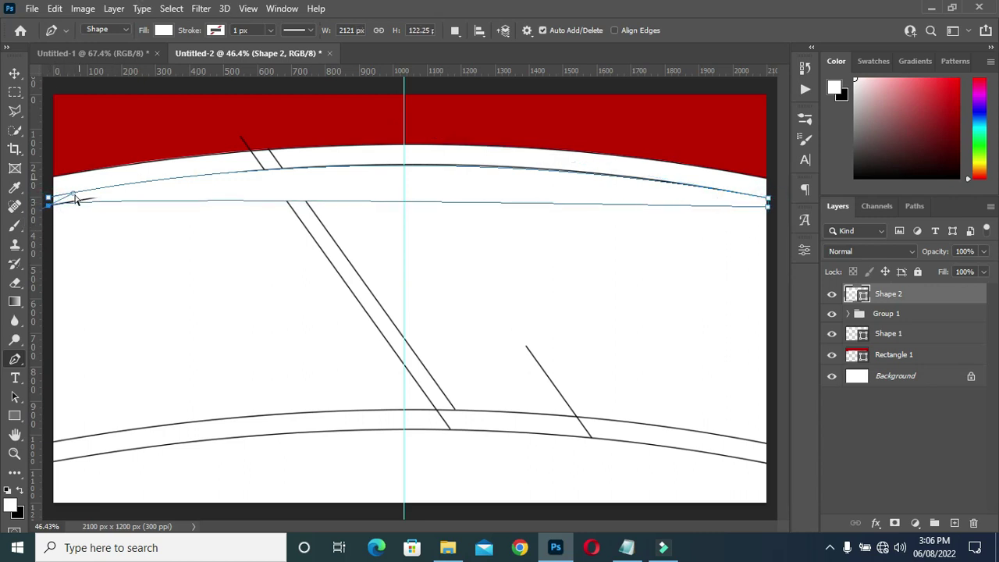
drag(74, 196, 427, 130)
Step: Move the Shape 2 layer beneath Group 1 and deselect it
click(15, 73)
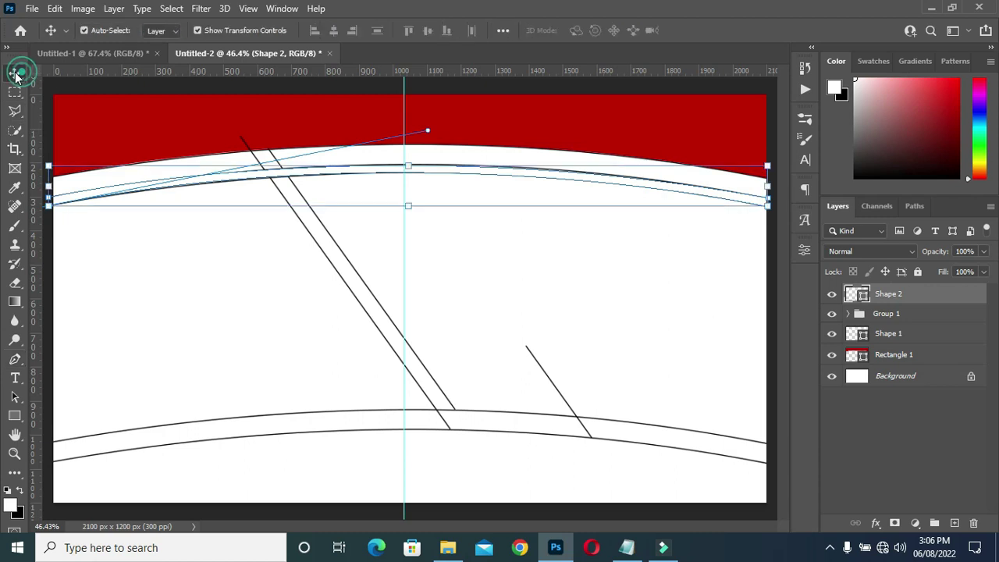
drag(896, 295, 904, 325)
click(773, 278)
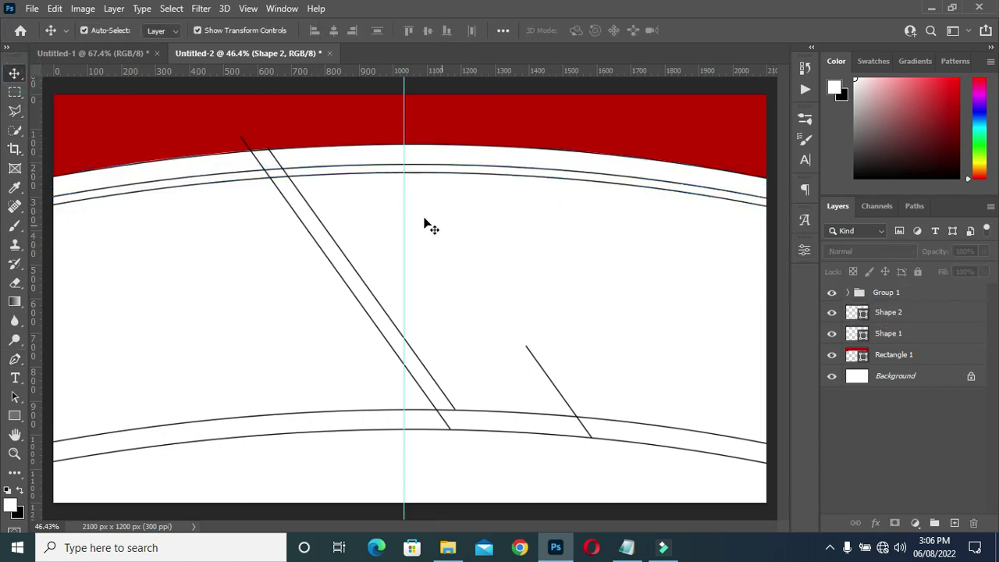
scroll(426, 223, down, 1)
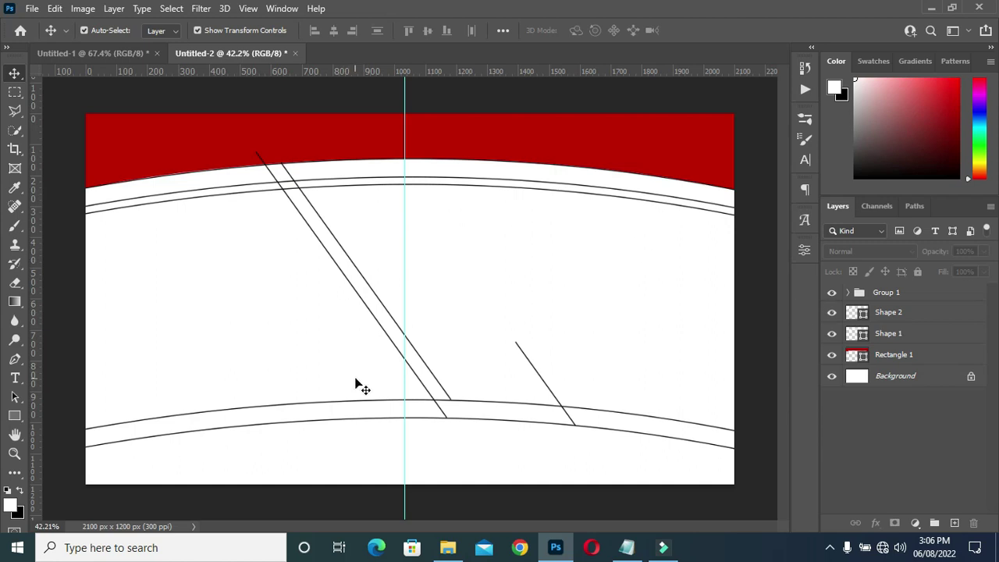
scroll(433, 416, up, 1)
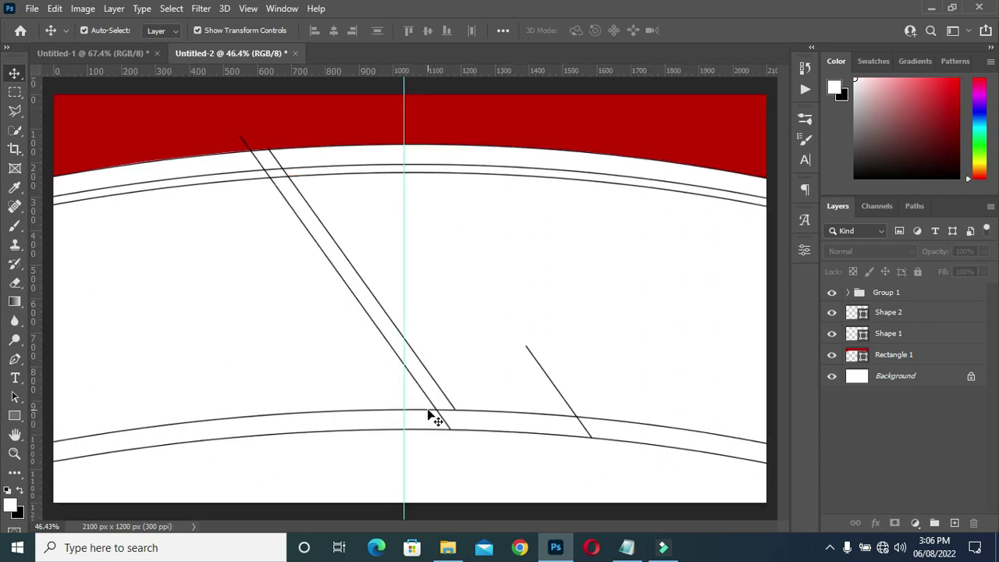
scroll(435, 425, down, 1)
scroll(367, 431, up, 1)
scroll(402, 420, down, 1)
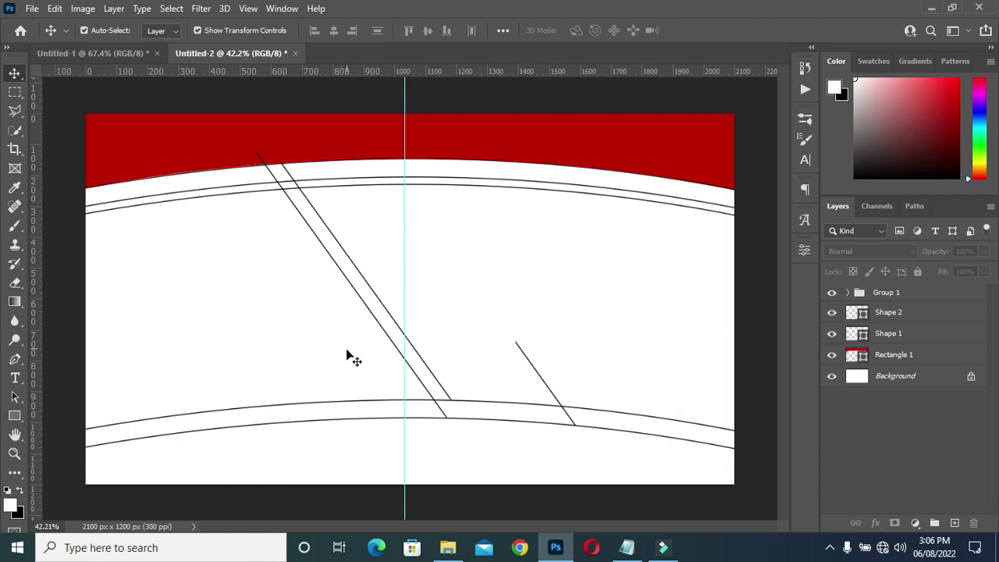
Step: Draw a closed strip with the Pen tool between the two long diagonals, from the topmost arch to the fourth arch, about 605 x 766 px
scroll(351, 359, up, 1)
click(14, 358)
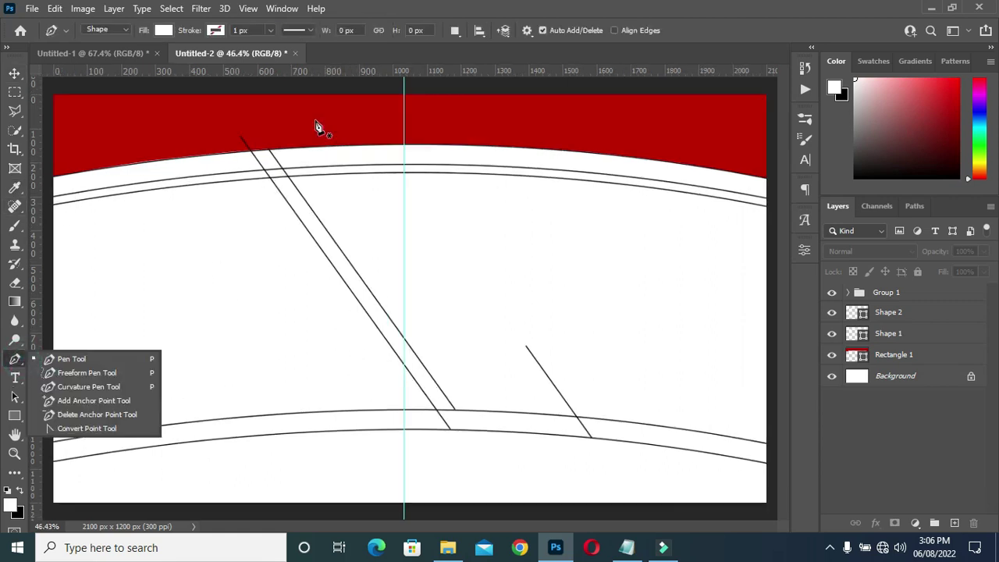
click(256, 194)
scroll(270, 180, down, 1)
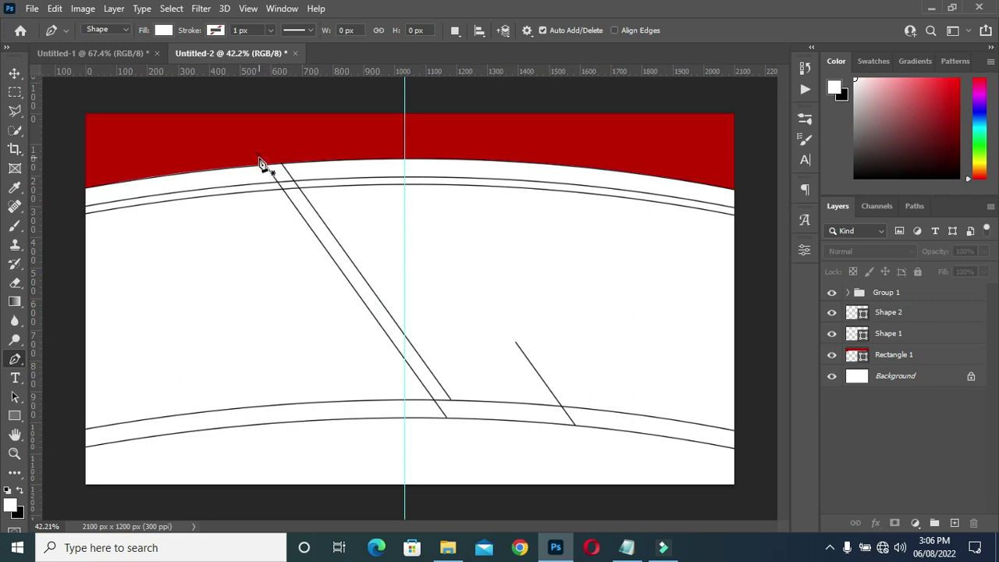
scroll(257, 164, up, 1)
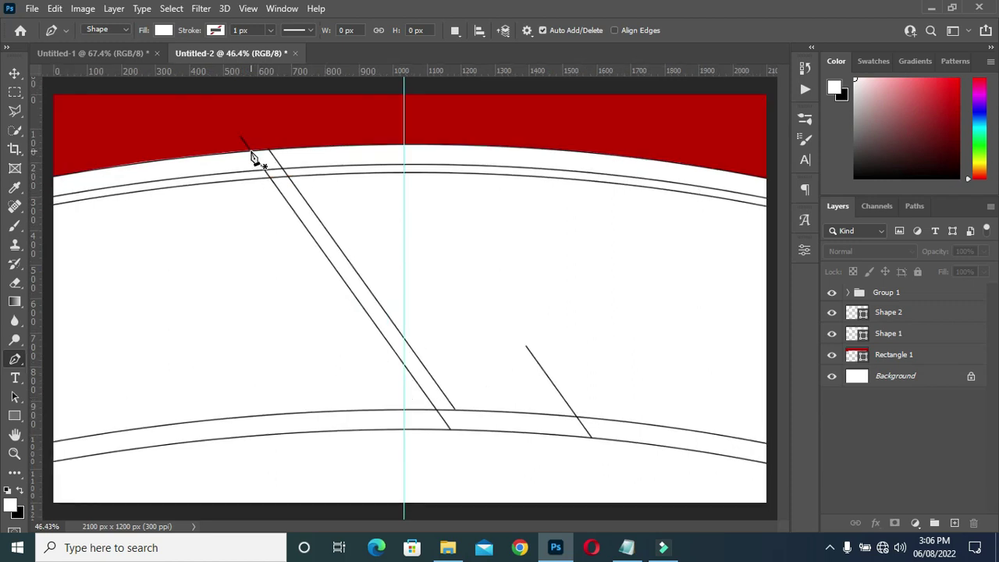
click(251, 150)
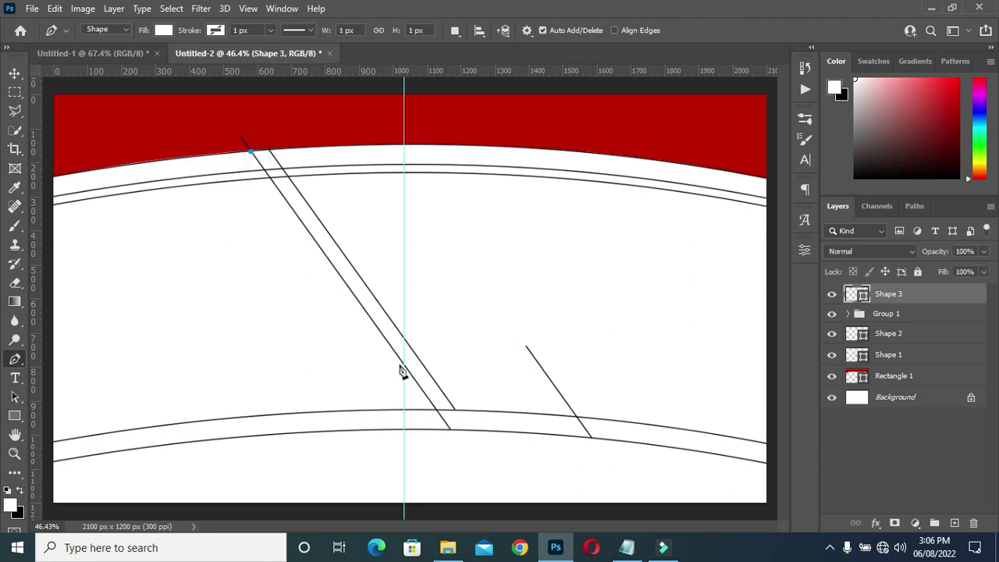
click(436, 410)
click(456, 410)
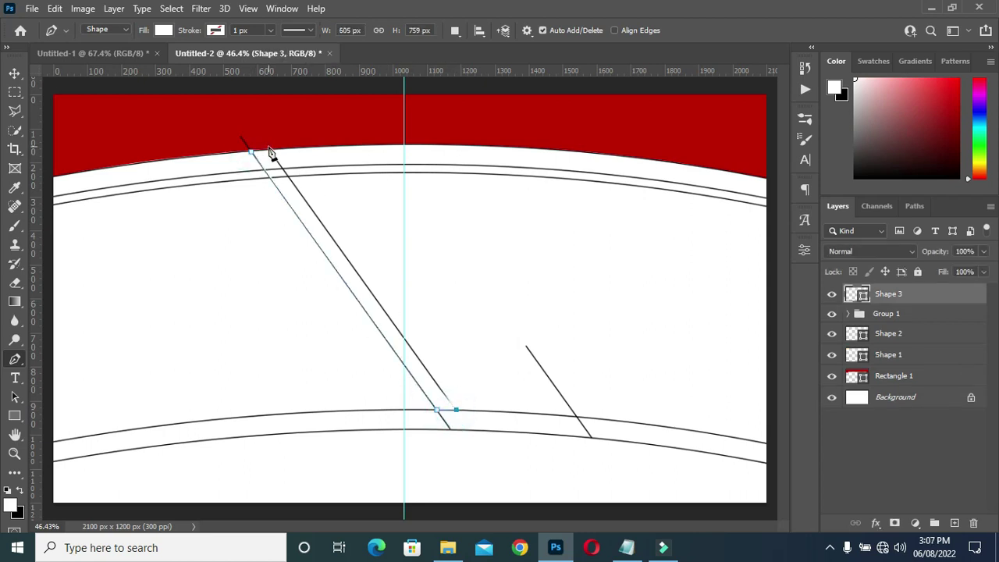
click(268, 149)
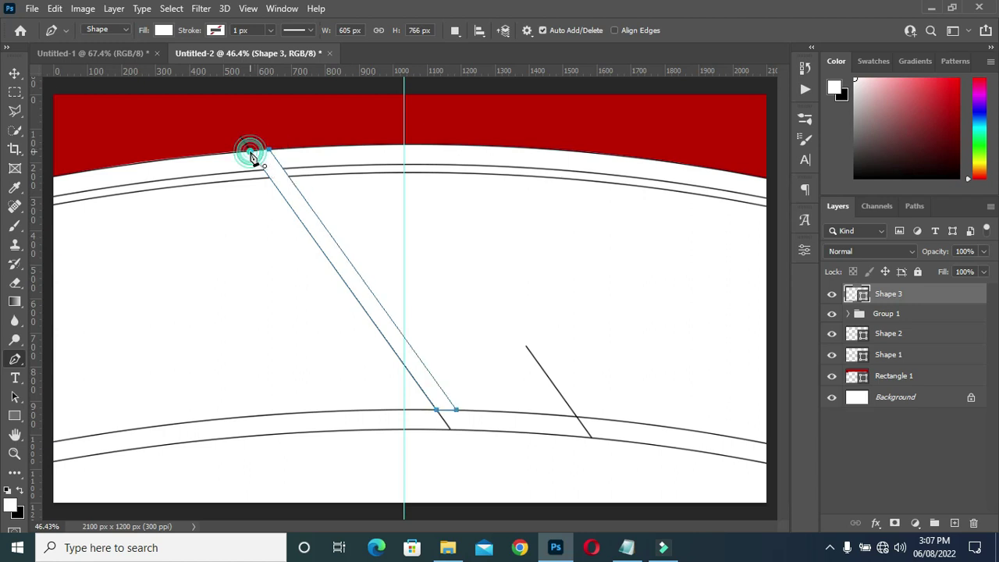
click(250, 151)
Step: Start a new Pen tool shape beyond the canvas's right edge, curving along the lowest arch to the short diagonal's lower end, with a corner there
scroll(398, 285, down, 1)
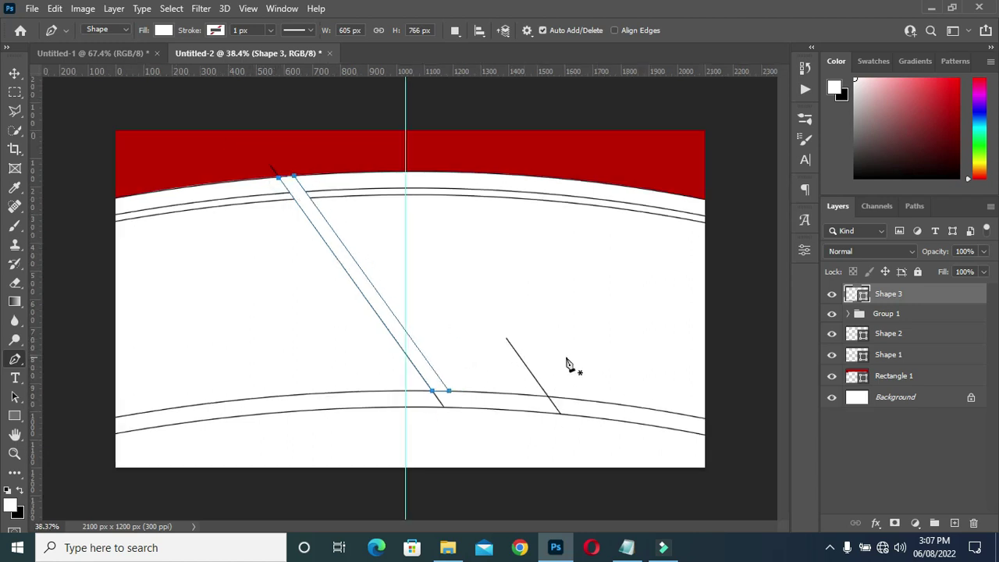
click(709, 437)
click(559, 414)
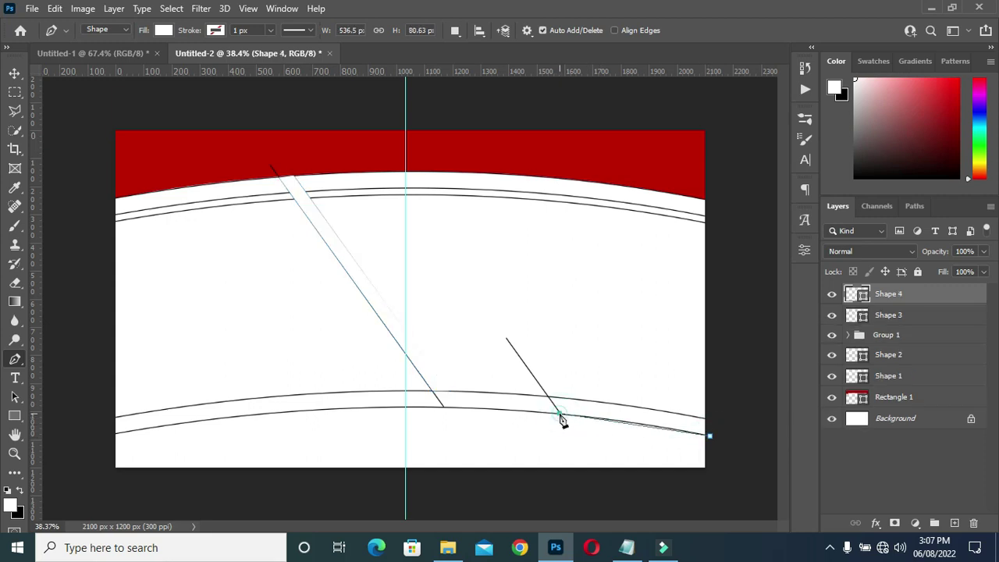
drag(559, 414, 508, 413)
key(ctrl+plus)
scroll(636, 425, up, 3)
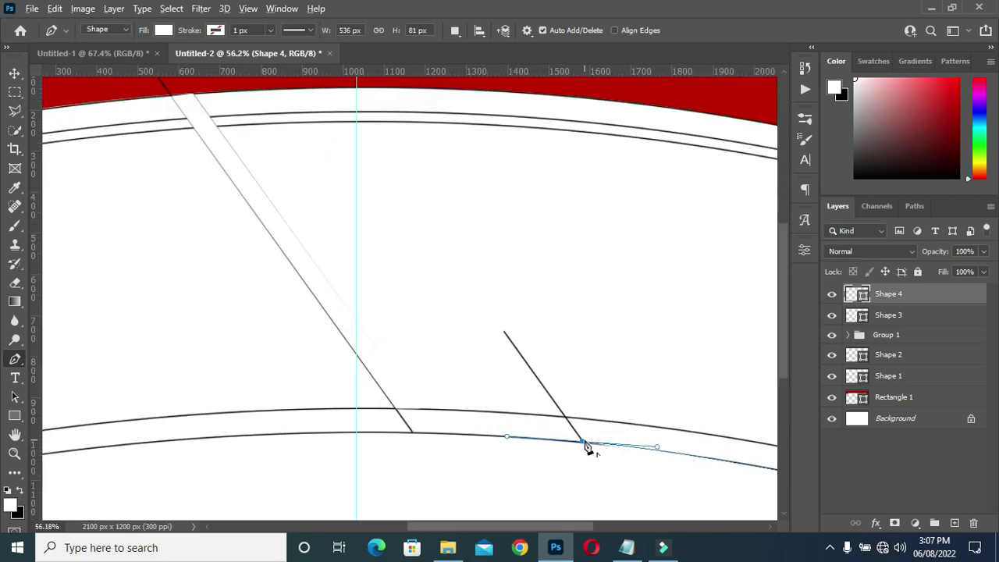
click(582, 442)
Step: Finish the shape up the short diagonal and along a curve beyond the canvas's right edge, close it at about 750 x 348 px, and deselect it
click(505, 336)
scroll(399, 328, down, 3)
scroll(752, 401, up, 1)
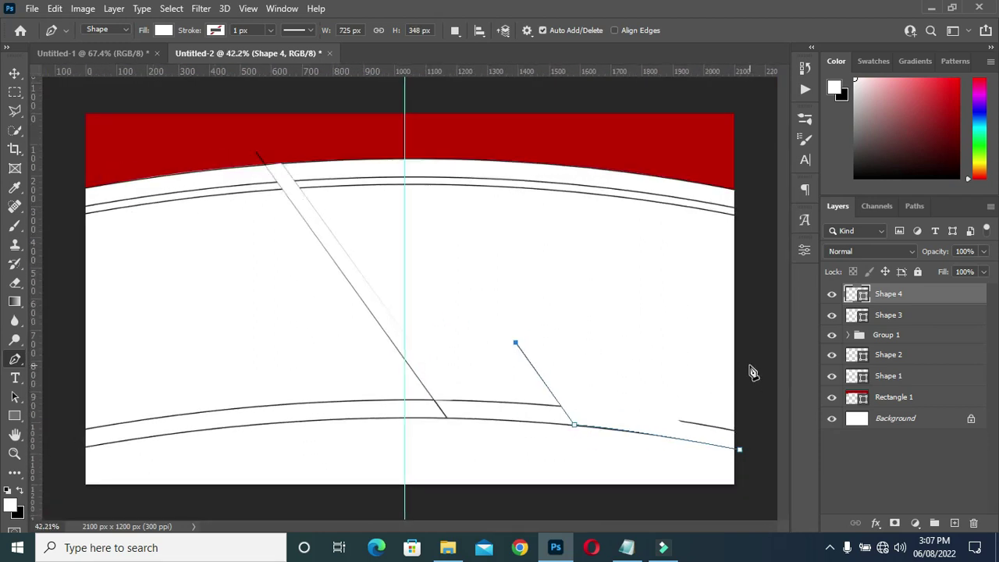
drag(747, 378, 826, 403)
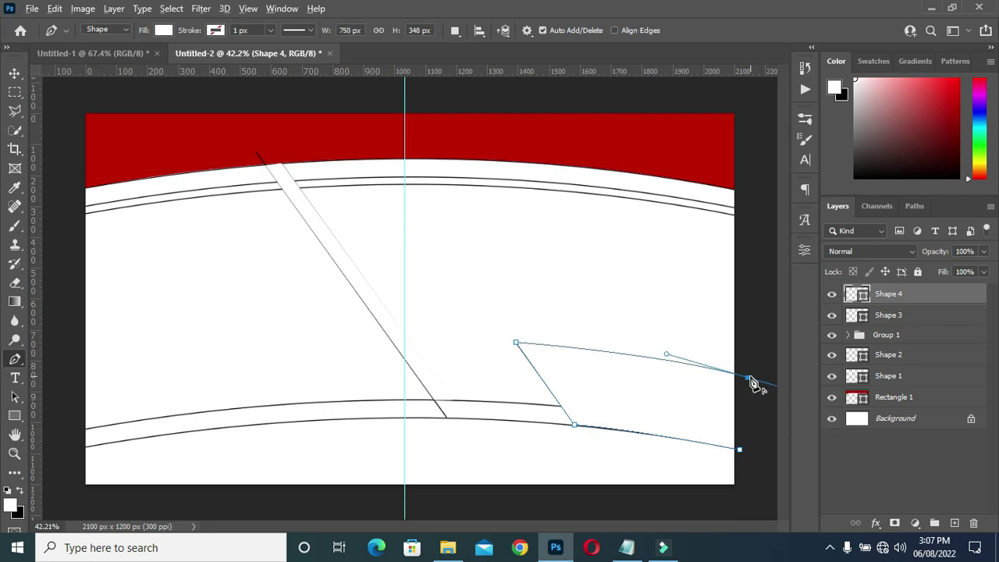
alt+click(747, 378)
click(738, 450)
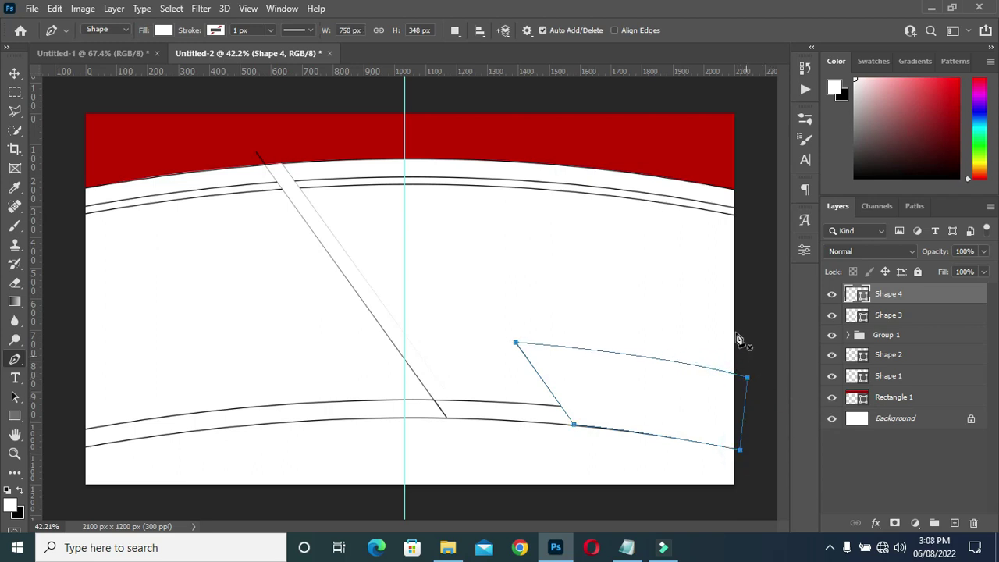
click(14, 74)
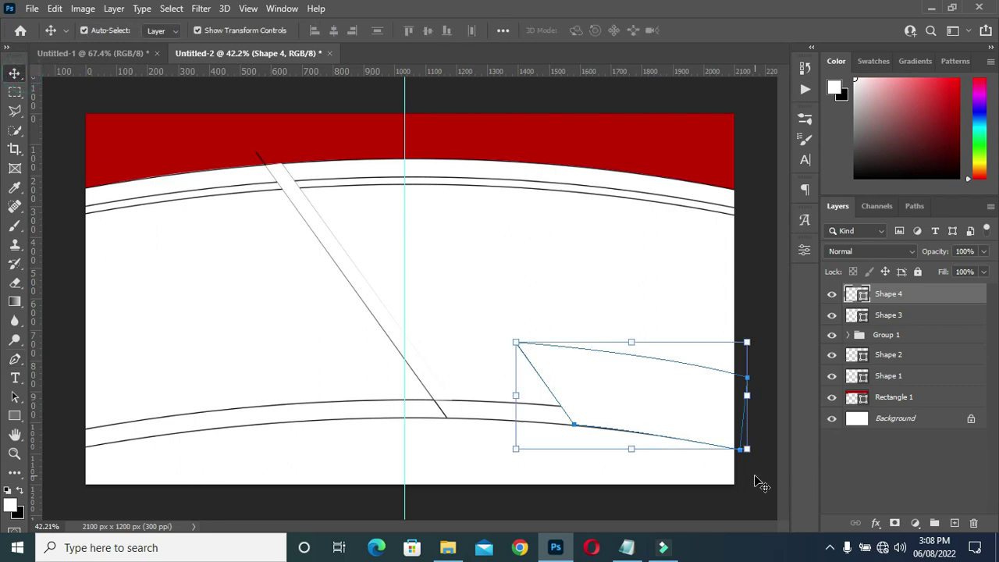
click(761, 484)
Step: Duplicate the fourth arch, scale the copy to 98.3% and move it up to meet the short diagonal's upper end
click(648, 385)
click(482, 405)
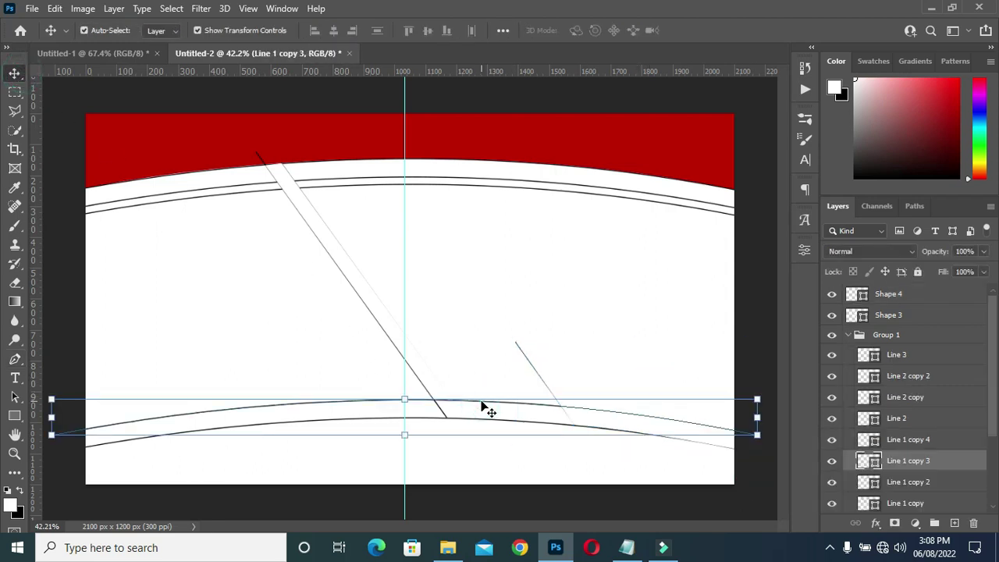
key(ctrl)
key(ctrl+j)
drag(411, 400, 431, 347)
key(Down)
key(Down)
key(Down)
key(Down)
key(Down)
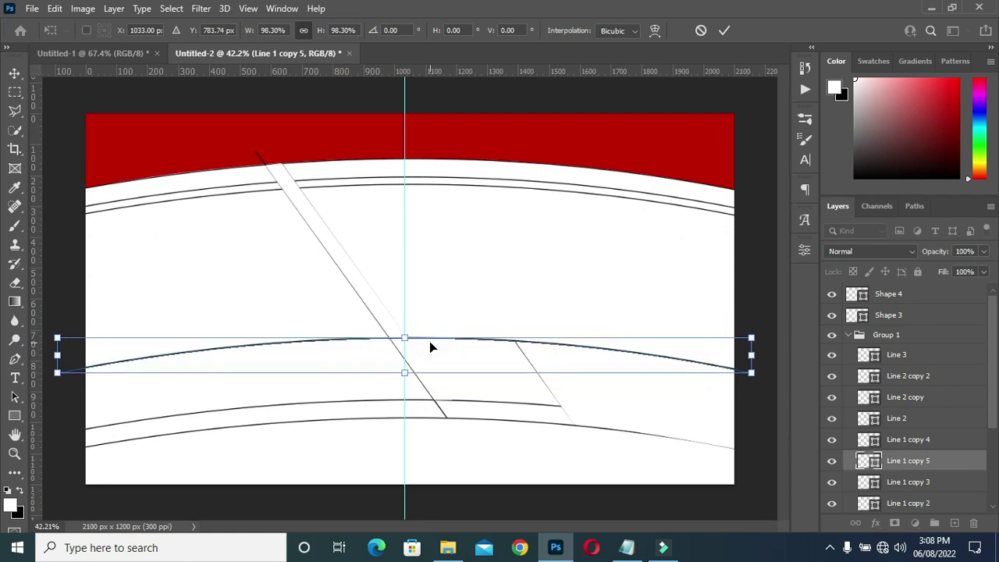
key(Down)
key(Return)
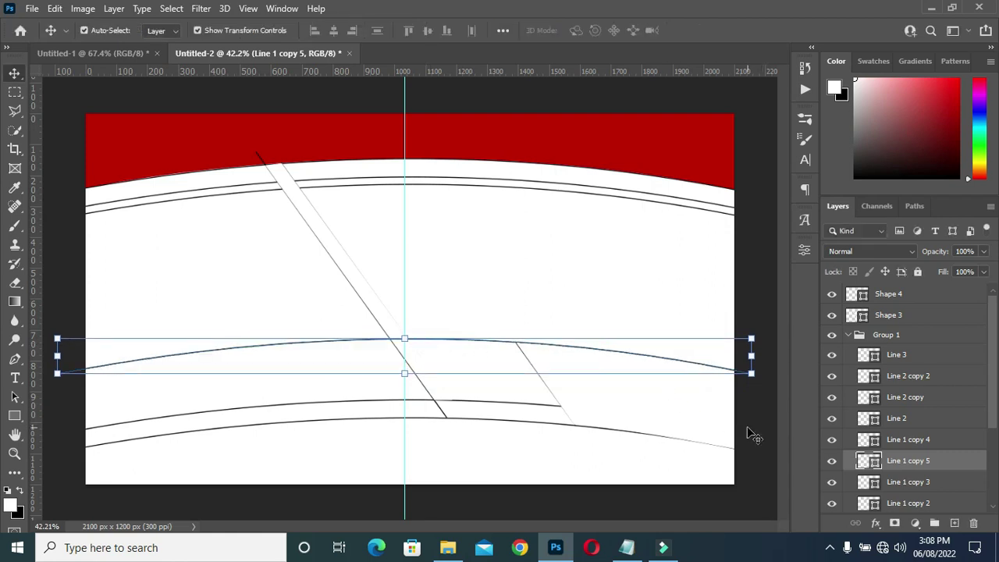
Step: Reshape Shape 4's upper edge to follow the new arch, adjusting its corner points and handles to about 745 x 348 px
click(597, 398)
scroll(669, 402, up, 1)
scroll(624, 383, down, 2)
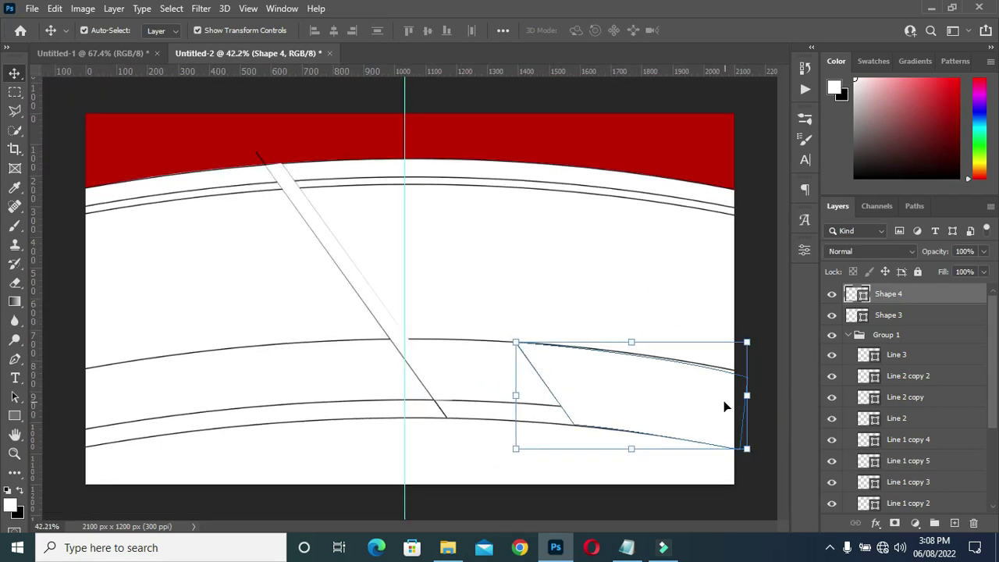
scroll(621, 391, up, 1)
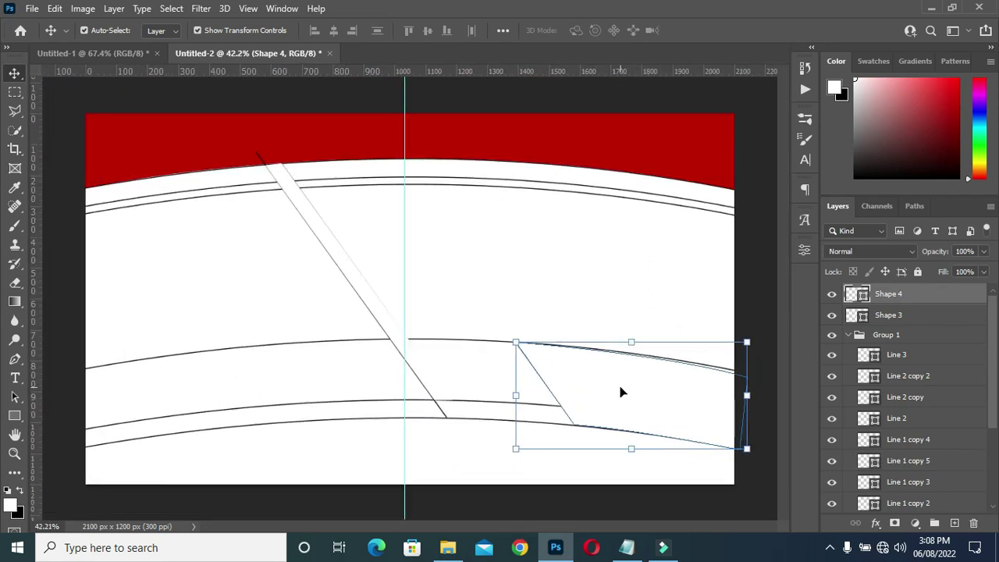
key(p)
click(517, 348)
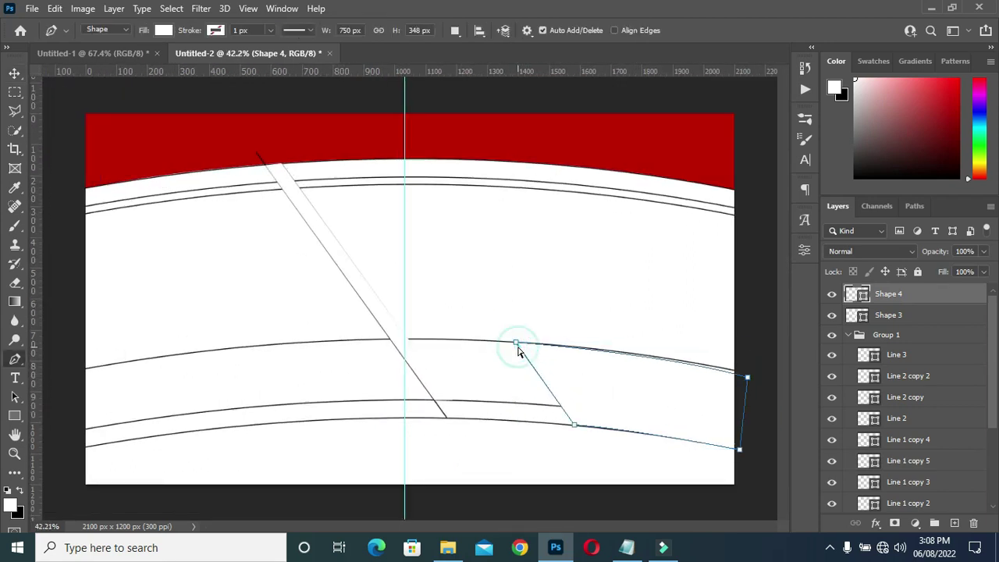
drag(518, 348, 660, 354)
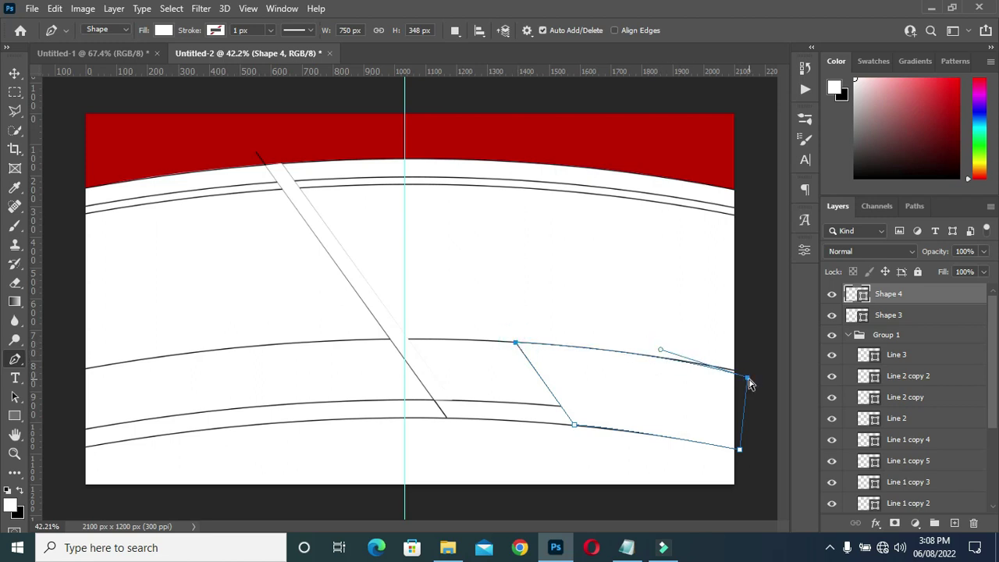
drag(746, 378, 745, 375)
click(660, 349)
drag(660, 350, 657, 353)
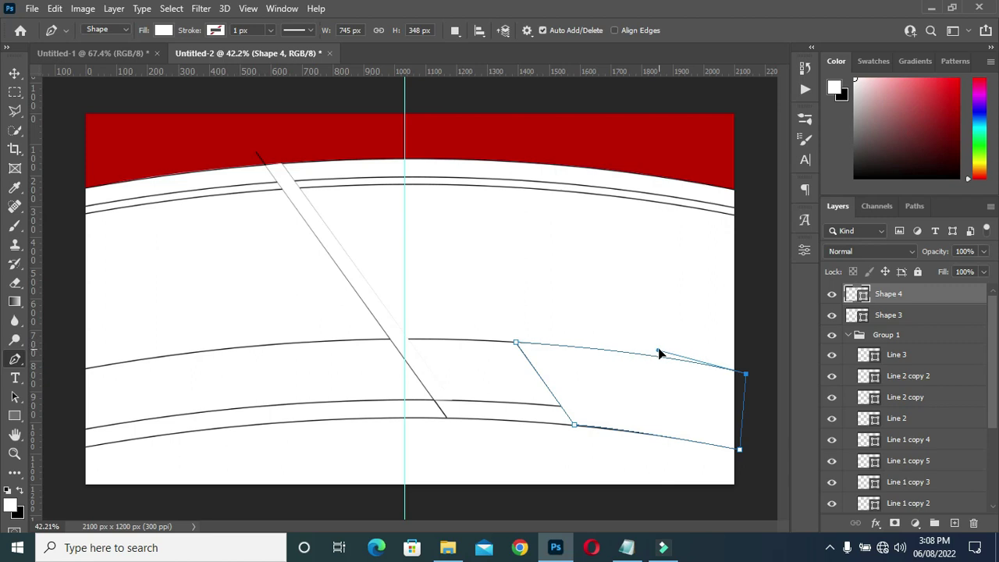
key(Escape)
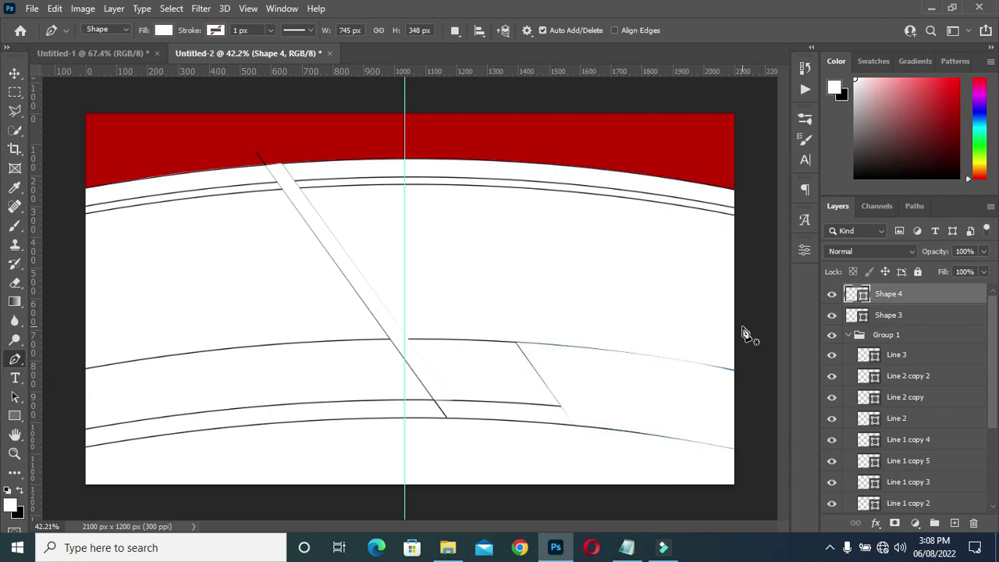
Step: Collapse Group 1 and move the Shape 3 and Shape 4 layers beneath it
scroll(582, 357, down, 1)
click(849, 336)
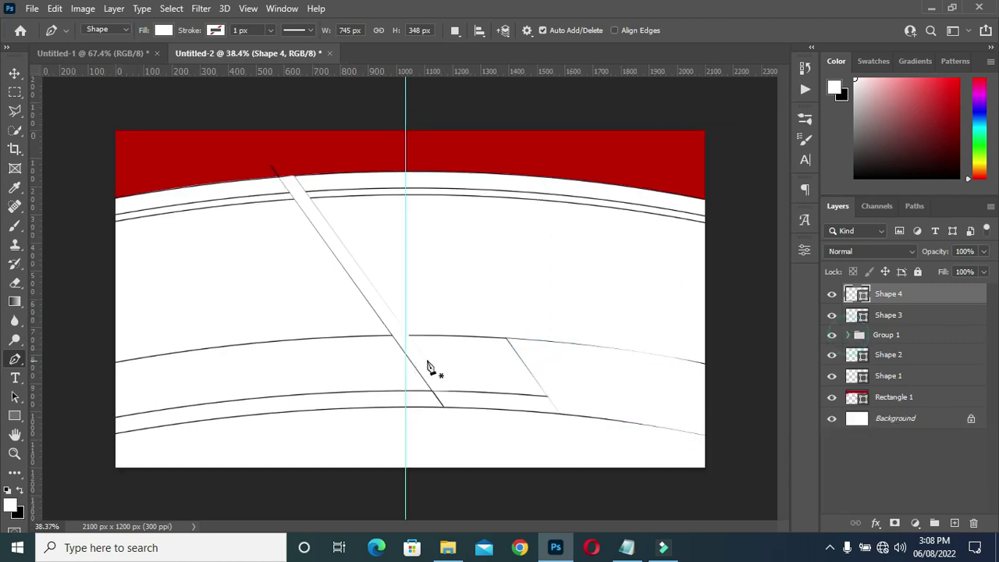
click(889, 315)
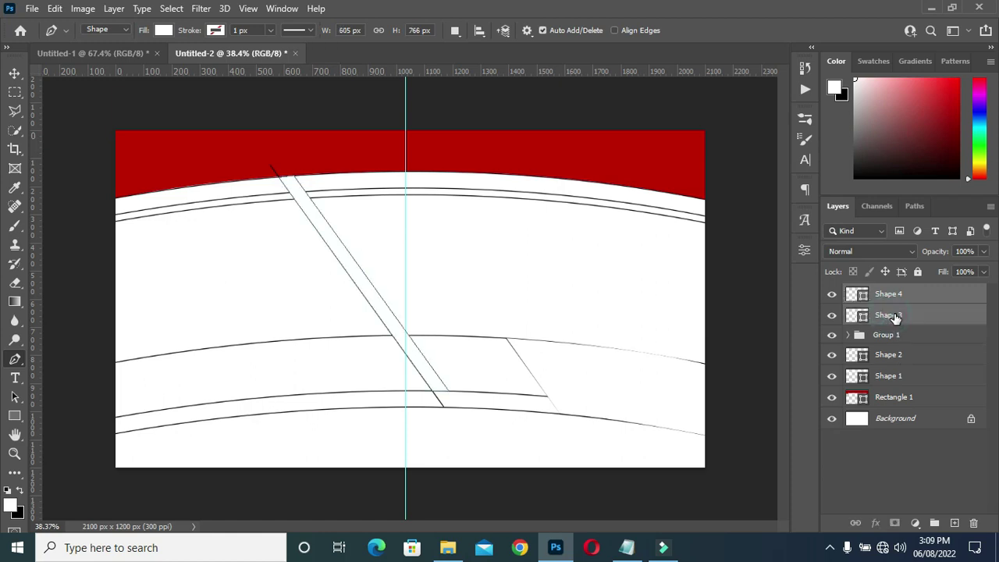
drag(889, 316, 893, 345)
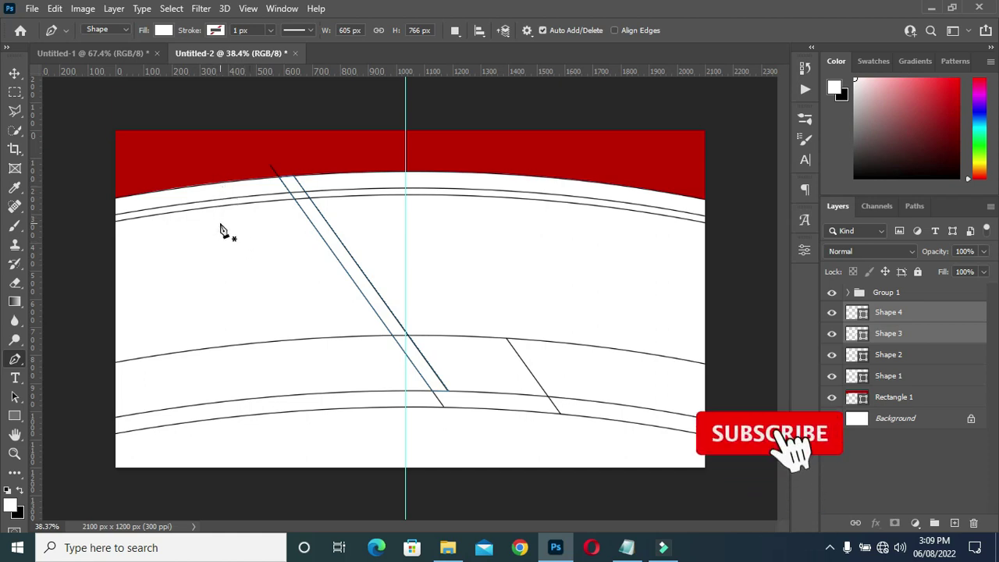
Step: Start a Pen tool shape beyond the canvas's left edge in the red area, curving to the first long diagonal's upper end, with a corner there
scroll(234, 219, up, 1)
scroll(286, 207, down, 1)
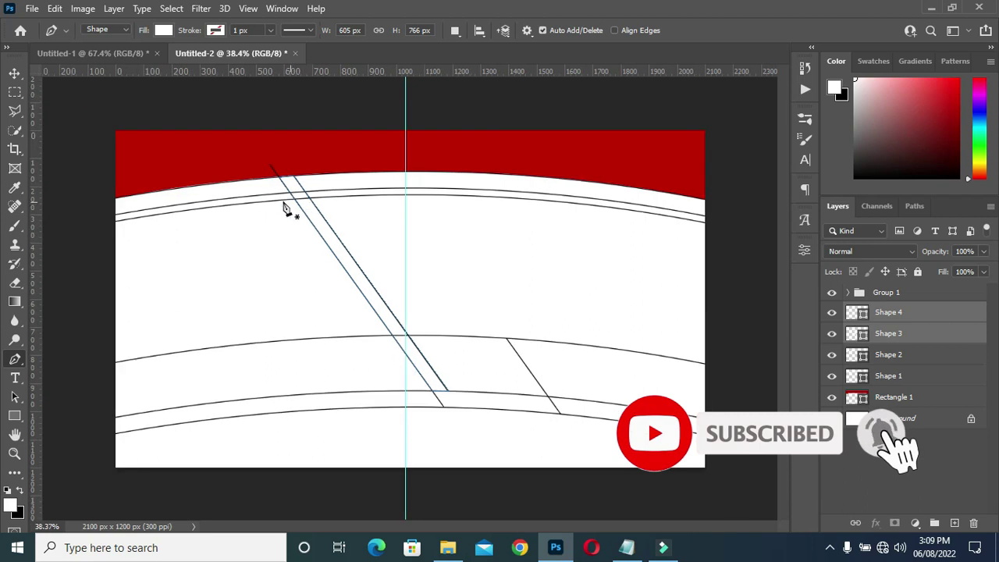
click(100, 187)
scroll(268, 169, up, 2)
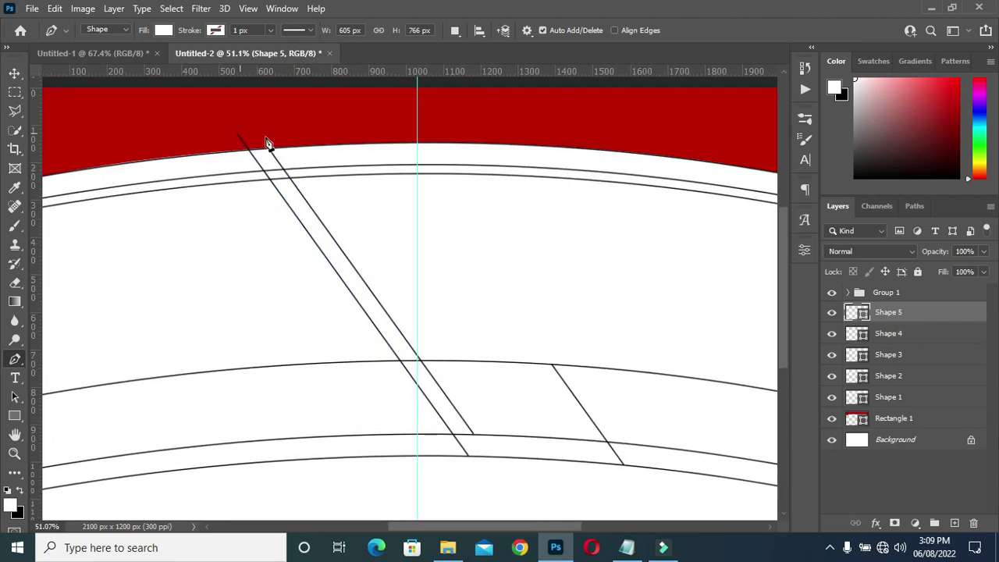
scroll(257, 149, down, 2)
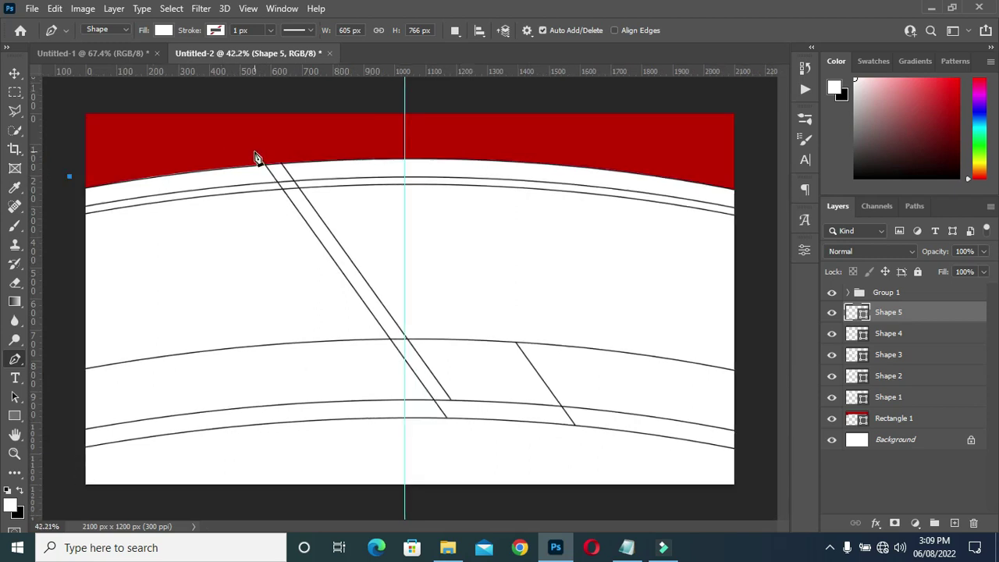
drag(254, 152, 341, 151)
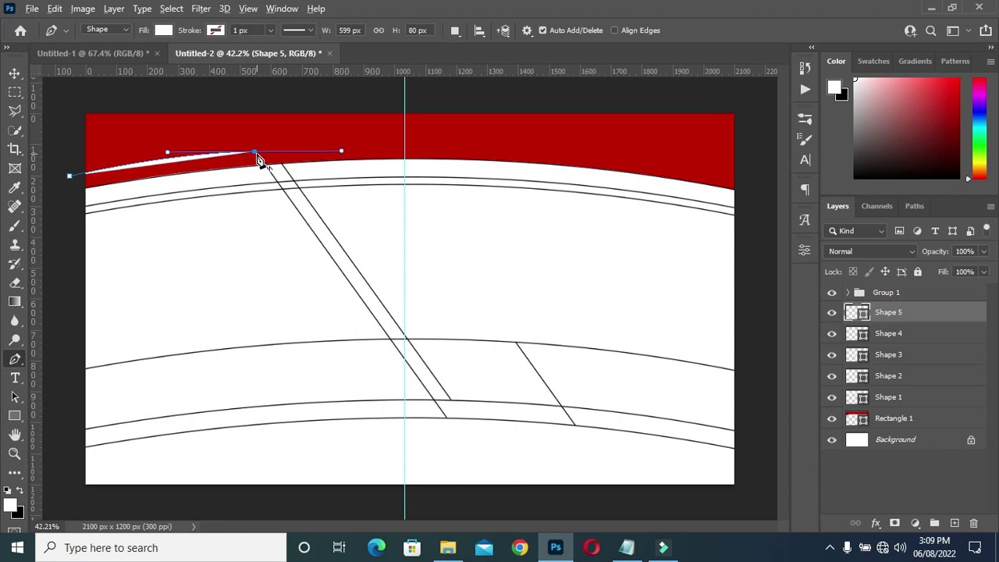
alt+click(257, 153)
Step: Continue the shape down the diagonal past the third arch, curve back beyond the canvas's left edge, and close it at about 729 x 396 px
scroll(274, 198, up, 1)
scroll(283, 196, down, 1)
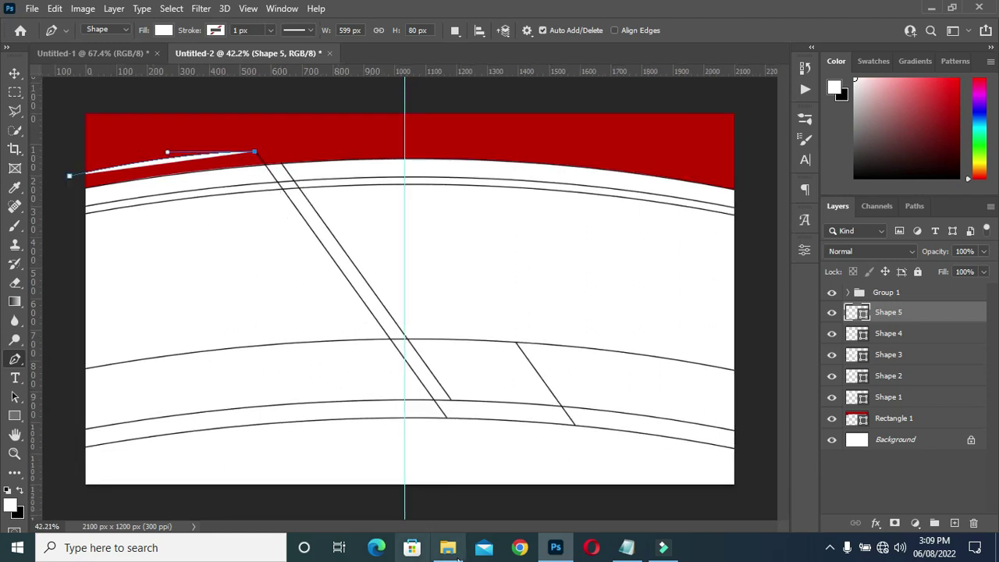
scroll(284, 265, up, 1)
scroll(522, 189, left, 2)
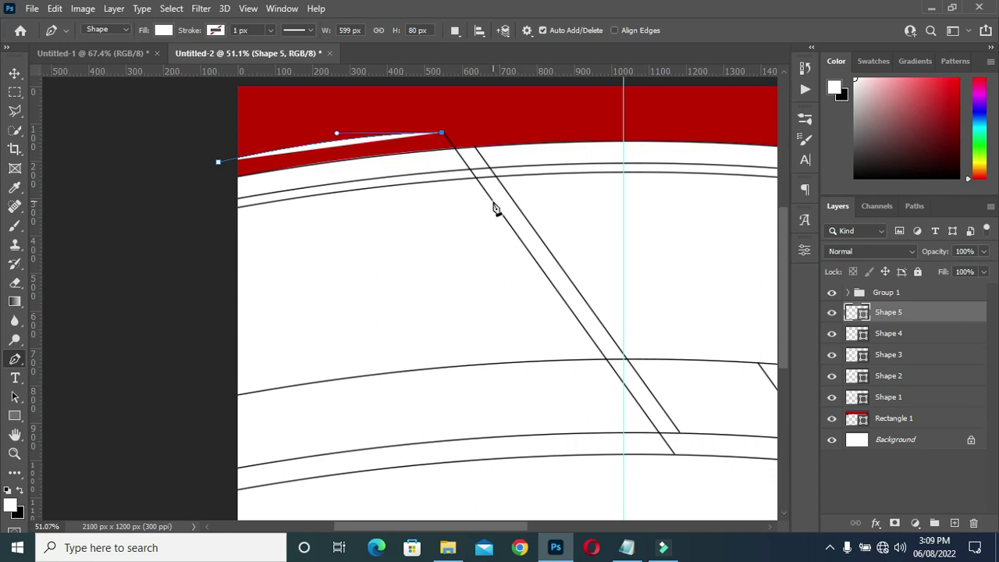
click(491, 198)
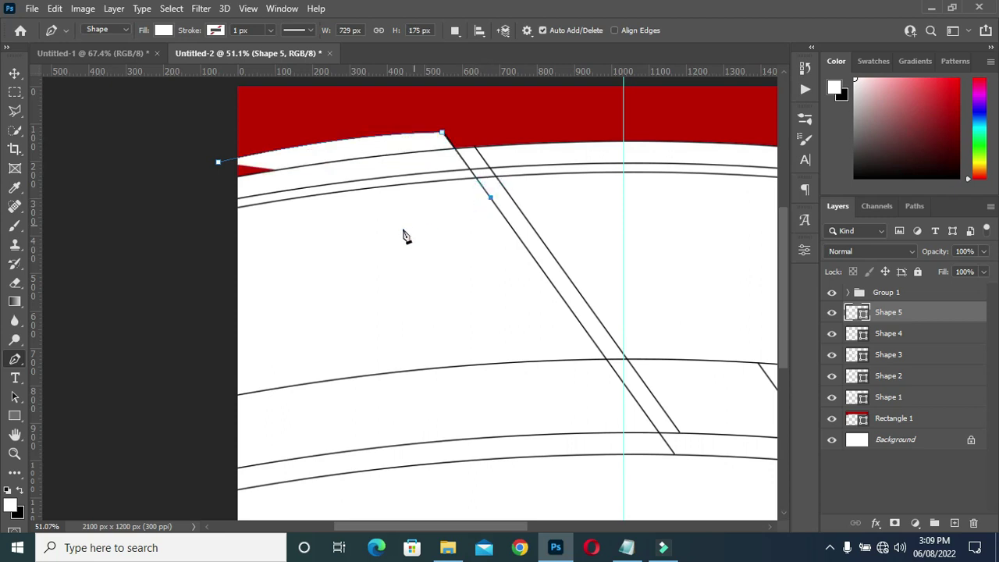
drag(223, 280, 132, 328)
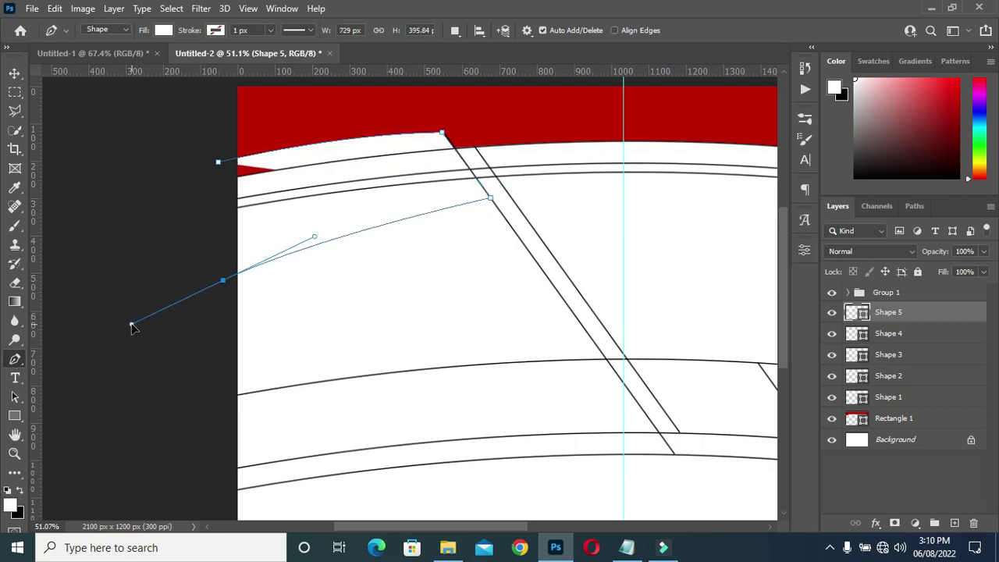
click(223, 279)
click(218, 162)
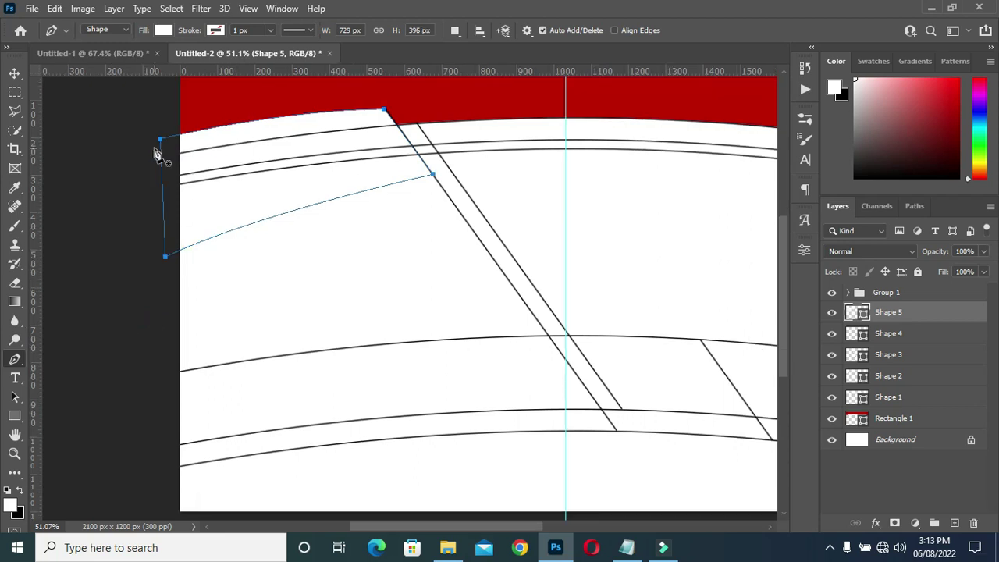
Step: Start another Pen tool shape at Shape 5's lower outer corner, curving along its lower edge to the diagonal, with a corner there
scroll(218, 209, down, 2)
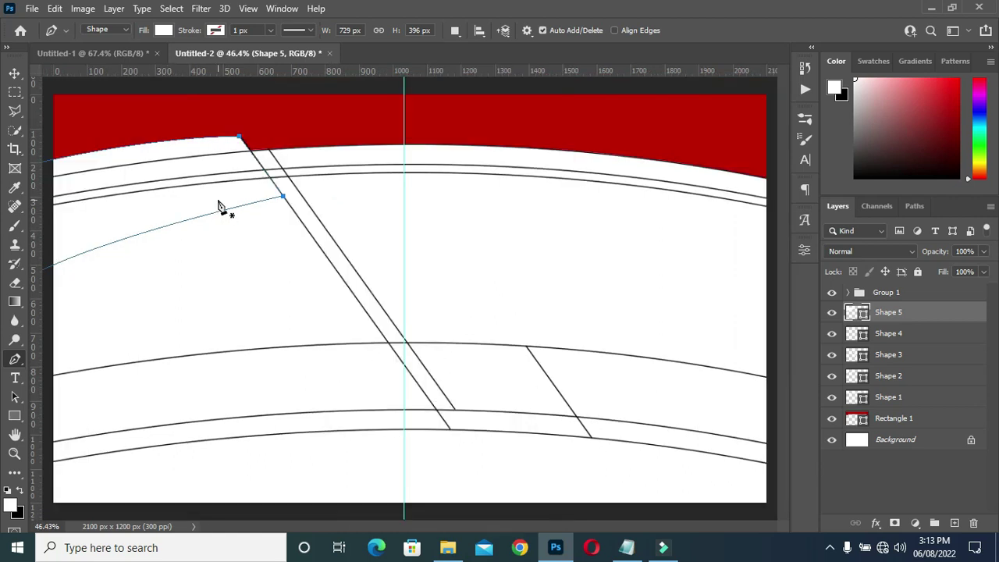
scroll(289, 231, down, 1)
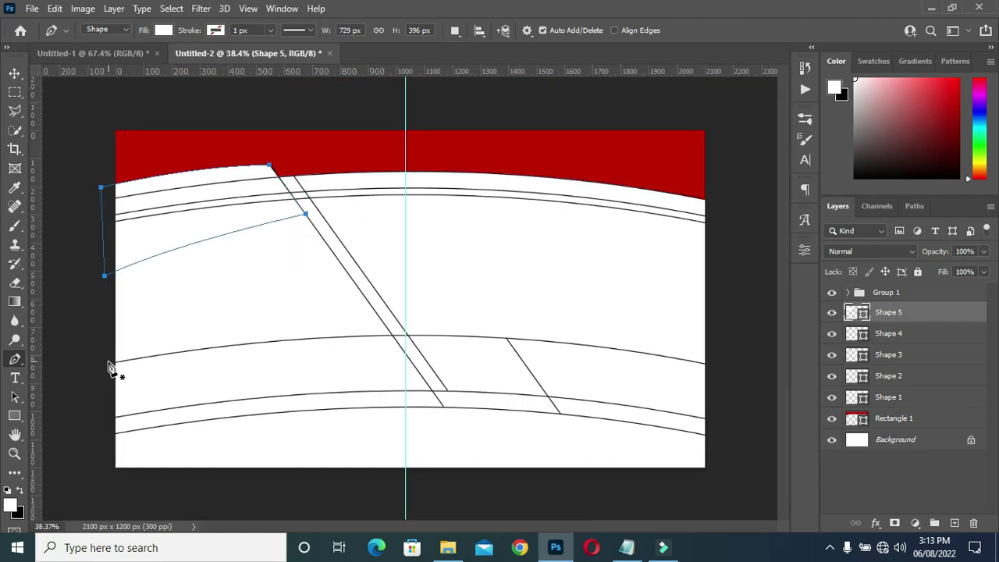
click(103, 277)
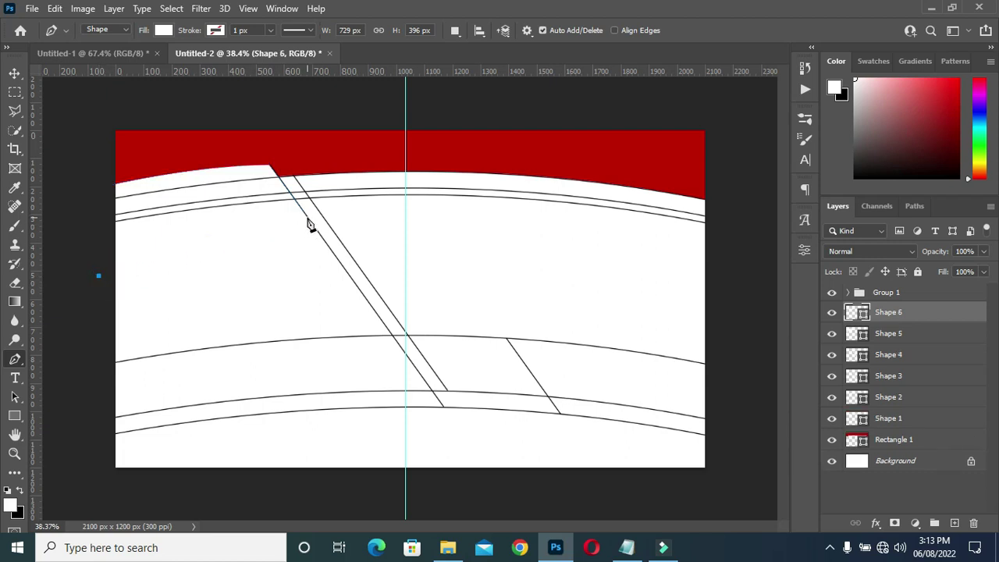
drag(308, 218, 417, 200)
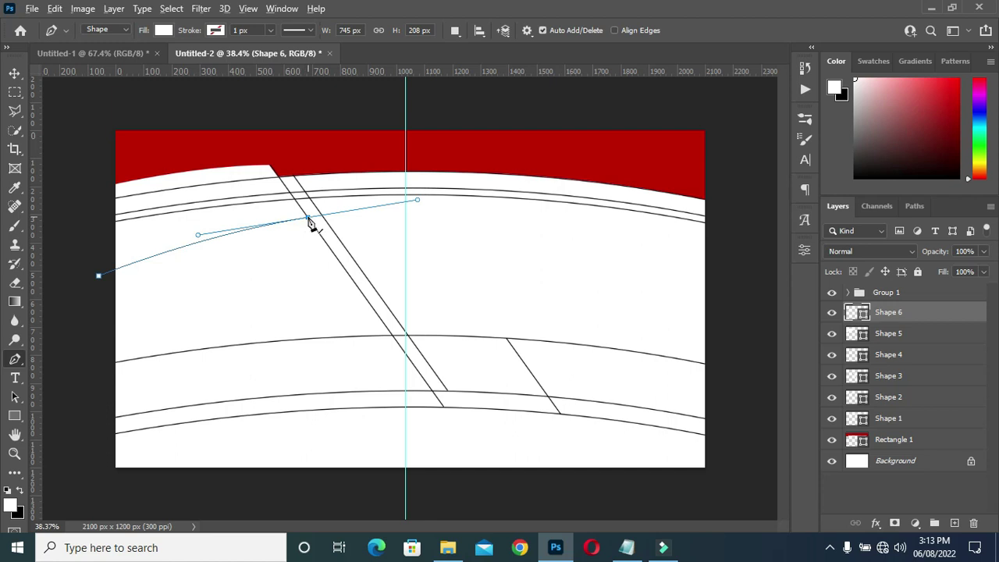
click(308, 219)
Step: Extend the shape down the diagonal, curve back beyond the canvas's left edge near the fourth arch, and close it at about 874 x 689 px
scroll(259, 232, up, 2)
scroll(234, 226, down, 1)
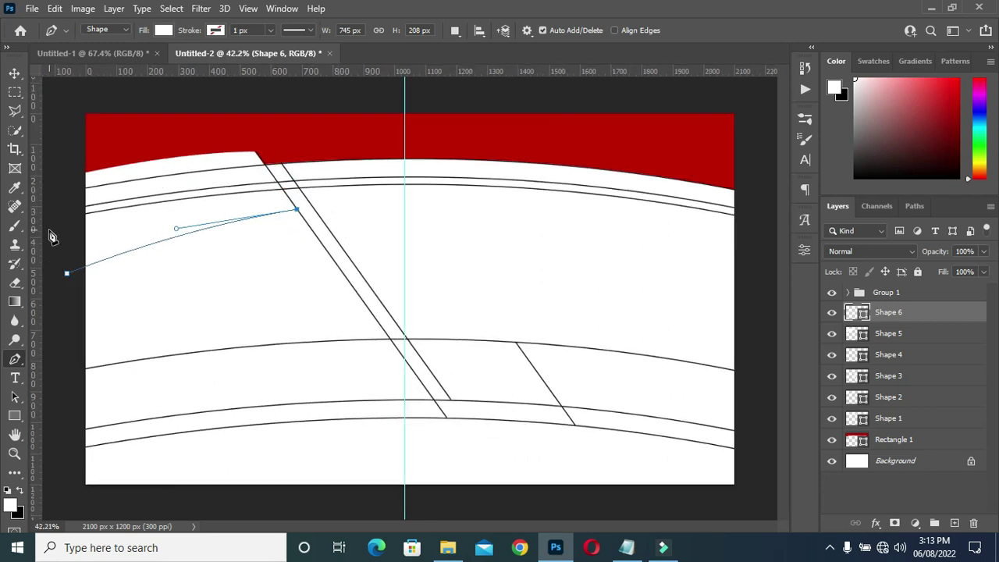
scroll(51, 237, up, 1)
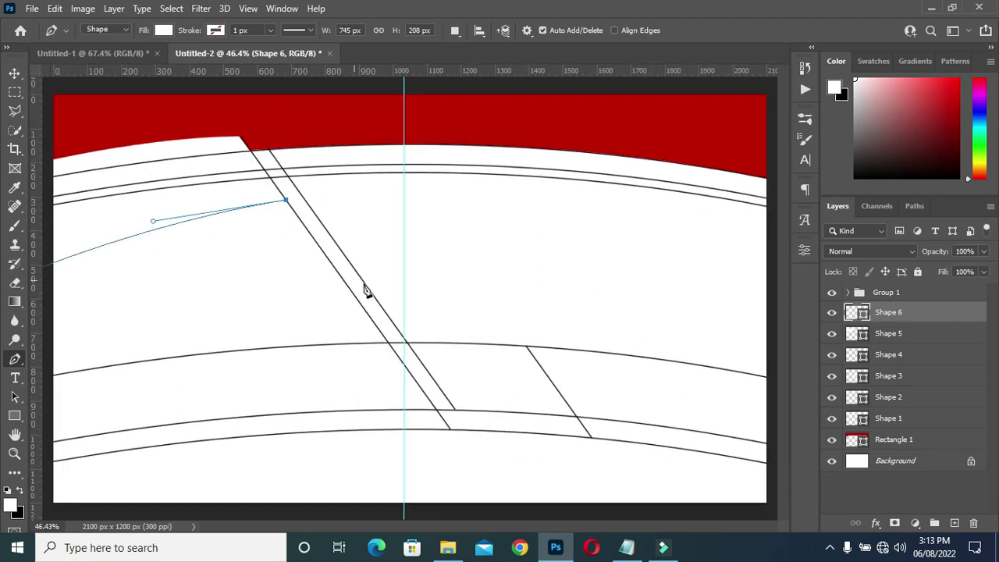
scroll(491, 468, down, 1)
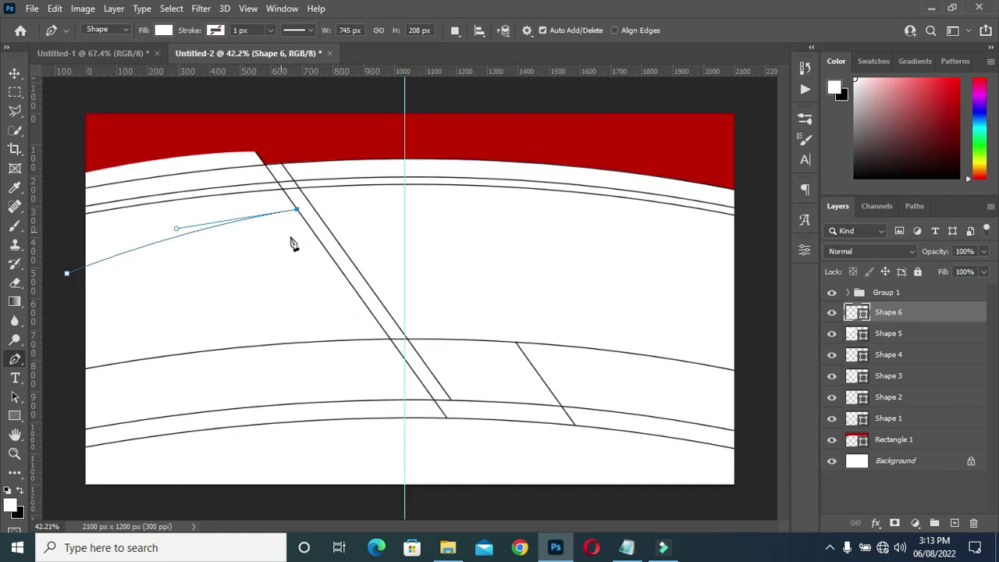
click(337, 267)
drag(79, 422, 6, 490)
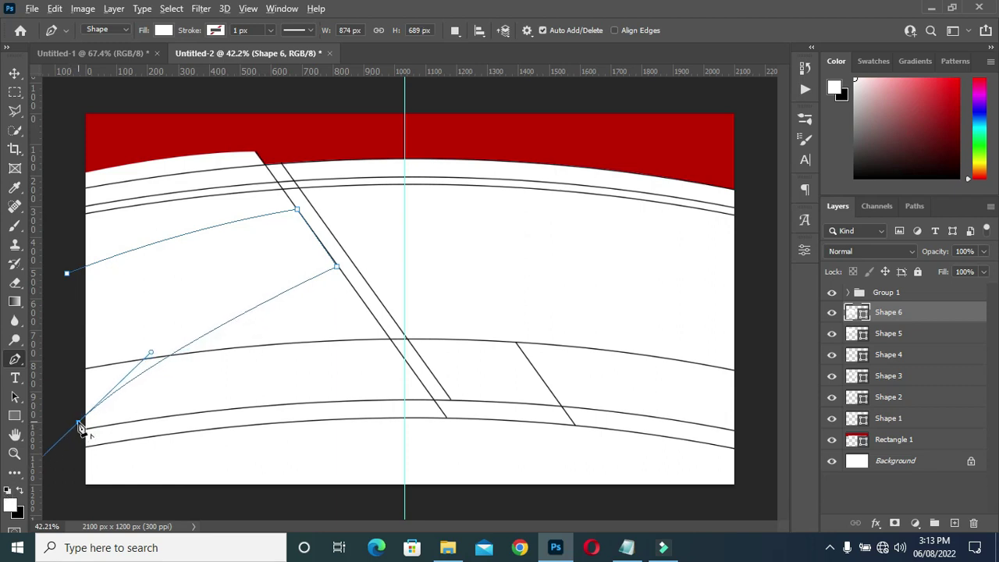
alt+click(78, 422)
click(67, 275)
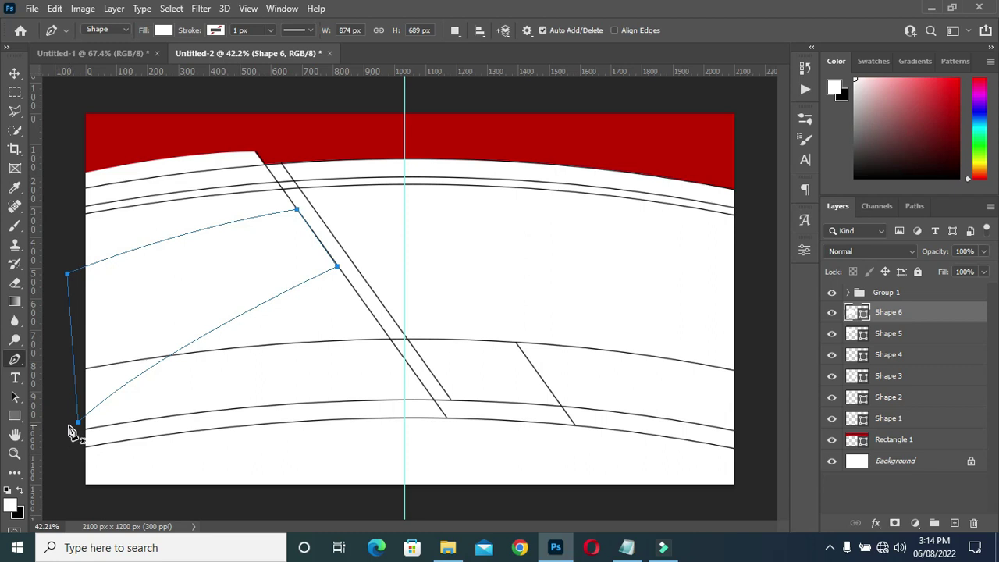
key(Return)
Step: Start another Pen tool shape beyond the canvas's left edge near the fourth arch, curving along Shape 6's lower edge to the diagonal, with a corner there
click(68, 426)
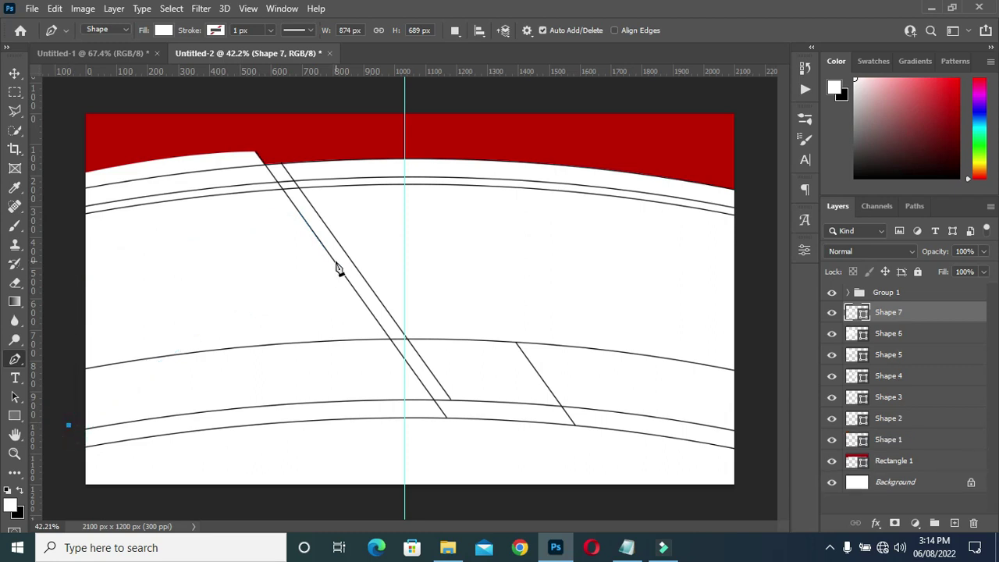
drag(335, 263, 489, 201)
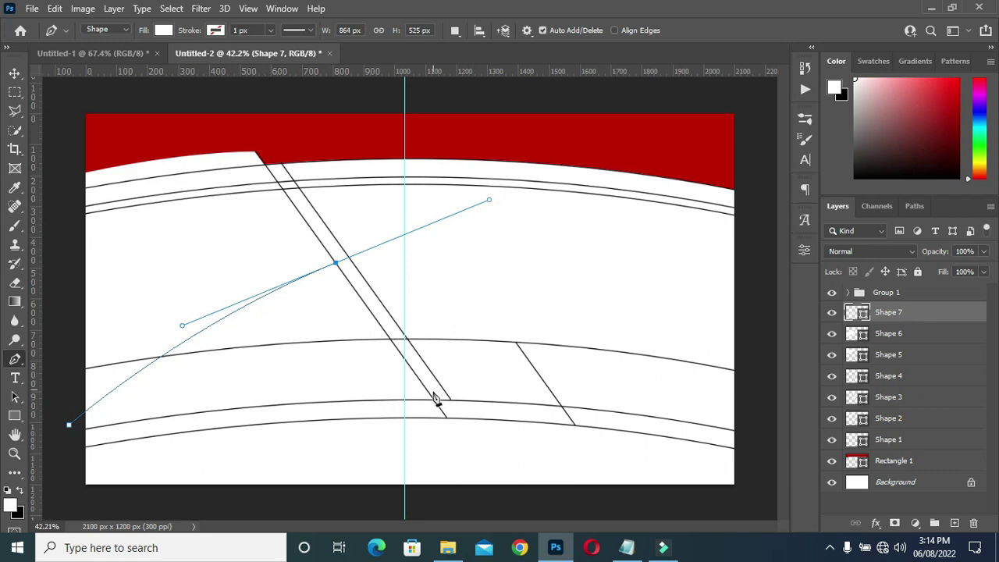
alt+click(335, 264)
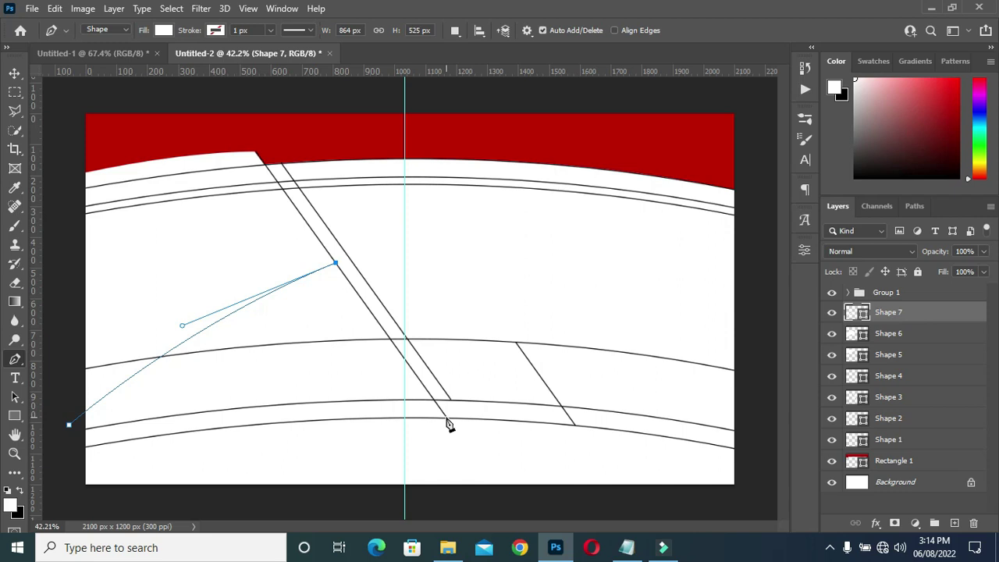
Step: Extend the shape down the diagonal to its lower end, curve back along the lowest arch beyond the canvas, and close it at about 1221 x 603 px
click(446, 417)
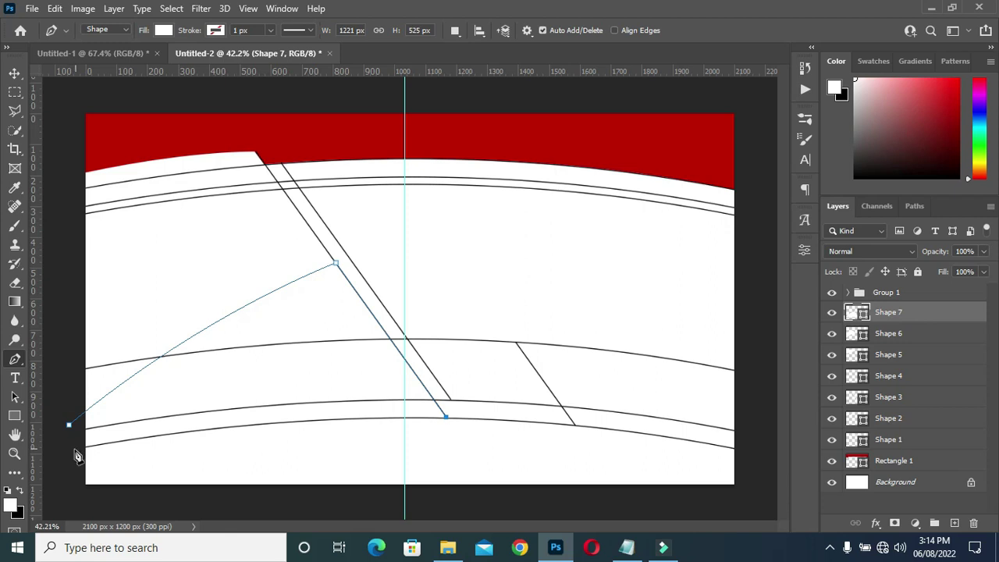
drag(74, 450, 3, 473)
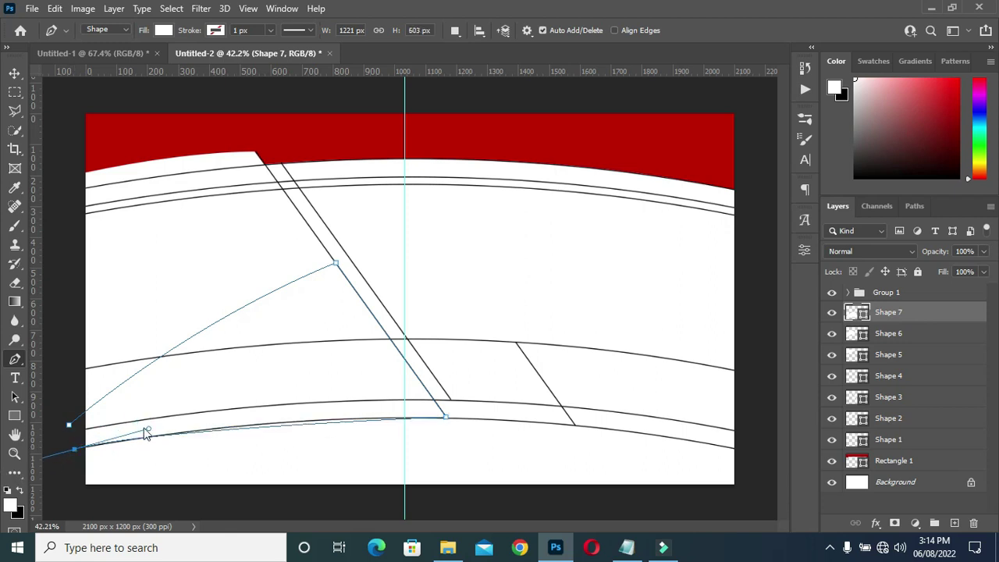
drag(149, 427, 223, 418)
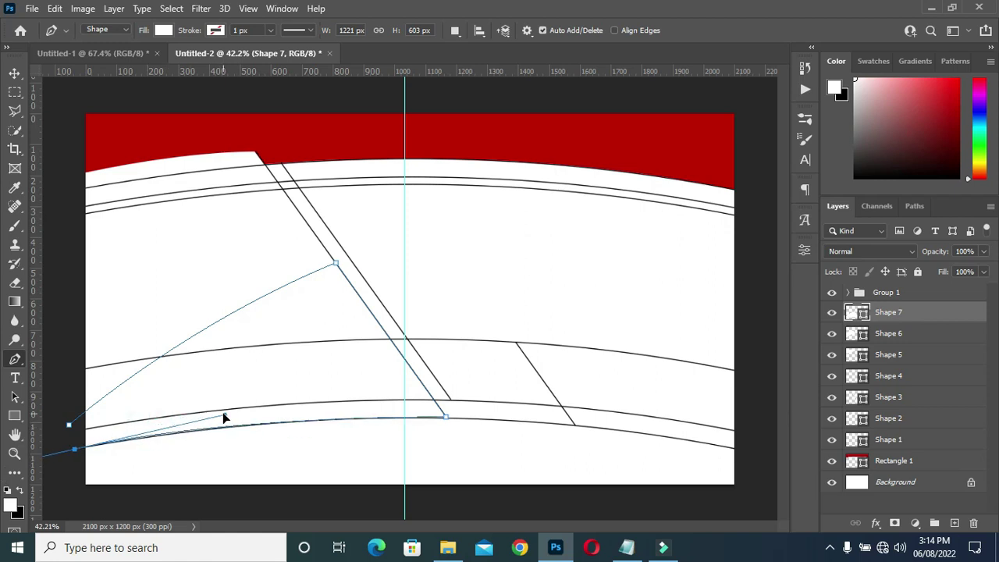
alt+click(74, 449)
click(70, 426)
Step: Deselect the finished shape and hide the Group 1 guide lines
key(ctrl+minus)
key(ctrl+minus)
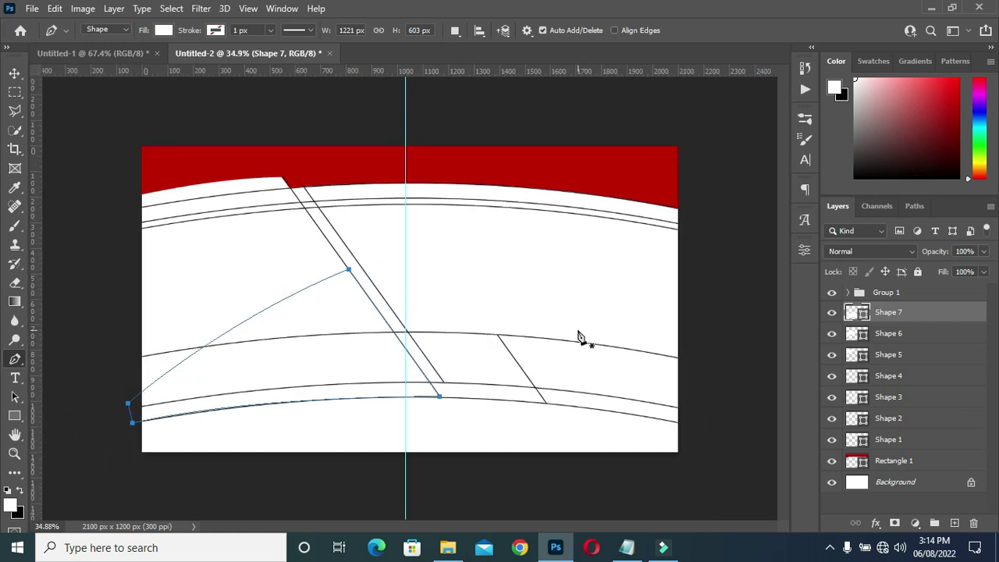
key(ctrl+plus)
key(ctrl+minus)
key(ctrl+plus)
click(14, 72)
click(63, 207)
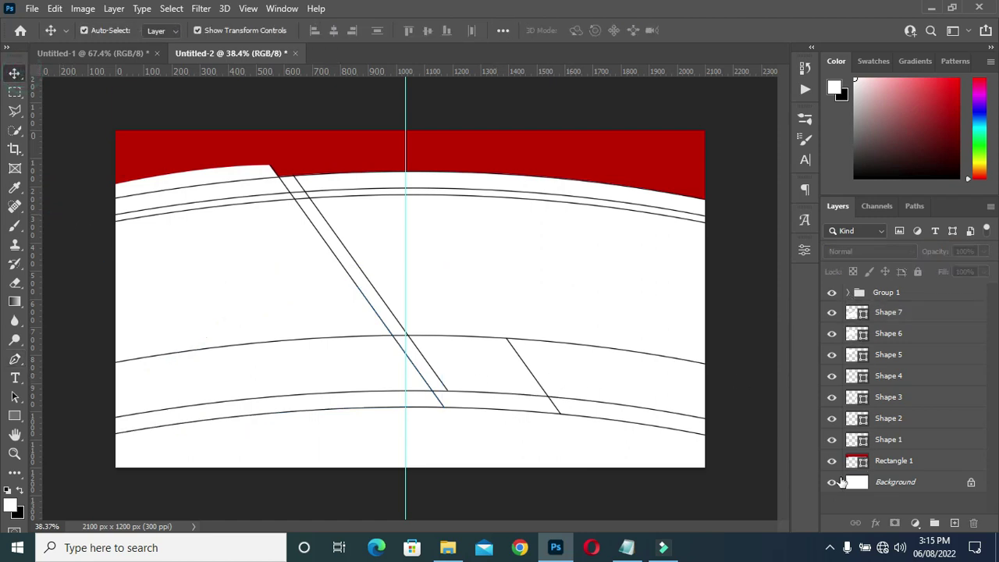
key(ctrl+plus)
click(831, 293)
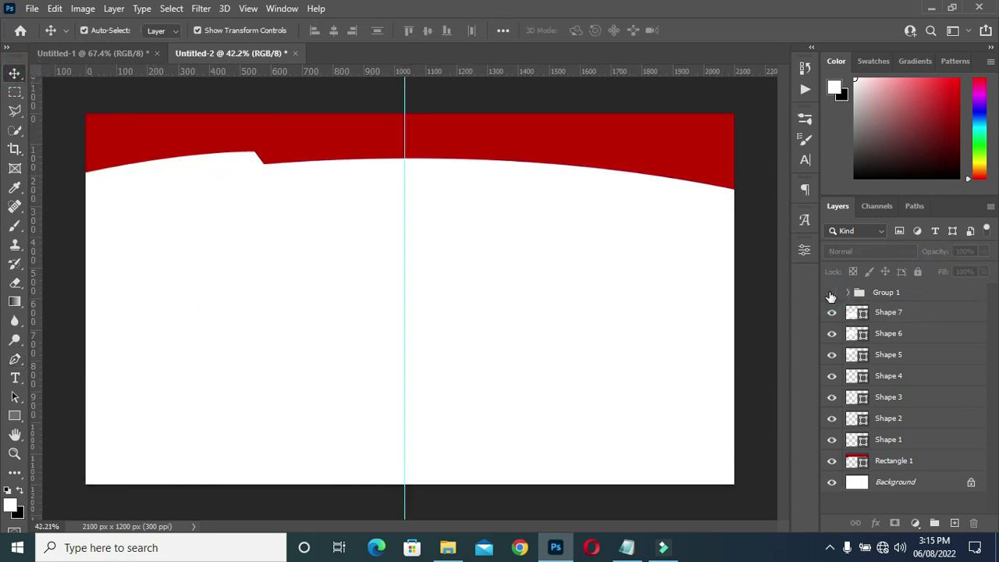
Step: Examine the outlines of the shape layers one by one, from Shape 7 down to Shape 1
click(879, 315)
click(887, 334)
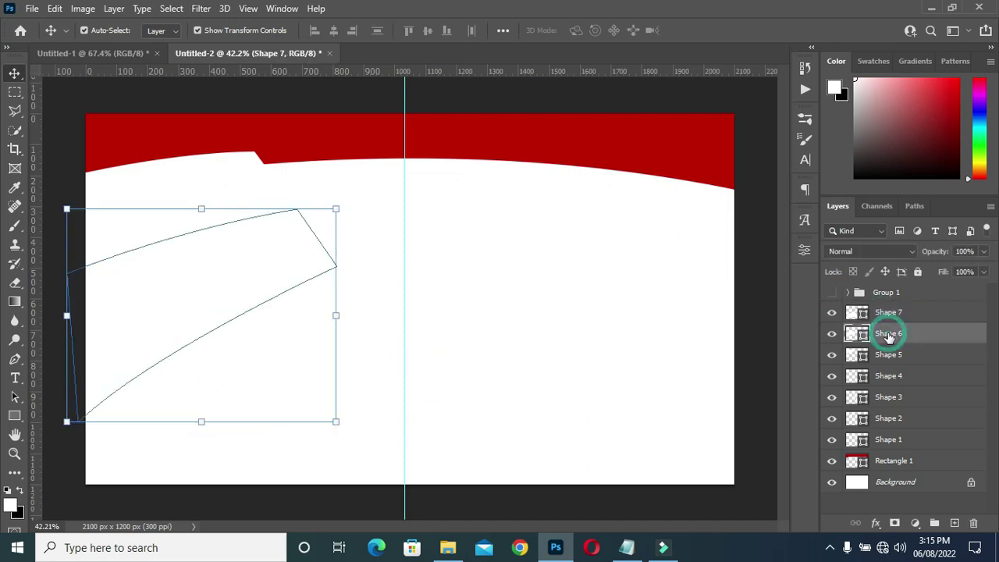
click(892, 358)
click(892, 377)
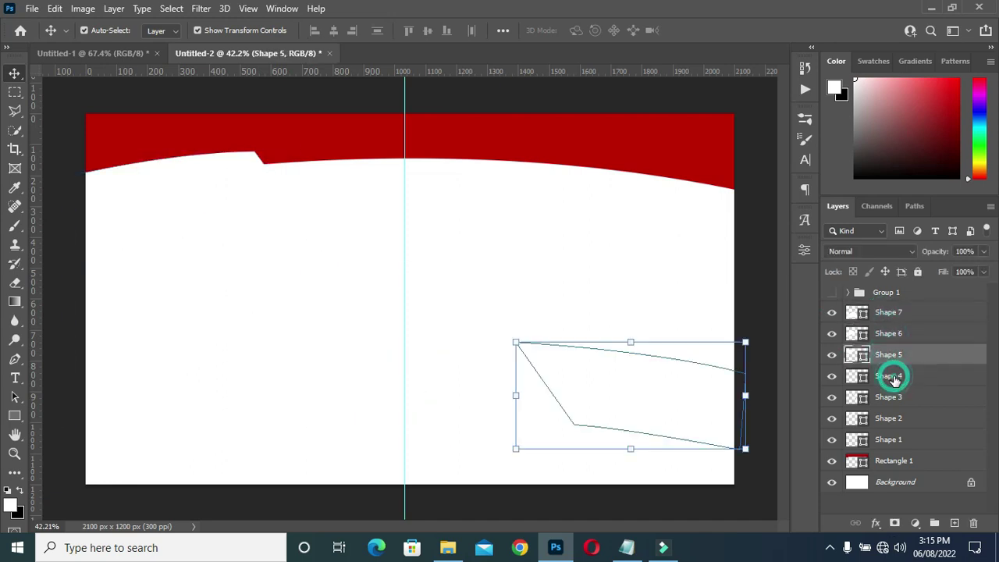
click(891, 397)
click(893, 420)
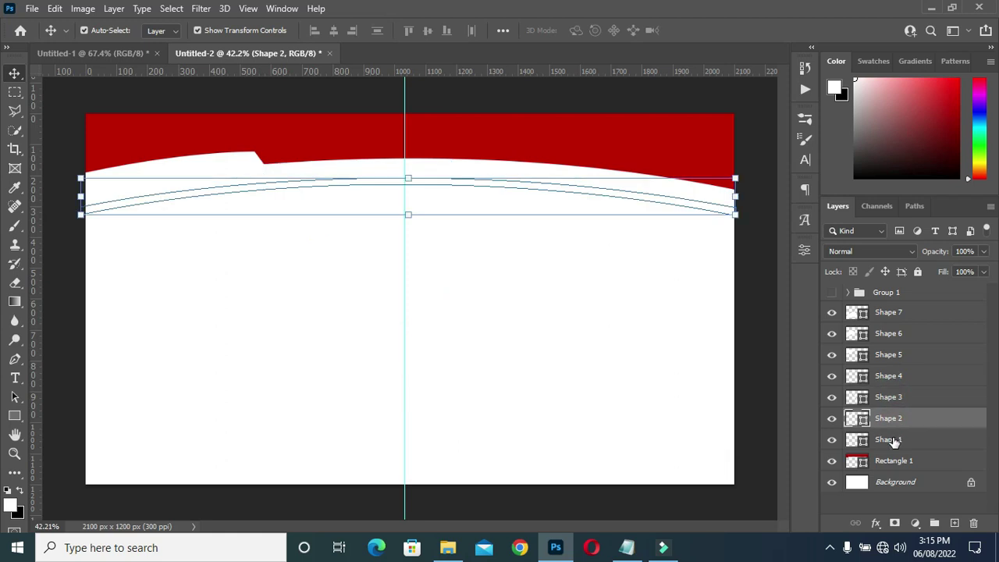
click(893, 442)
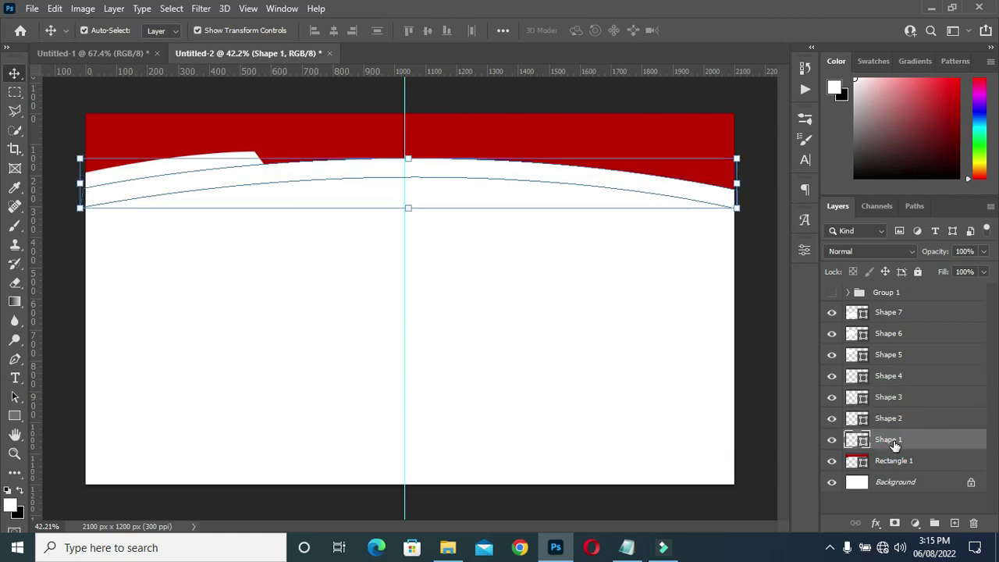
Step: Duplicate the red Rectangle 1 layer and recolour the lower original black
click(893, 460)
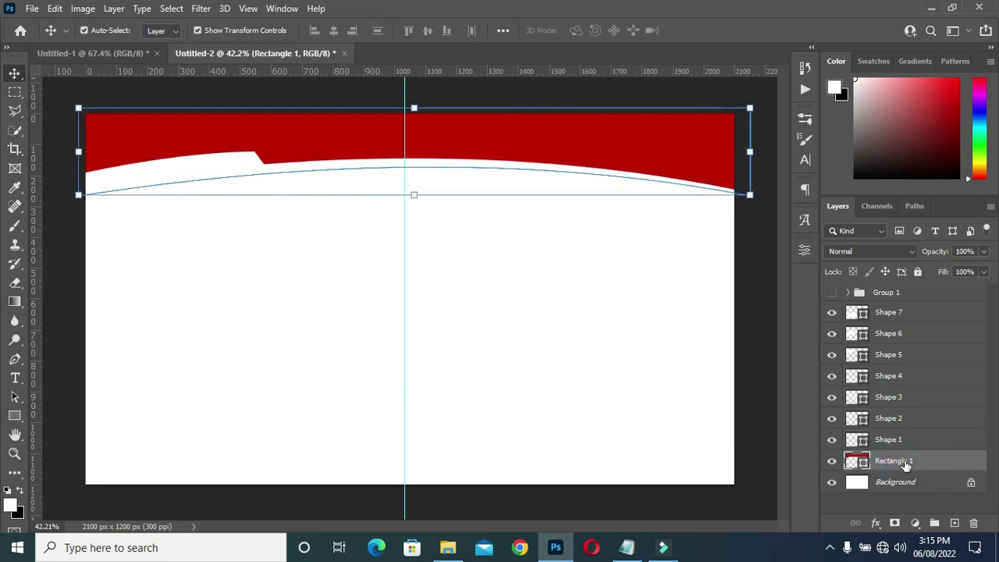
key(ctrl+j)
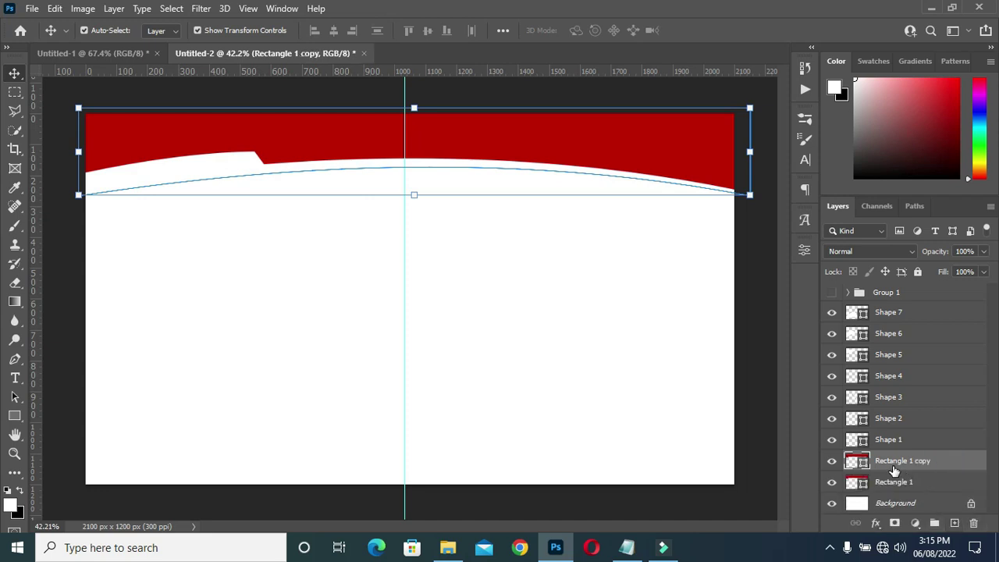
double_click(856, 482)
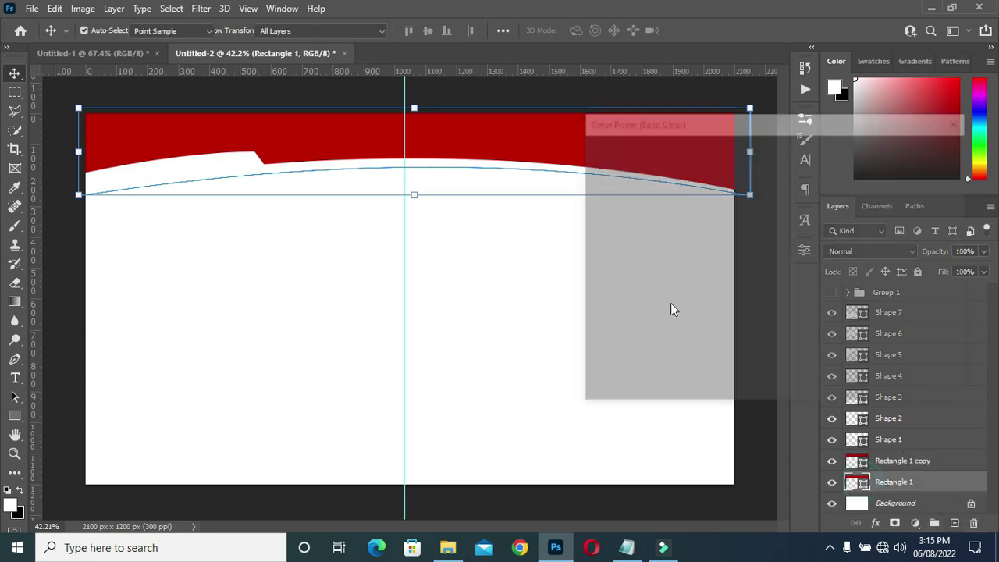
click(643, 323)
click(920, 149)
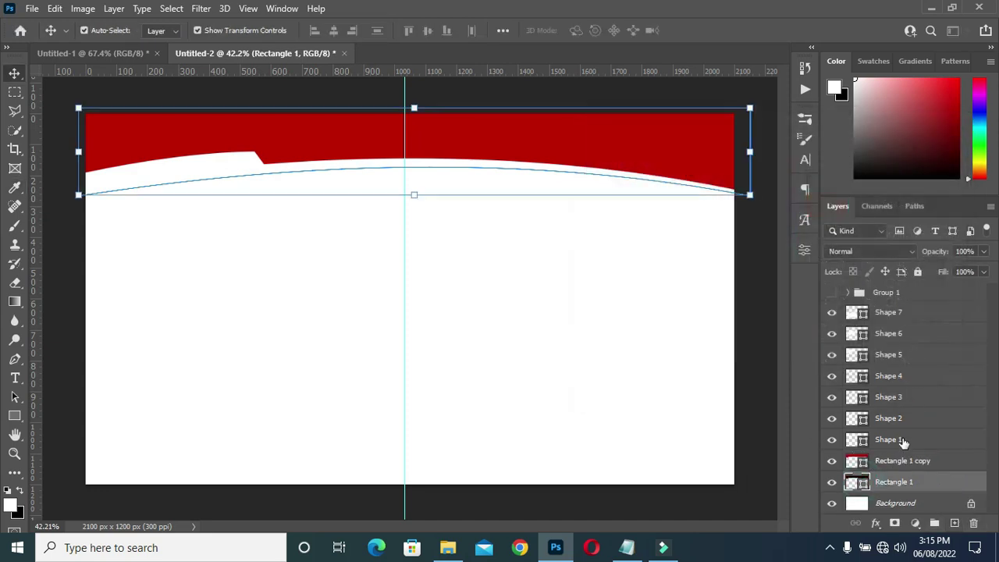
Step: Nudge the red Rectangle 1 copy upward to about Y 70.5 px, exposing a black band along its curved lower edge
click(897, 460)
key(Up)
key(Up)
key(Up)
key(Up)
key(Up)
key(Up)
key(Up)
key(Up)
key(Up)
key(Up)
key(Up)
key(Up)
key(Up)
key(Up)
key(Up)
key(Up)
key(Up)
key(Up)
key(Up)
key(Up)
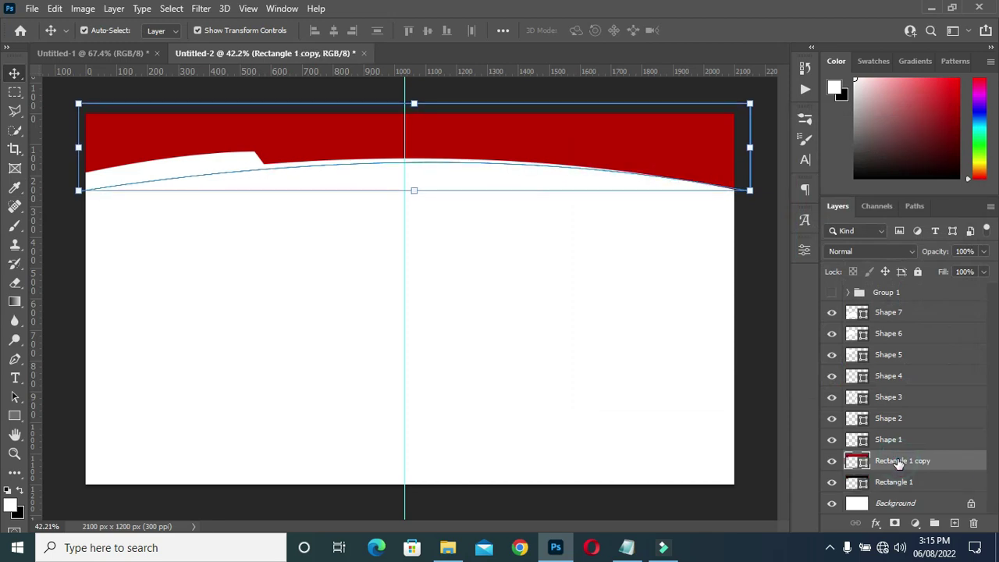
key(Up)
key(Up)
key(Up)
key(Up)
key(Up)
key(Up)
key(Up)
key(Up)
key(Up)
key(Up)
key(Up)
key(Up)
key(Up)
key(Up)
key(Up)
key(Up)
key(Up)
key(Up)
key(Up)
key(Up)
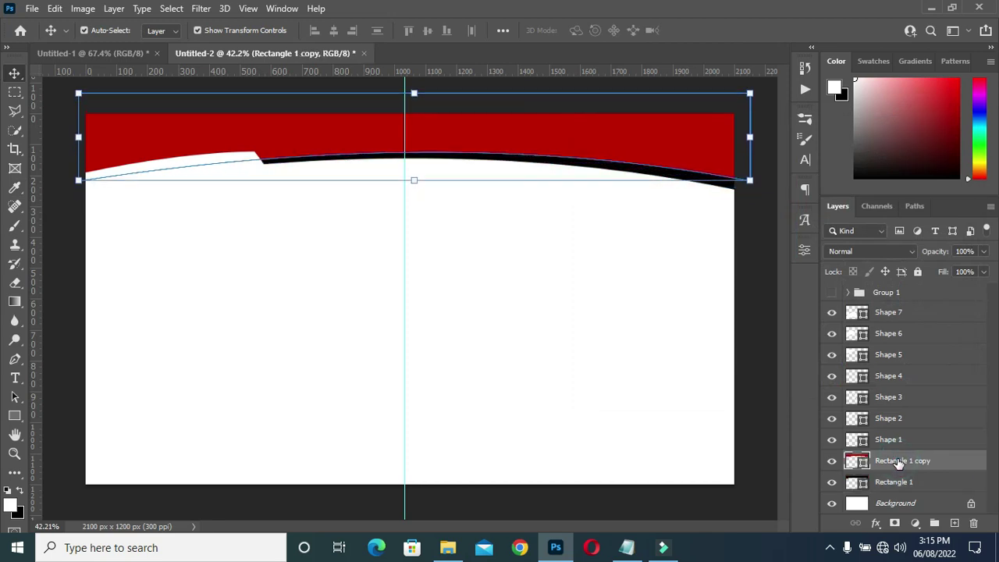
key(Up)
key(Up)
key(Up)
key(Up)
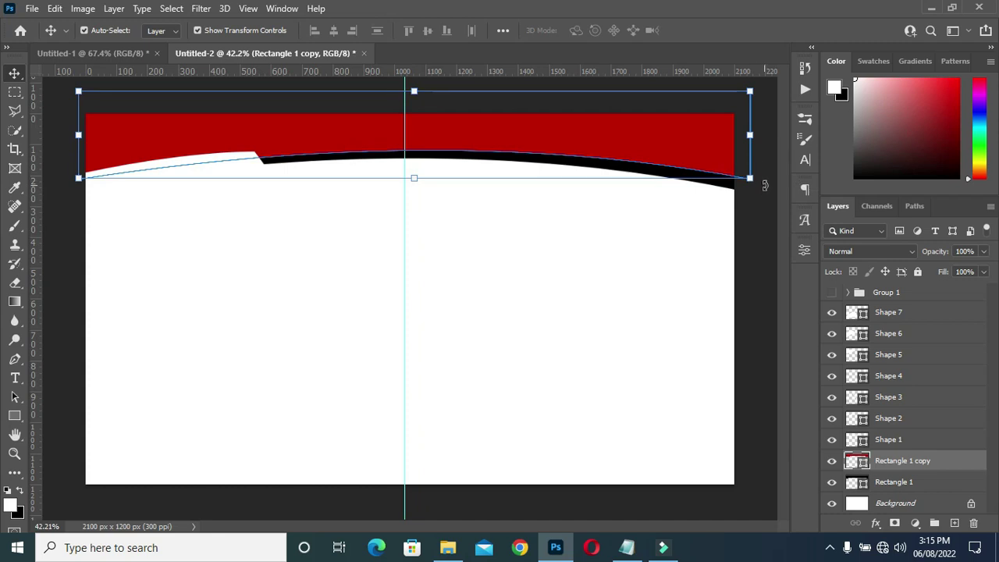
Step: Rotate the red Rectangle 1 copy clockwise by about 0.35°, apply the transform and deselect it
drag(764, 185, 768, 188)
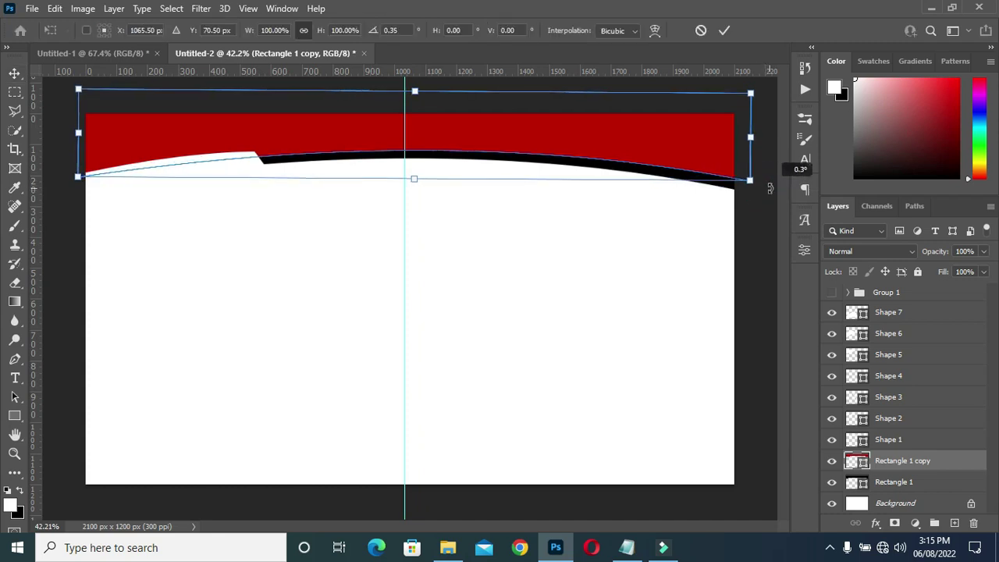
key(Return)
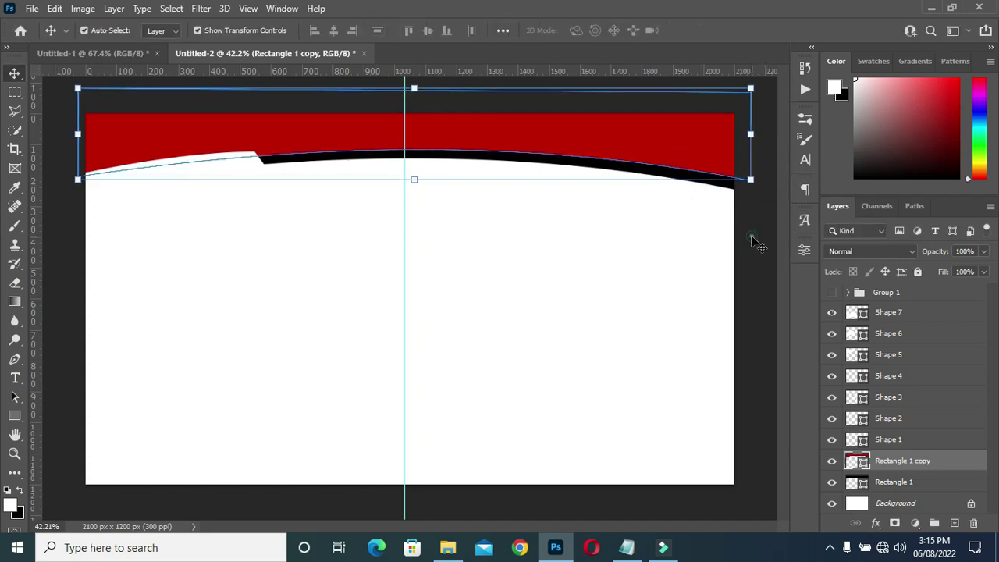
click(753, 241)
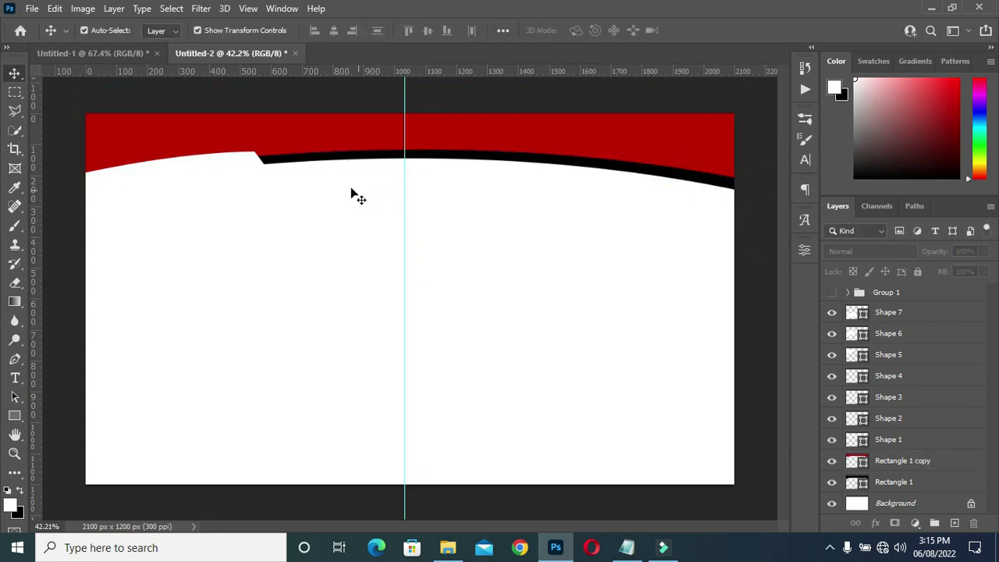
Step: Select Shape 1, copy the colour code fabccb from the Estate Flyer 001 notes in Notepad, and return to Photoshop
click(887, 441)
click(627, 547)
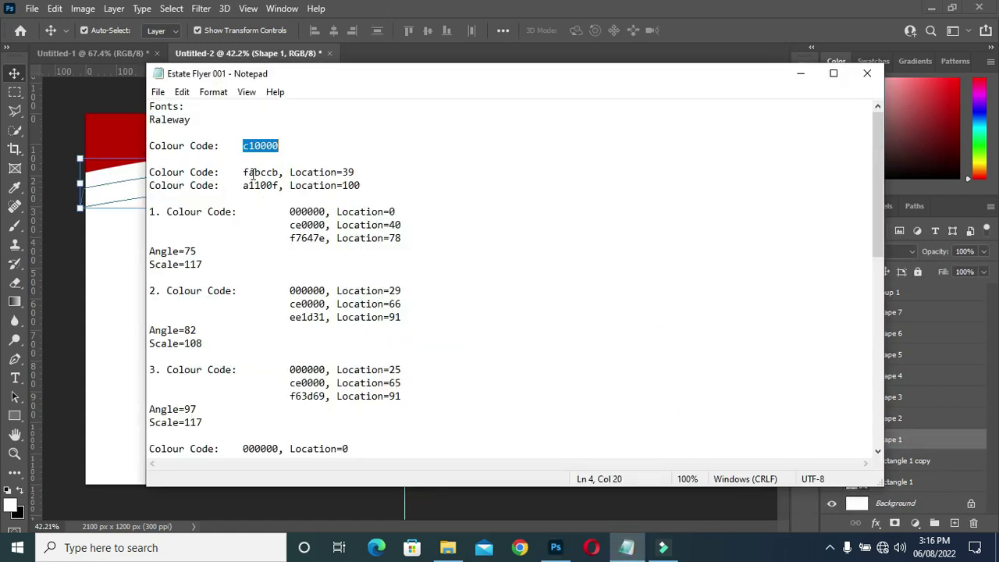
drag(243, 173, 279, 174)
key(ctrl+c)
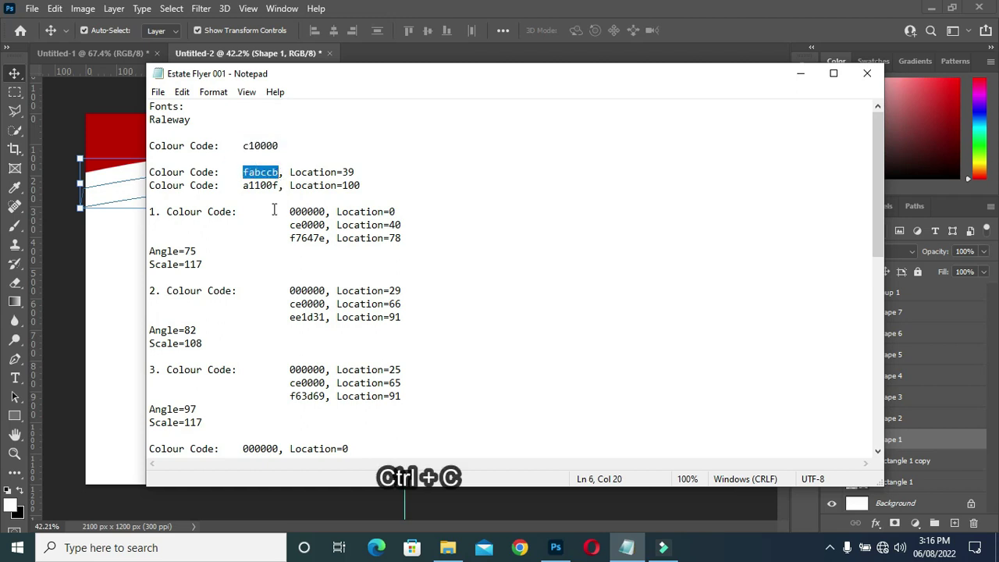
click(627, 546)
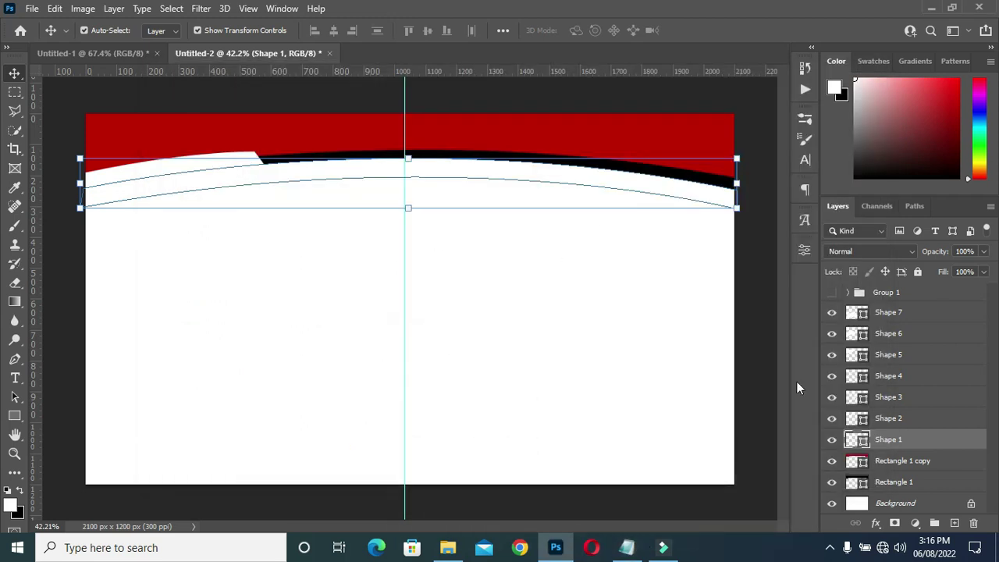
Step: Add a Gradient Overlay effect to Shape 1, keeping the upper bands in view
click(876, 523)
click(840, 426)
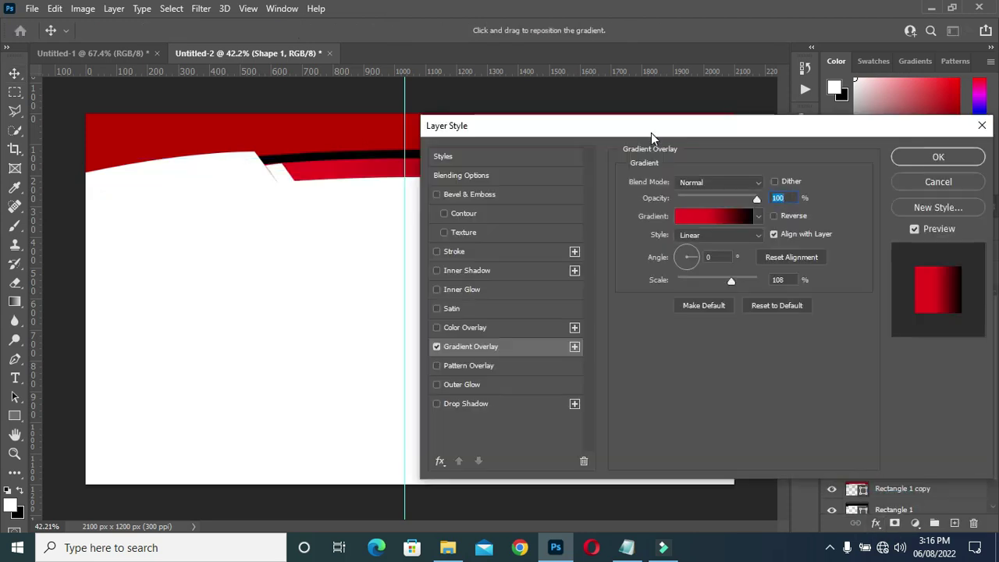
drag(650, 132, 522, 225)
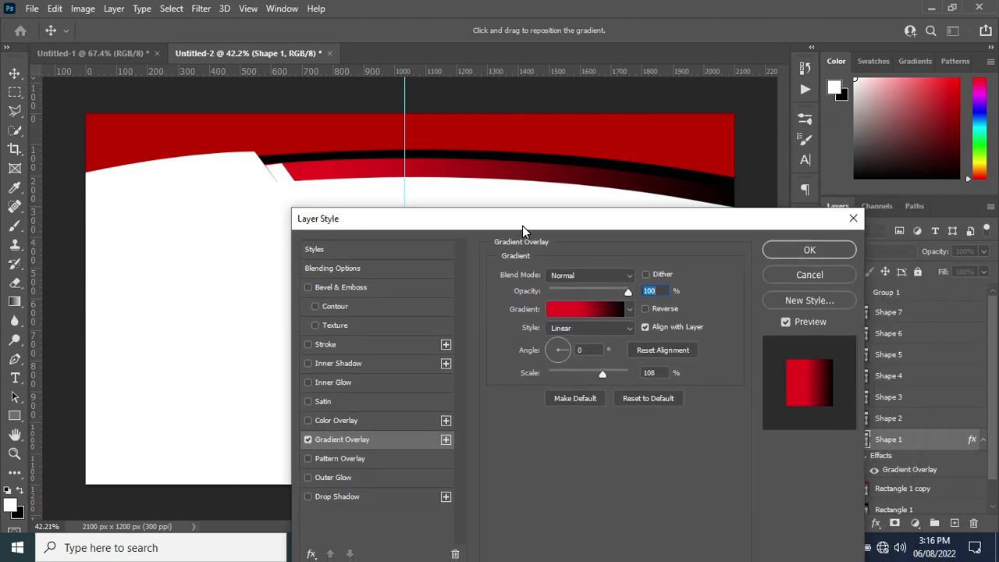
Step: Set the colour of the overlay gradient's stop at location 39 to fabccb and apply the gradient
click(582, 310)
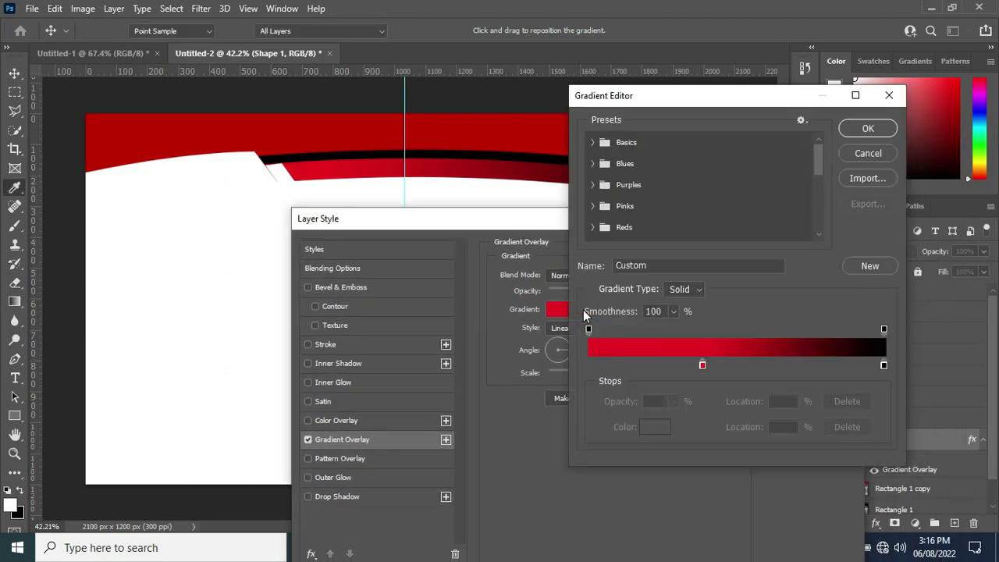
click(879, 366)
click(702, 365)
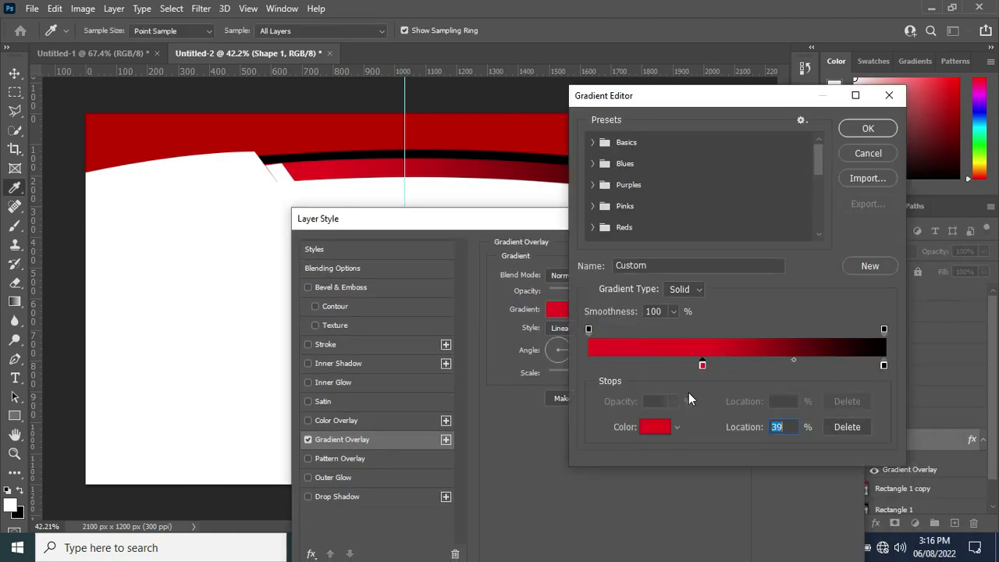
click(663, 428)
key(ctrl+v)
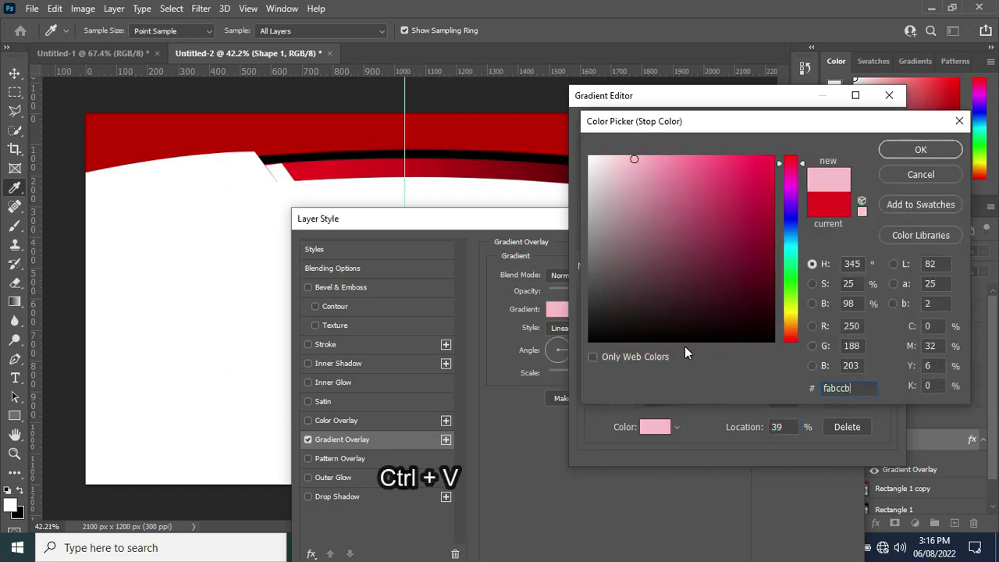
click(916, 149)
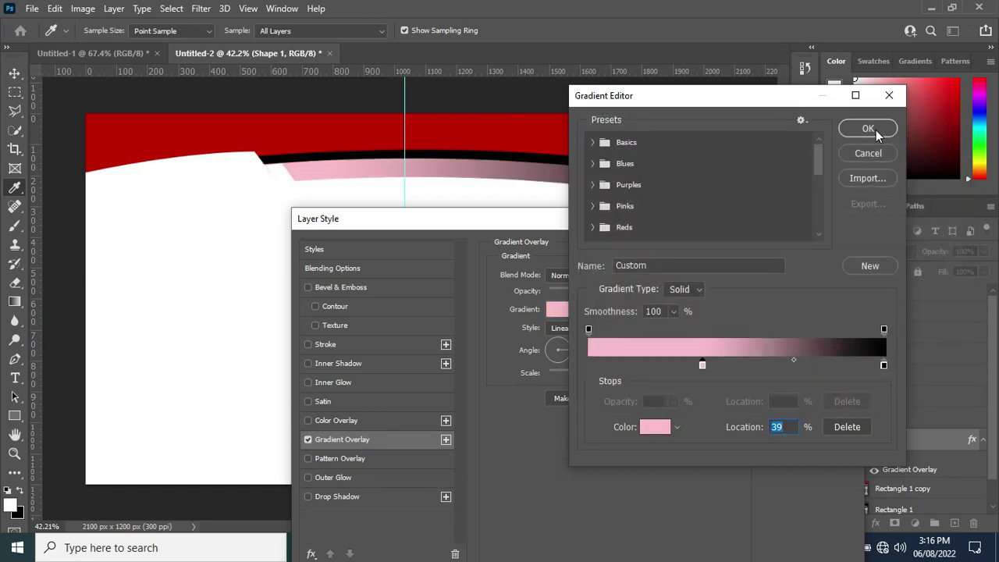
click(875, 130)
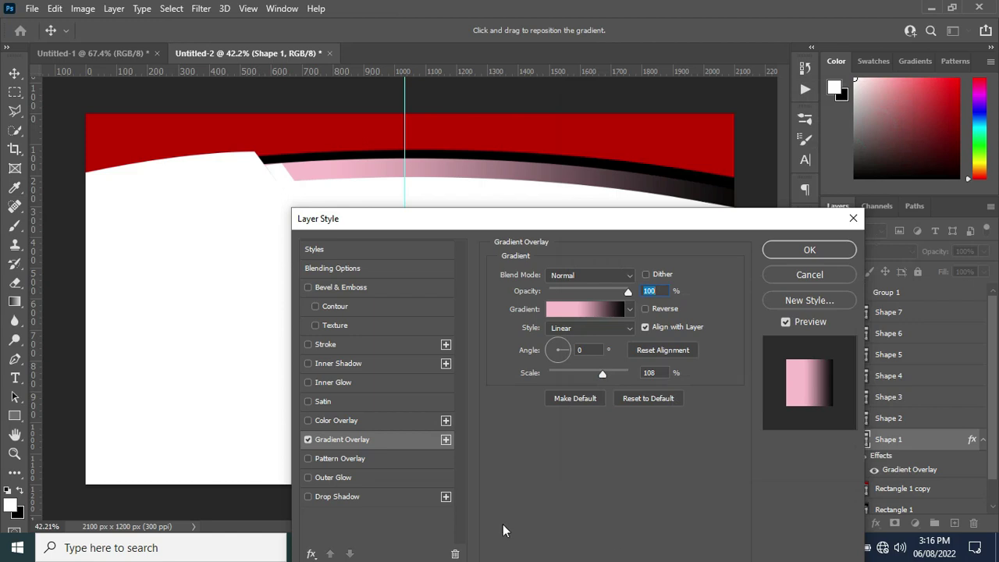
Step: Copy the colour code a1100f from the Estate Flyer 001 notes in Notepad and return to Photoshop
drag(726, 227, 736, 172)
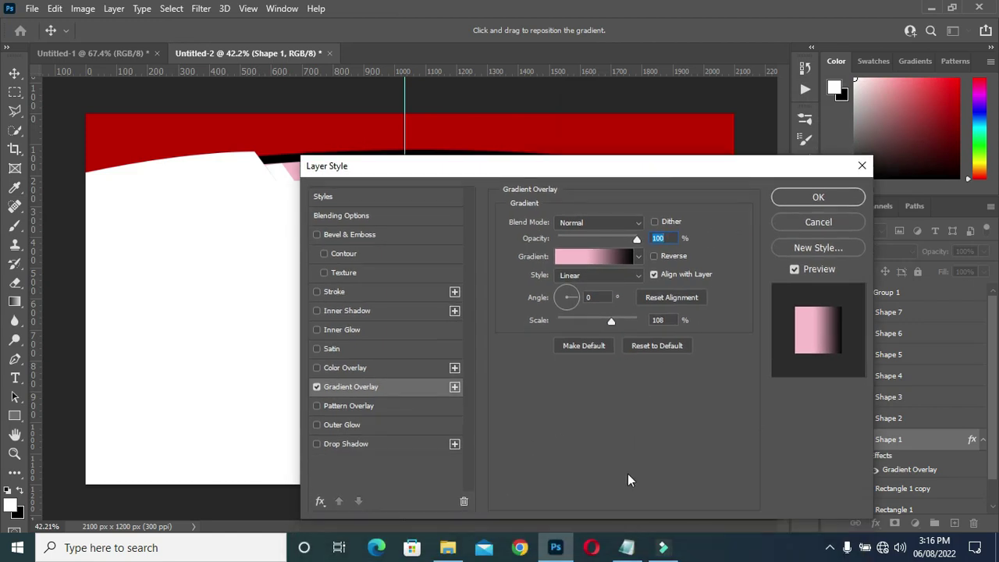
click(626, 547)
double_click(347, 171)
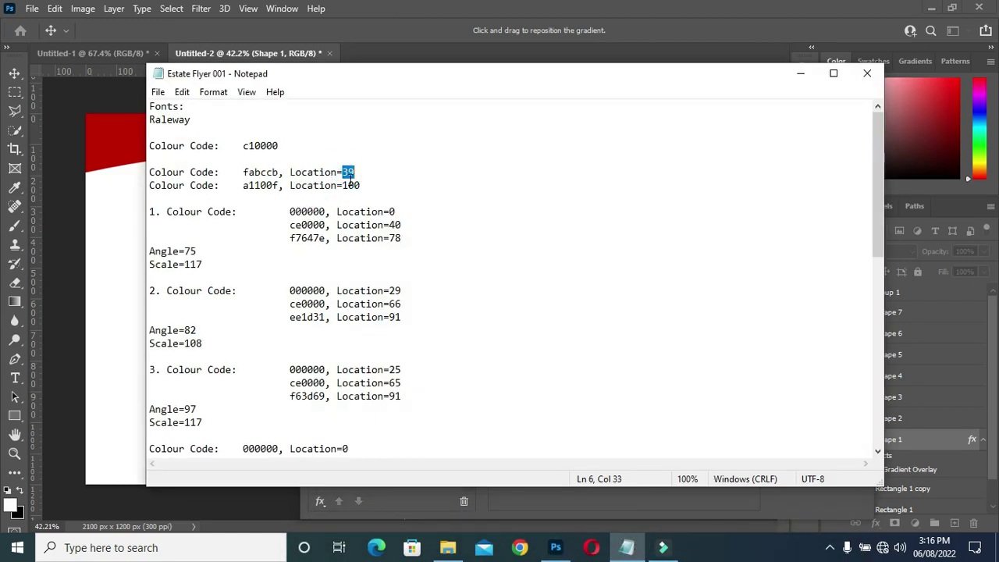
double_click(349, 185)
key(ctrl+c)
double_click(249, 185)
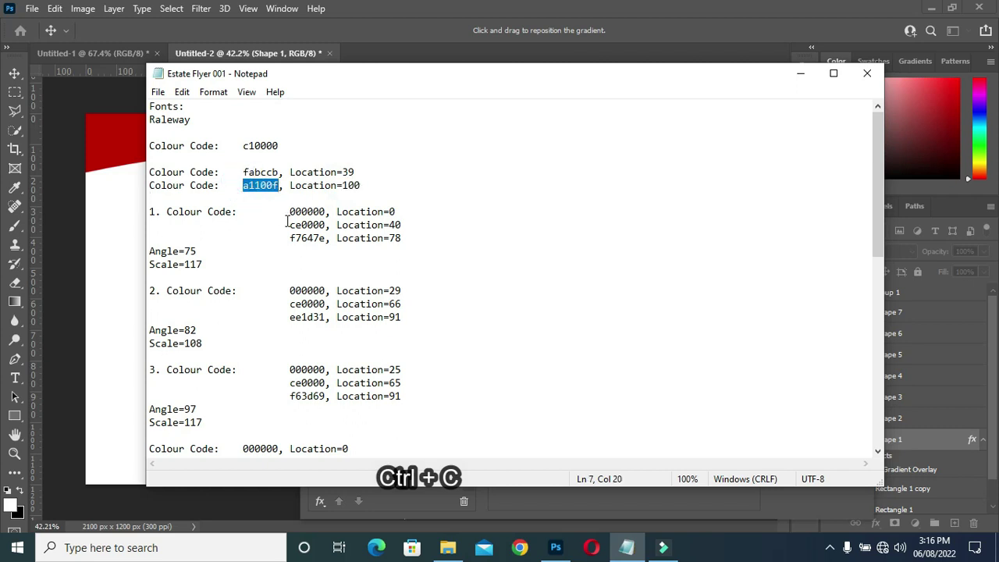
click(799, 74)
Step: Set the colour of Shape 1's overlay gradient stop at location 100 to a1100f and apply the layer style
drag(674, 165, 440, 116)
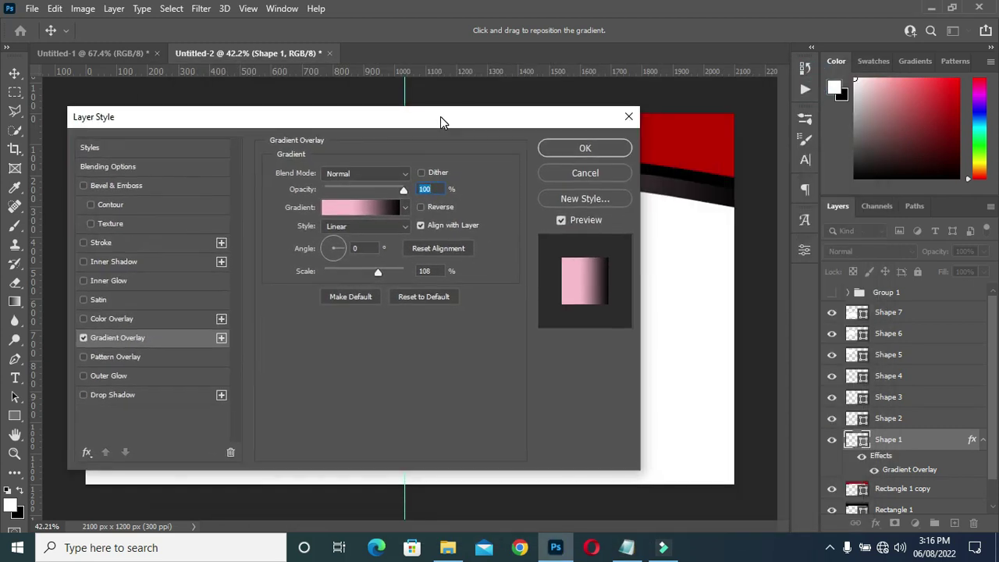
click(393, 205)
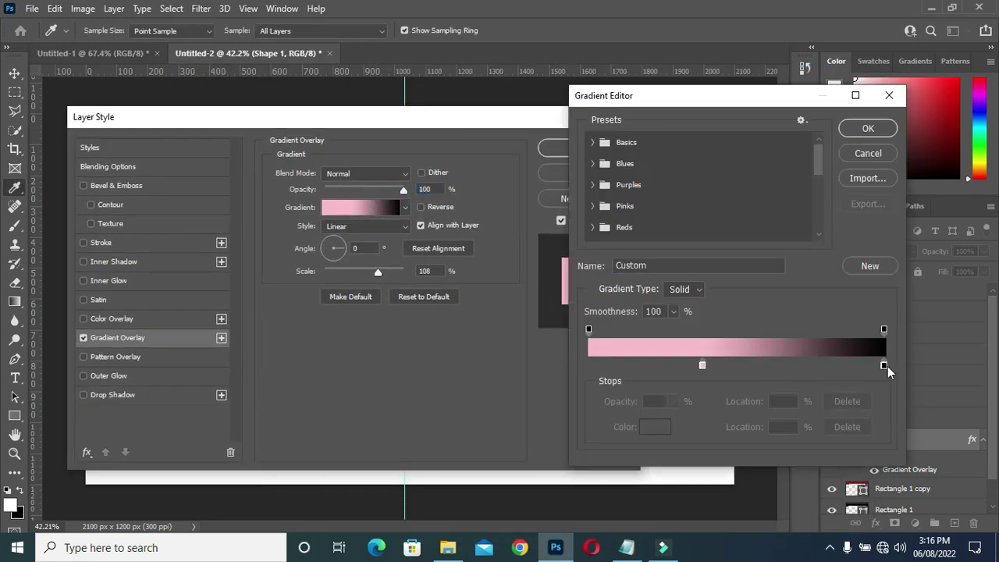
click(883, 365)
click(654, 427)
key(ctrl+v)
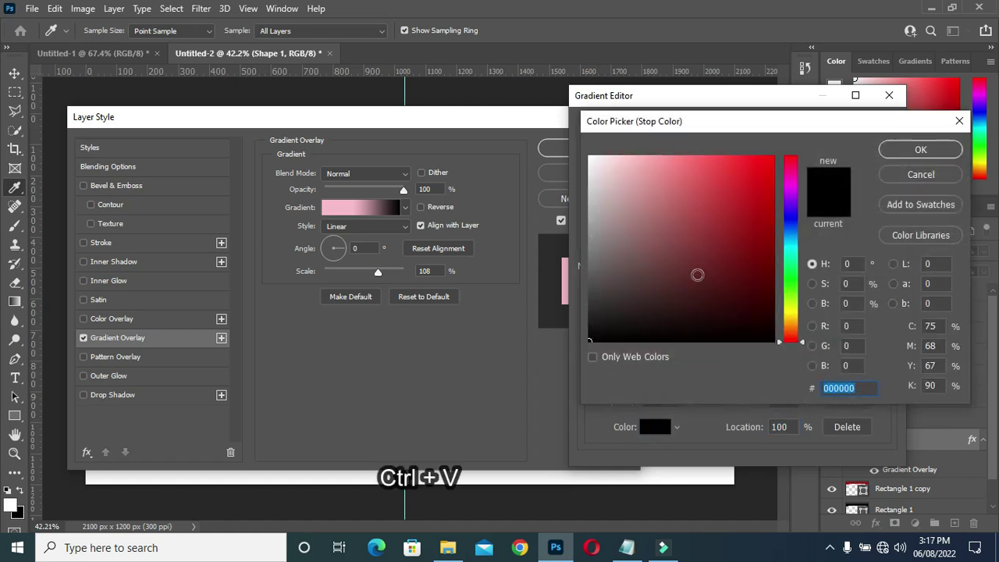
click(920, 150)
click(866, 130)
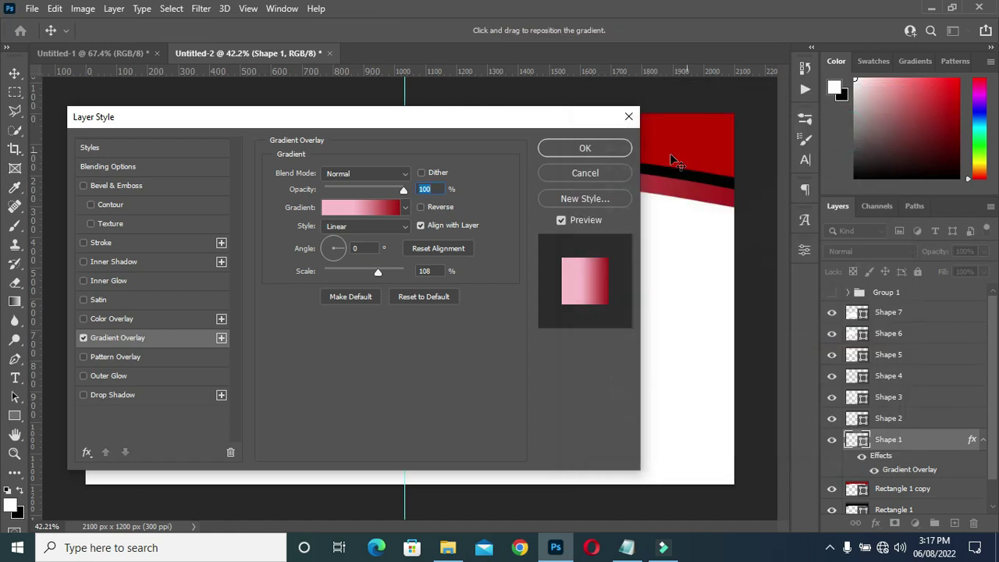
drag(506, 121, 838, 183)
click(897, 210)
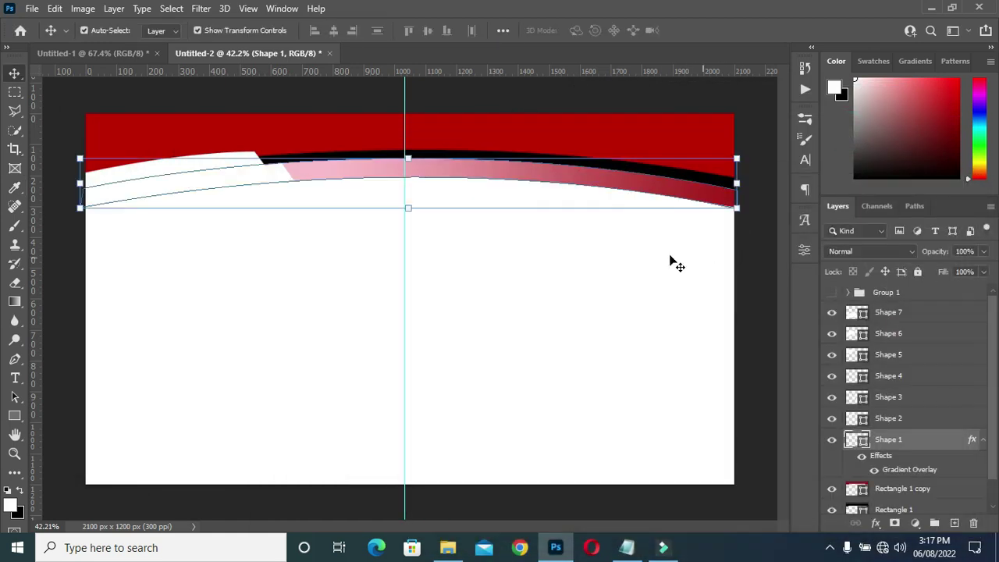
Step: Collapse Shape 1's effects list and fill Shape 2, the thin arched band, with black (000000)
click(980, 440)
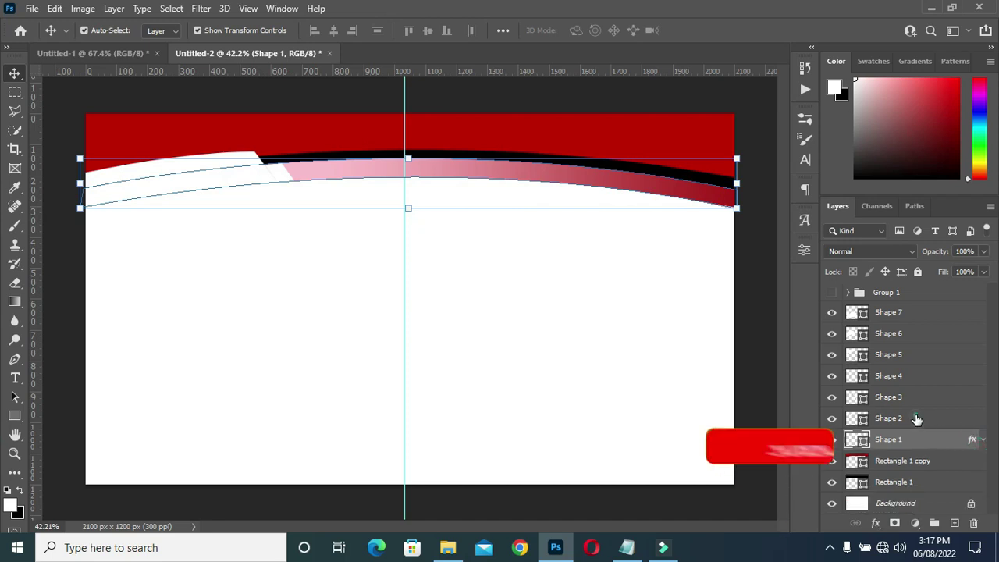
click(899, 419)
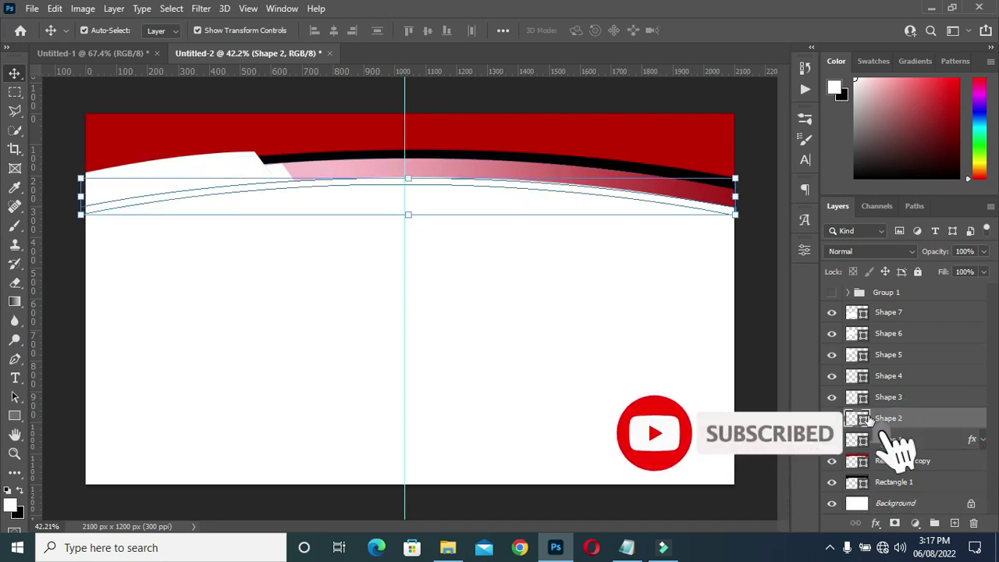
double_click(857, 419)
text(000000)
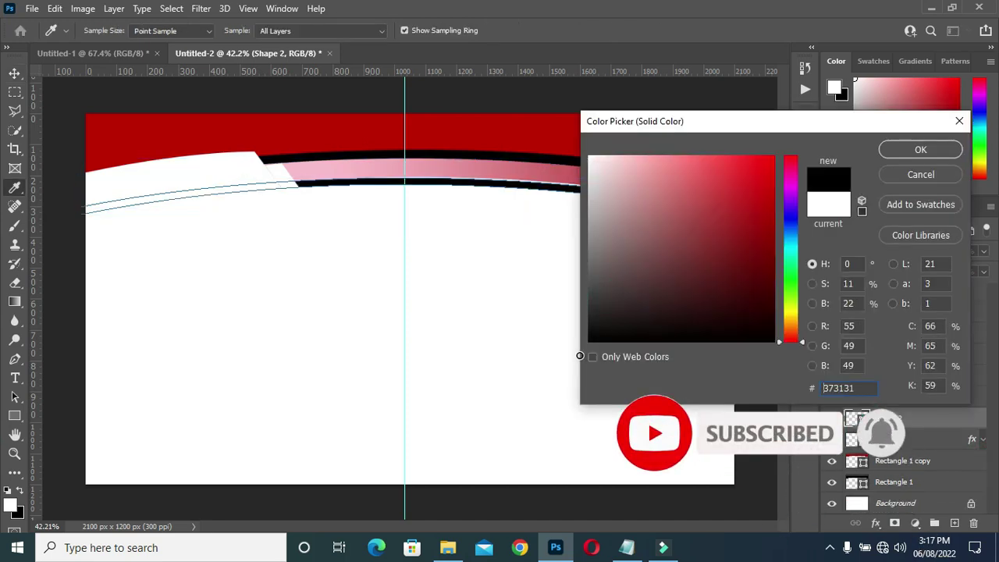
click(932, 152)
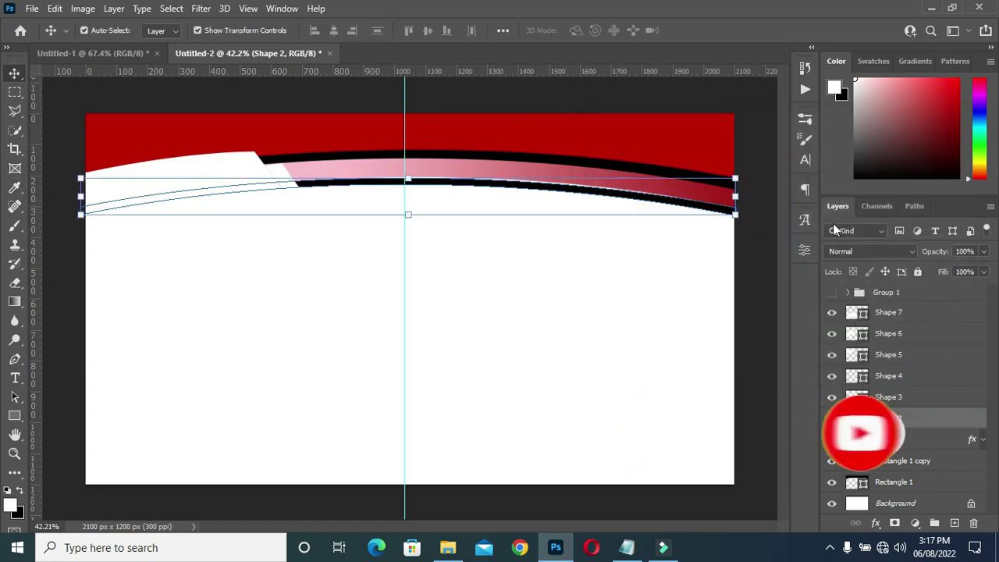
Step: Nudge Shape 2 slightly upward, reduce its layer opacity to 50% and deselect it
key(Up)
key(Up)
key(Up)
key(Up)
key(Up)
drag(939, 255, 905, 254)
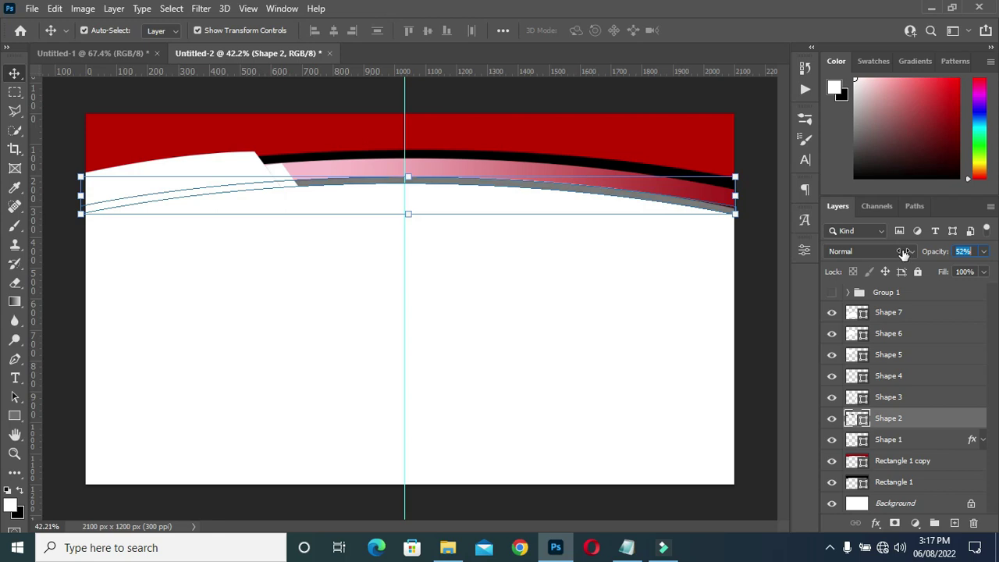
click(764, 303)
click(654, 204)
click(751, 242)
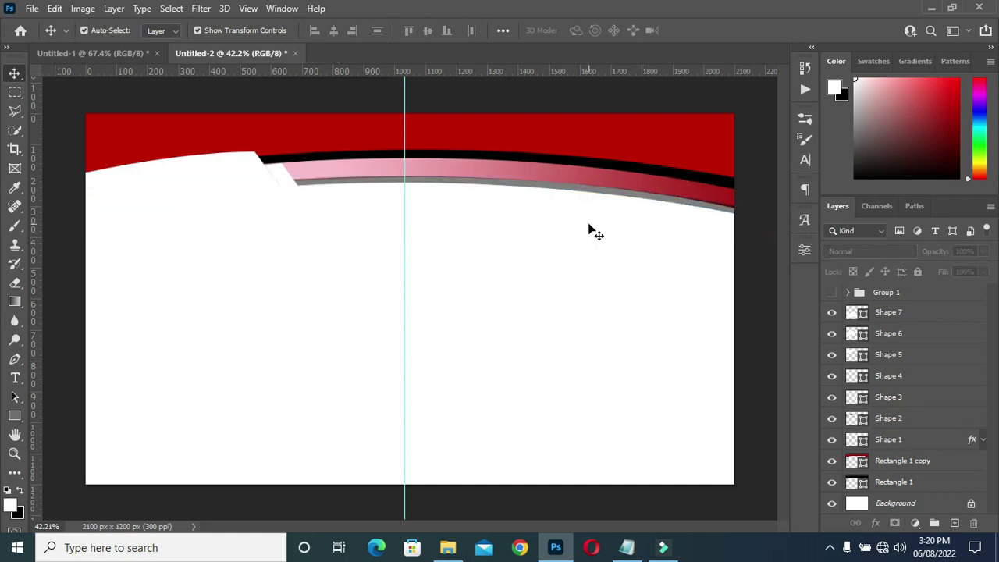
Step: Fill Shape 3, the diagonal strip, with black (000000) and set its layer opacity to 50%
click(892, 419)
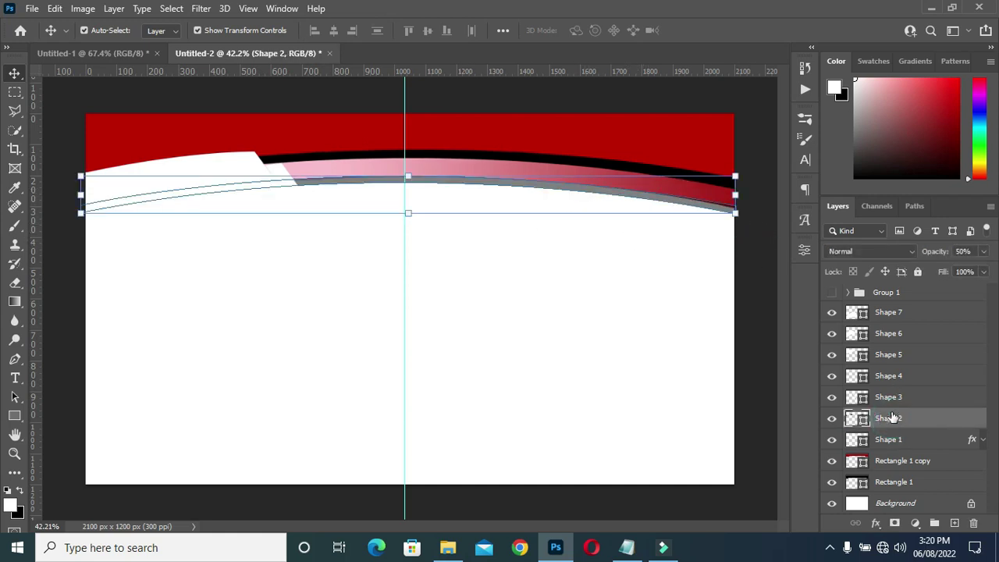
click(891, 398)
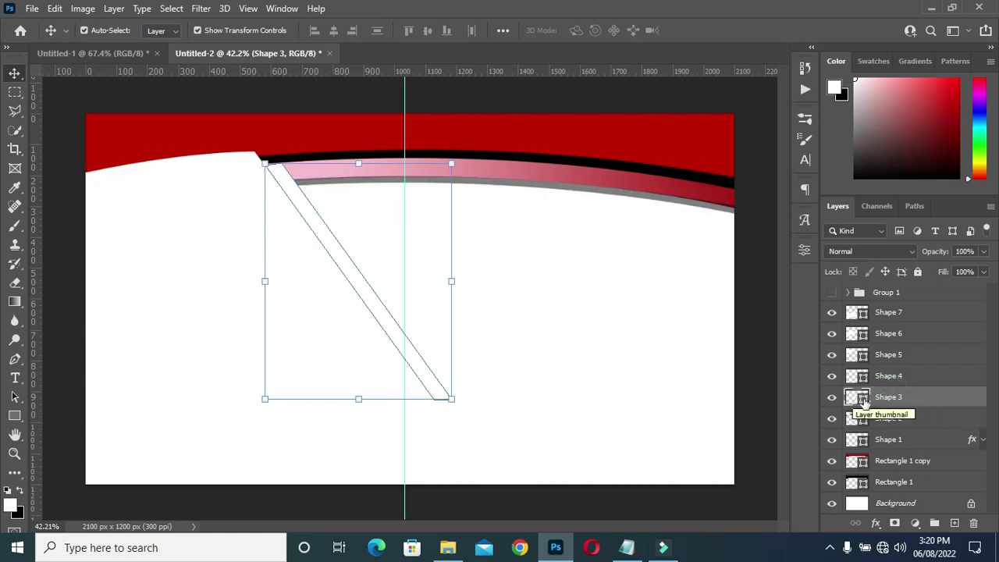
double_click(861, 399)
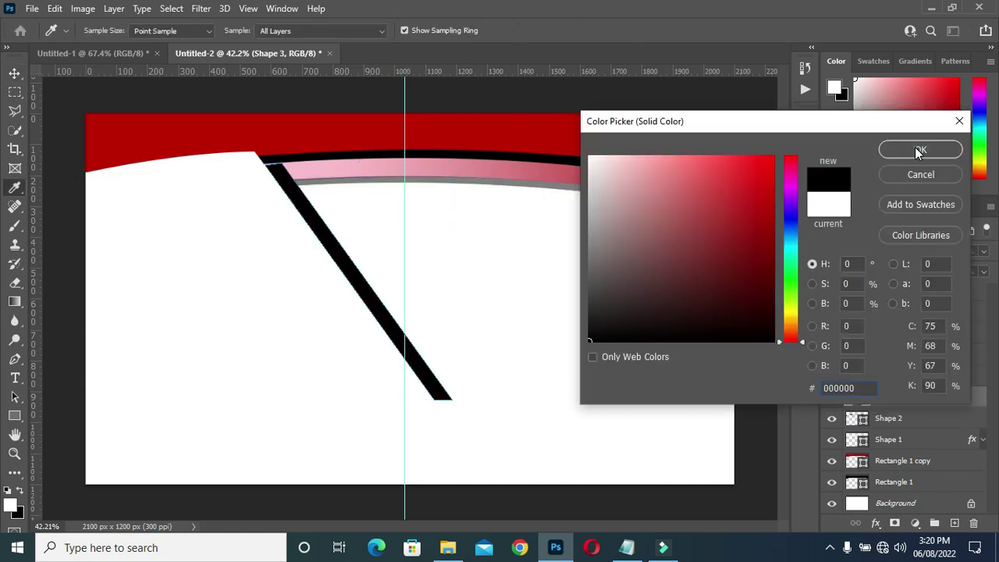
click(918, 152)
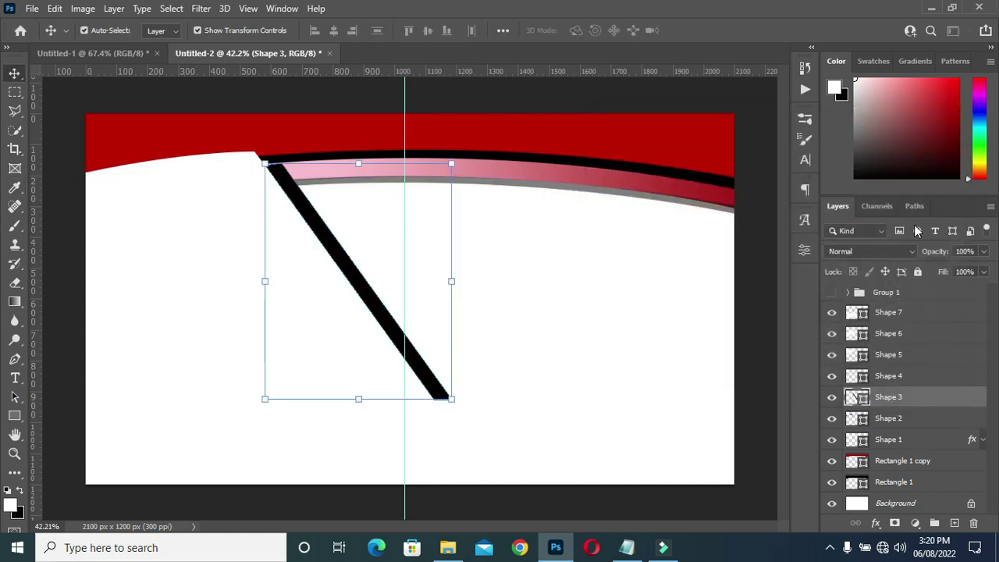
click(960, 251)
text(50)
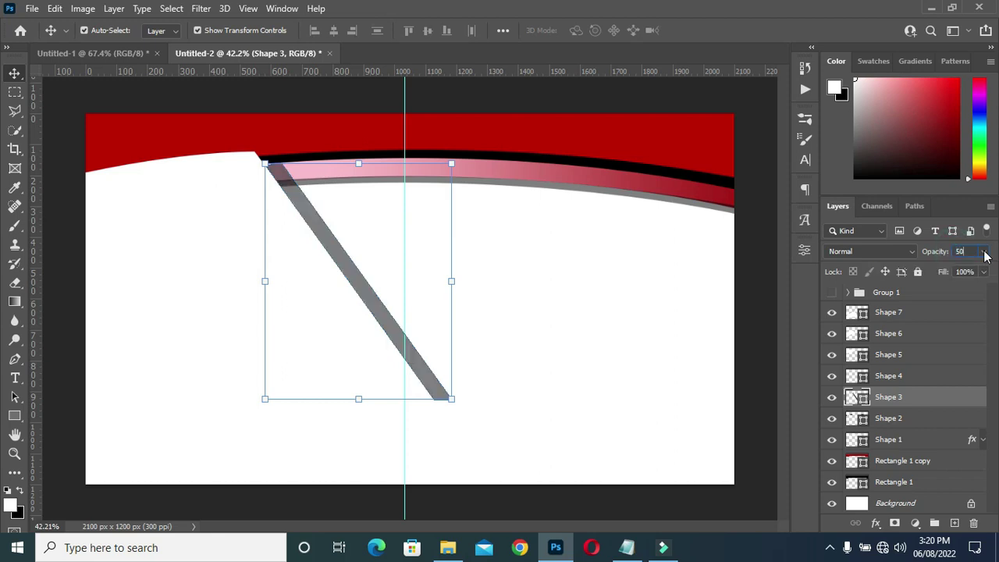
click(755, 383)
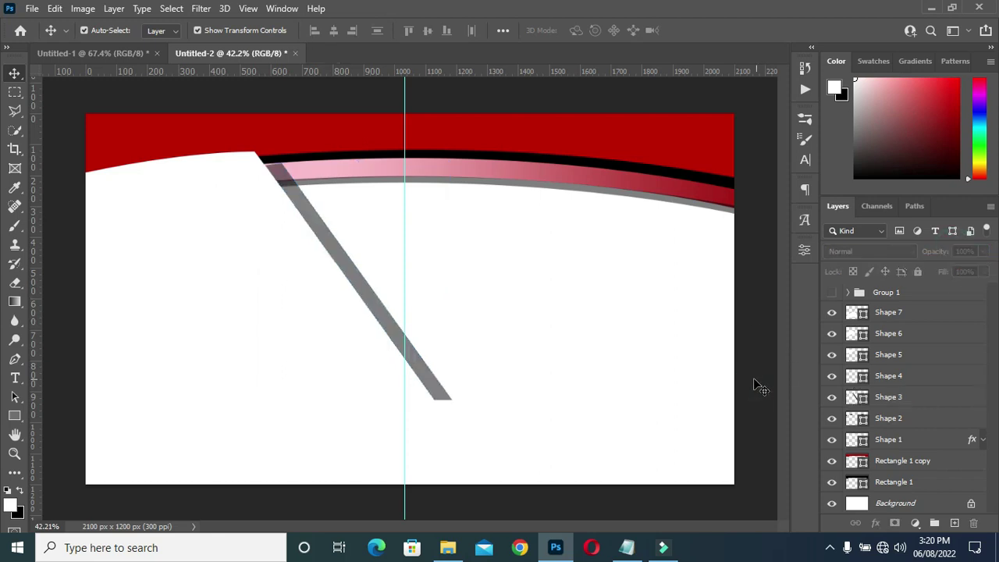
Step: Select Shape 4, find and highlight its colour code 000000 in the Notepad notes, and return to Photoshop
click(914, 383)
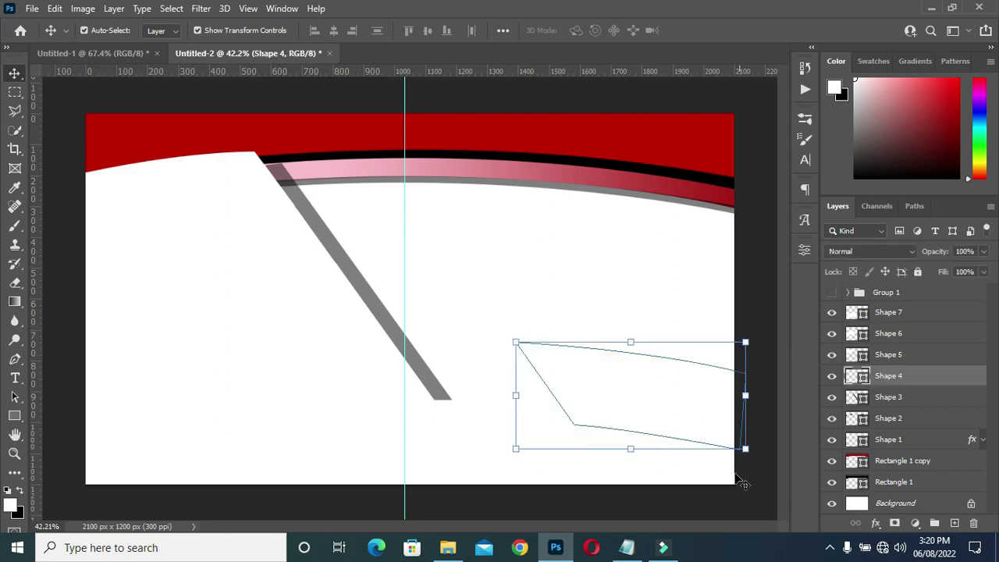
click(629, 548)
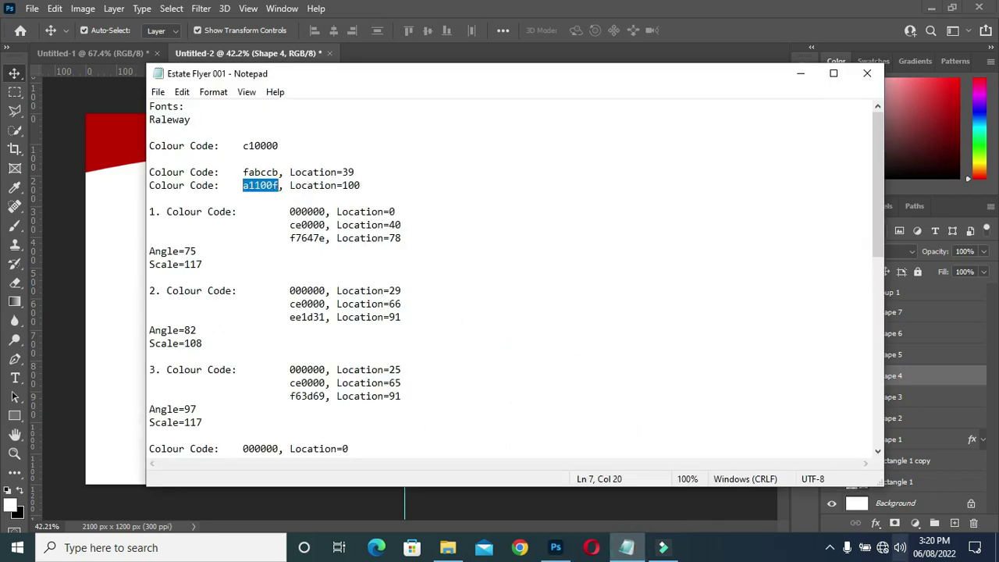
scroll(358, 280, down, 4)
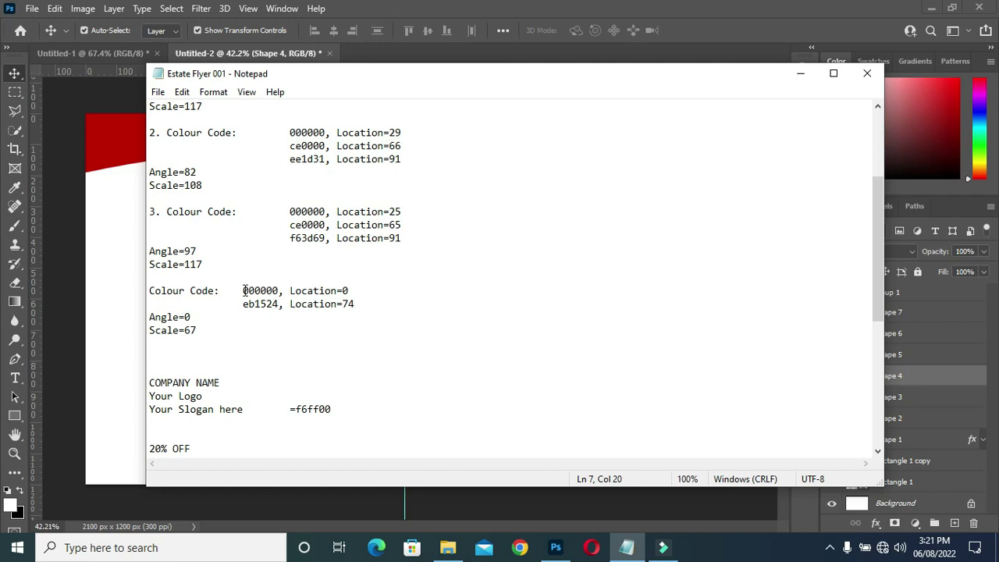
drag(244, 290, 277, 290)
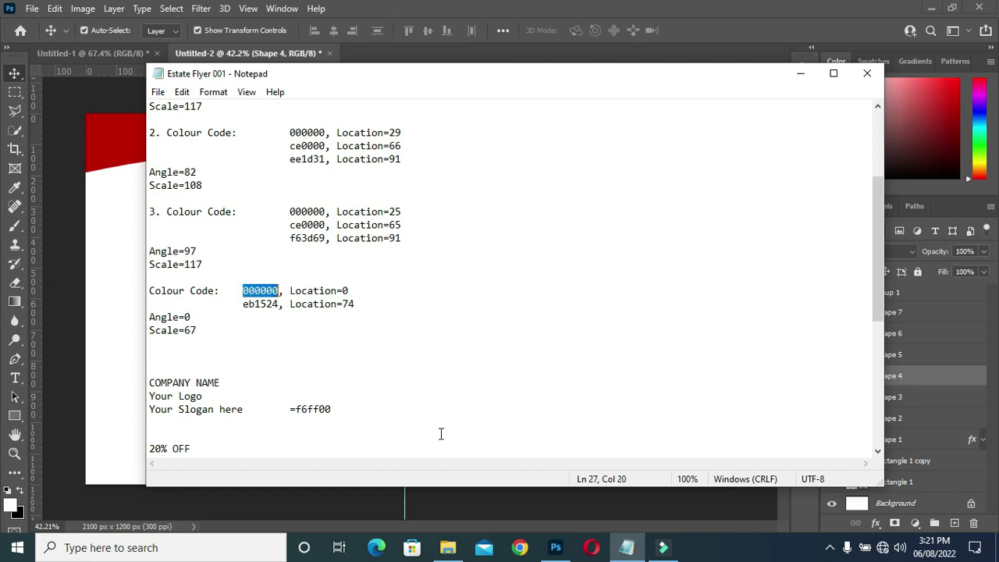
key(alt+Tab)
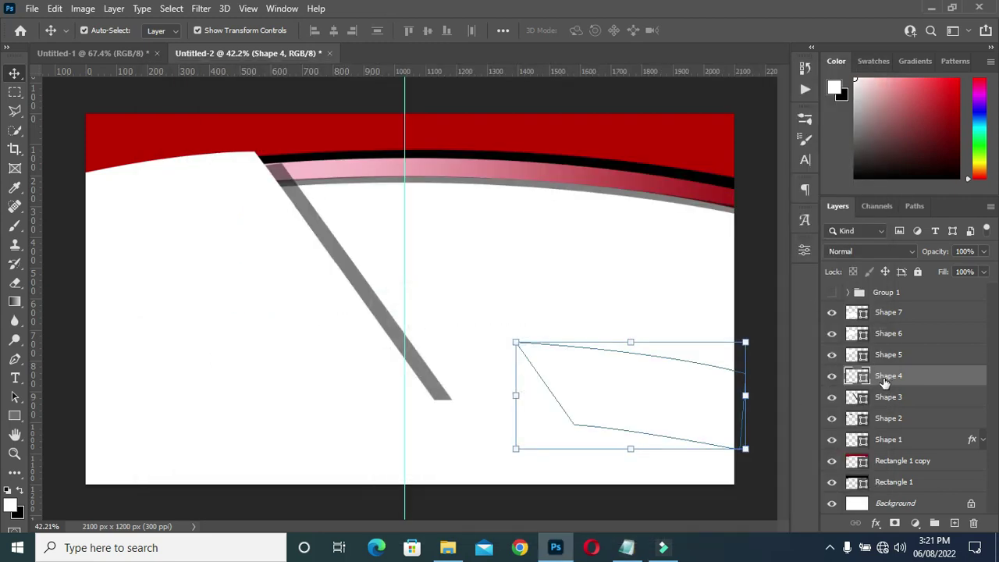
Step: Add a Gradient Overlay effect to Shape 4, keeping the shape in view
click(875, 523)
click(716, 338)
drag(630, 183, 180, 88)
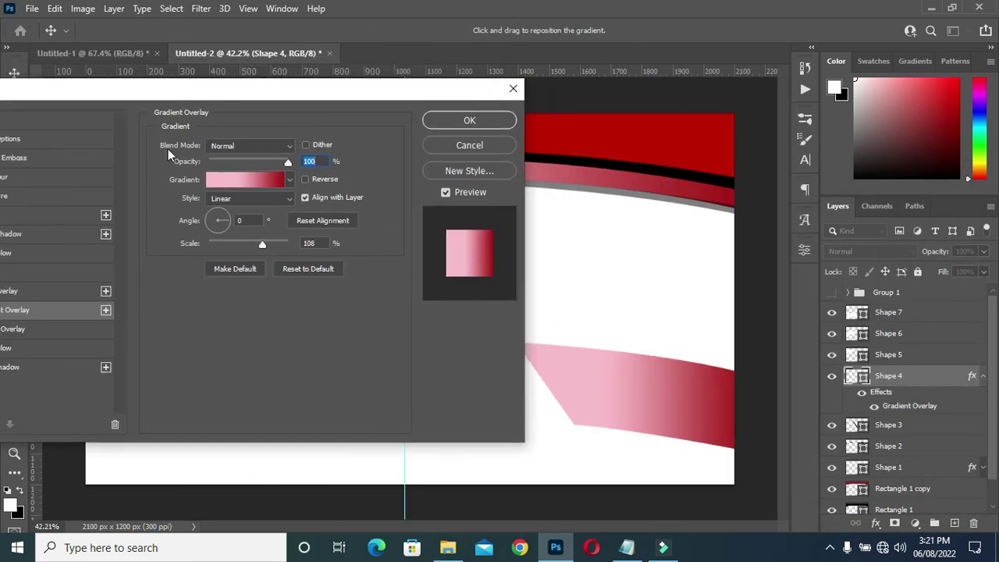
Step: Set the first stop of Shape 4's overlay gradient to colour 000000 at location 0, as listed in the notes
click(256, 181)
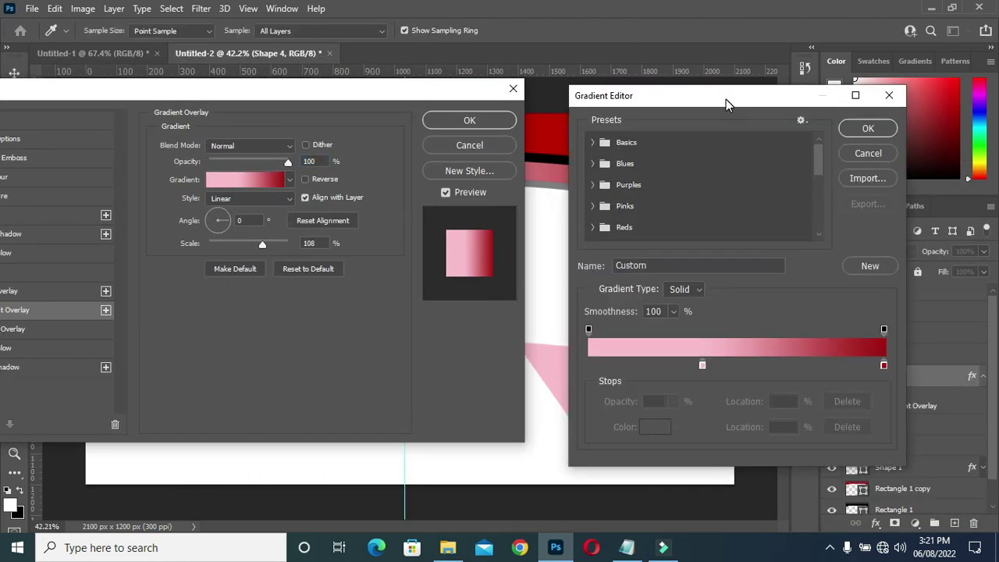
drag(725, 99, 304, 78)
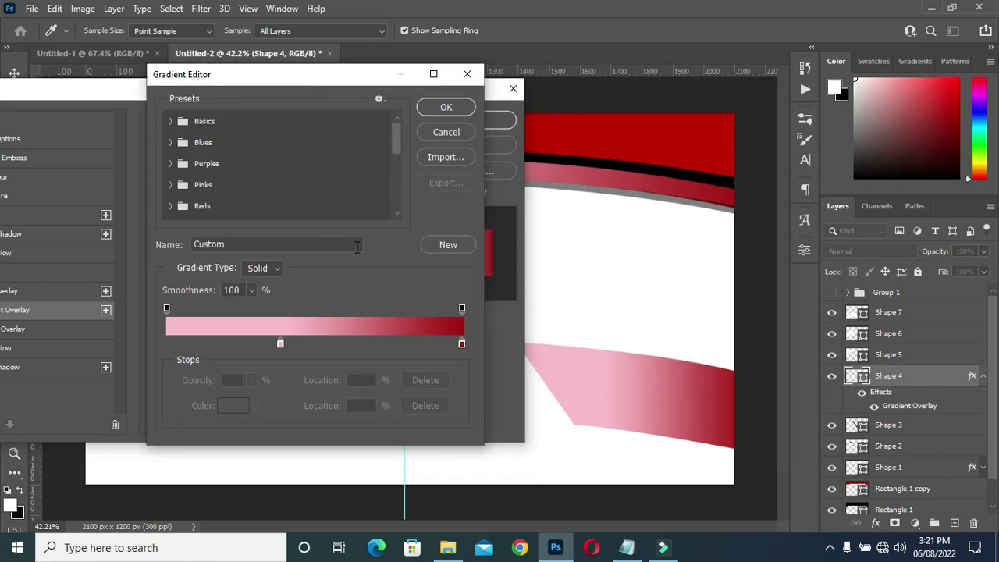
click(628, 548)
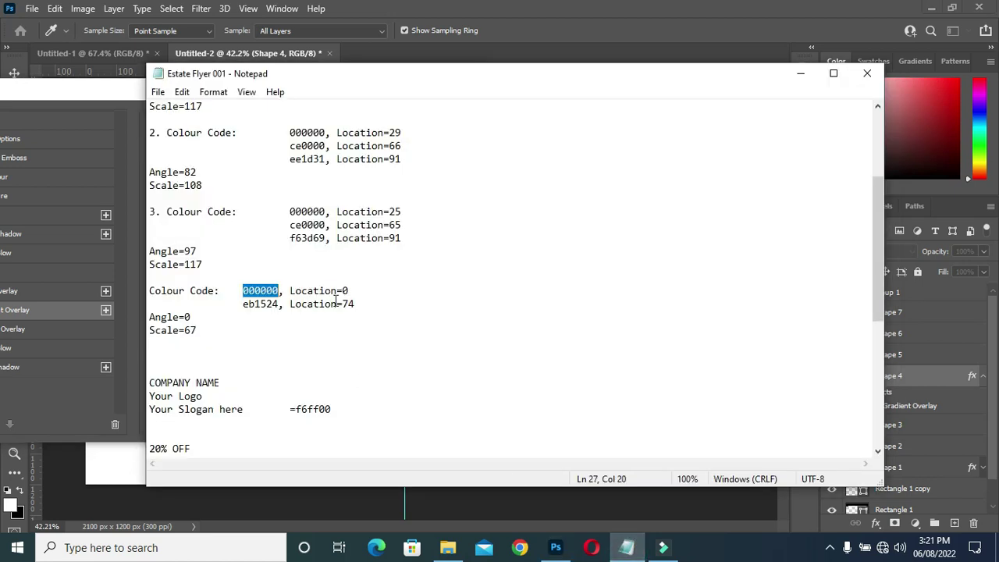
click(628, 548)
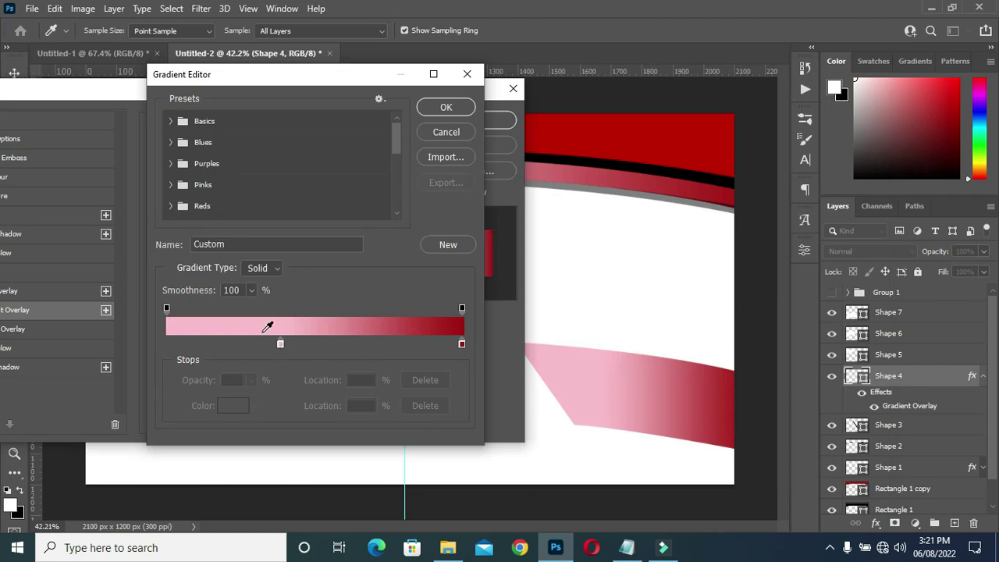
click(279, 343)
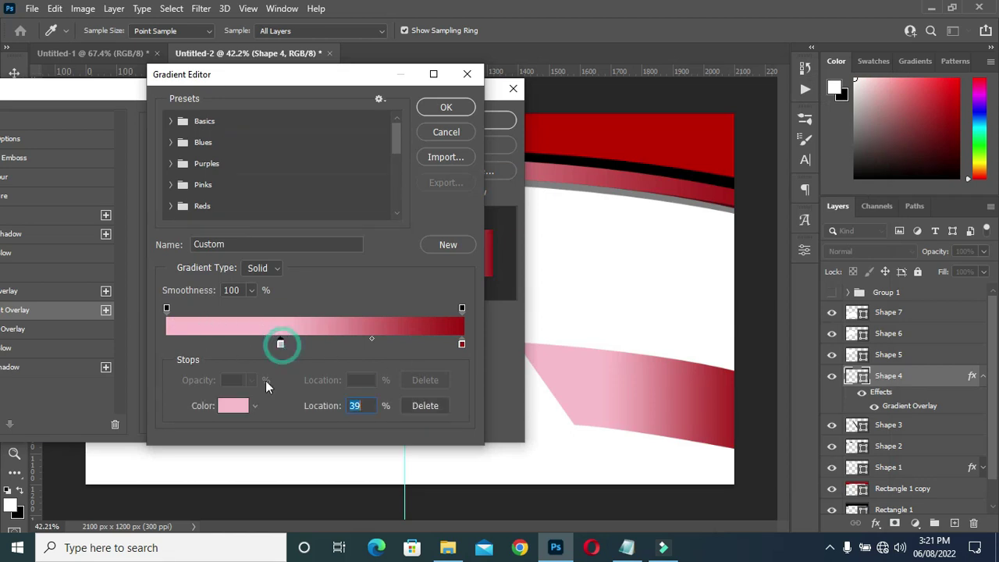
click(232, 405)
text(000000)
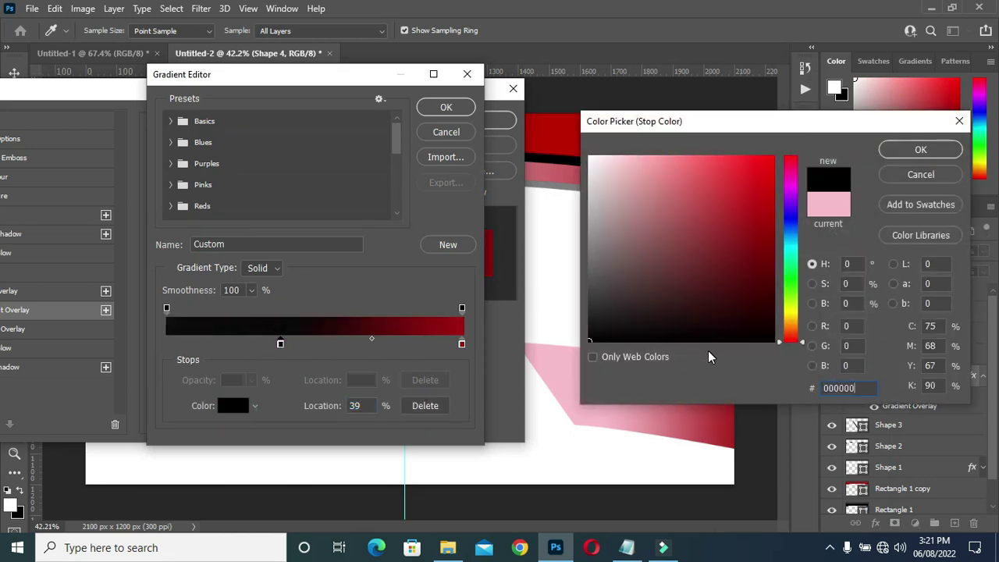
click(921, 150)
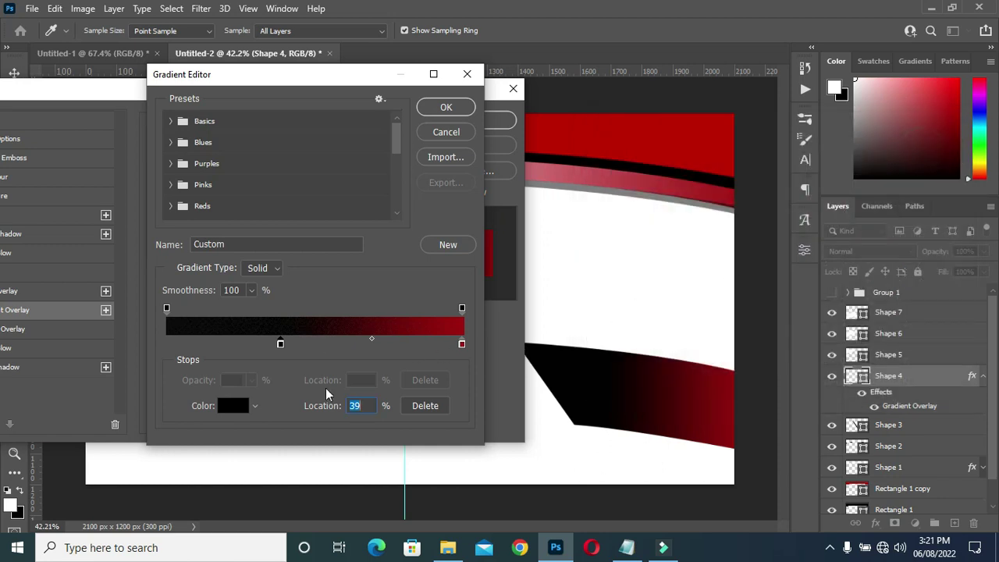
text(0)
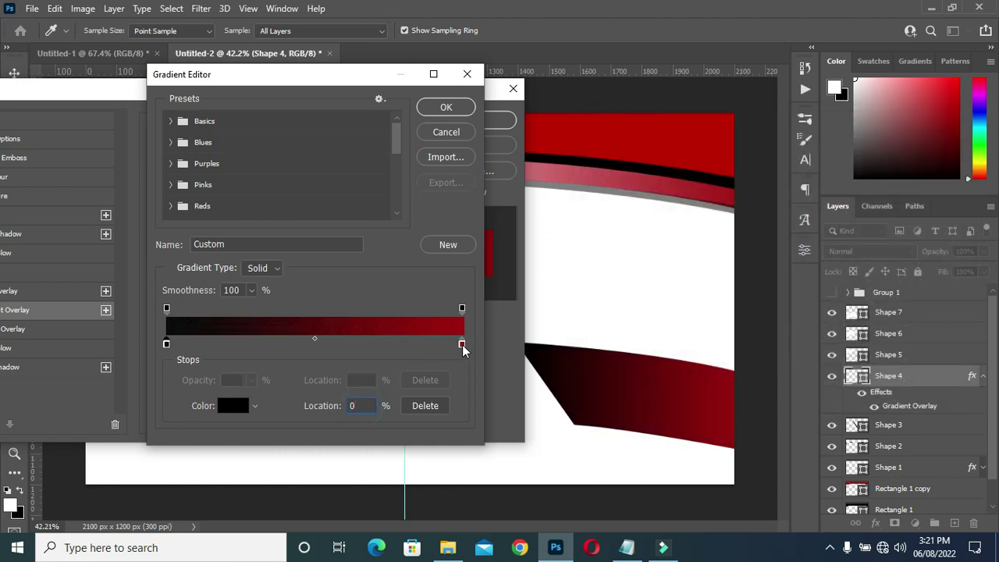
Step: Select the gradient's red end stop and copy the colour code eb1524 from the Estate Flyer 001 notes in Notepad
click(461, 344)
click(627, 547)
drag(282, 304, 245, 308)
key(ctrl+c)
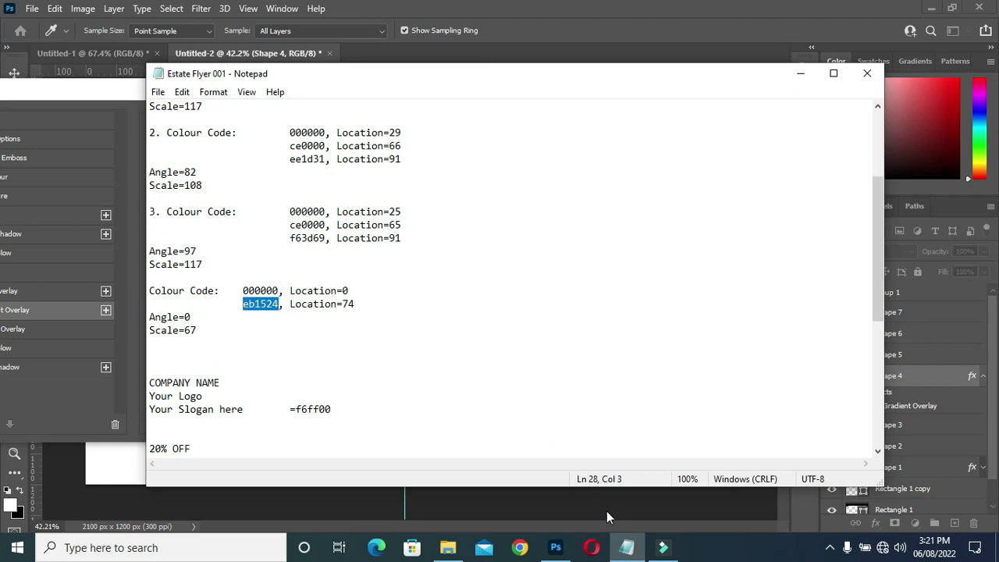
Step: Return to Photoshop, set the end stop of Shape 4's gradient to colour eb1524 at location 74, and accept the gradient
click(626, 547)
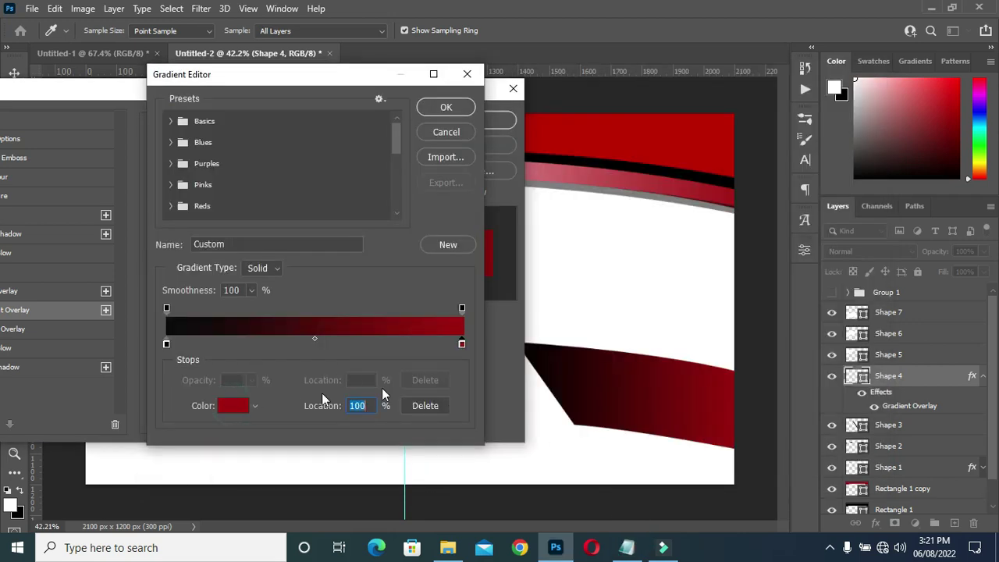
double_click(462, 343)
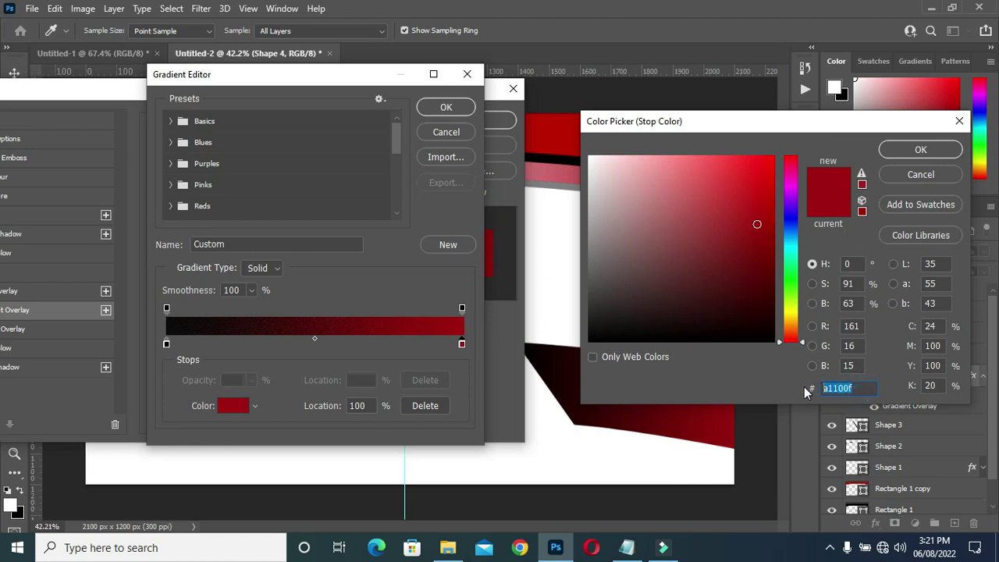
key(ctrl+v)
click(921, 149)
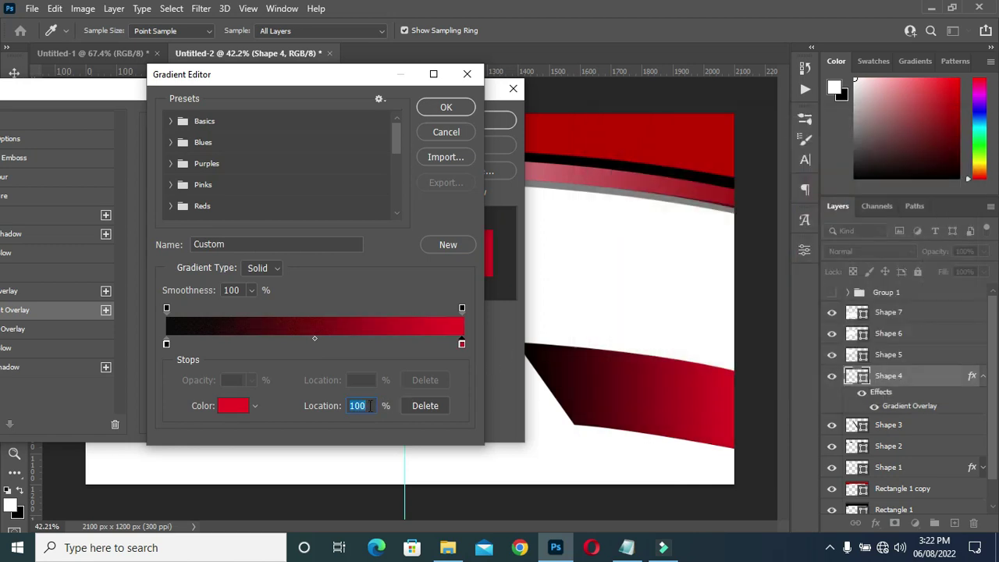
text(74)
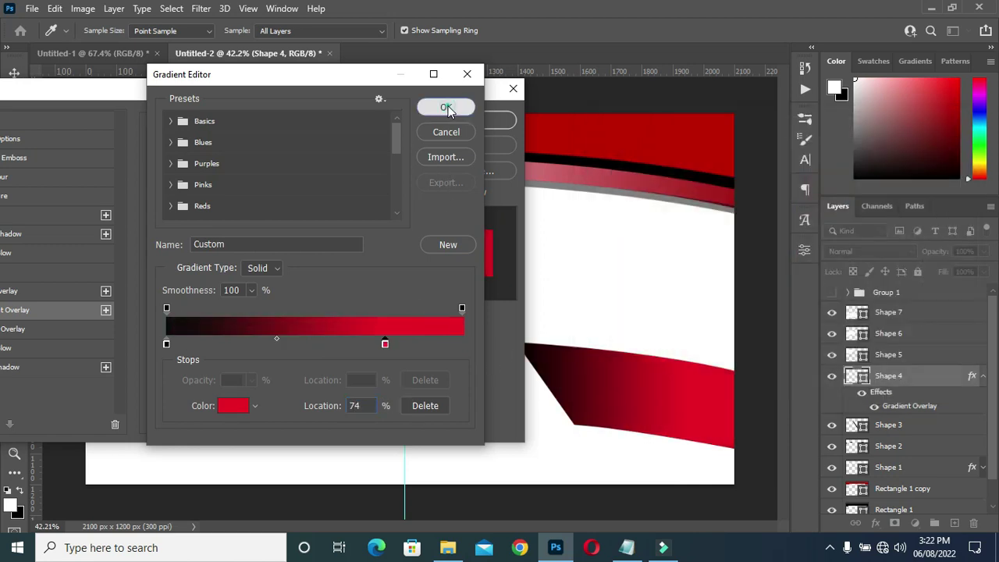
click(446, 109)
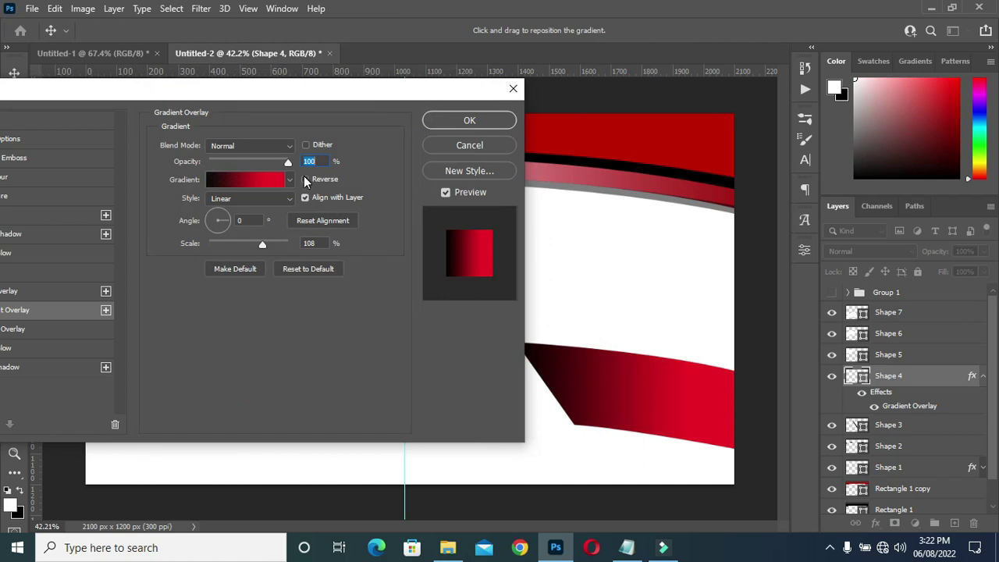
Step: Reverse Shape 4's gradient overlay and apply the layer style
drag(325, 93, 345, 82)
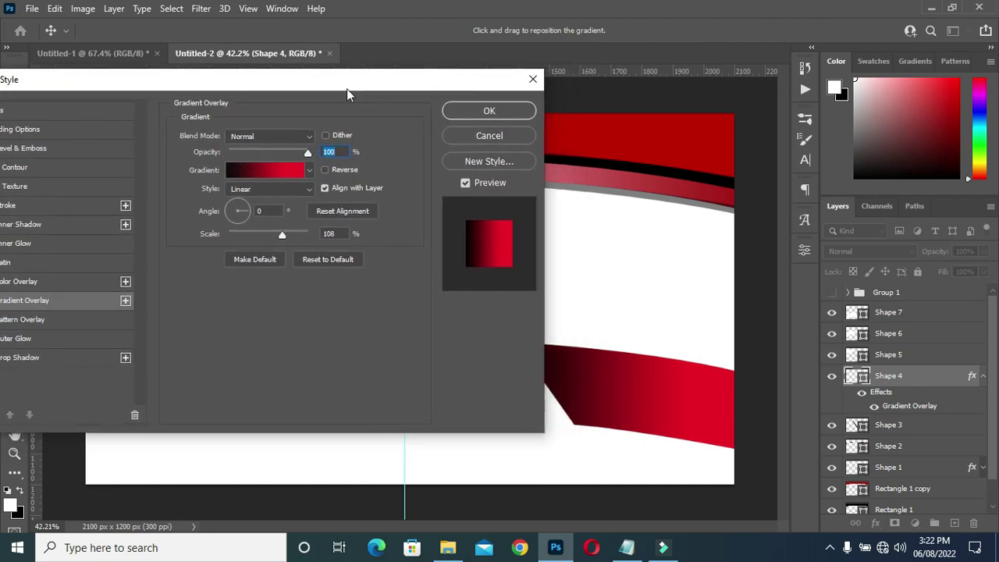
click(325, 170)
click(488, 110)
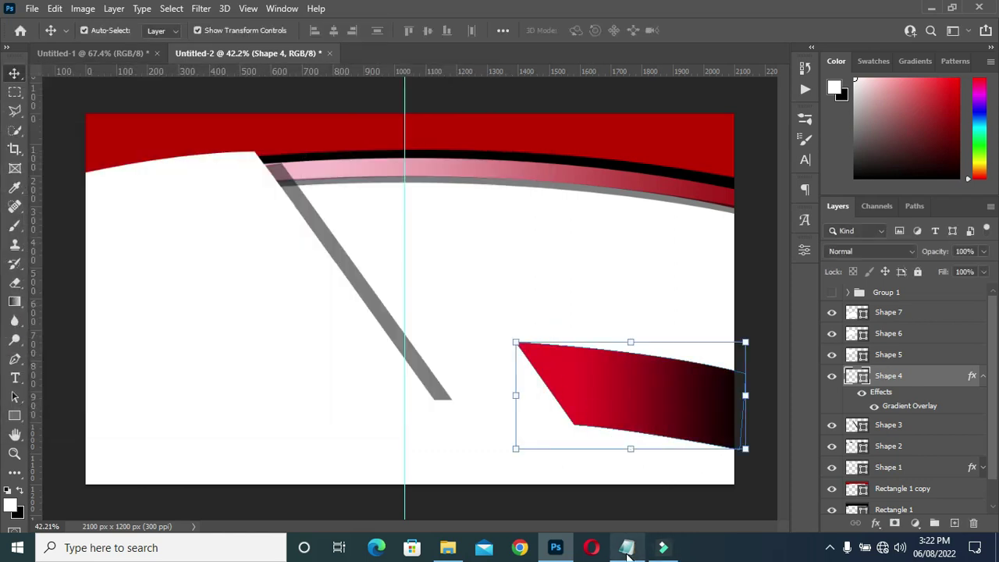
Step: Check the angle and scale listed for Shape 4's gradient in the Notepad notes, then return to Photoshop and deselect the shape
mouse_move(629, 554)
click(609, 512)
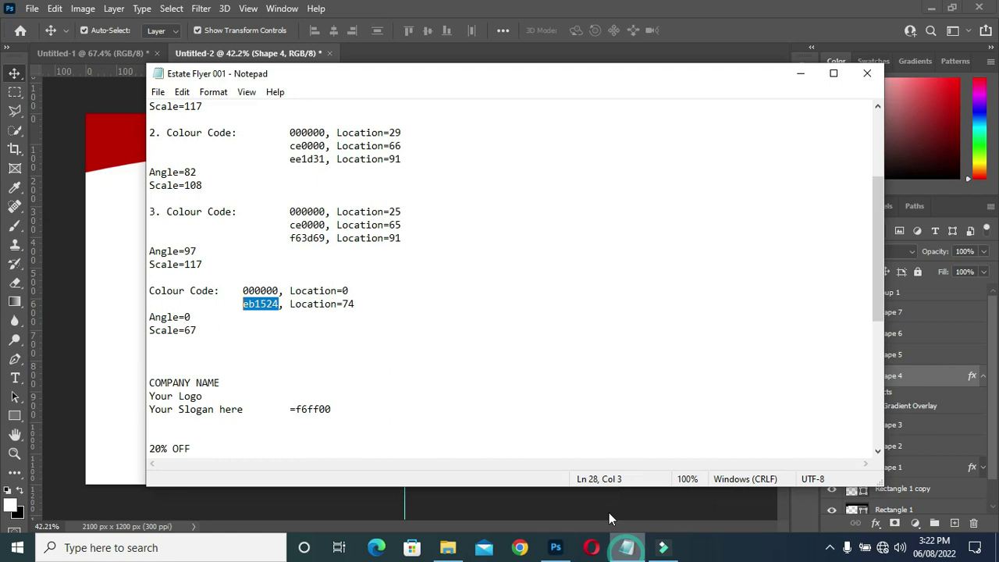
click(195, 329)
click(803, 73)
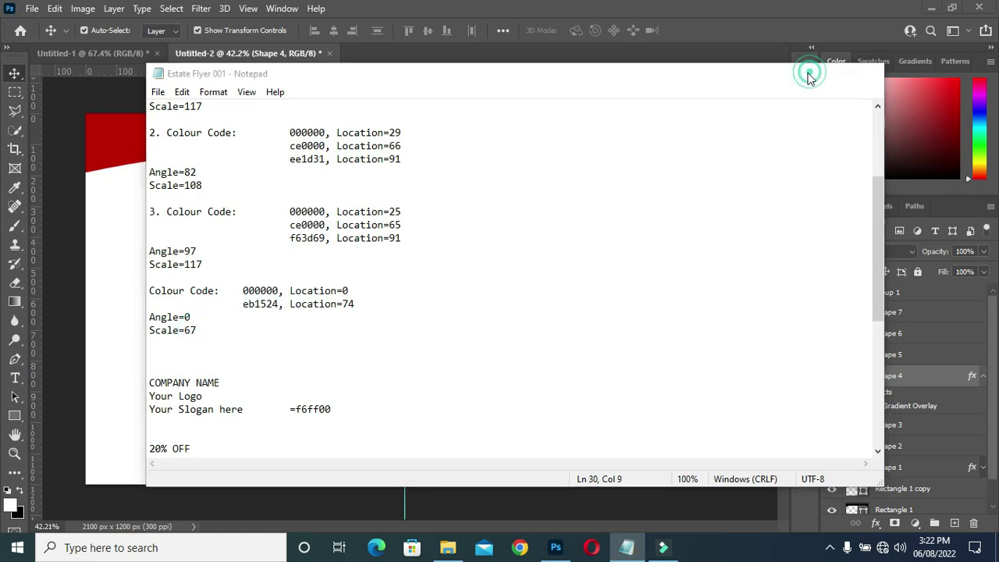
click(757, 492)
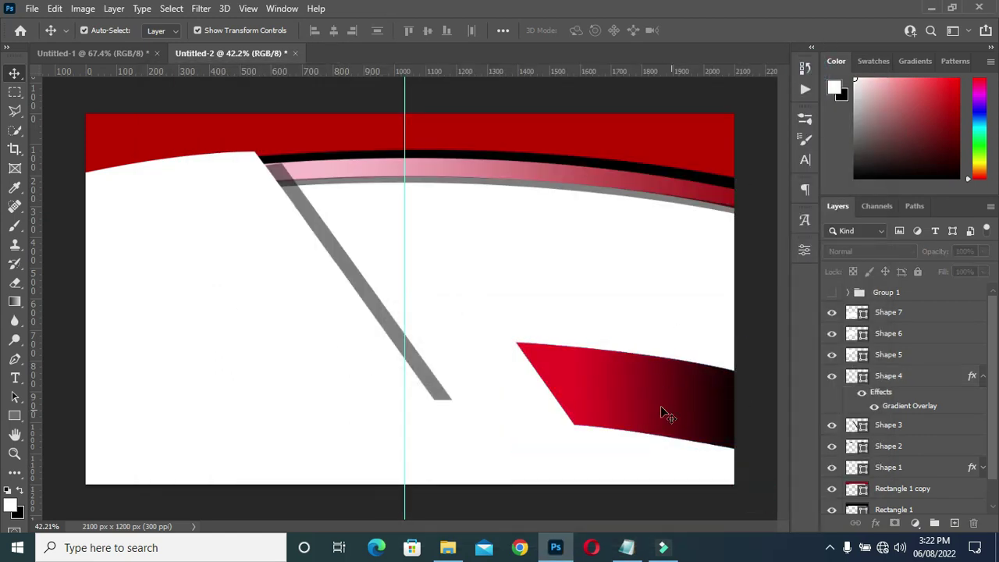
Step: Collapse Shape 4's effects and add a Gradient Overlay effect to Shape 5, keeping the shape in view
click(977, 377)
click(894, 354)
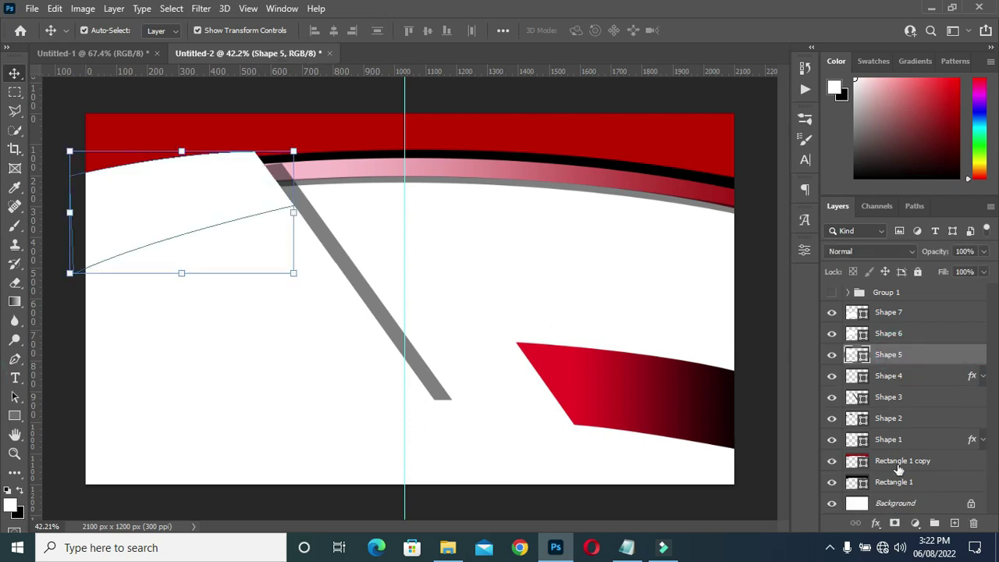
click(875, 528)
click(645, 339)
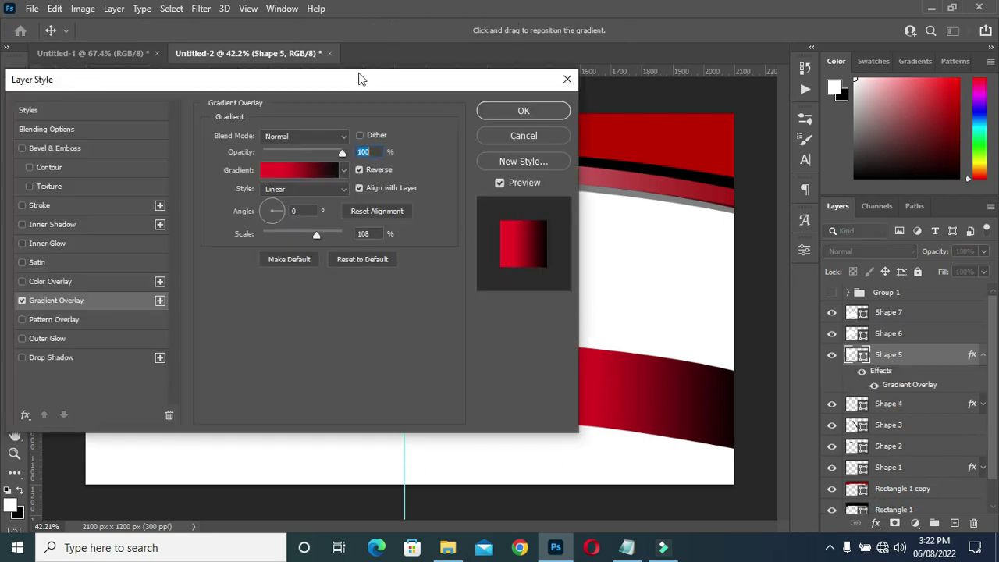
drag(356, 73, 829, 130)
Step: Look up colour code 000000 under gradient 1 in the Notepad notes and select the black start stop of Shape 5's gradient
click(627, 547)
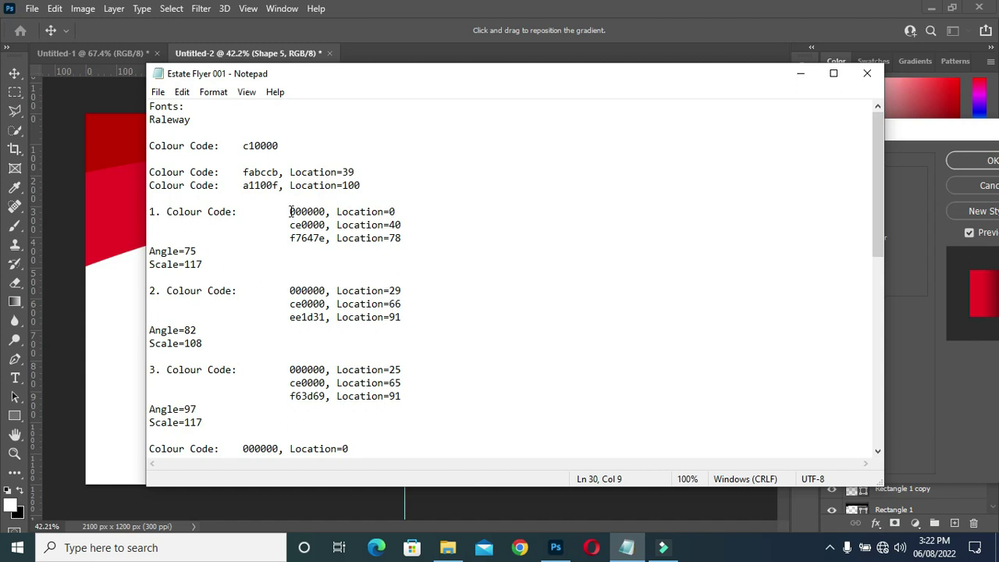
drag(289, 212, 326, 213)
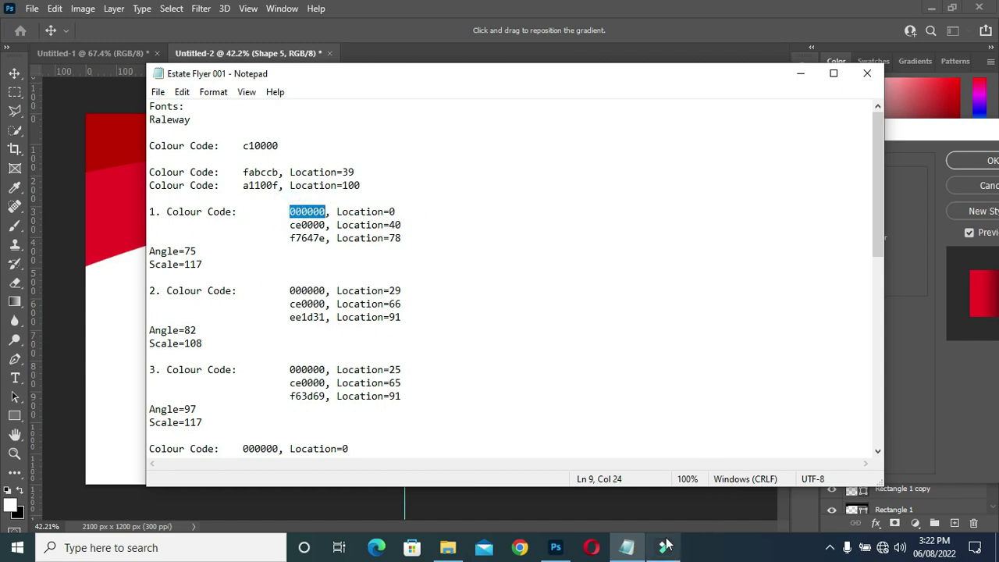
click(560, 548)
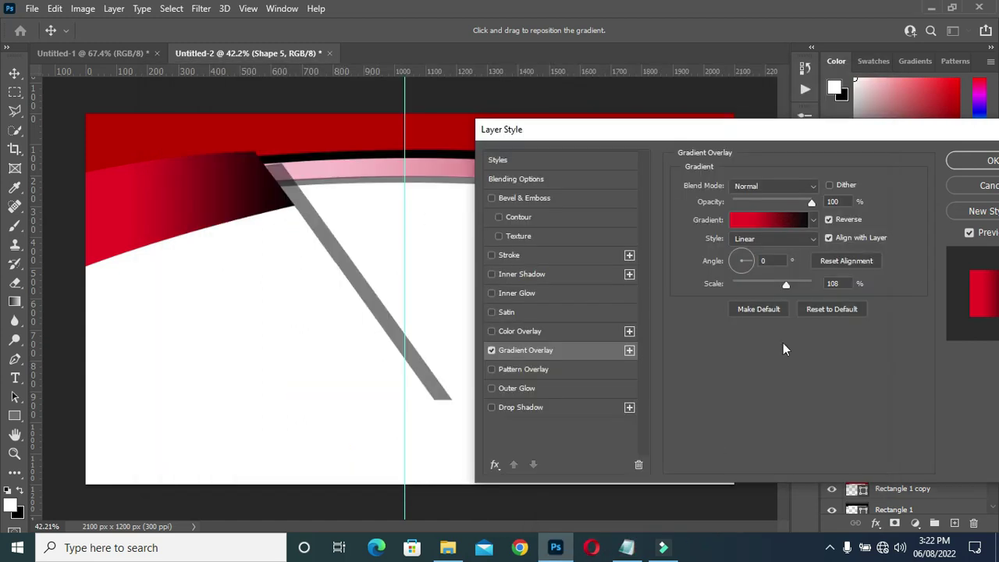
click(772, 222)
drag(356, 80, 772, 86)
click(585, 358)
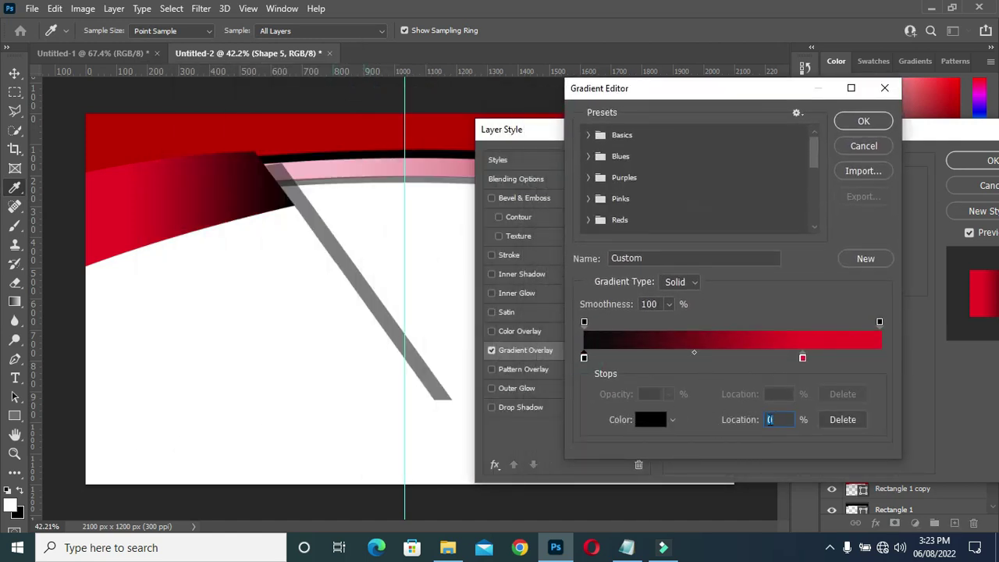
click(771, 420)
Step: Copy colour code ce0000 from gradient 1 in the notes and add a middle stop in that colour to Shape 5's gradient
click(626, 547)
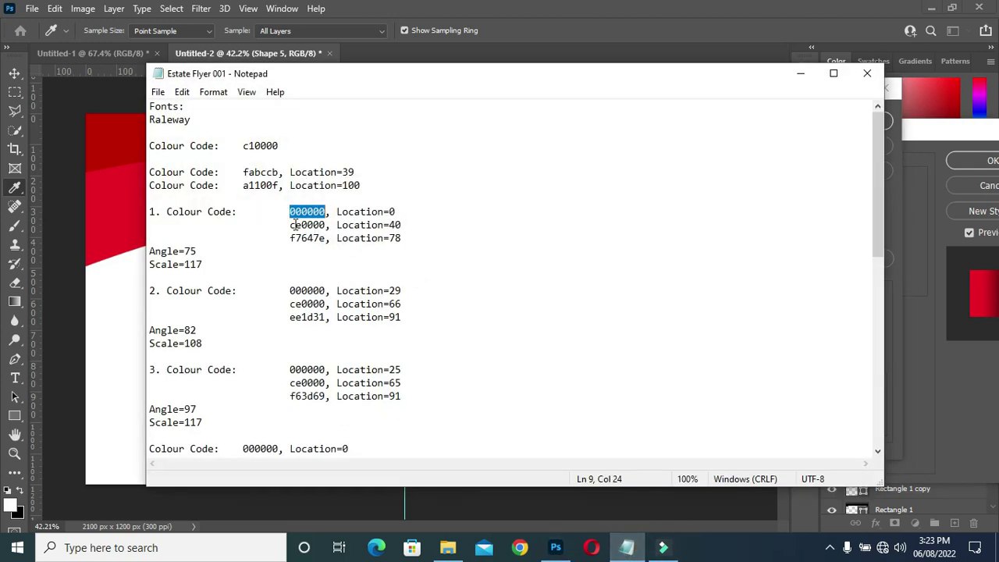
drag(288, 225, 327, 225)
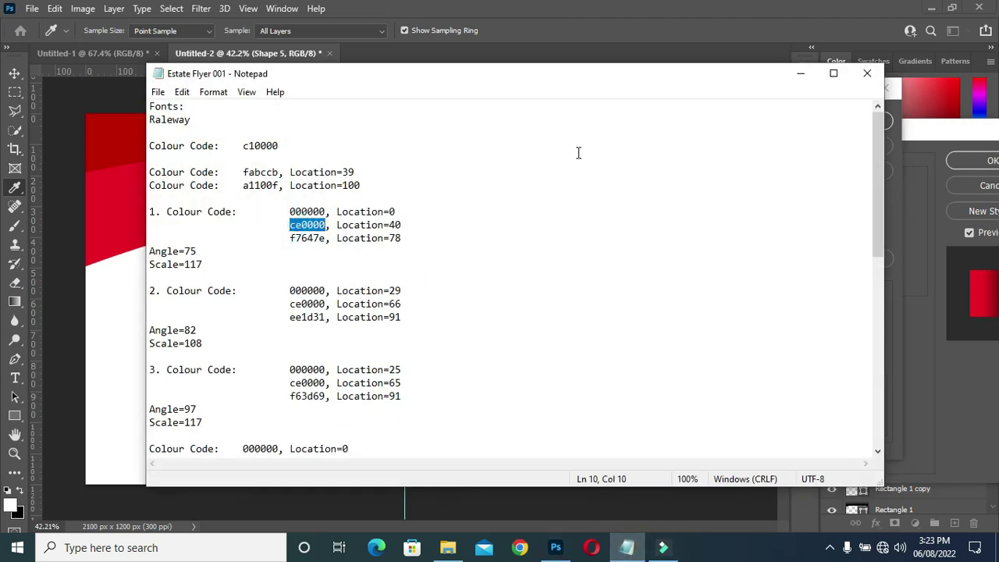
click(800, 73)
click(702, 357)
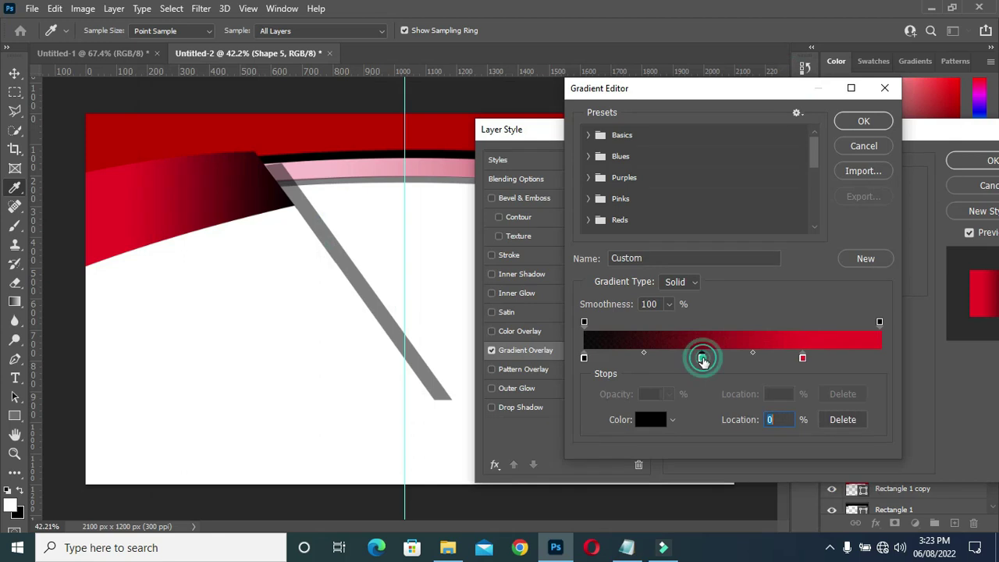
click(652, 420)
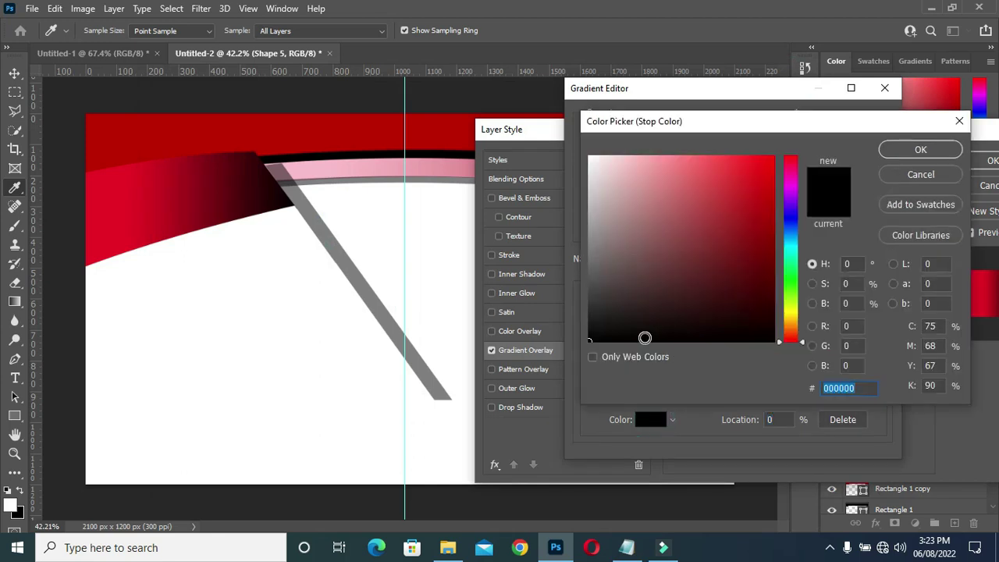
text(ce0000)
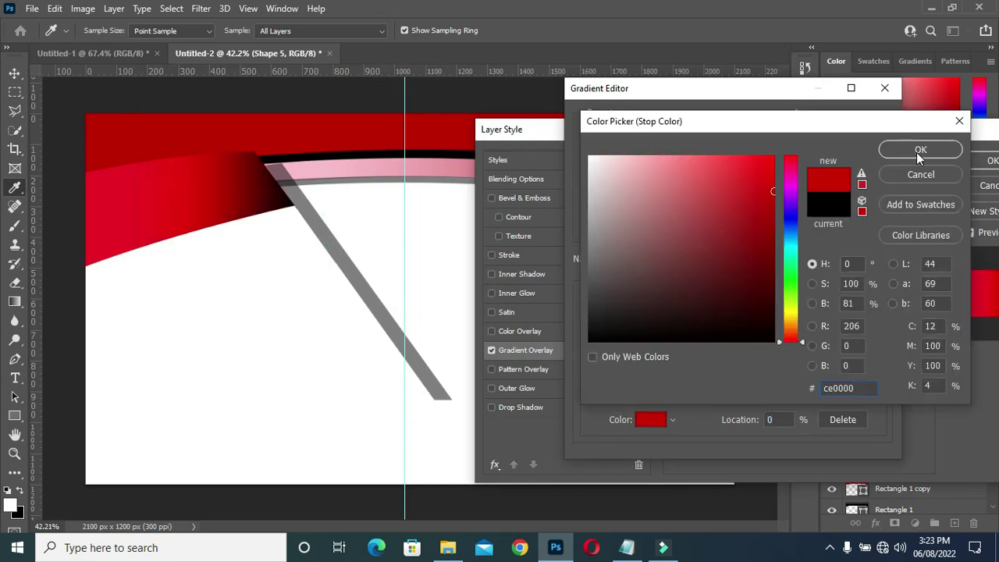
click(919, 151)
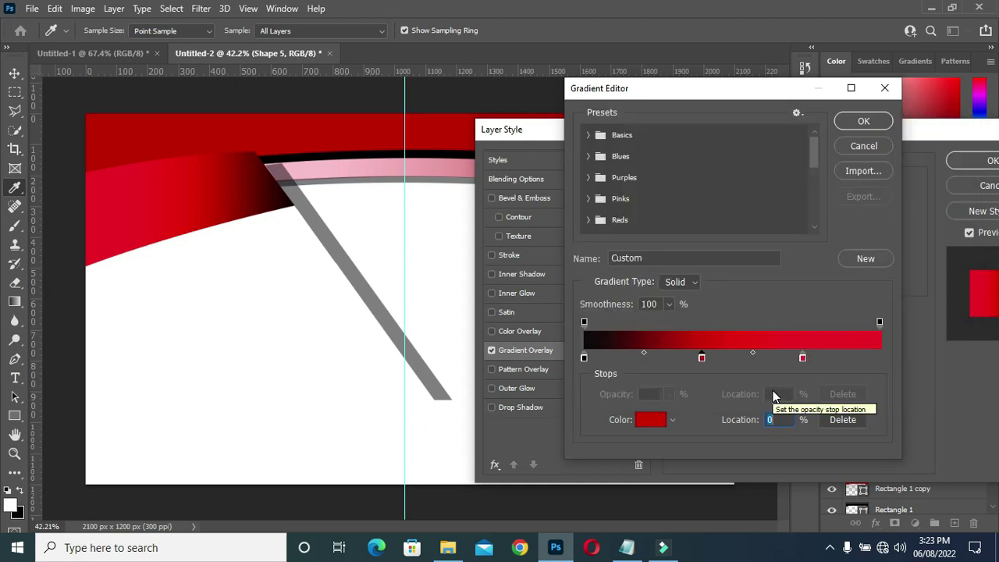
Step: Set the location of the gradient's ce0000 middle stop to 40, as listed in the notes
text(4)
text(0)
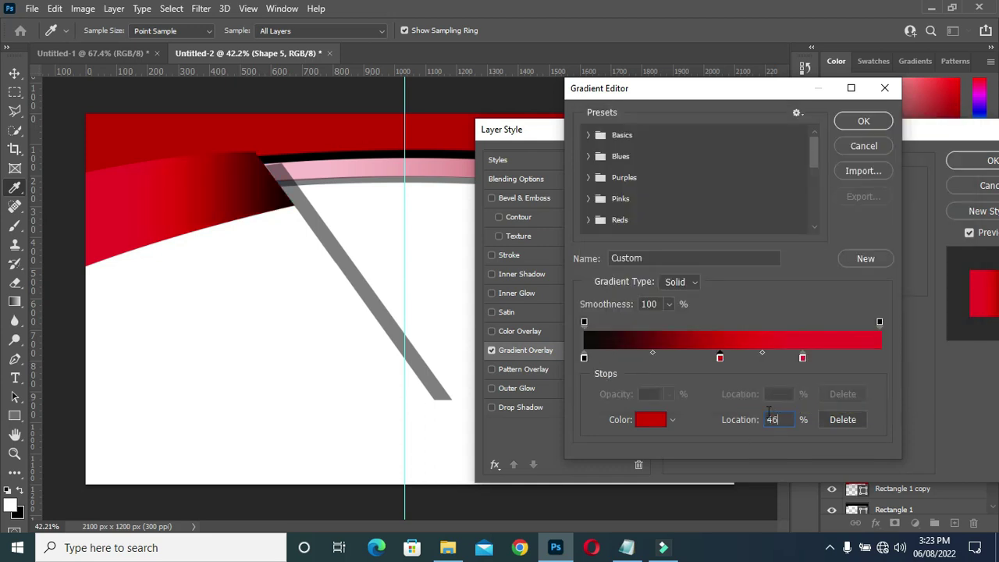
click(627, 547)
click(626, 547)
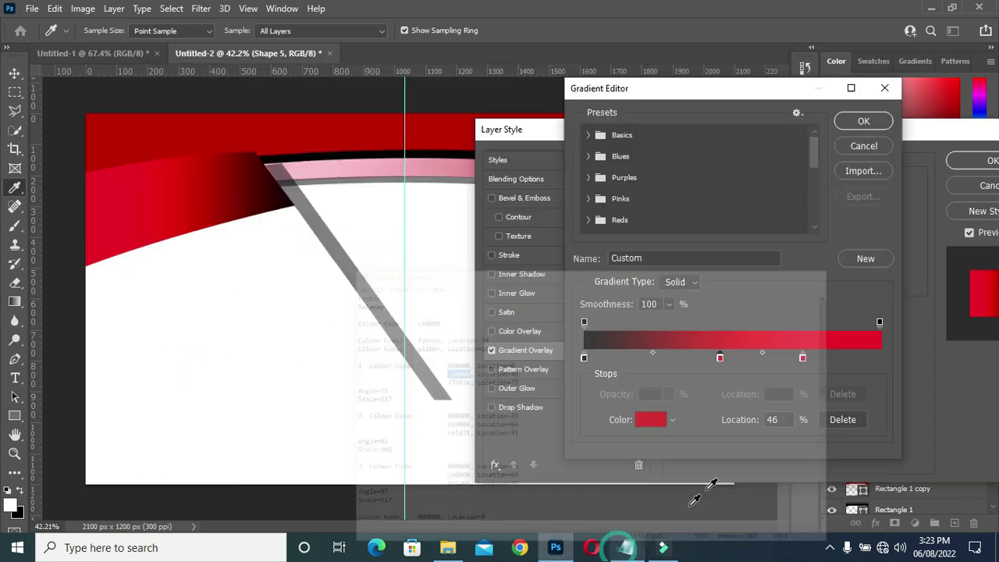
click(772, 419)
key(BackSpace)
text(640)
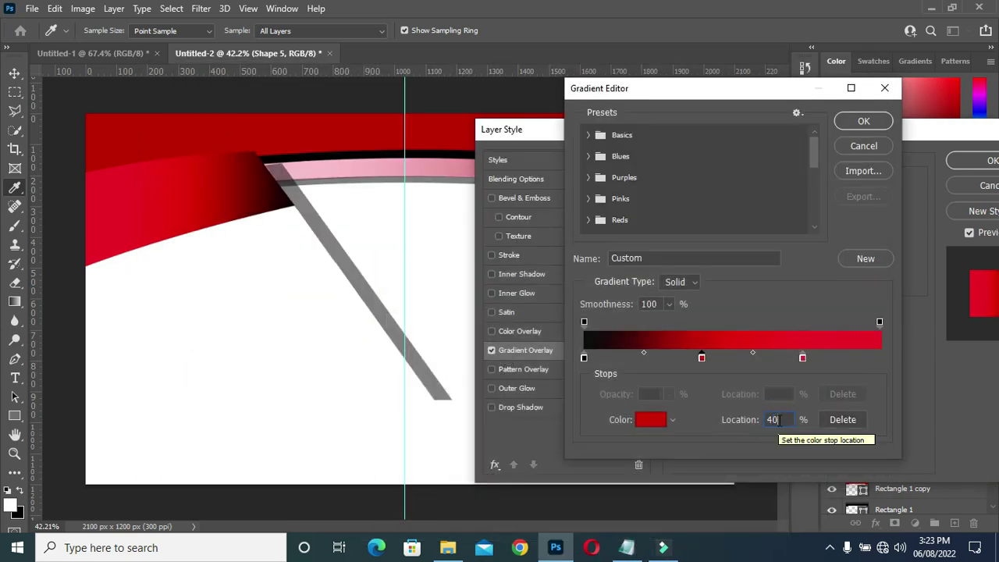
Step: Copy colour code f7647e from gradient 1 in the Notepad notes and return to Photoshop
click(627, 547)
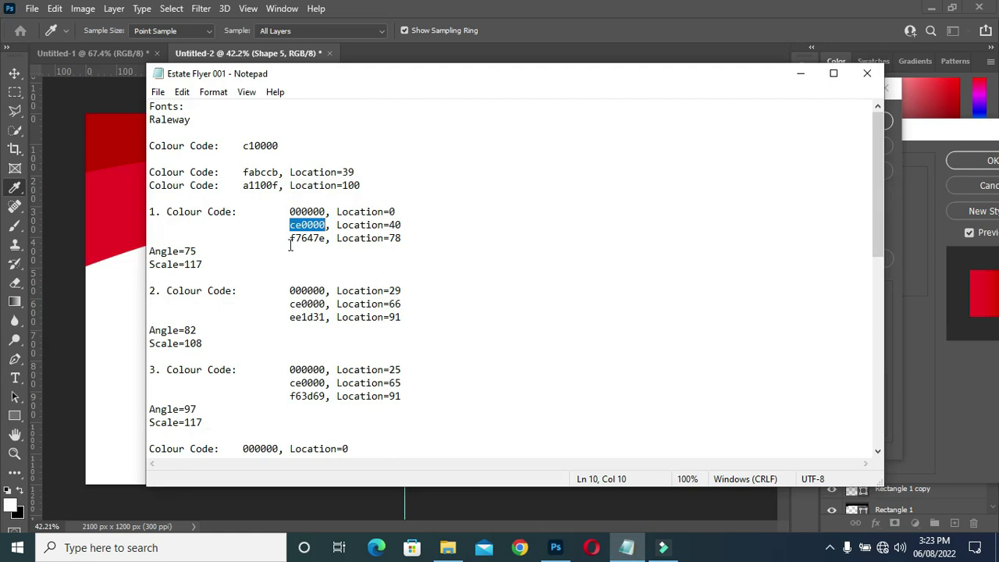
drag(289, 238, 327, 242)
key(ctrl+c)
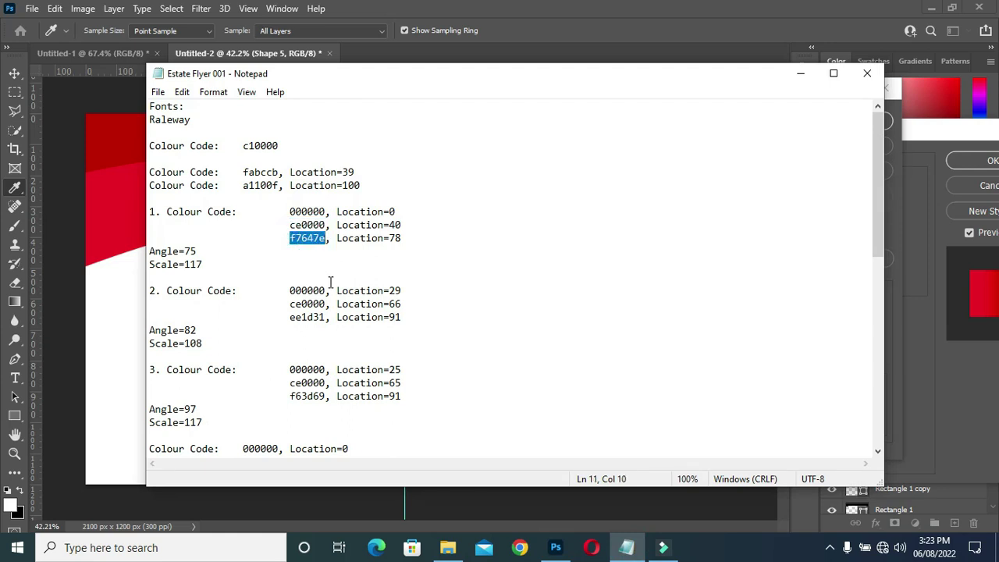
click(628, 547)
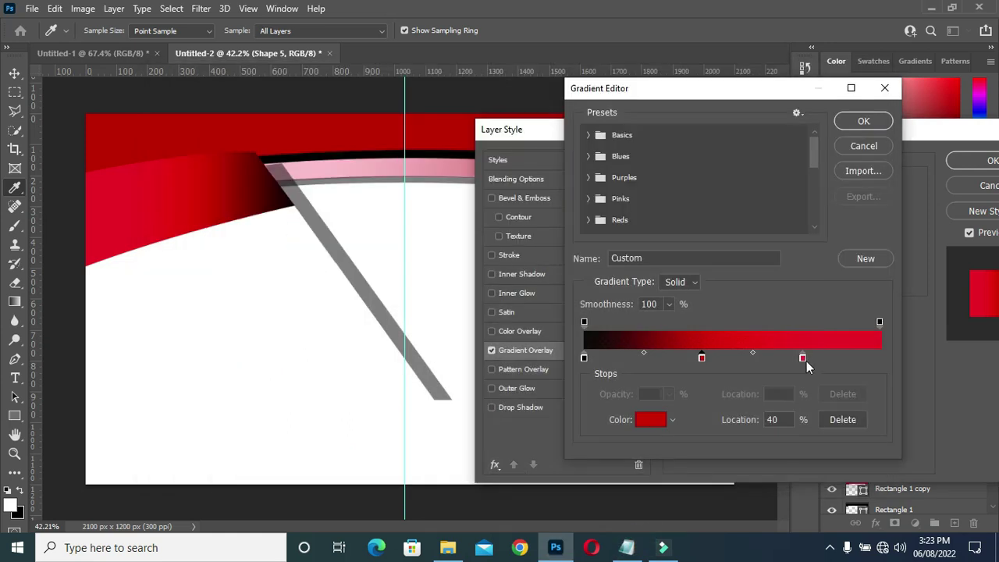
Step: Set the last stop of Shape 5's gradient to colour f7647e at location 78 and accept the gradient
click(802, 358)
text(78)
click(650, 420)
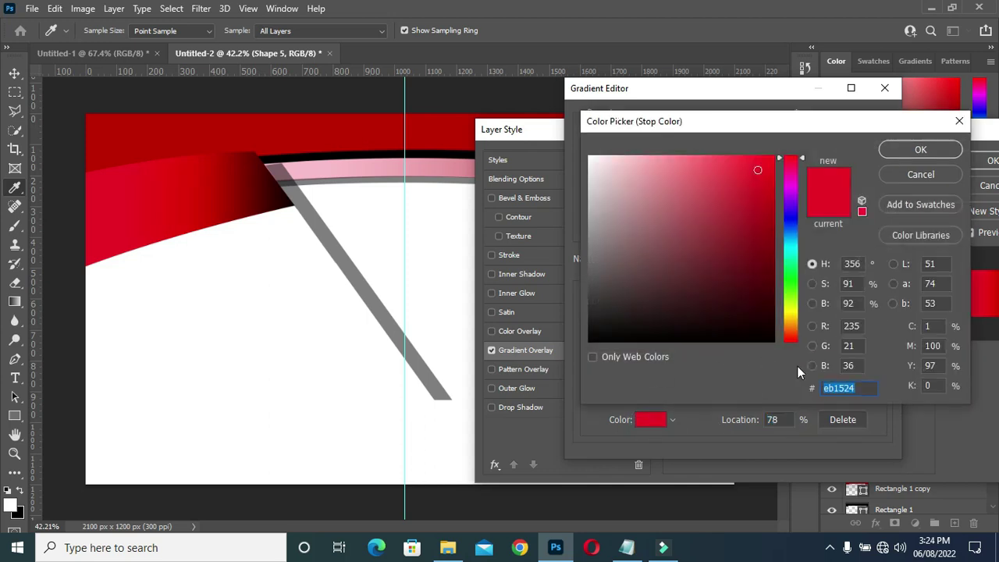
key(ctrl+v)
click(911, 148)
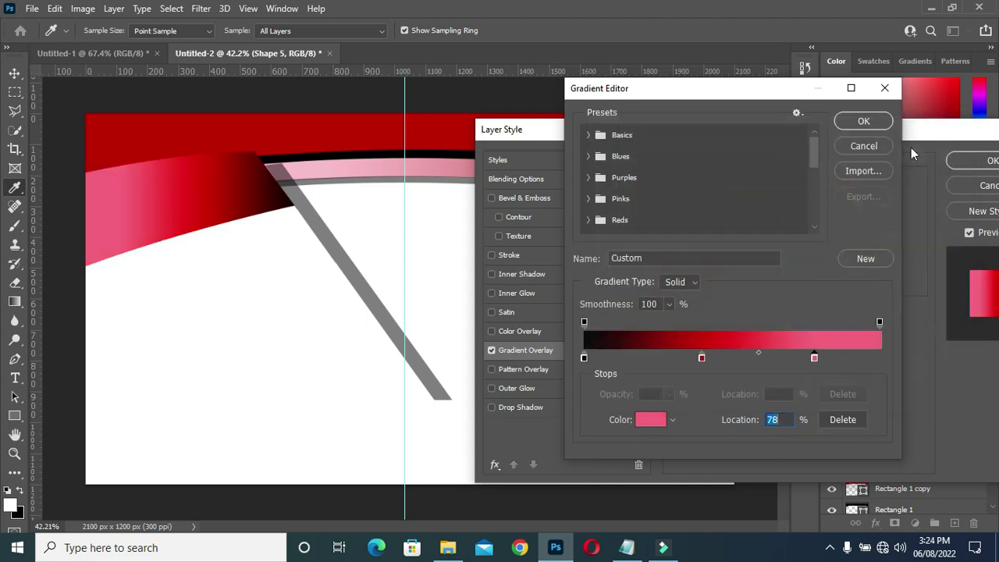
click(862, 121)
Step: Set Shape 5's gradient overlay to angle 75 and scale 117 from the Notepad notes, and turn off Reverse
click(627, 548)
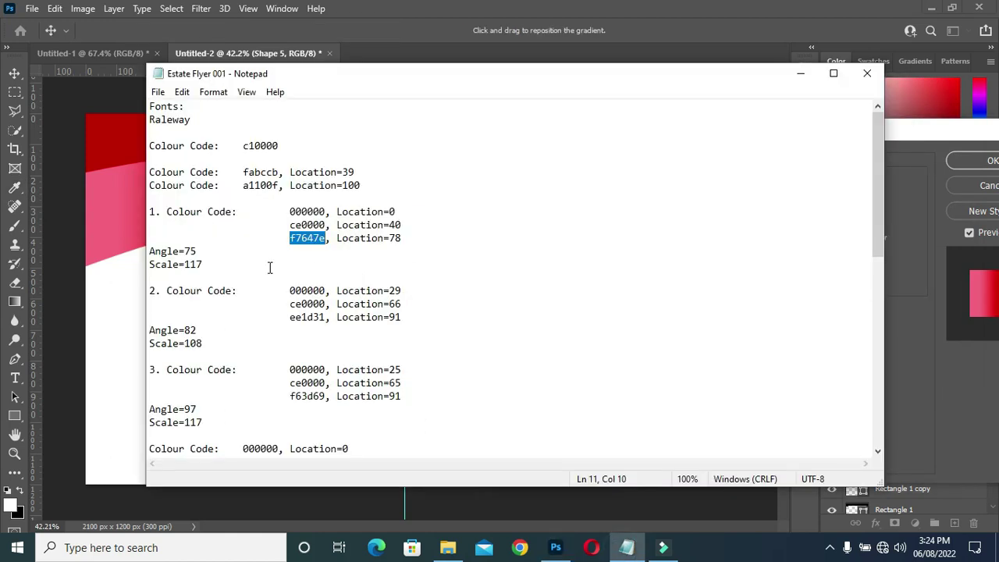
double_click(193, 265)
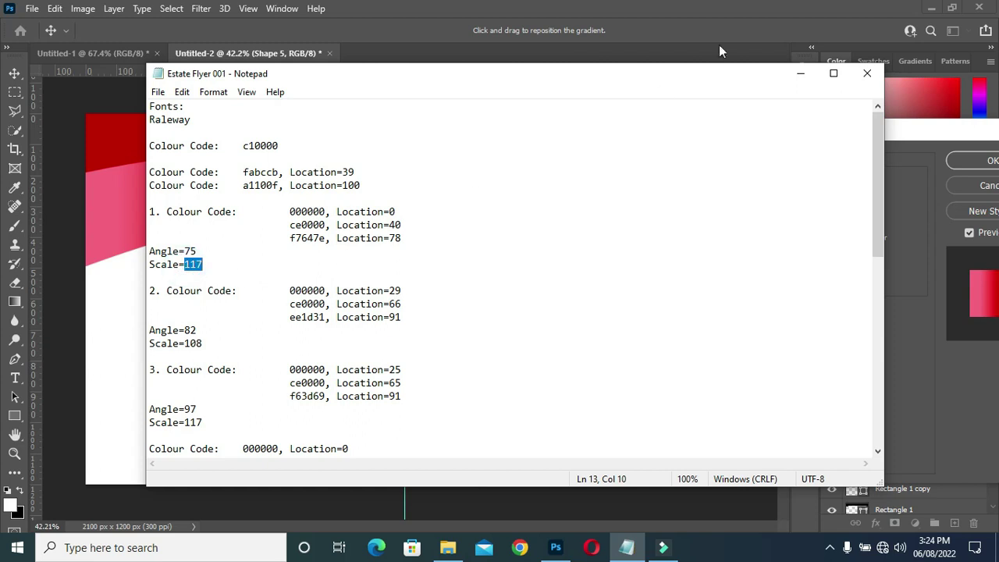
click(803, 74)
click(764, 260)
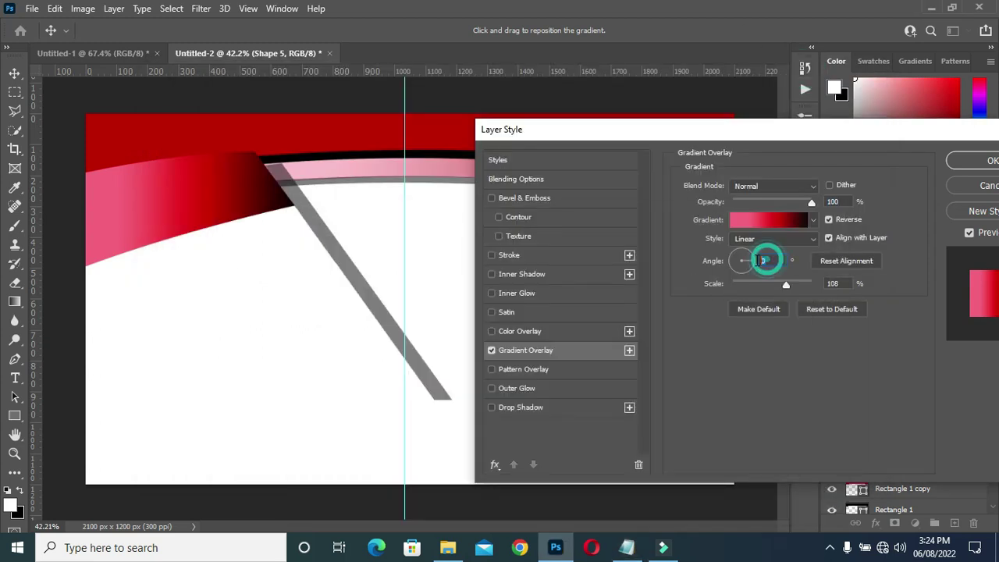
text(75)
click(833, 283)
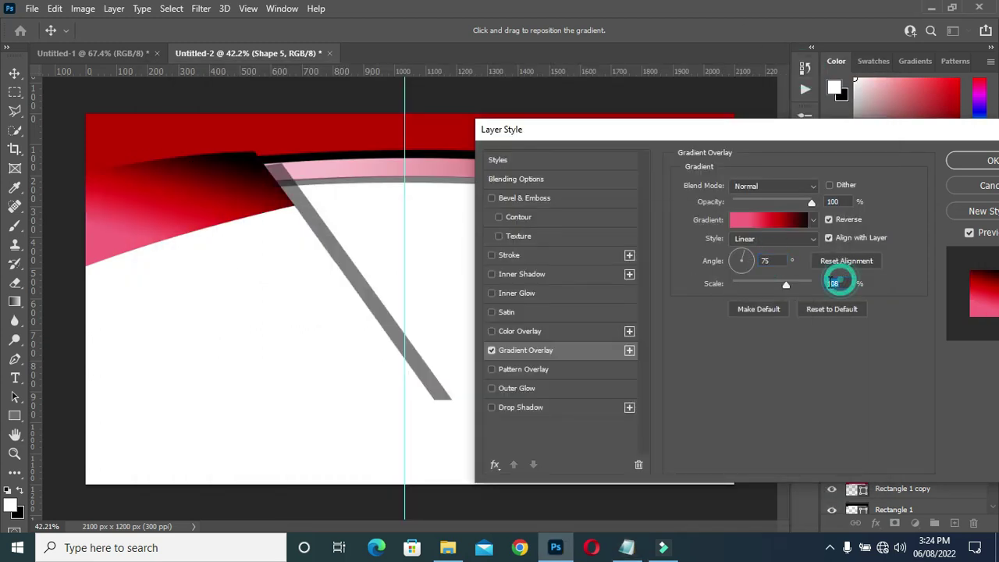
text(117)
click(828, 220)
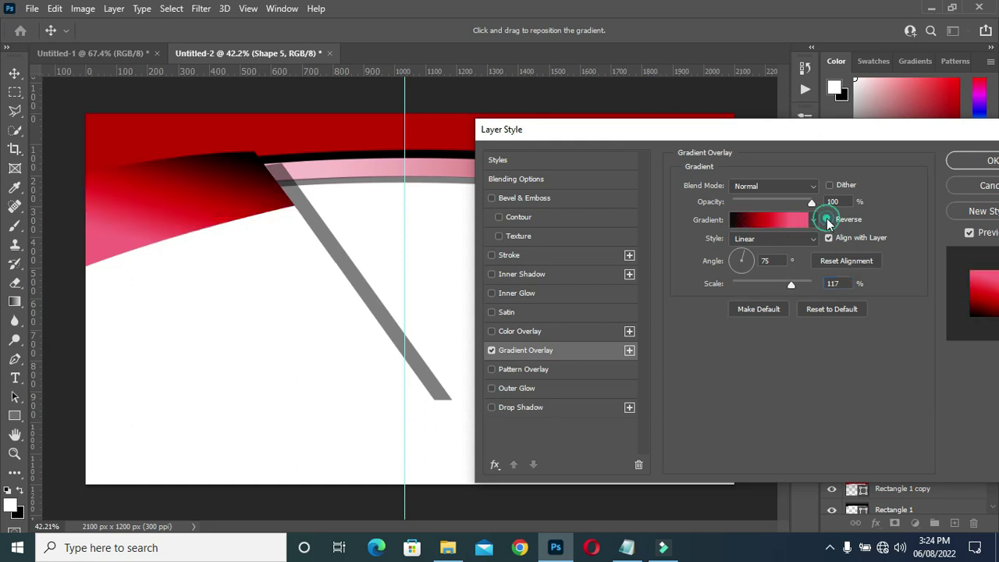
Step: Accept Shape 5's gradient overlay, and copy colour code ce0000 from gradient 2 in the Notepad notes before returning to Photoshop
drag(842, 143, 781, 147)
click(923, 161)
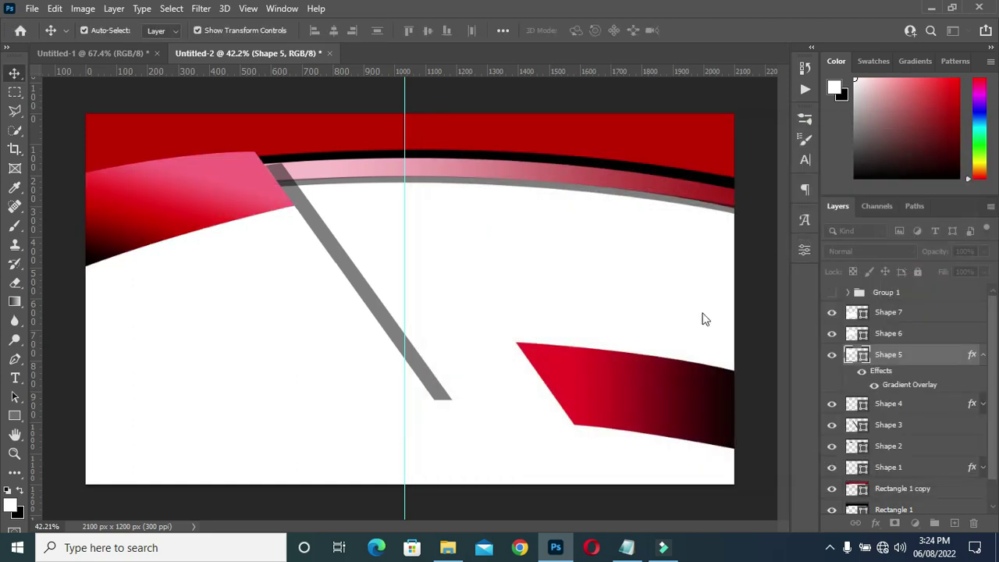
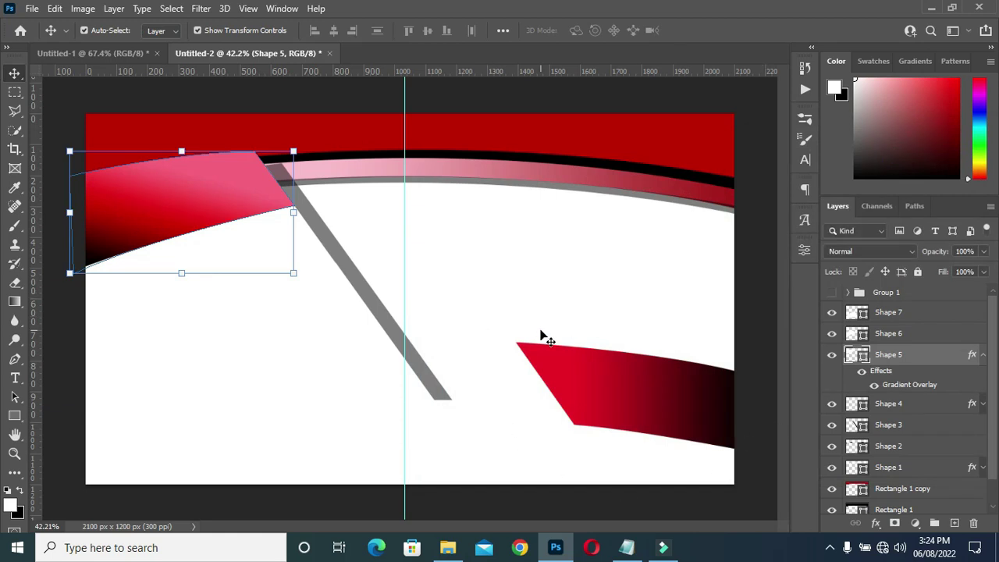
click(626, 548)
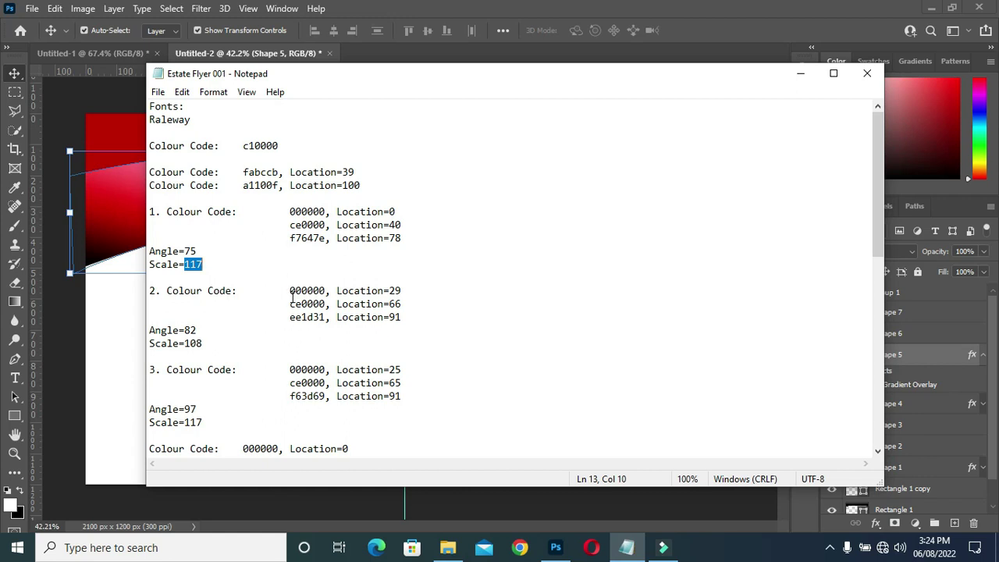
drag(289, 303, 326, 308)
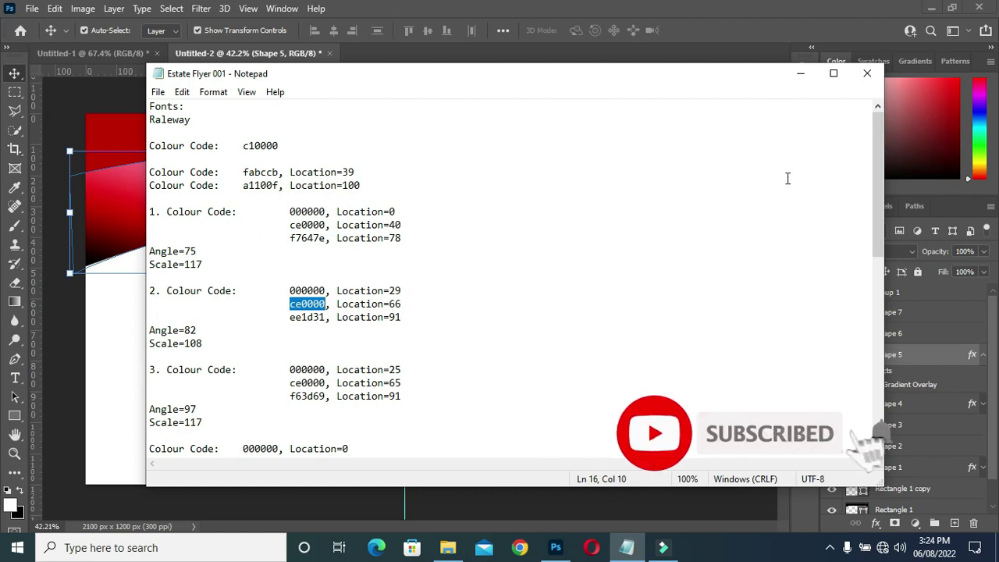
click(799, 74)
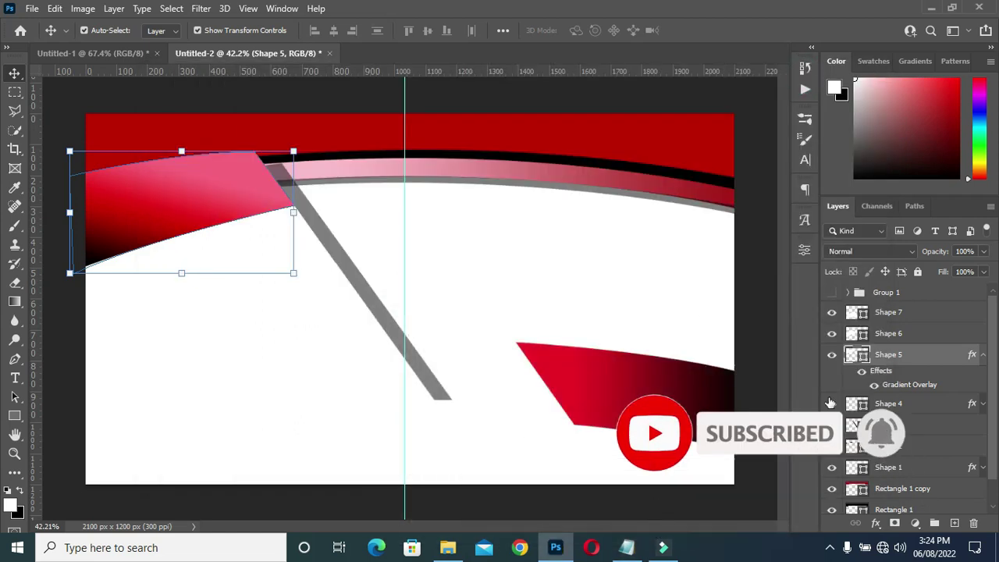
Step: Collapse Shape 5's effects list and add a gradient overlay to the Shape 6 layer
click(982, 354)
click(919, 335)
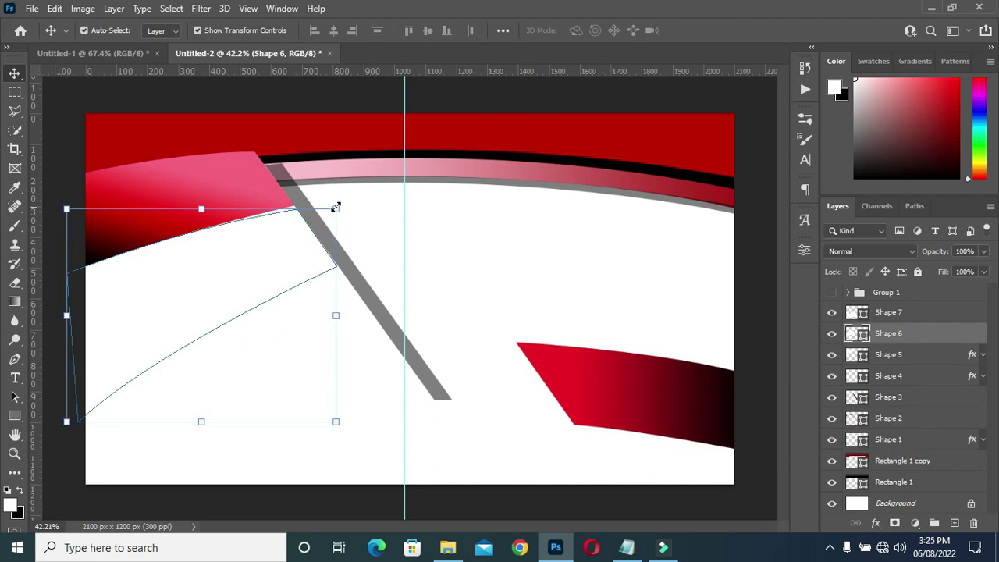
click(875, 523)
click(763, 439)
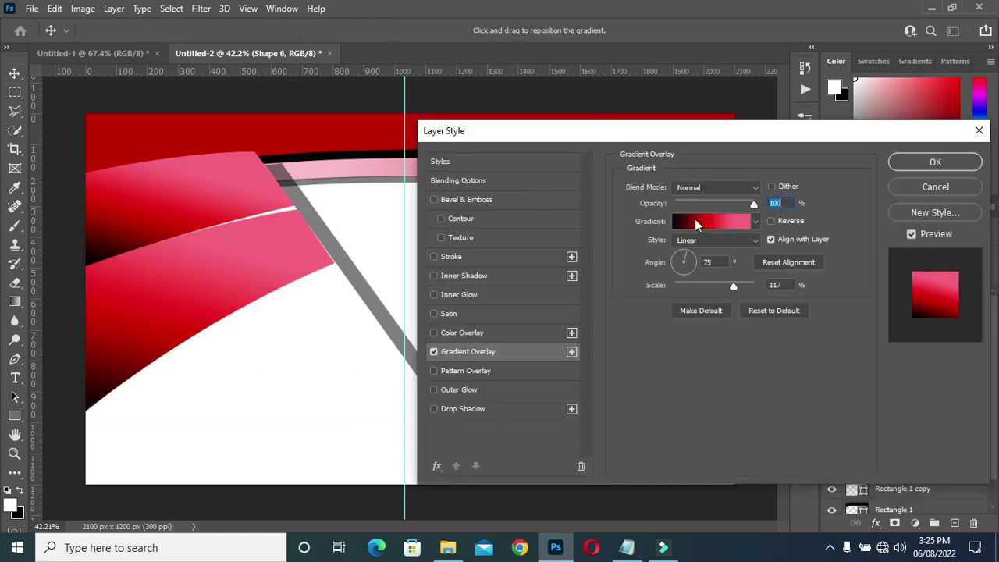
Step: Set the middle stop of Shape 6's gradient to ce0000 at location 66 and the black first stop to location 29
click(695, 223)
click(701, 358)
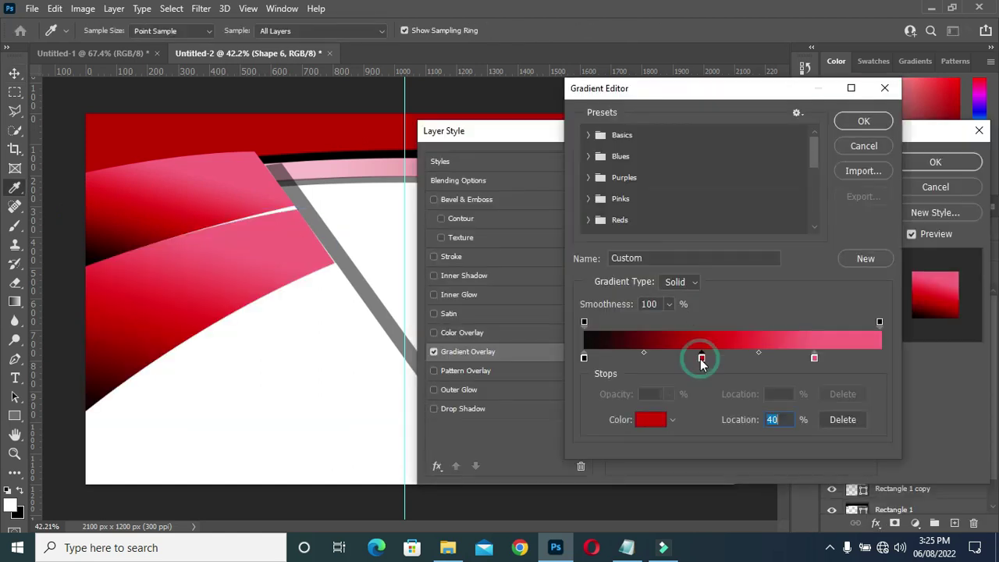
click(771, 420)
text(66)
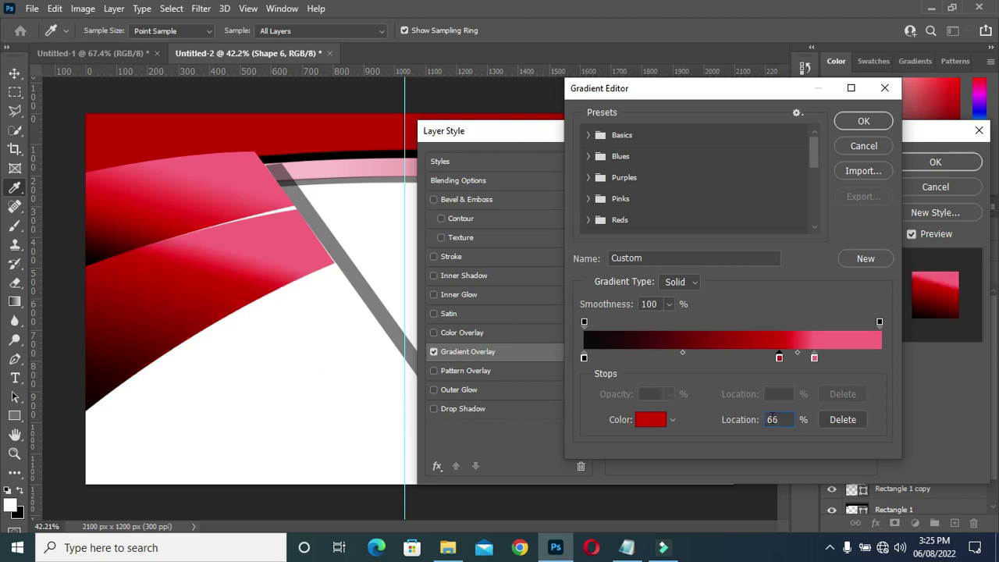
click(648, 420)
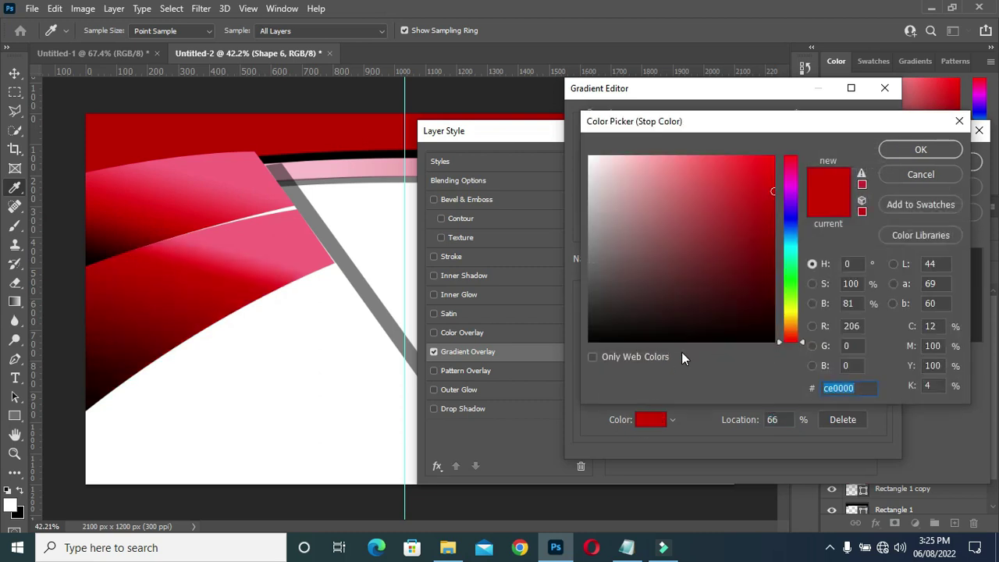
click(909, 151)
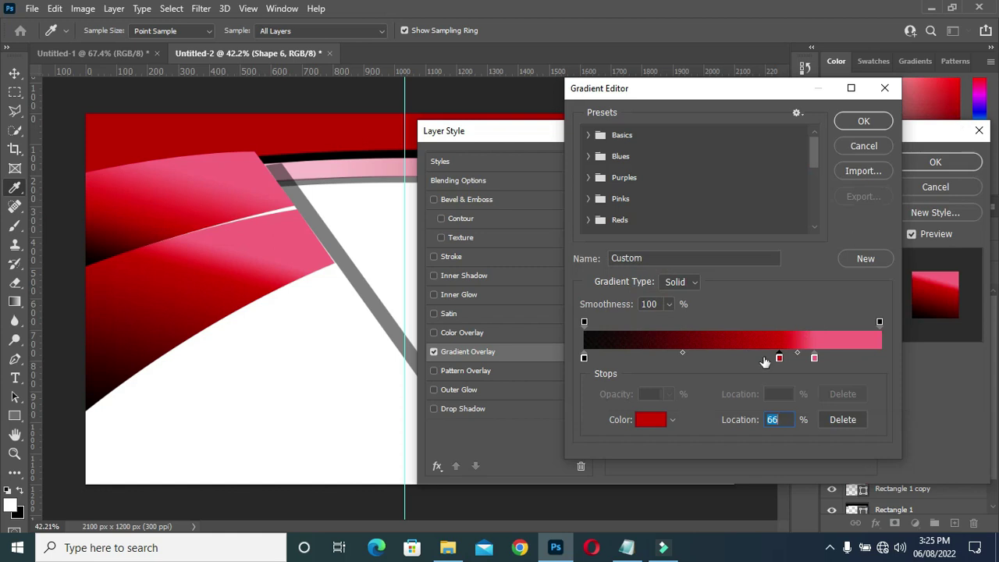
click(584, 357)
text(29)
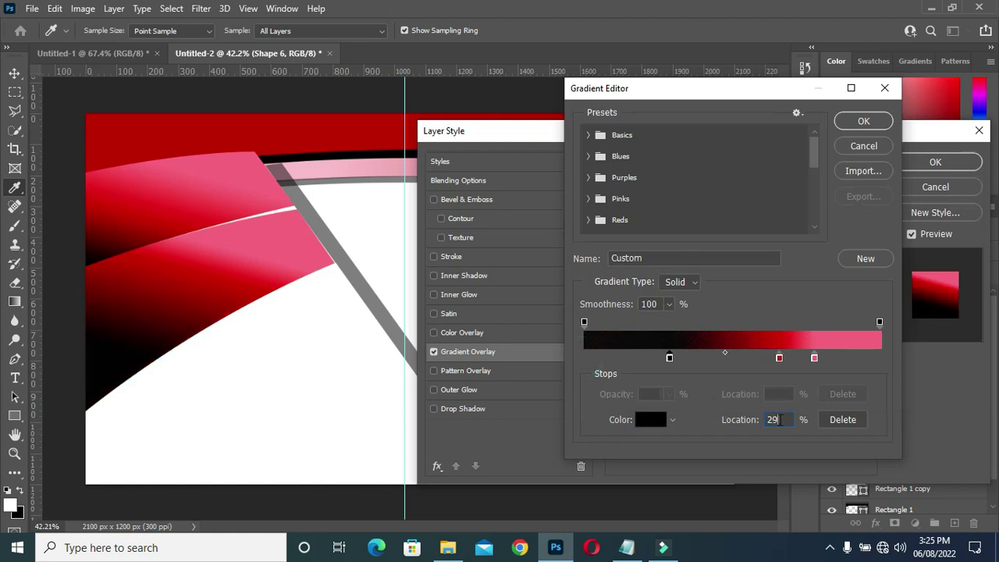
Step: Copy colour code ee1d31 for the last stop from gradient 2 in the Notepad notes and return to Photoshop
click(815, 357)
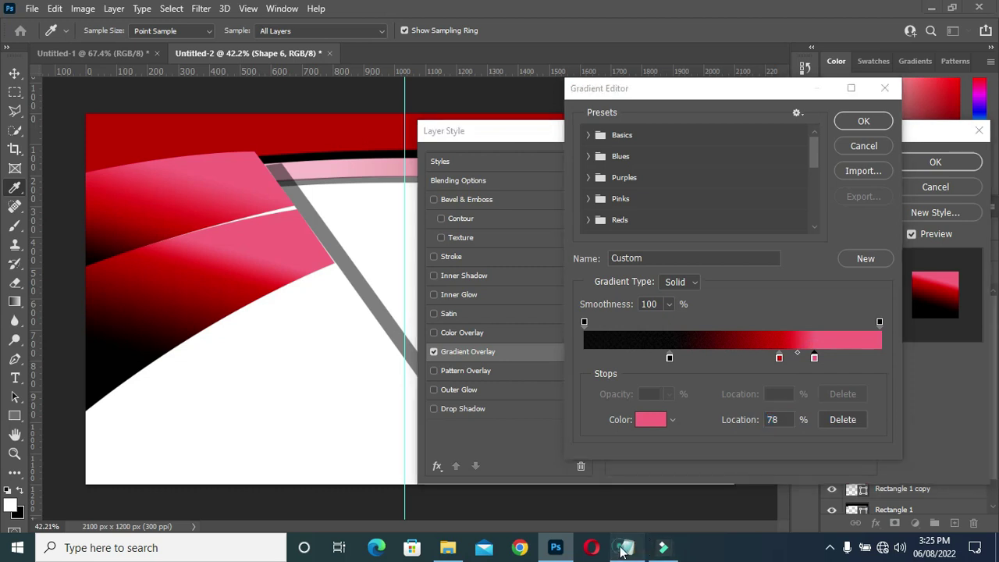
click(626, 547)
double_click(293, 317)
key(ctrl+c)
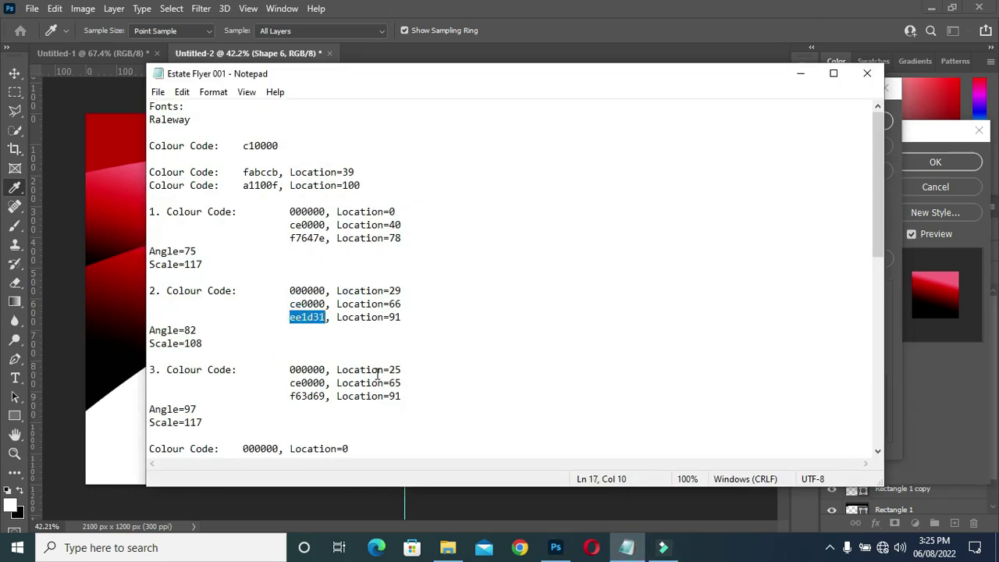
click(800, 73)
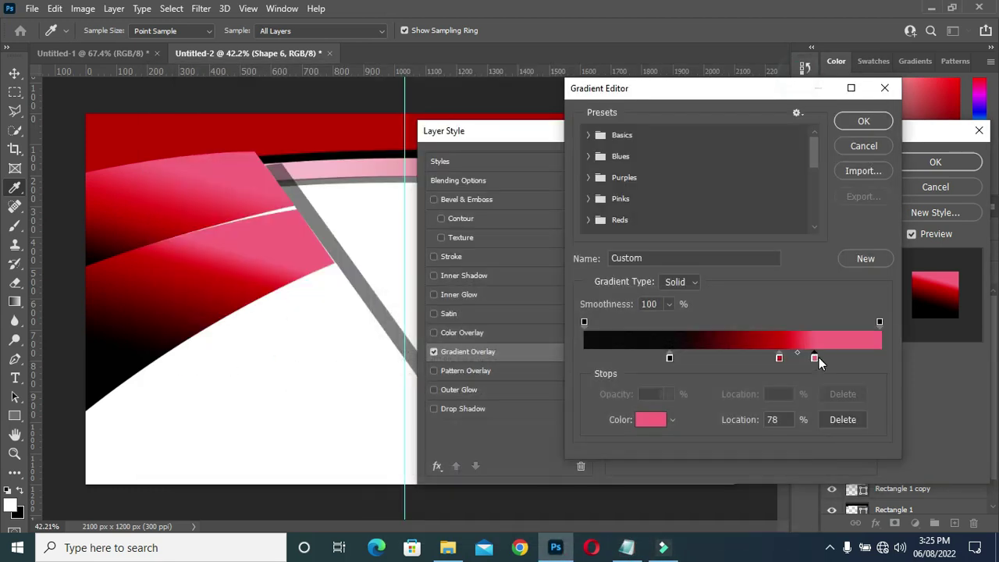
Step: Set the last stop of Shape 6's gradient to colour ee1d31 at location 91 and accept the gradient
click(815, 359)
click(651, 420)
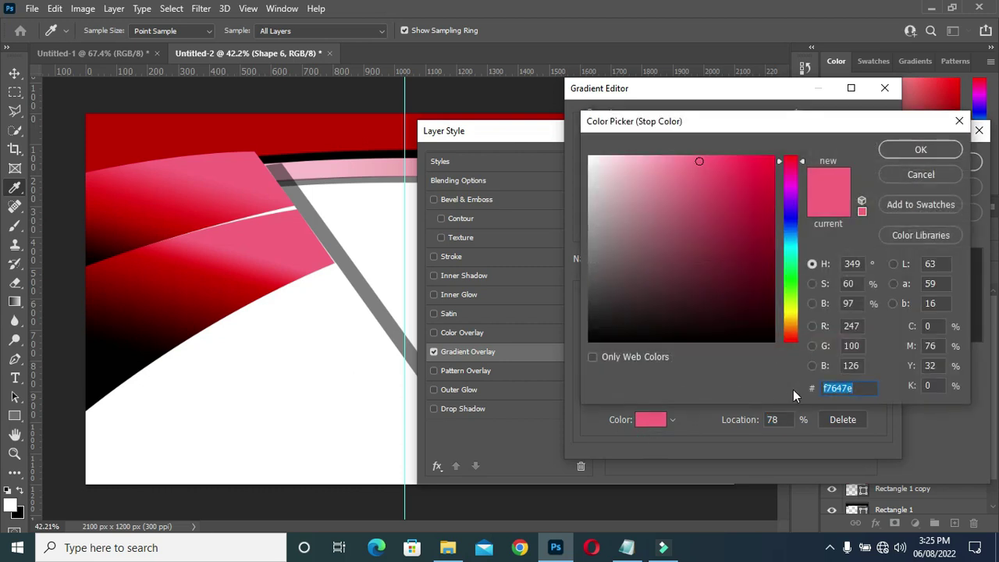
key(ctrl+v)
click(907, 155)
click(783, 419)
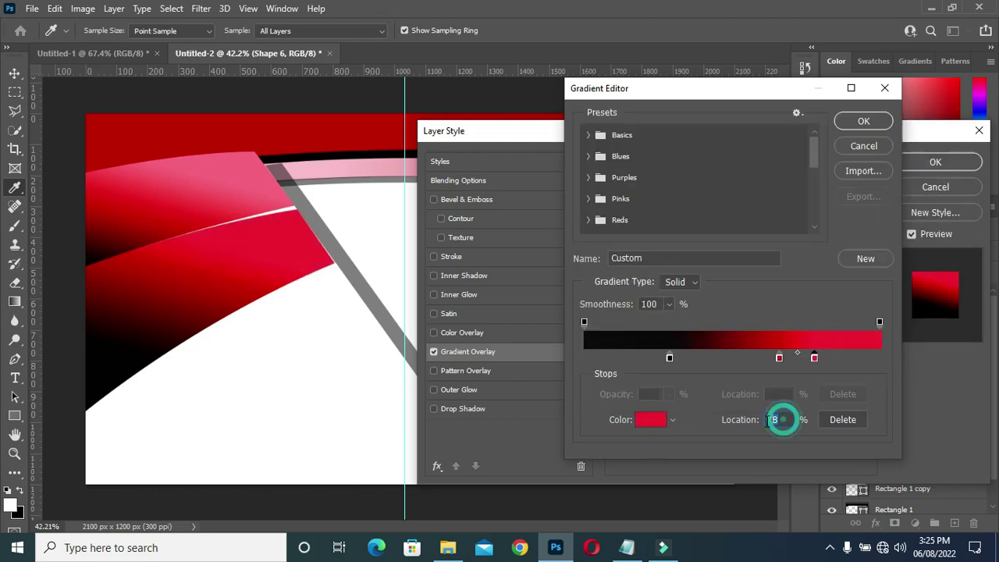
text(91)
click(857, 122)
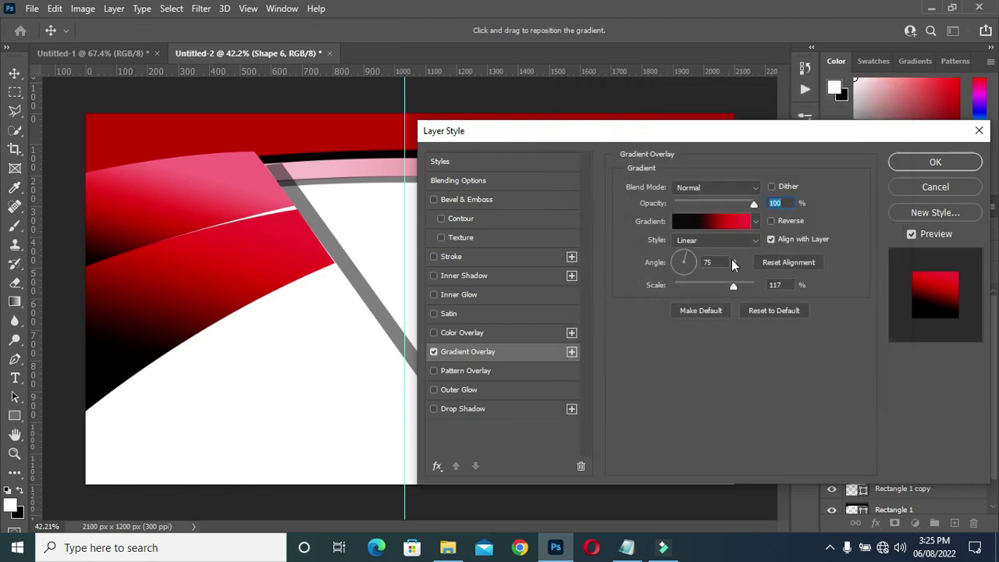
Step: Set Shape 6's gradient overlay to angle 82 and scale 108 from the Notepad notes and accept the layer style
click(625, 546)
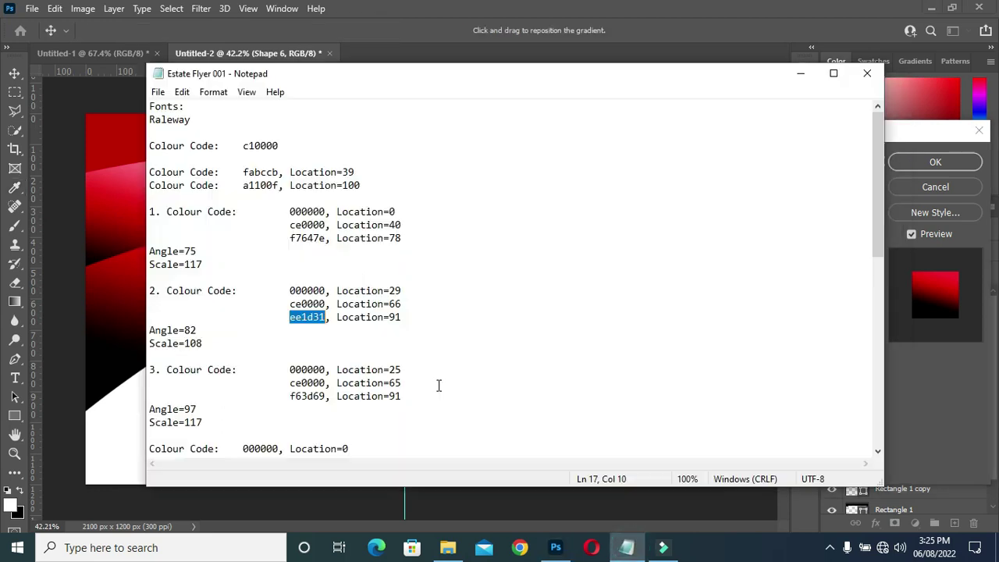
double_click(185, 330)
click(800, 75)
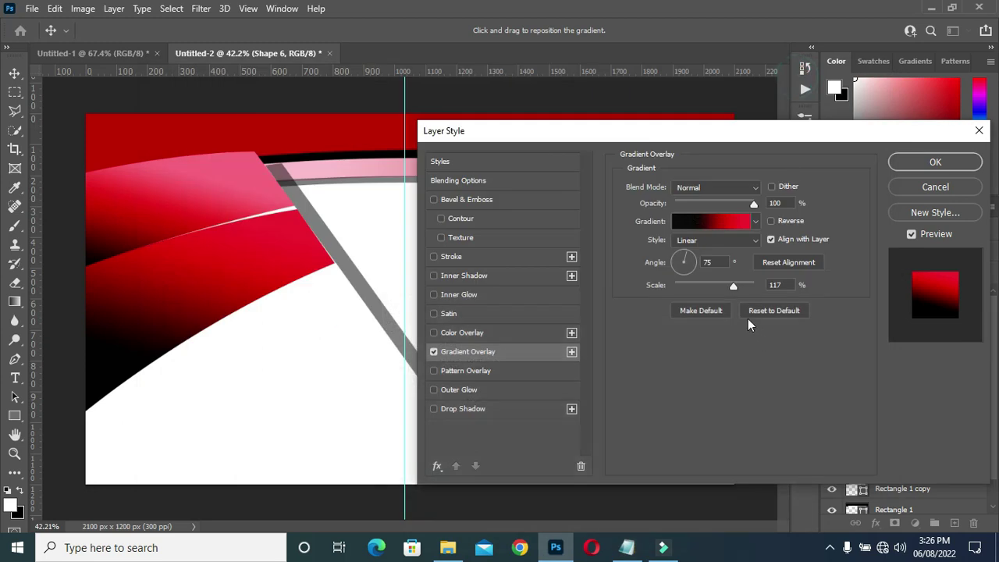
double_click(706, 263)
text(82)
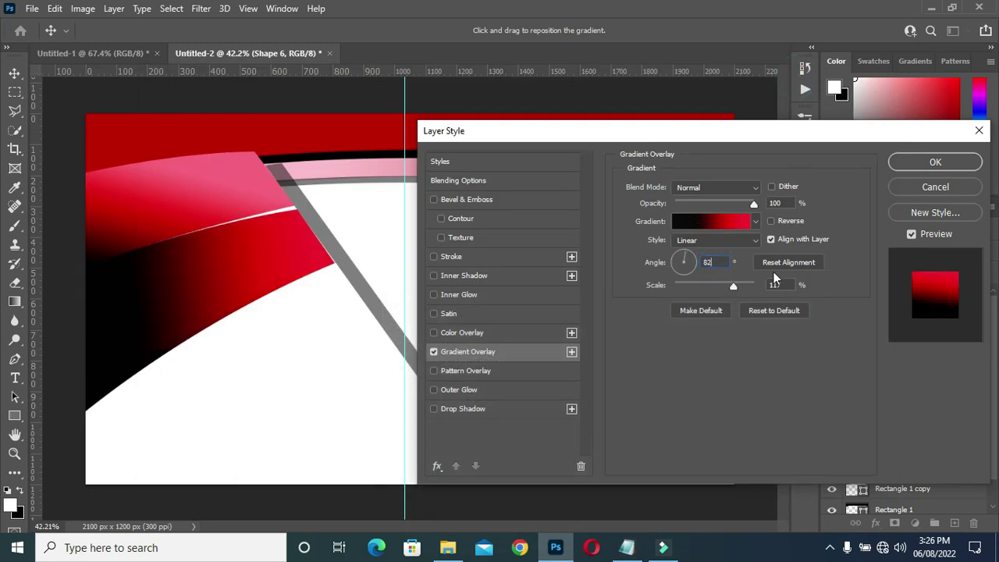
double_click(775, 286)
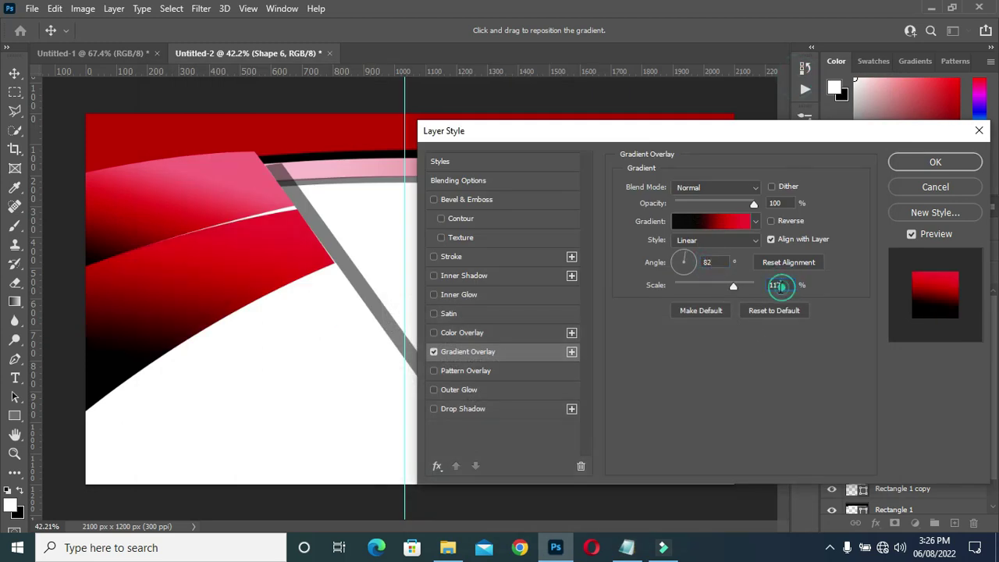
text(108)
click(934, 162)
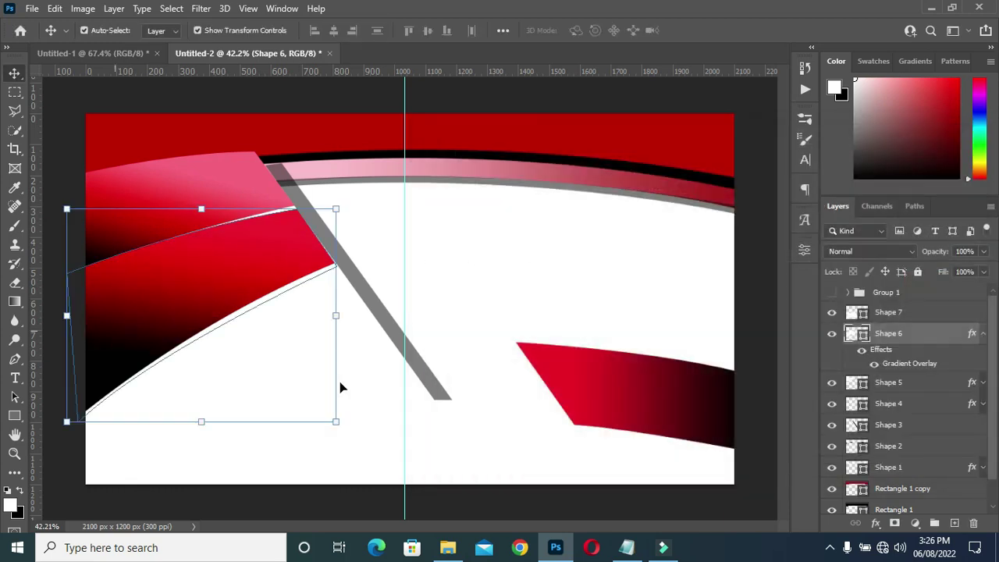
Step: Move Shape 6's upper-right anchor point slightly up to close the white gap below Shape 5, and deselect the shape
key(p)
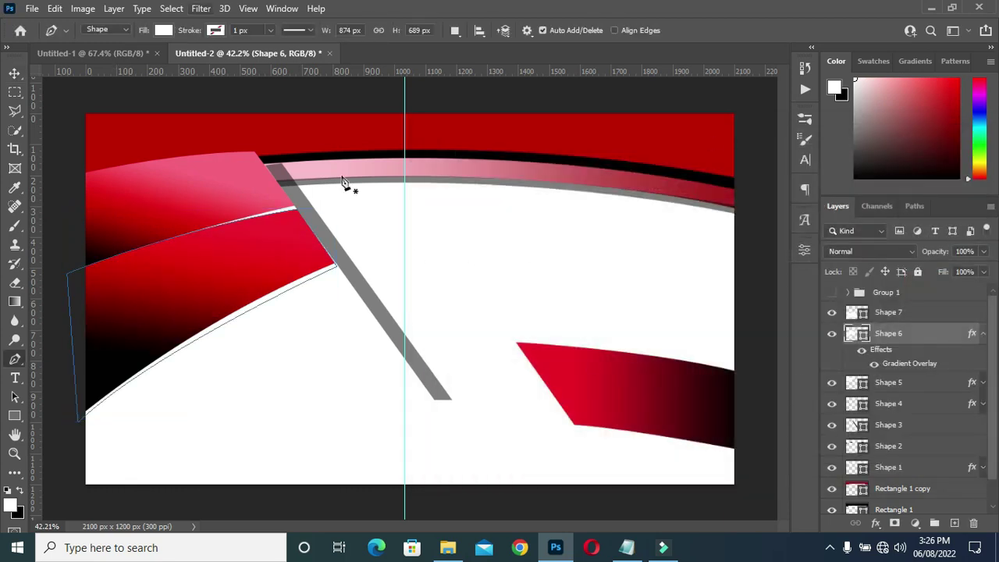
ctrl+click(295, 212)
drag(296, 215, 293, 203)
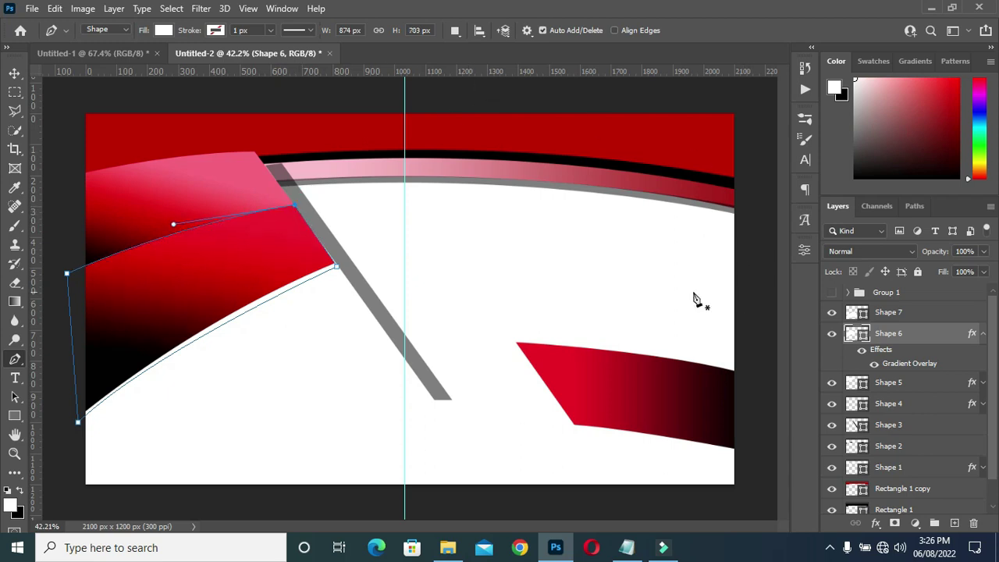
key(ctrl)
key(v)
click(453, 301)
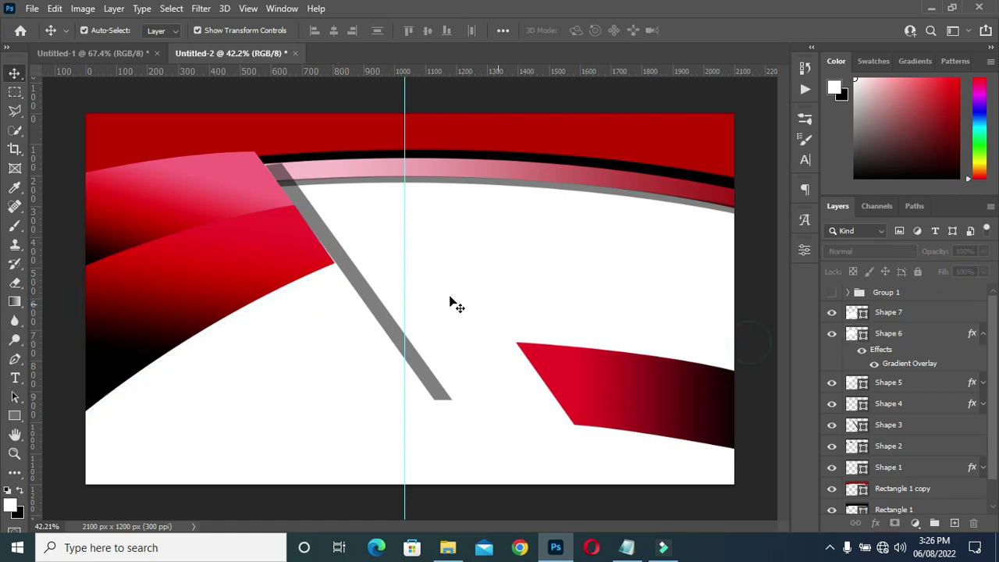
Step: Switch to the Estate Flyer 001 notes in Notepad and copy the third gradient's colour code f63d69
scroll(266, 236, down, 1)
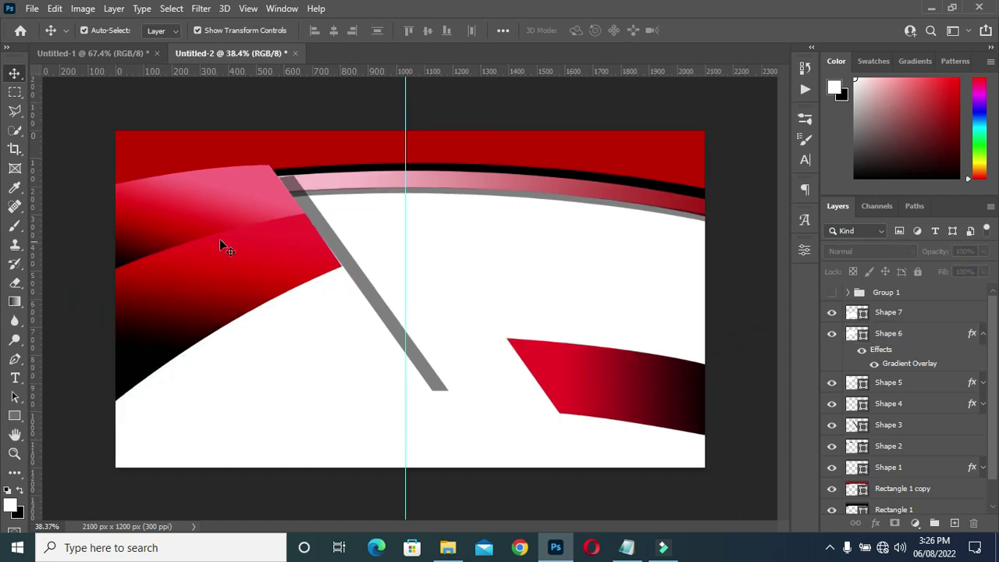
scroll(240, 286, up, 1)
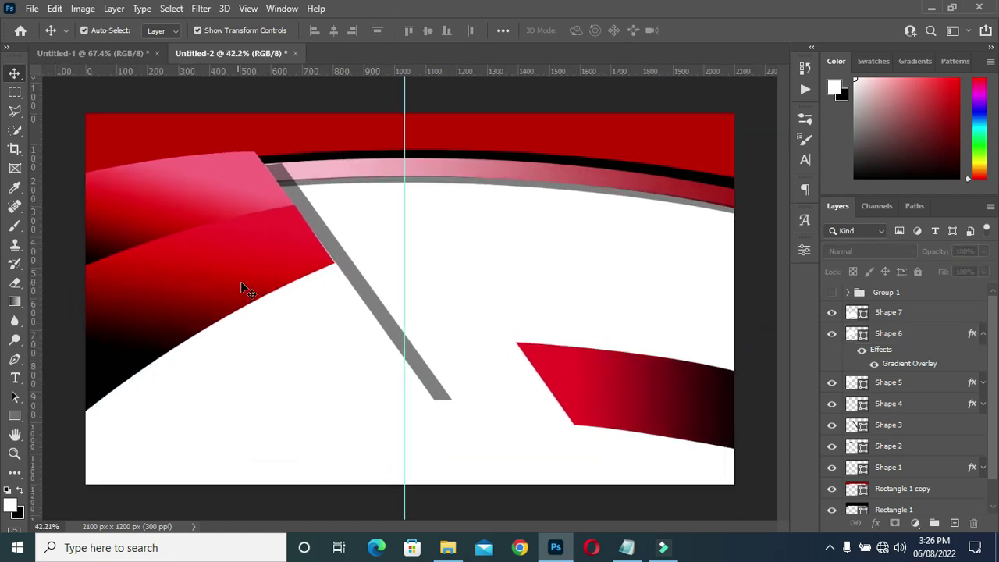
click(627, 547)
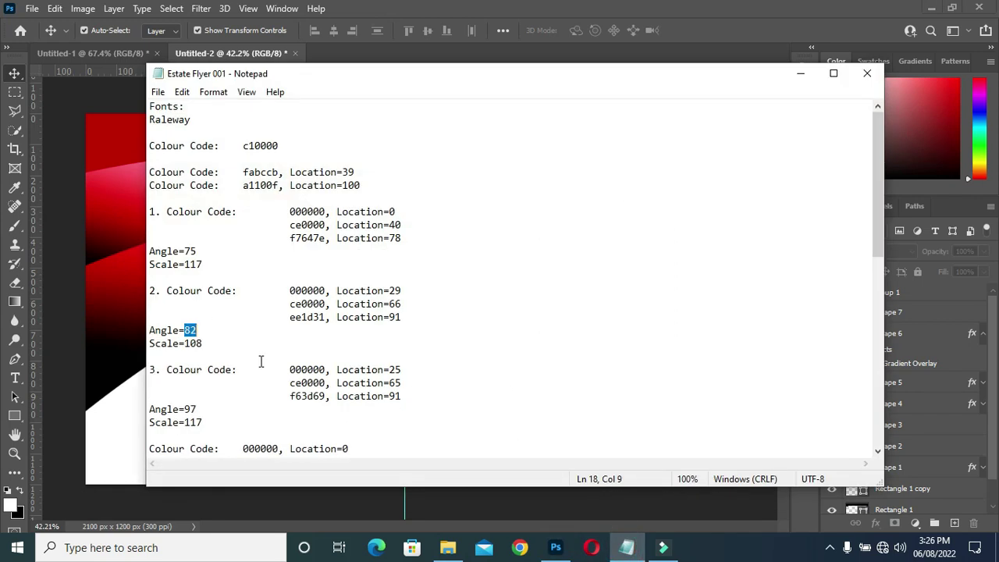
scroll(312, 318, down, 1)
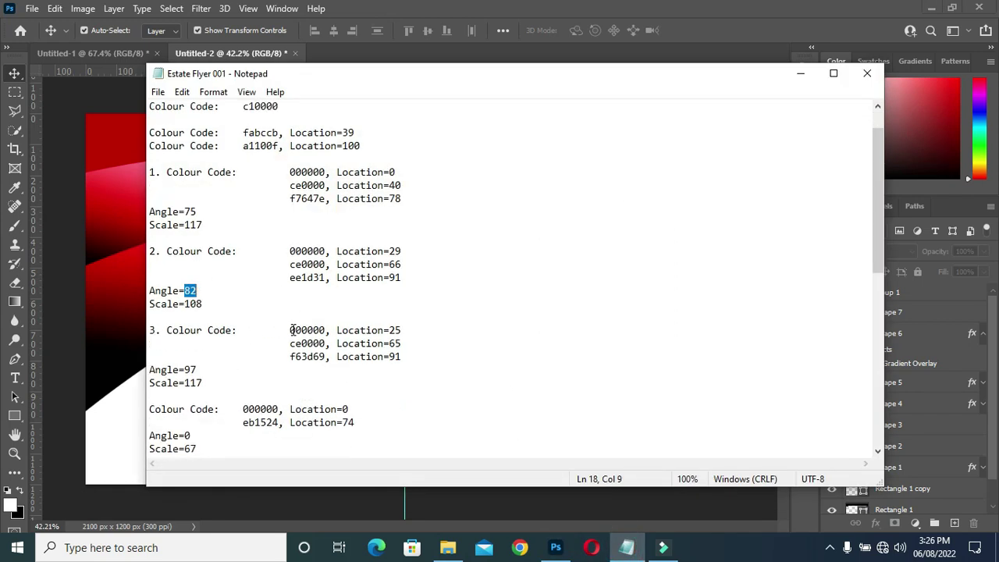
drag(290, 329, 326, 358)
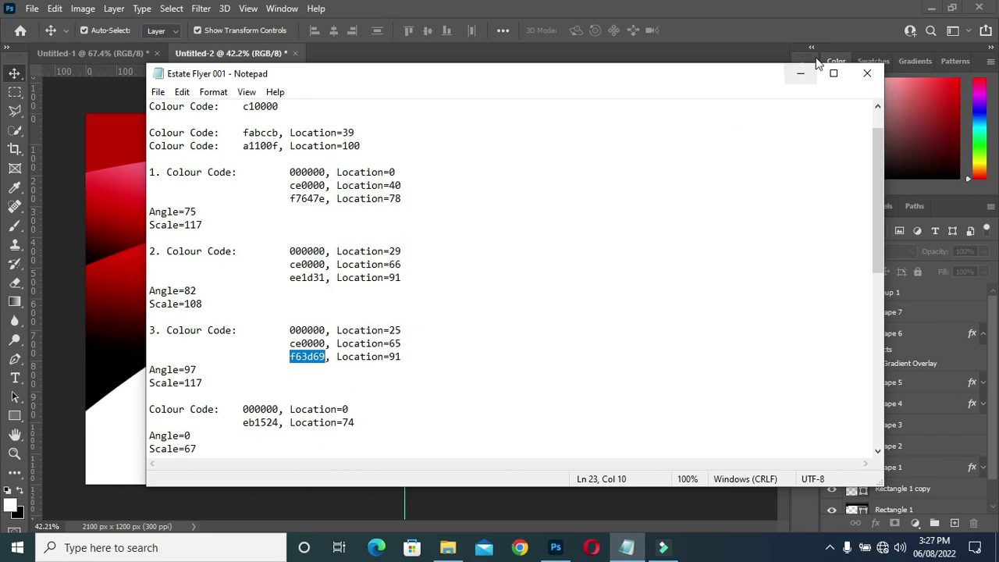
click(799, 74)
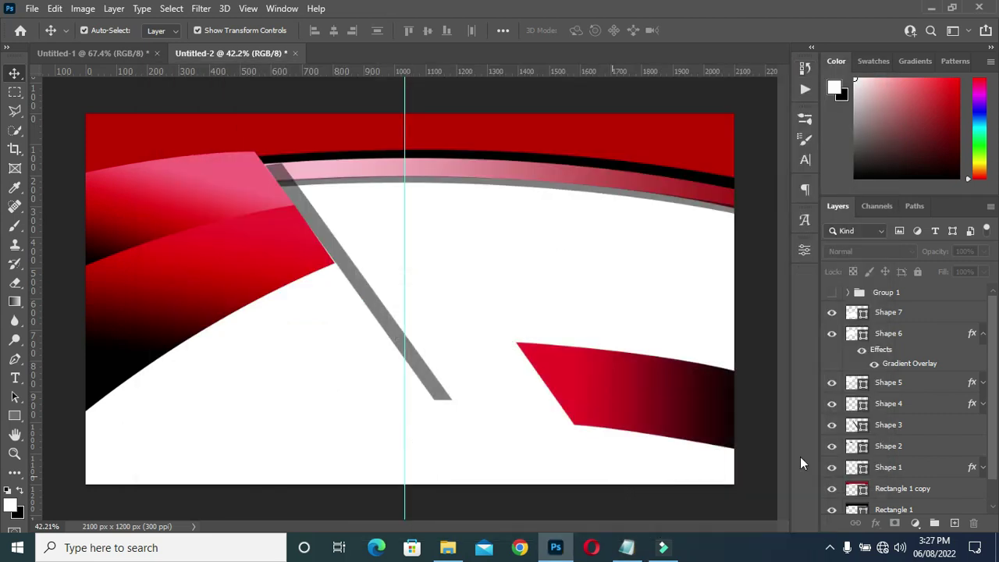
Step: Collapse the Shape 6 effects and add a Gradient Overlay to the Shape 7 layer
click(982, 334)
click(905, 312)
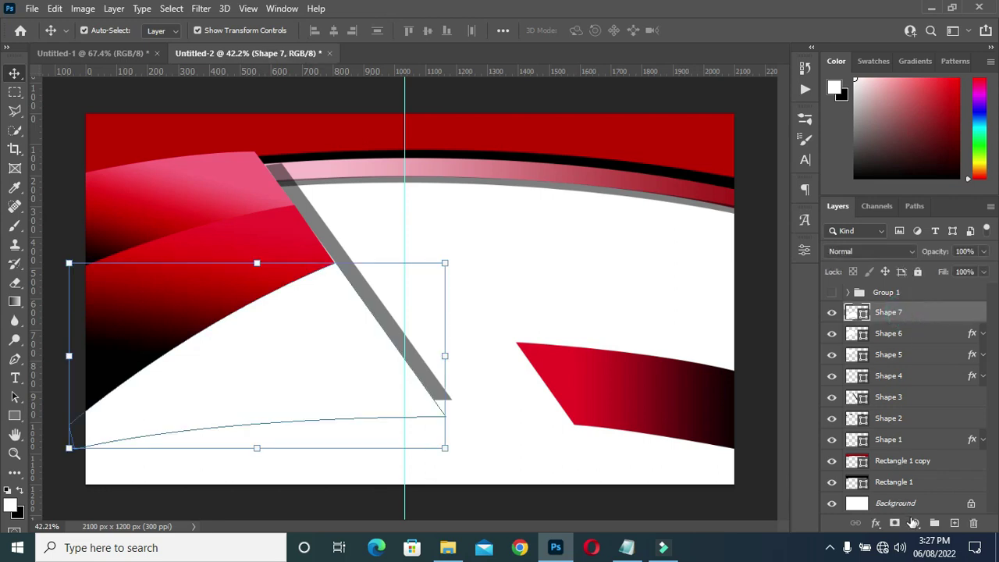
click(875, 522)
click(892, 477)
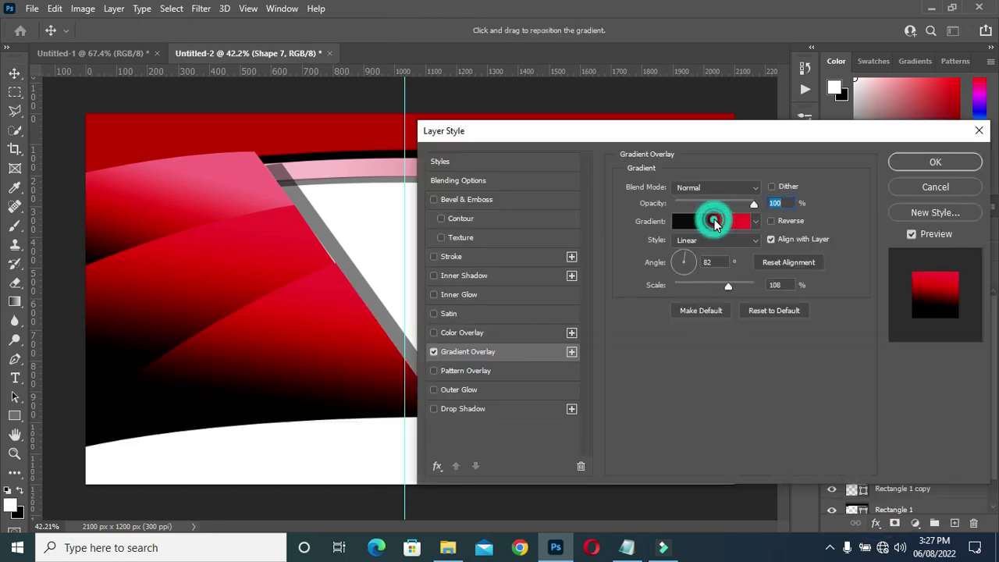
Step: Edit the overlay's gradient, placing the black stop at 25% and the middle red stop at 65%
click(715, 221)
click(670, 358)
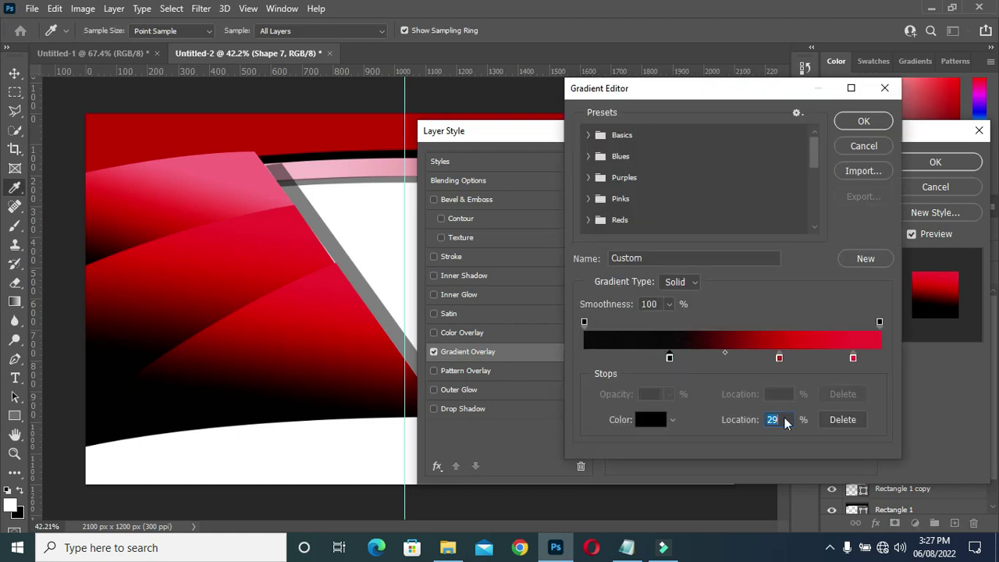
text(25)
click(778, 358)
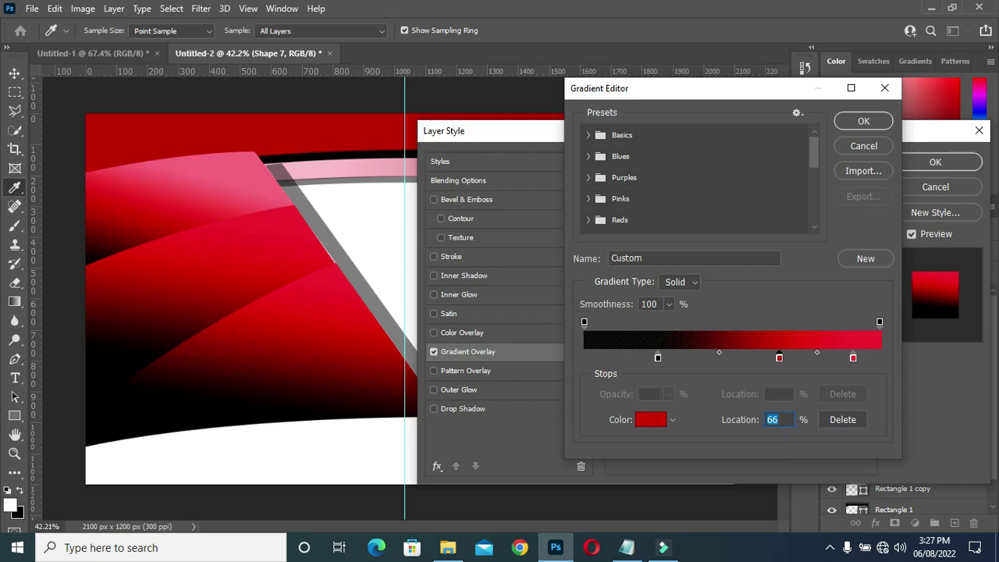
text(65)
Step: Set the gradient's last colour stop to f63d69
click(853, 357)
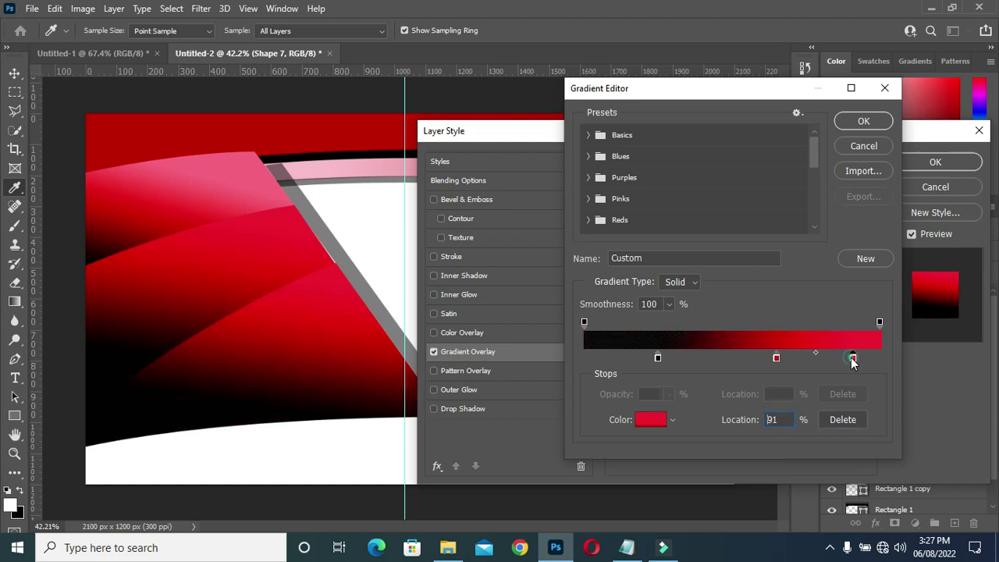
click(651, 419)
text(f63d69)
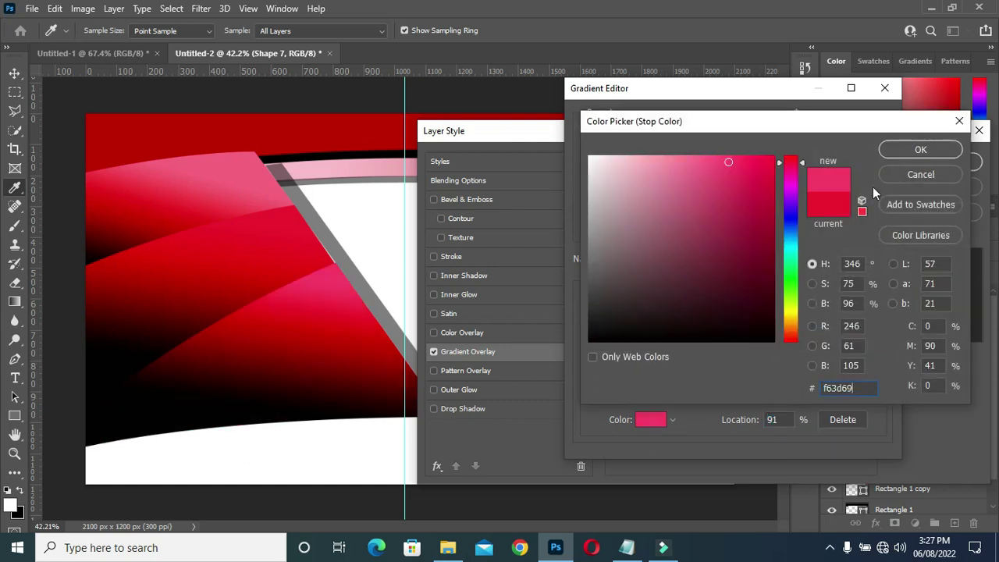
click(921, 150)
Step: Check the last stop's location against the third gradient in the Notepad notes and accept the edited gradient
click(626, 546)
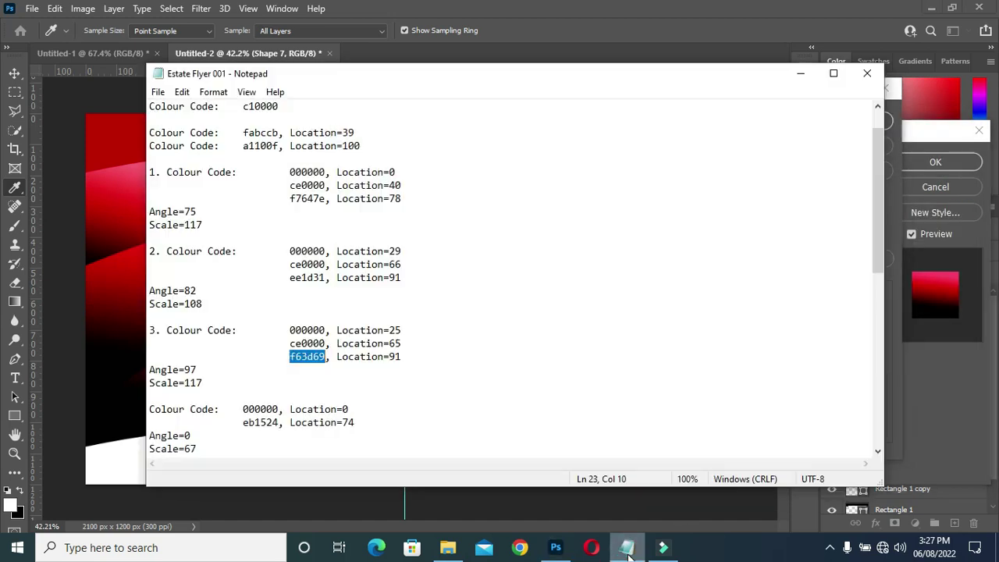
click(394, 360)
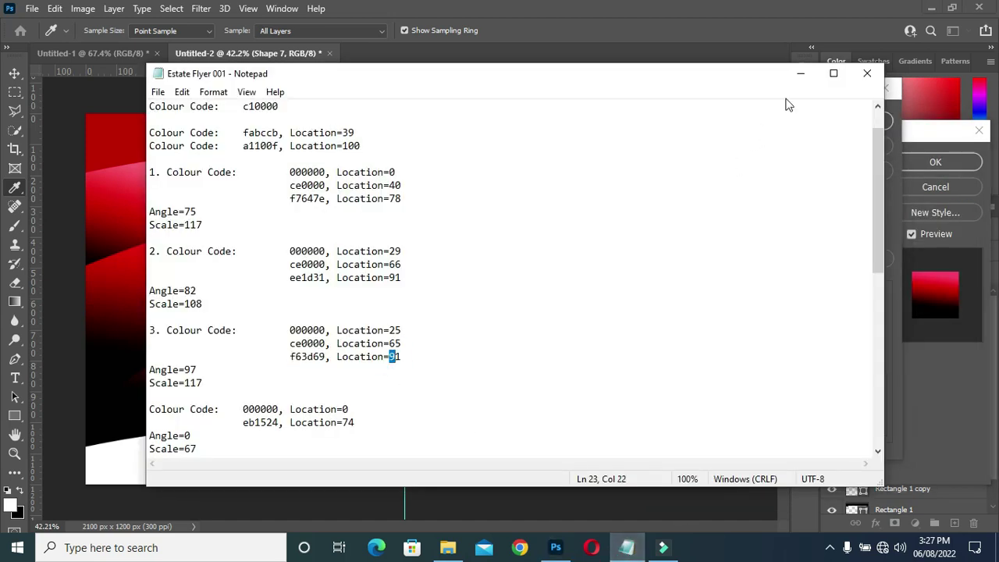
click(800, 73)
click(853, 357)
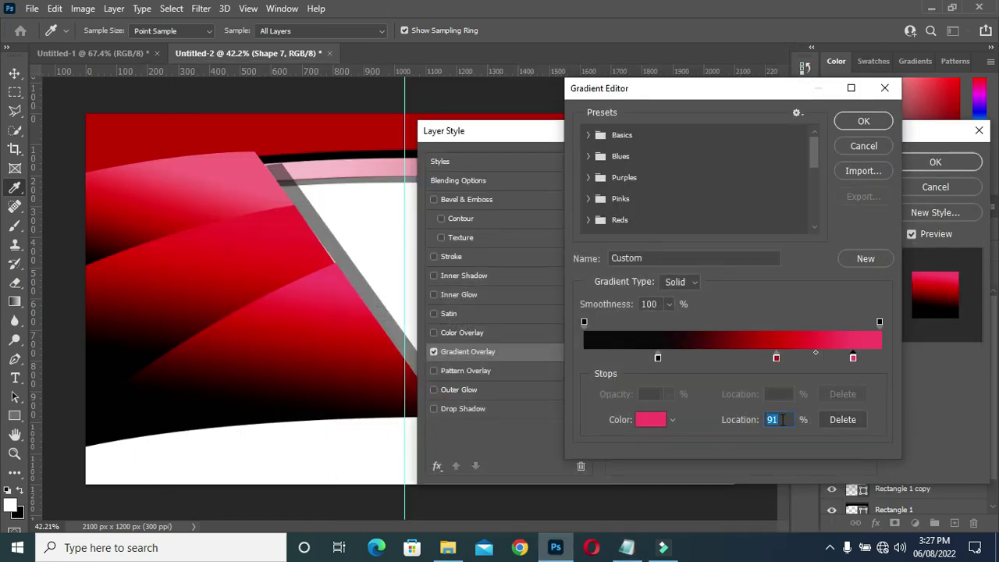
click(863, 120)
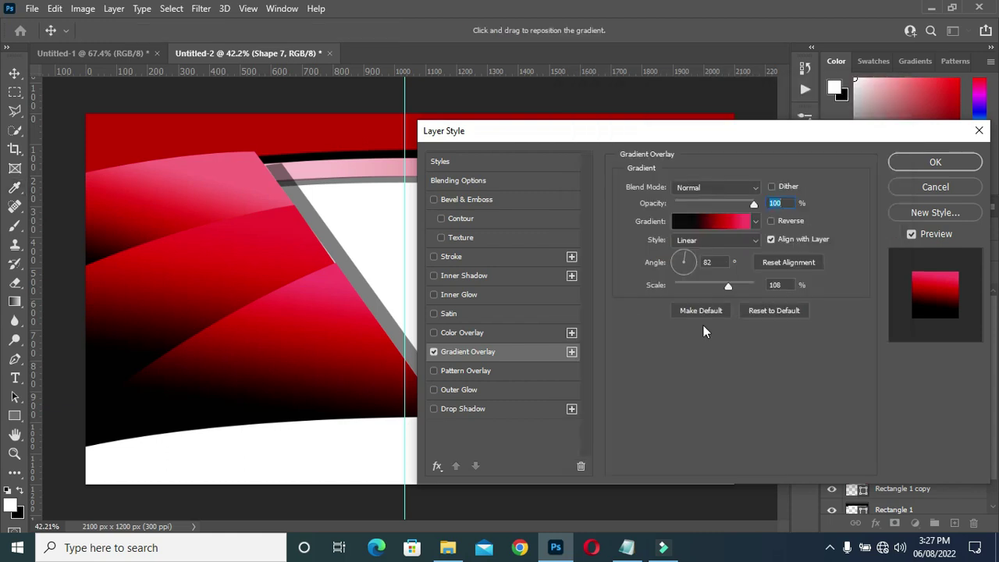
Step: Look up the third gradient's angle and scale in the notes, then apply angle 97° and scale 117% to the Shape 7 overlay
click(627, 547)
drag(201, 382, 168, 370)
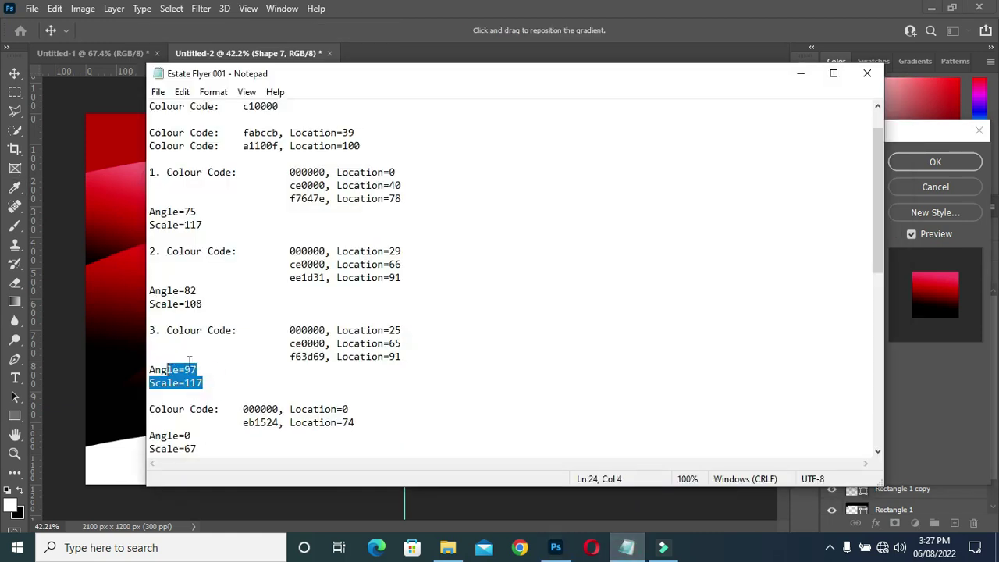
click(800, 74)
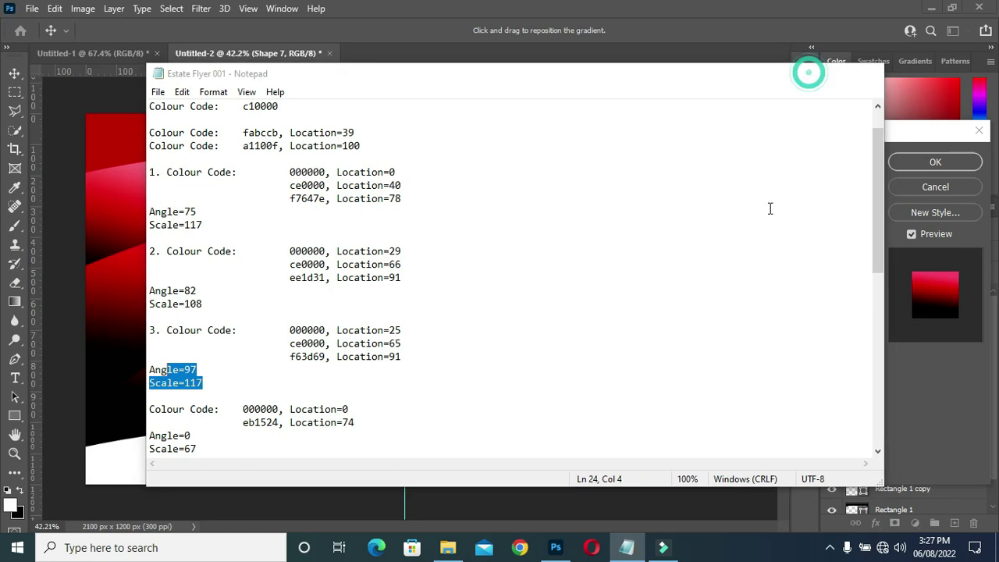
double_click(706, 262)
text(97)
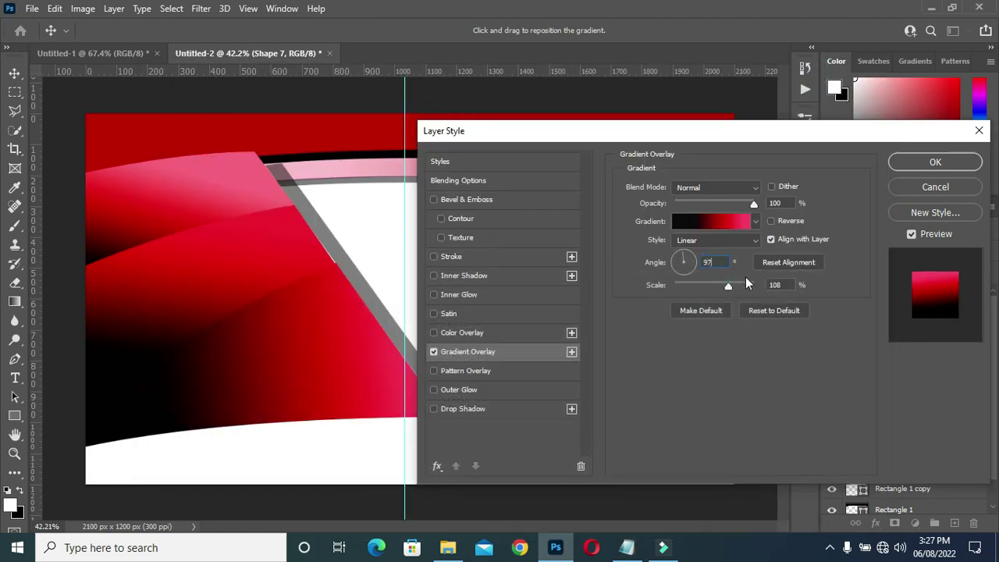
double_click(771, 285)
text(117)
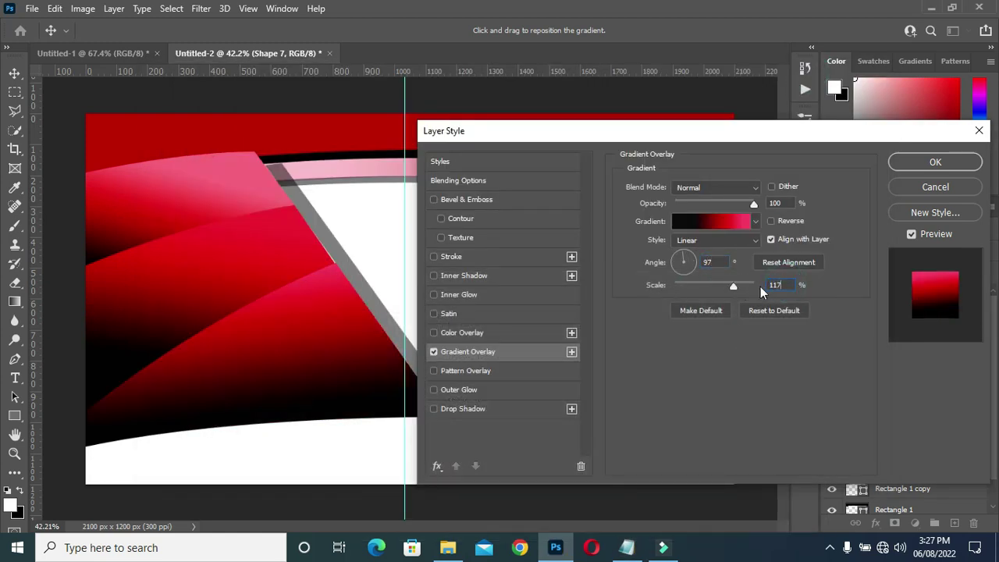
click(928, 163)
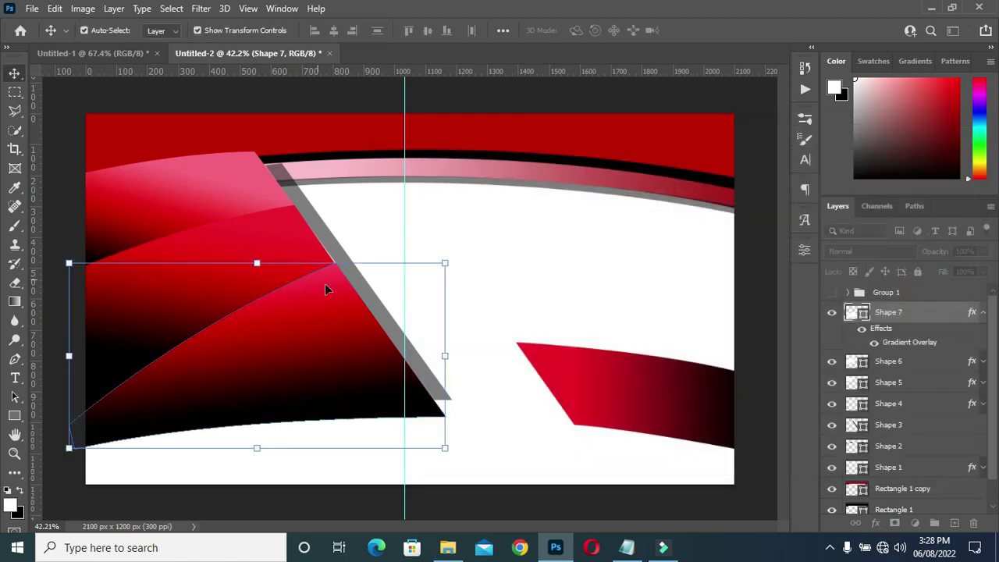
Step: Review the colour codes, stop locations, angles and scales of the gradients listed in the Notepad notes
scroll(387, 317, down, 1)
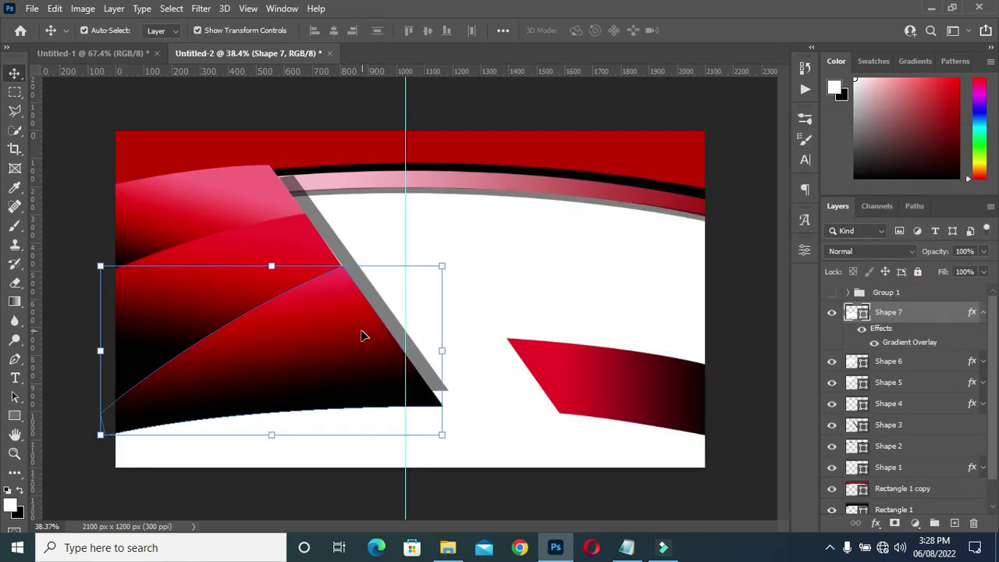
scroll(363, 335, up, 1)
scroll(361, 327, down, 1)
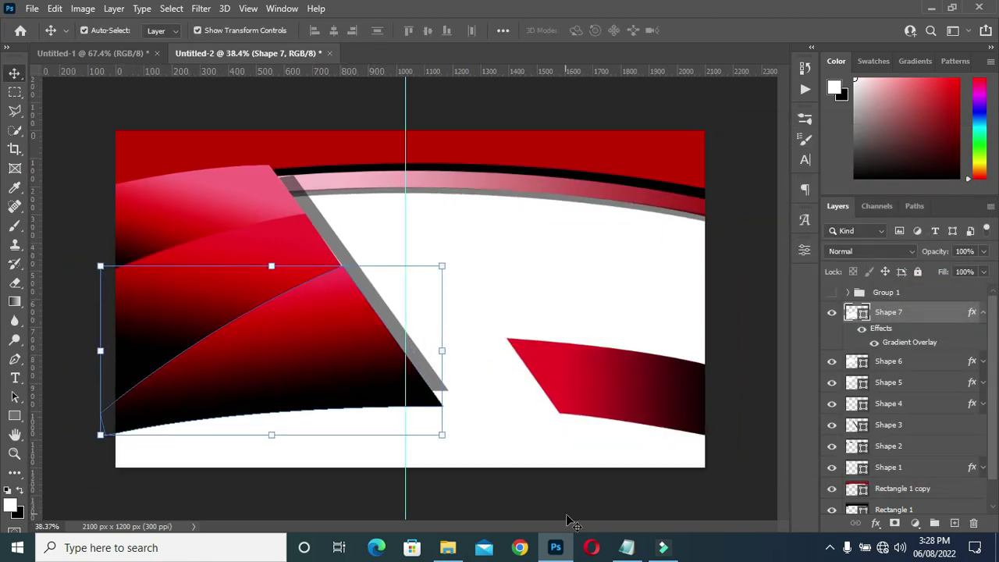
click(627, 547)
scroll(394, 142, up, 1)
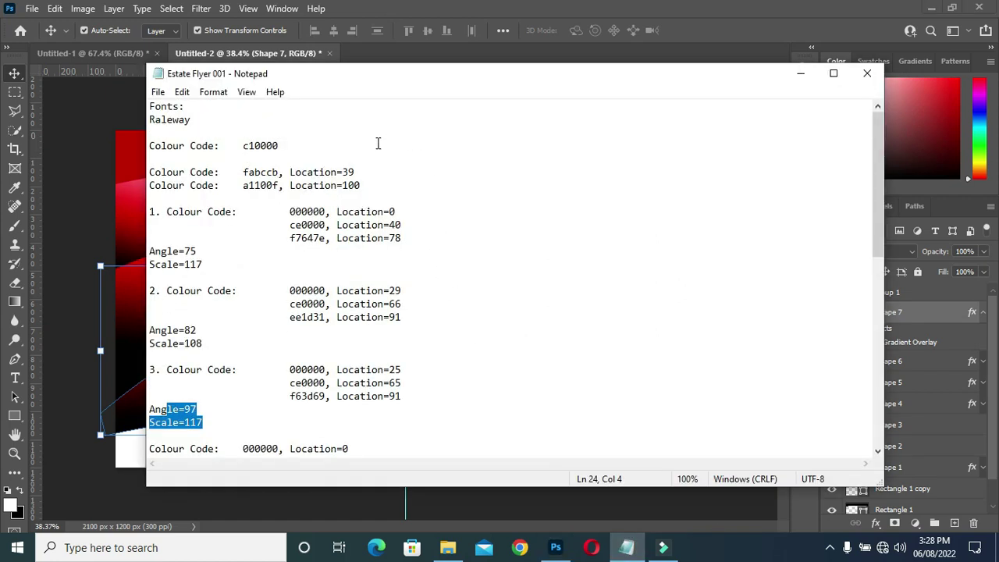
scroll(375, 159, down, 1)
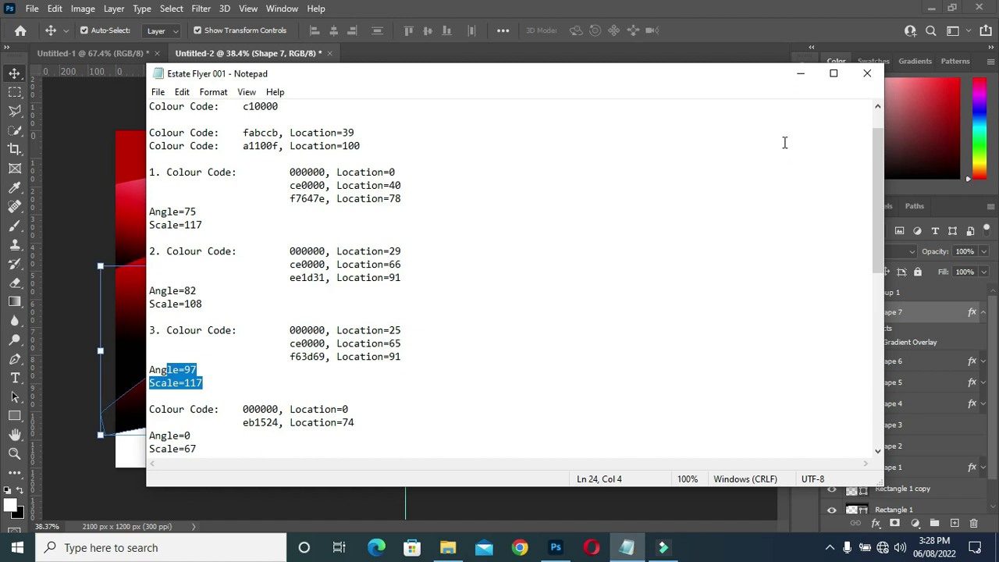
click(800, 73)
click(626, 547)
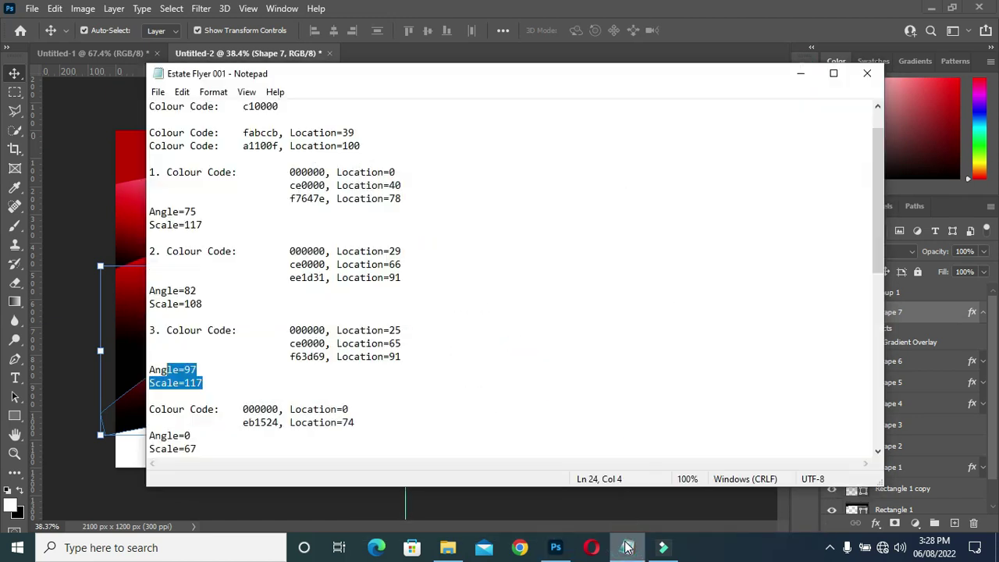
click(626, 547)
scroll(486, 383, down, 1)
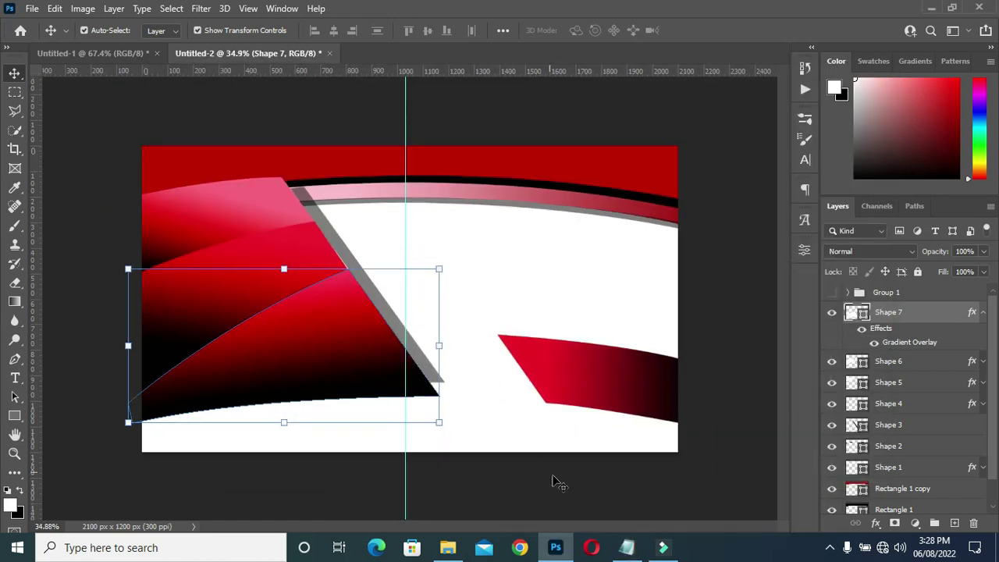
click(626, 547)
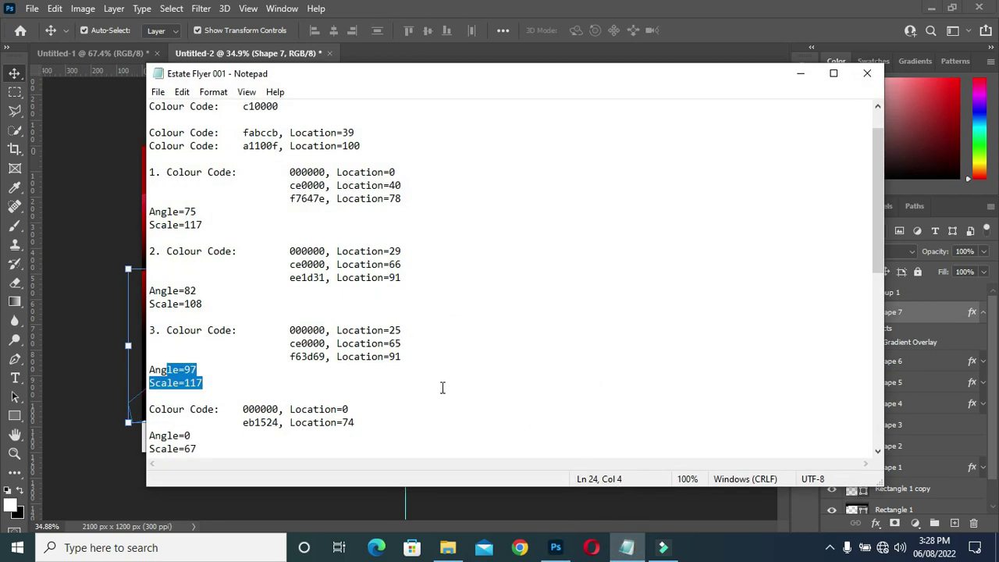
click(800, 74)
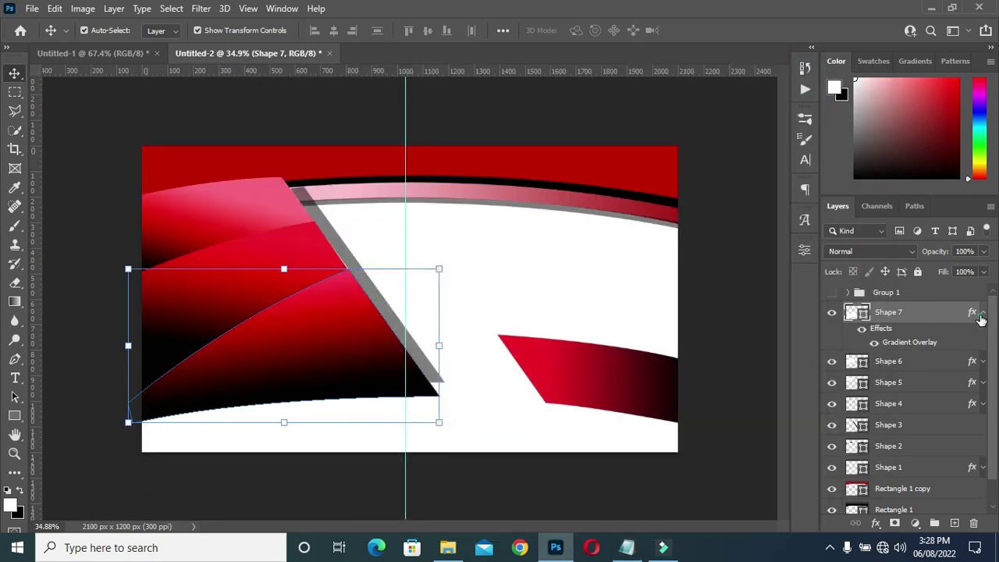
Step: Collapse the Shape 7 effects and nudge the diagonal grey strip slightly up and left against the red shapes' edges
click(981, 313)
click(723, 414)
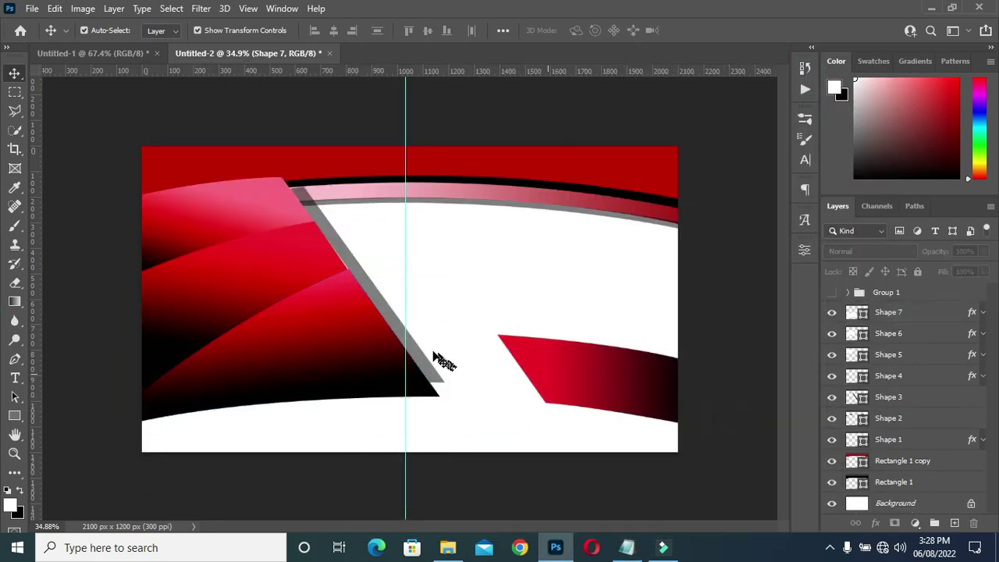
click(398, 328)
key(Up)
key(Up)
key(Up)
key(Up)
key(Up)
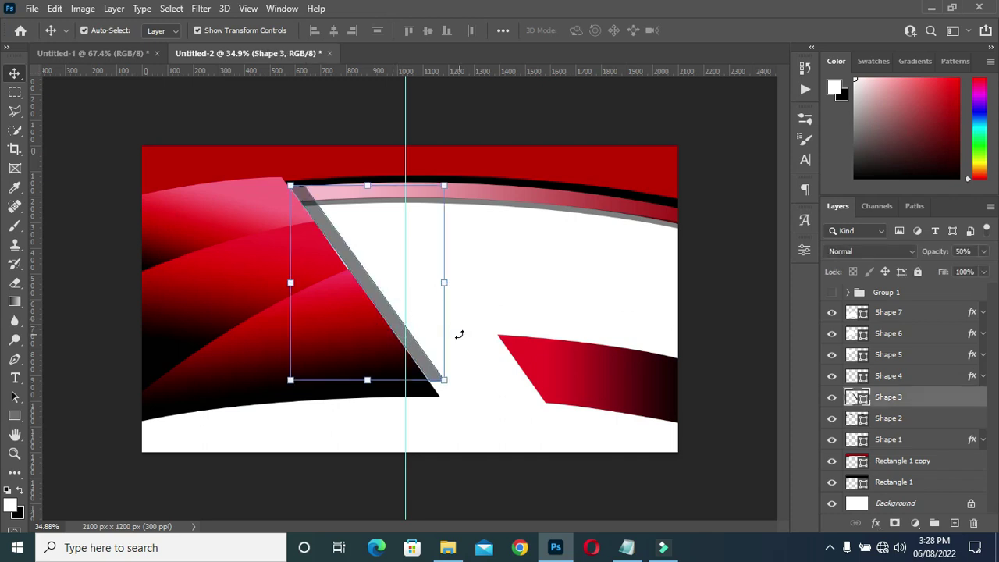
key(Left)
key(Left)
key(Left)
key(Left)
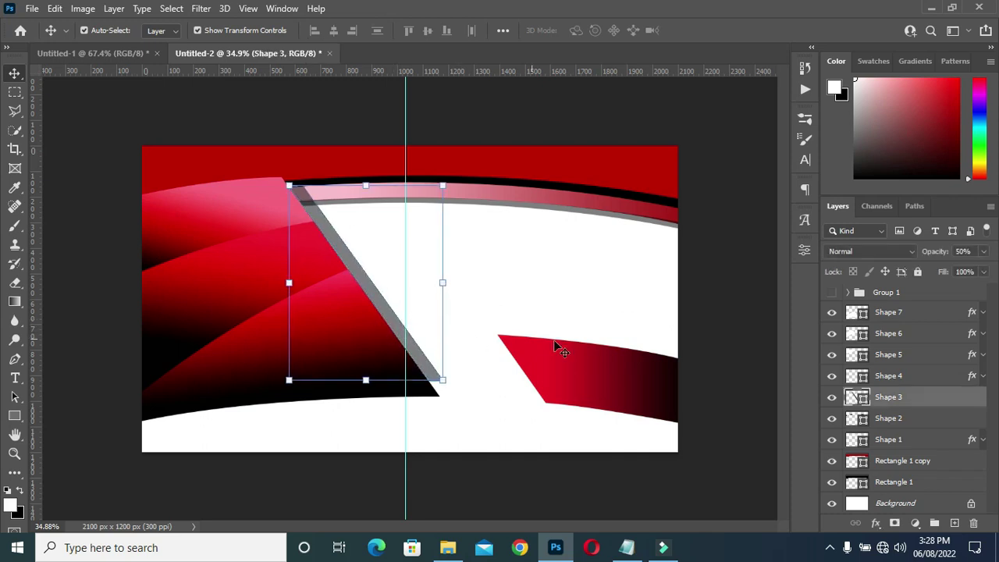
click(677, 365)
click(746, 315)
scroll(406, 306, down, 1)
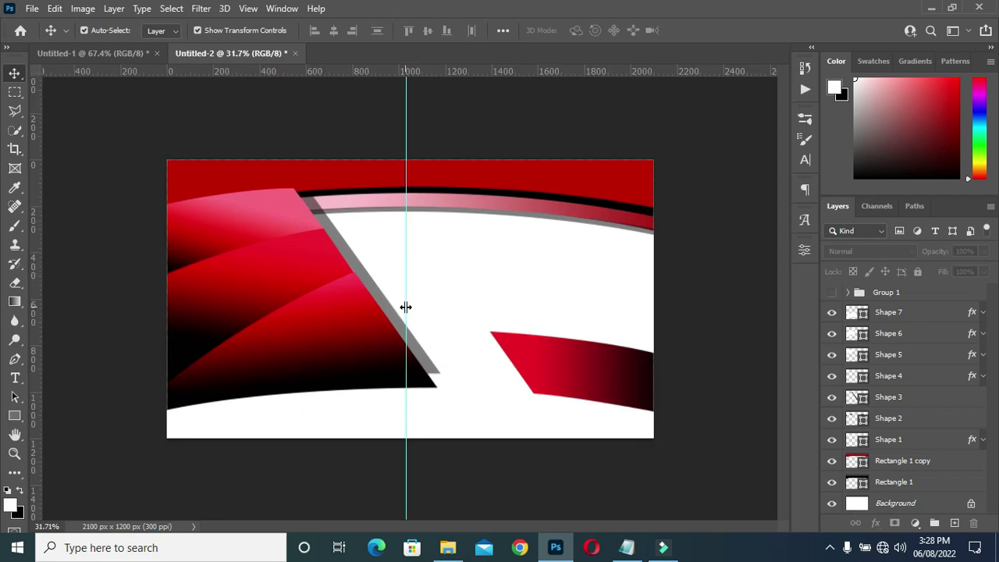
scroll(424, 224, up, 1)
click(431, 194)
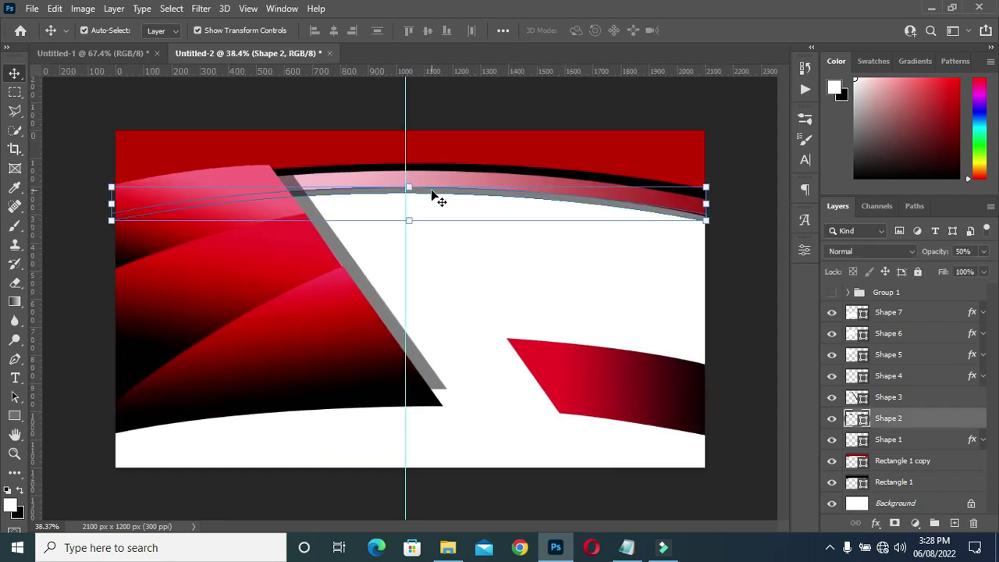
click(908, 400)
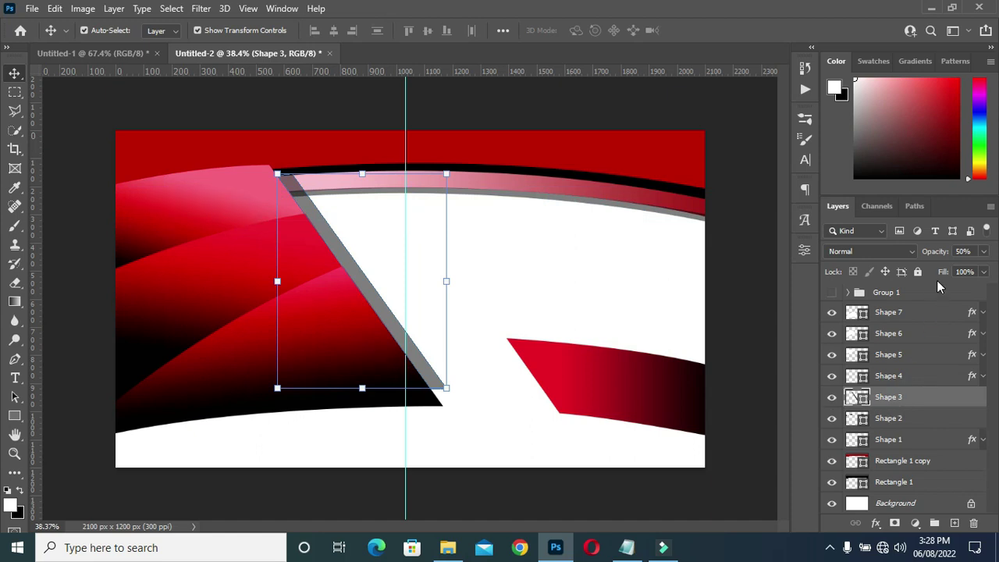
click(895, 376)
click(753, 394)
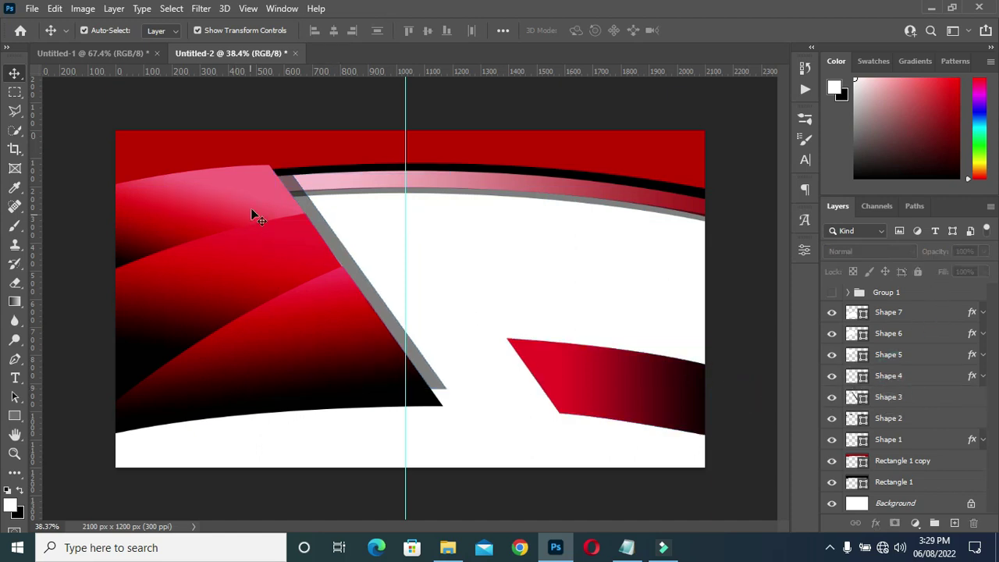
scroll(252, 212, down, 1)
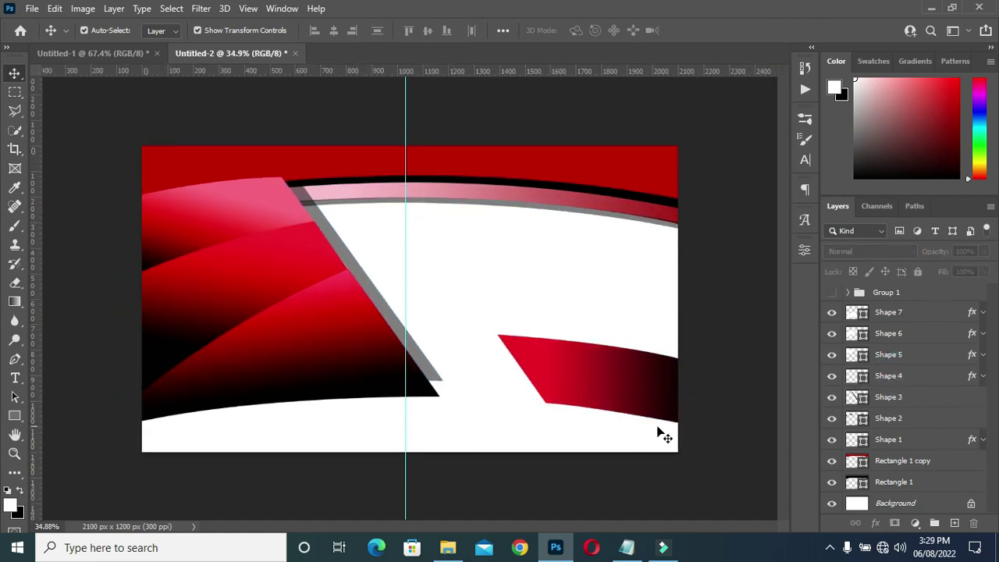
scroll(528, 275, up, 1)
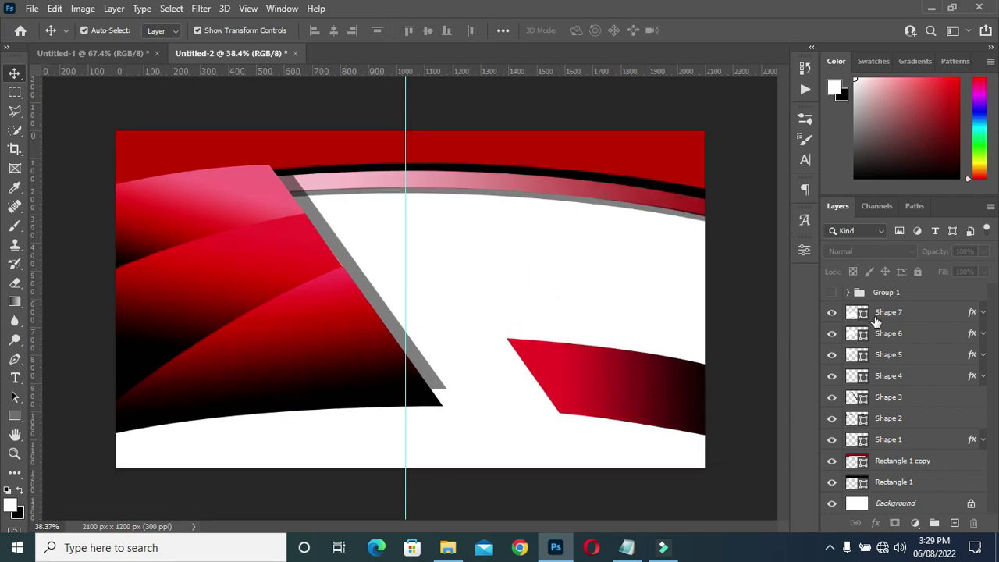
Step: Group all layers from Shape 7 down to Rectangle 1 and name the group BG
click(880, 313)
shift+click(899, 481)
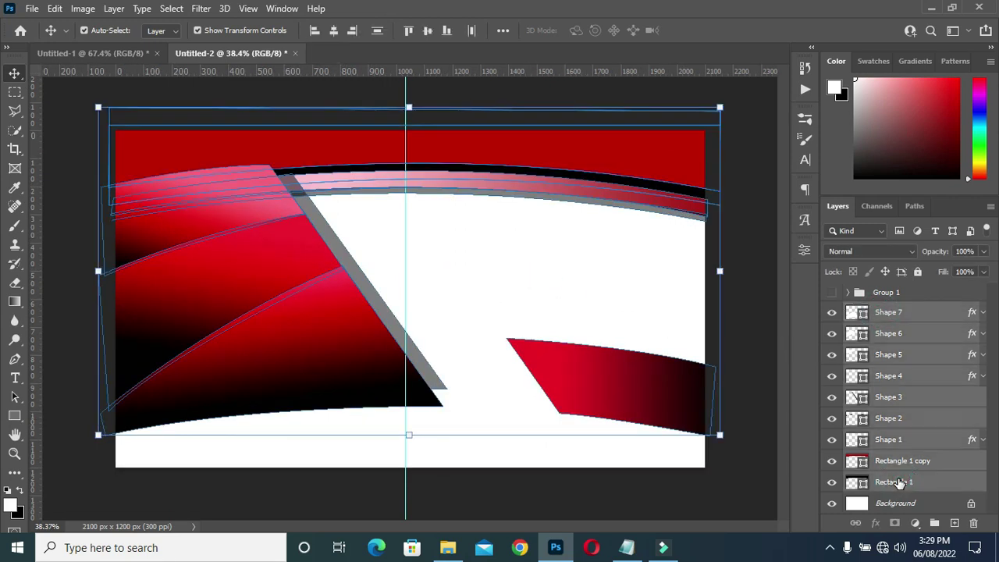
key(ctrl+g)
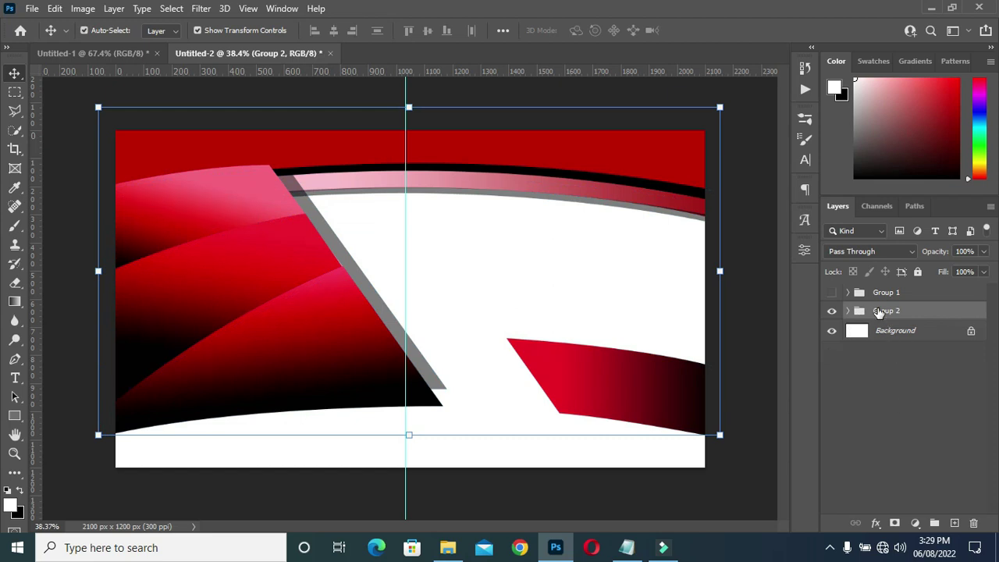
double_click(879, 311)
text(BG)
key(Return)
Step: With the Pen tool, draw a slanted four-sided strip about 336 × 242 px linking the lower black shape's tip to the red band's upper corner
click(848, 310)
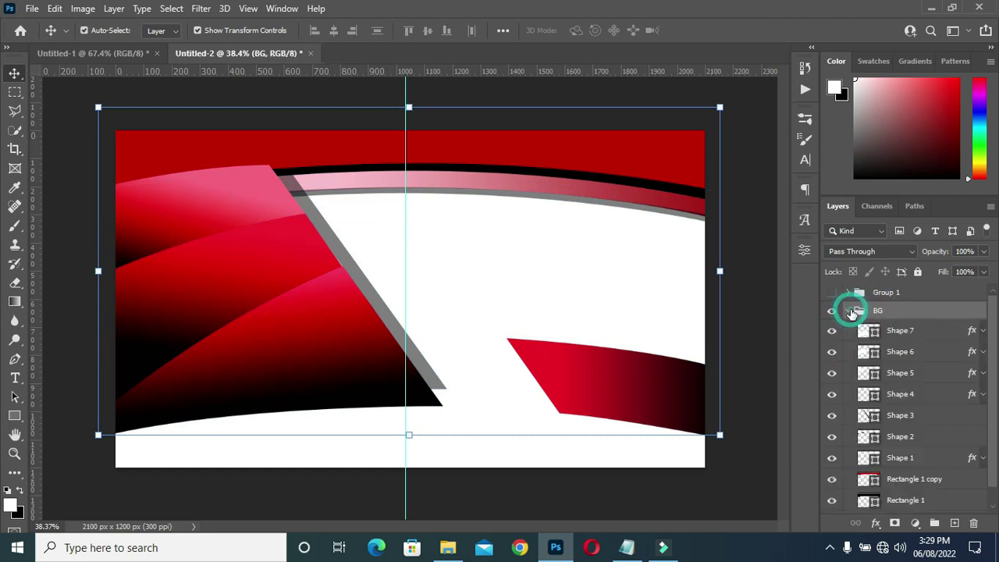
click(898, 330)
scroll(431, 411, up, 2)
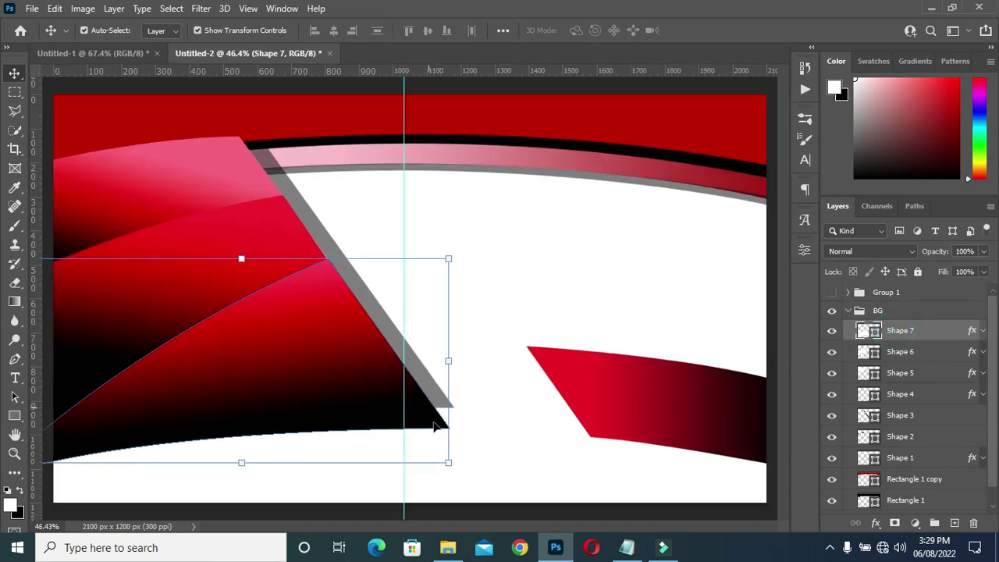
click(500, 511)
click(15, 358)
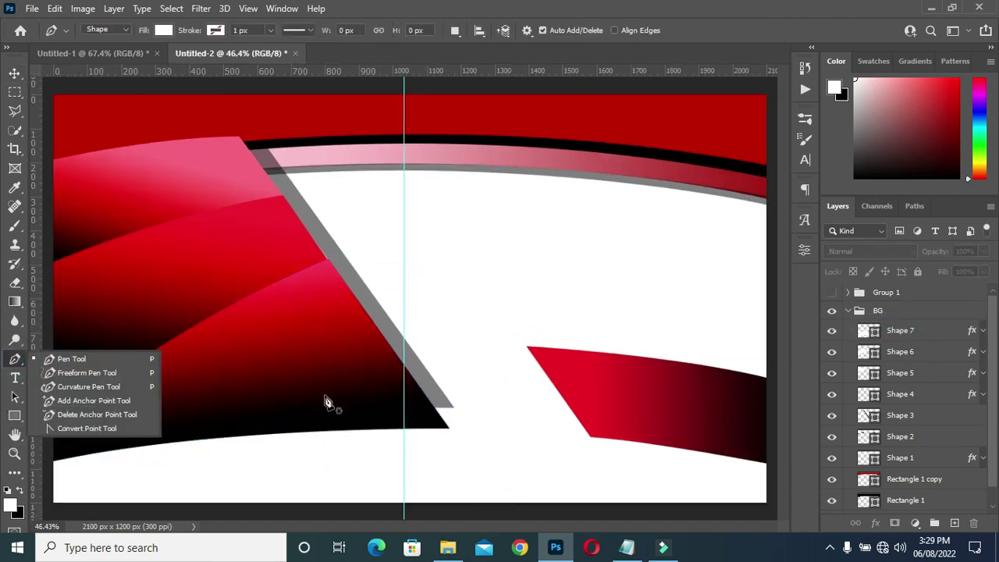
click(78, 358)
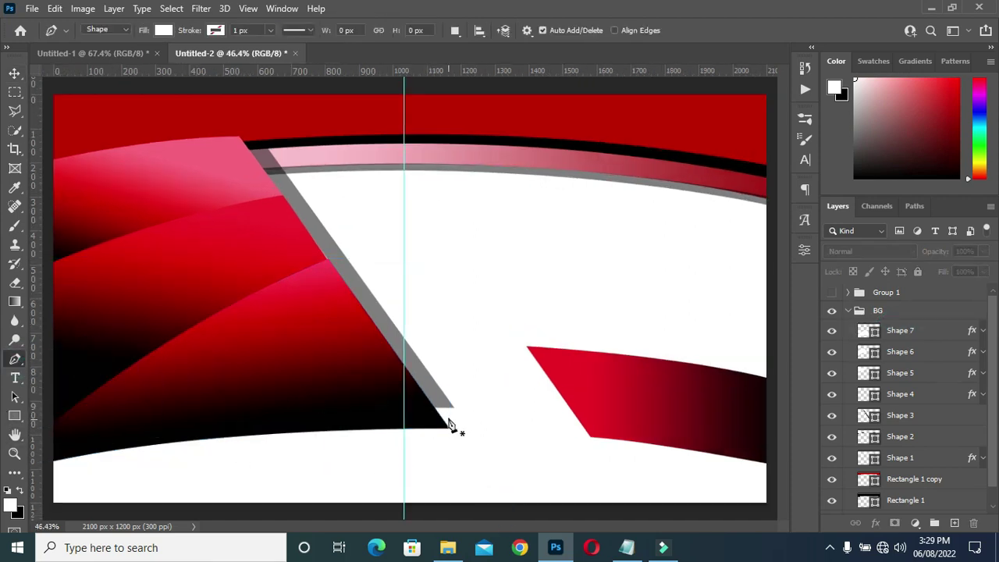
scroll(528, 351, up, 1)
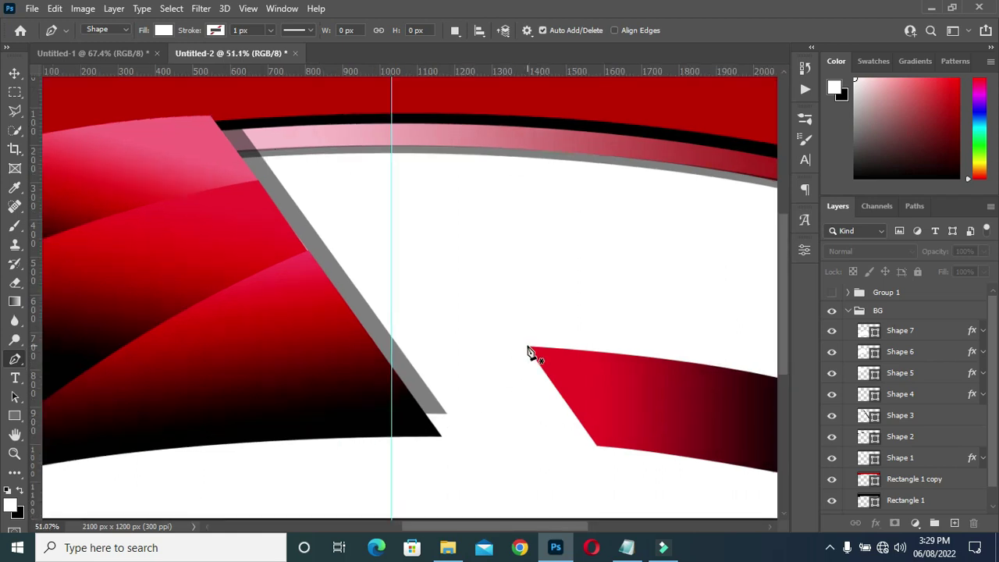
scroll(531, 352, up, 1)
click(527, 347)
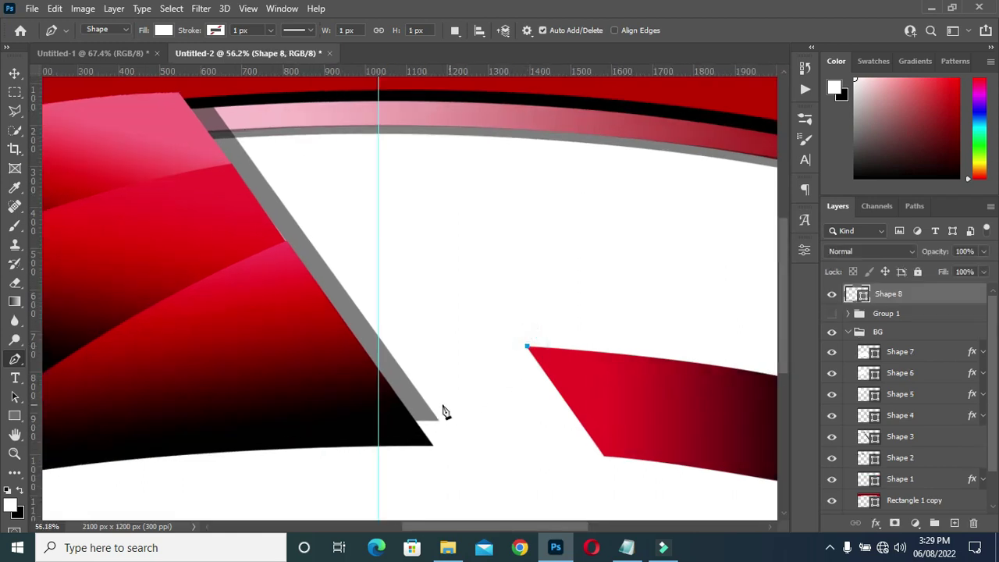
click(407, 420)
click(432, 444)
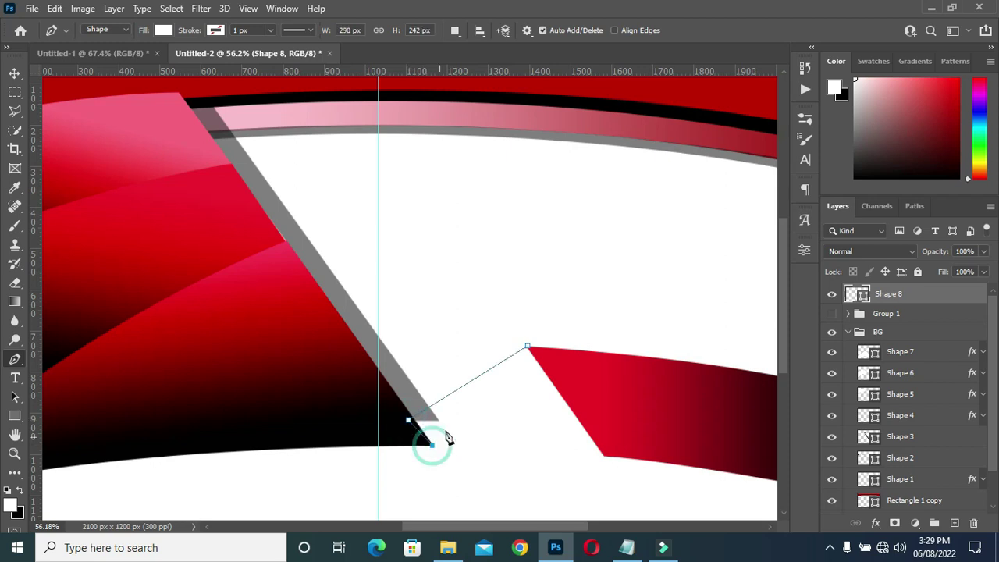
click(544, 365)
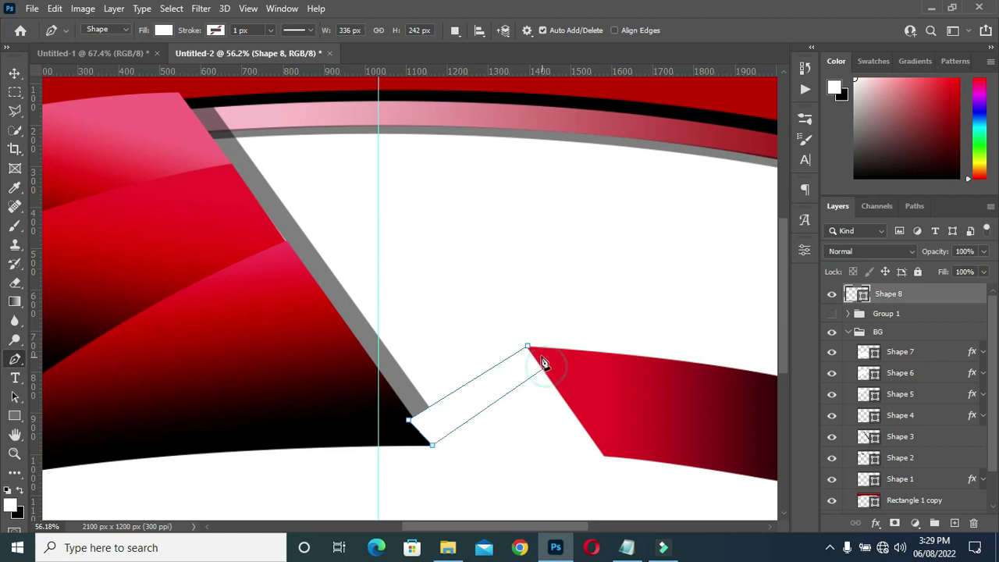
click(527, 349)
scroll(571, 361, down, 1)
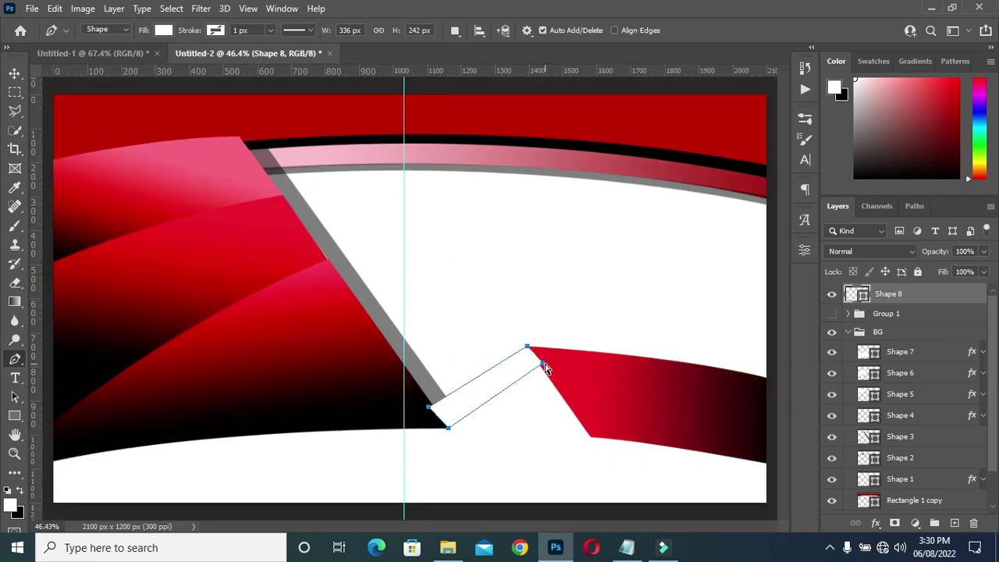
Step: Adjust the new strip's lower corner along the red band's edge and place its layer above Shape 7 in the BG group
drag(544, 367, 548, 366)
click(548, 366)
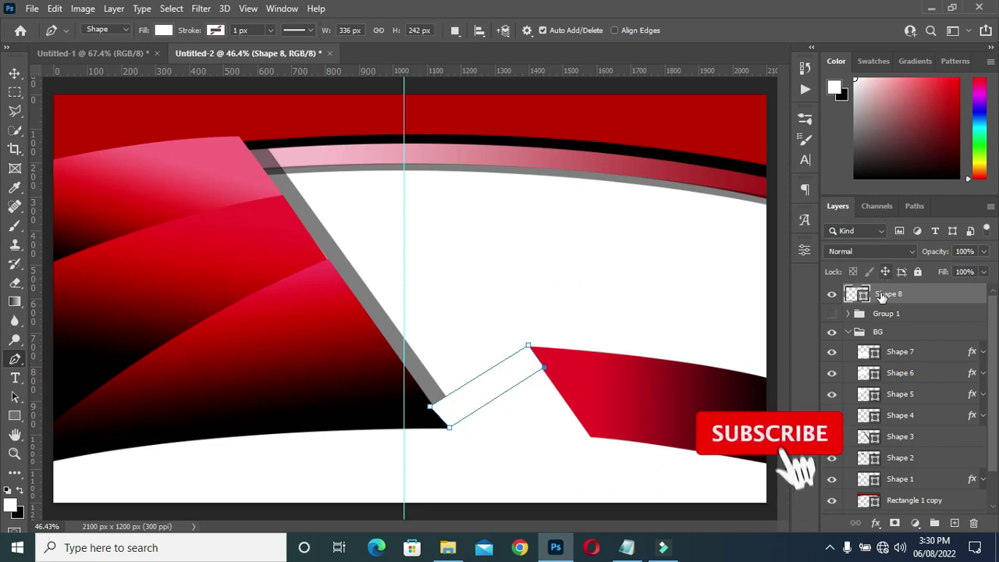
drag(901, 293, 874, 331)
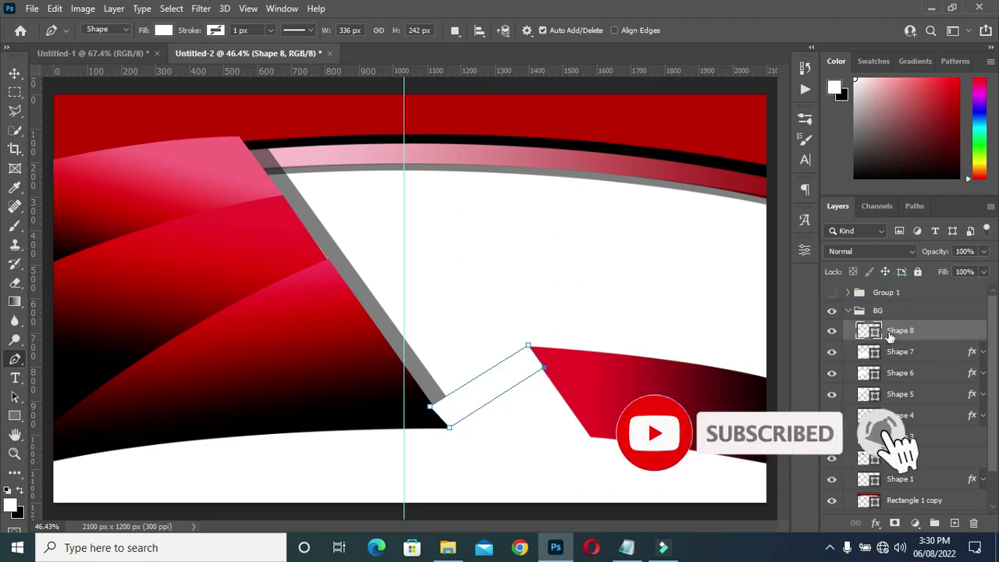
Step: Change the slanted strip's fill colour to black, 000000
key(v)
double_click(872, 333)
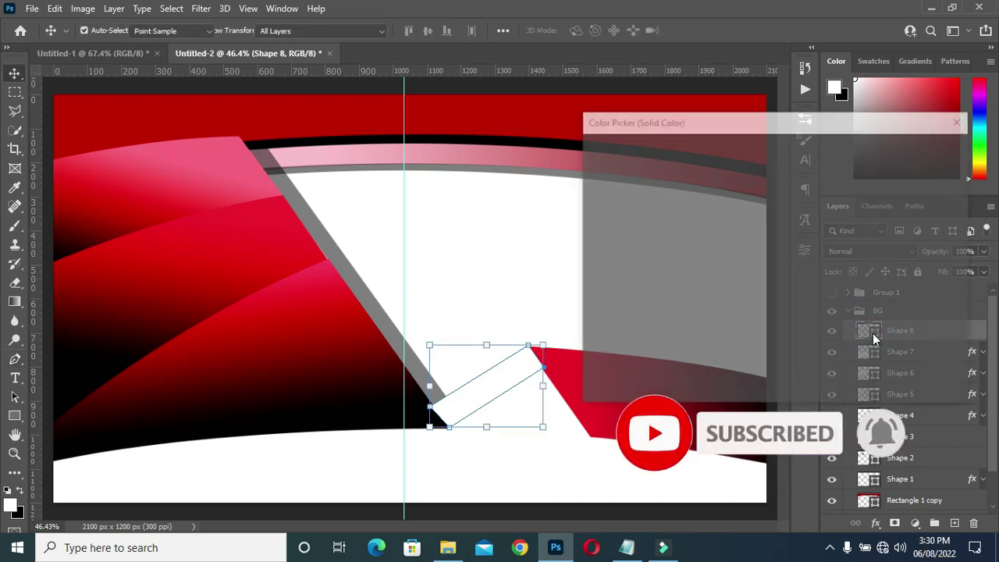
drag(660, 314, 589, 341)
click(919, 149)
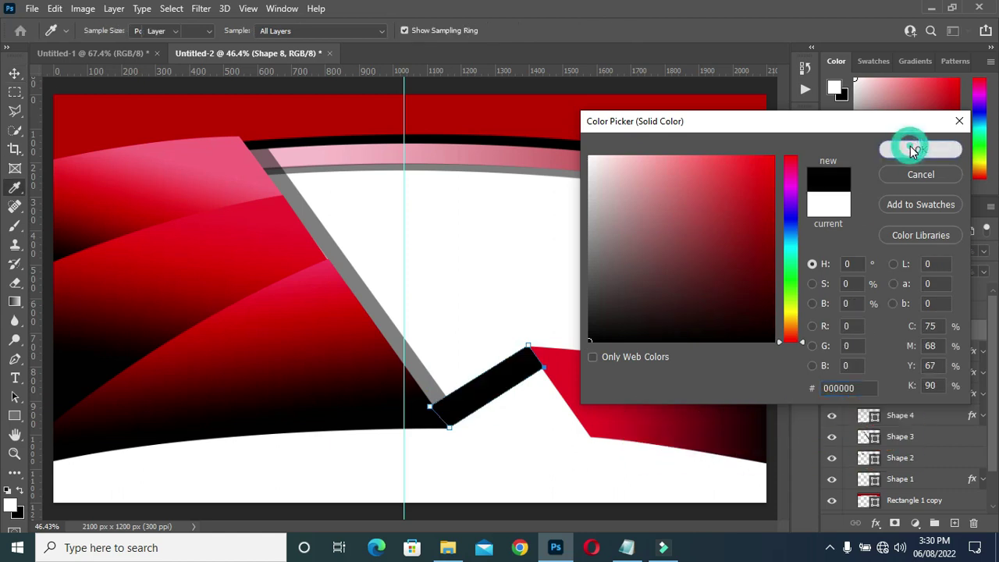
click(541, 474)
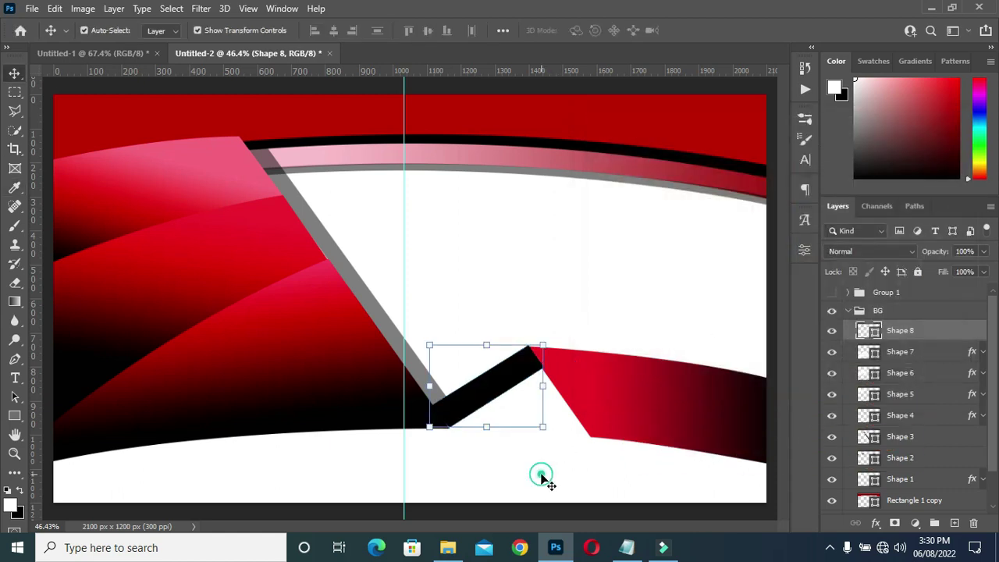
Step: Scale the black slanted strip up to about 101.7% so its lower corner overlaps the large black shape's tip
click(459, 420)
scroll(465, 426, up, 2)
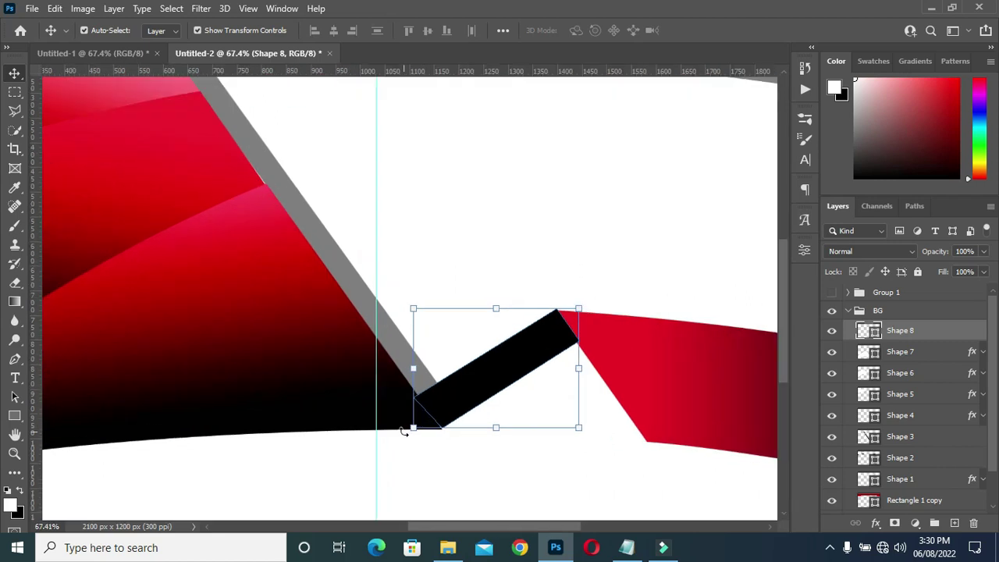
mouse_move(413, 429)
mouse_down()
mouse_move(404, 434)
mouse_move(413, 430)
mouse_up()
click(435, 452)
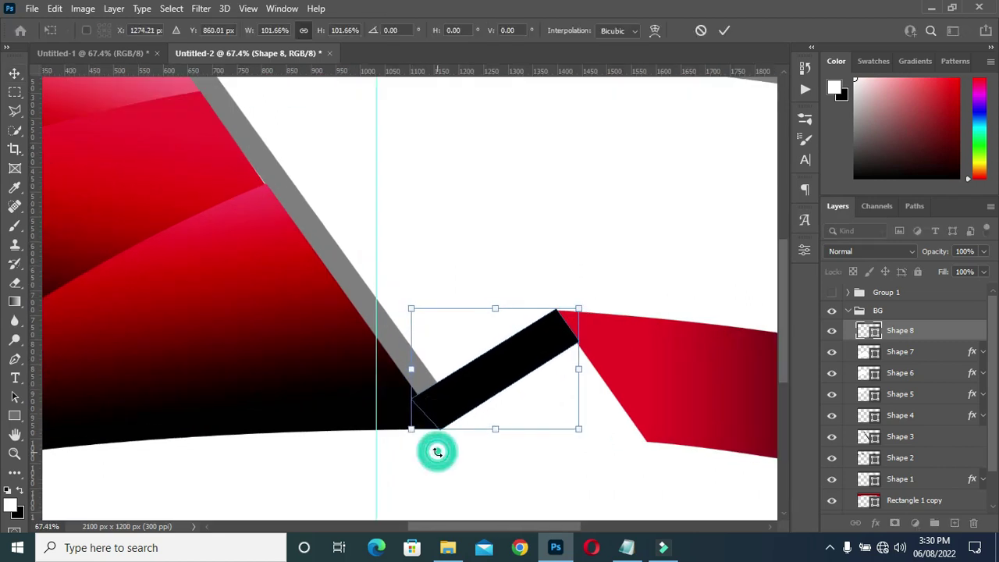
click(439, 462)
scroll(515, 382, down, 1)
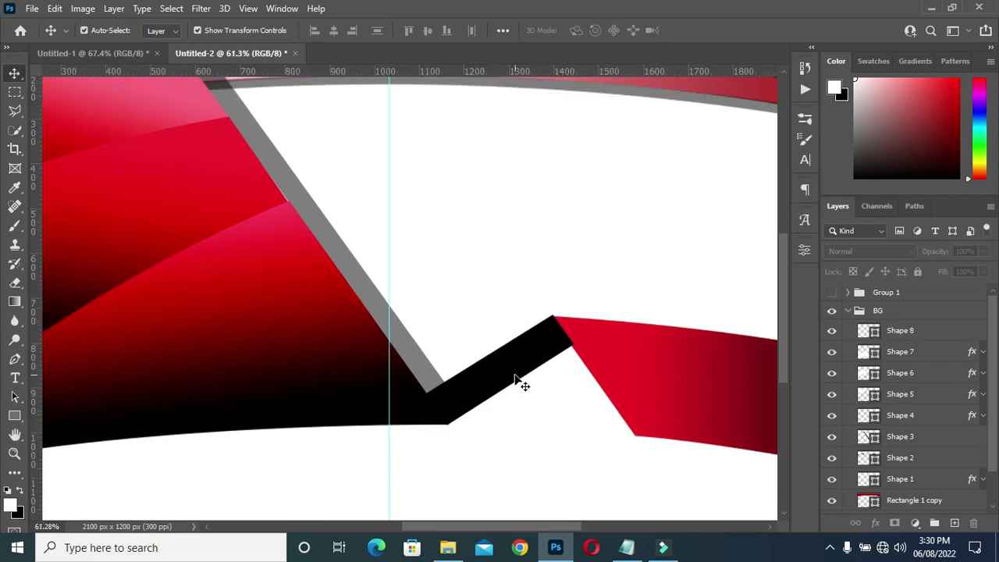
Step: Move the Shape 8 layer down the stack to sit between Shape 4 and Shape 3
click(521, 371)
scroll(893, 331, down, 2)
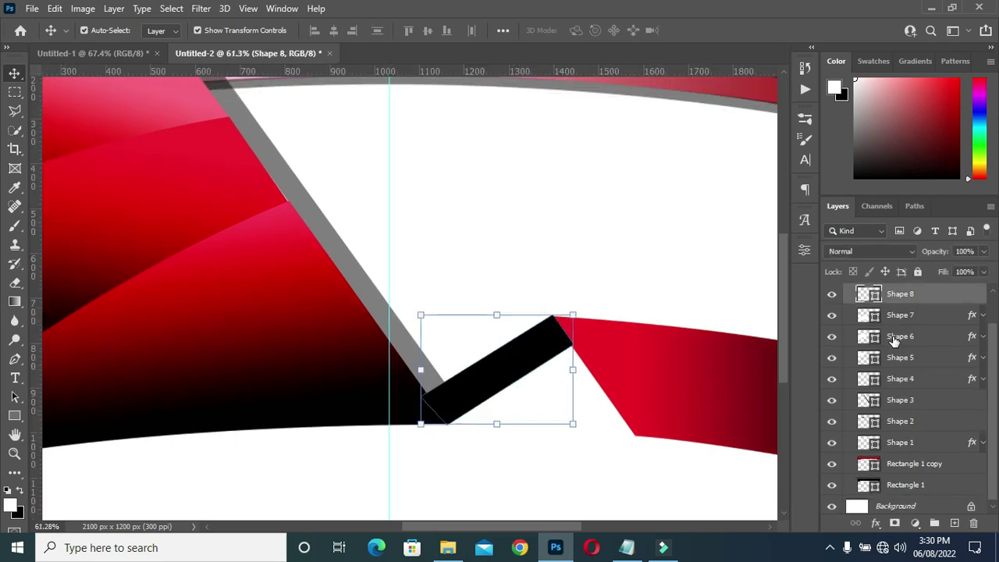
click(897, 318)
click(924, 295)
drag(924, 295, 923, 389)
click(661, 511)
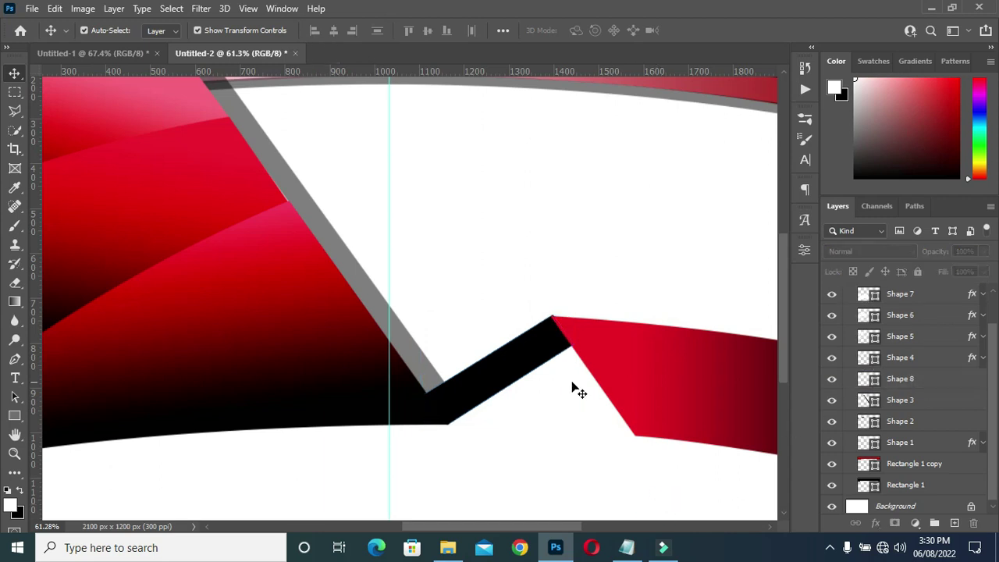
Step: Scale the black strip down to about 98.7%, aligning its top with the red band's corner and its bottom with the black shape's edge
scroll(523, 346, up, 7)
click(504, 390)
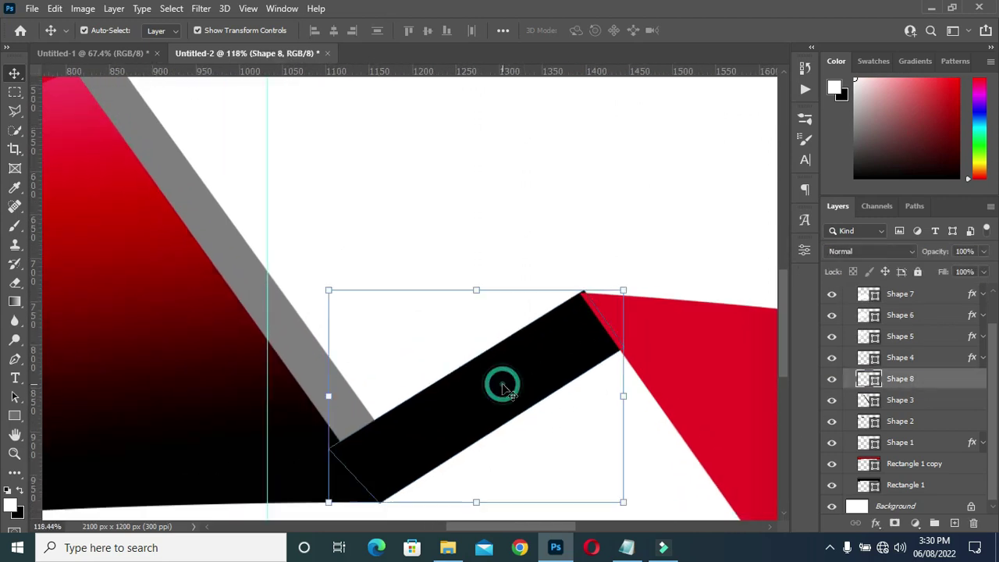
drag(475, 287, 476, 294)
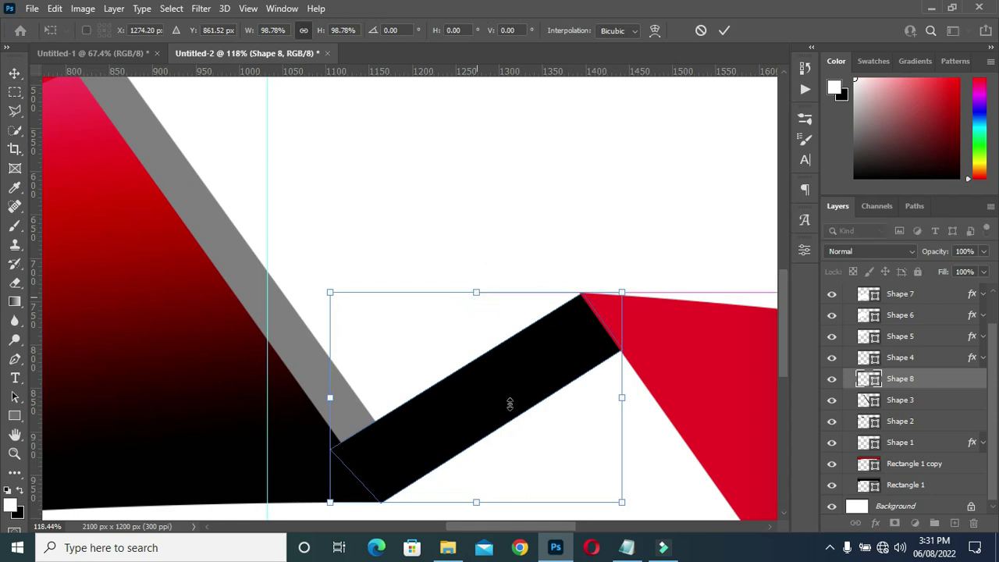
scroll(480, 479, down, 1)
drag(476, 499, 447, 527)
scroll(780, 336, down, 2)
scroll(476, 385, up, 3)
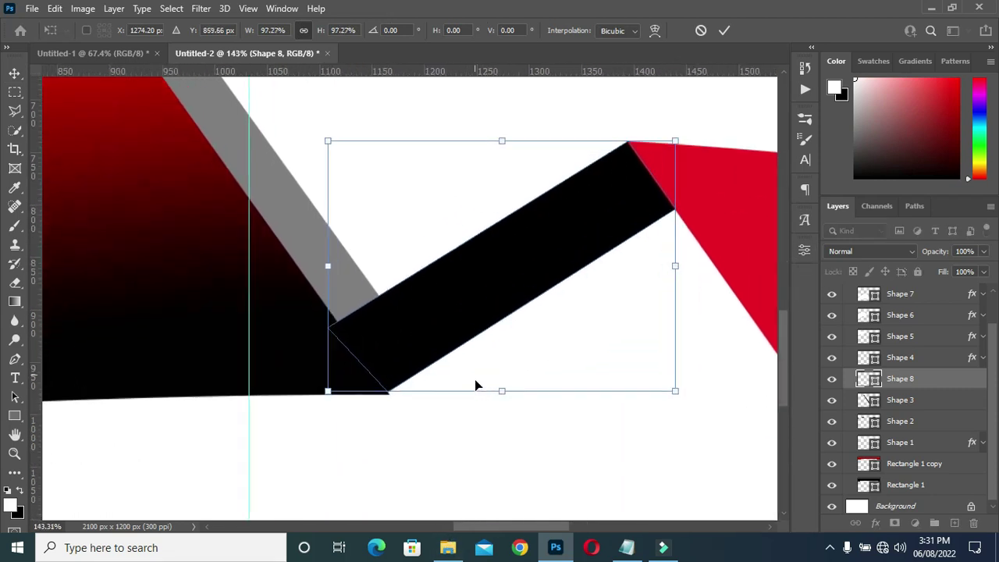
drag(501, 390, 501, 394)
click(724, 29)
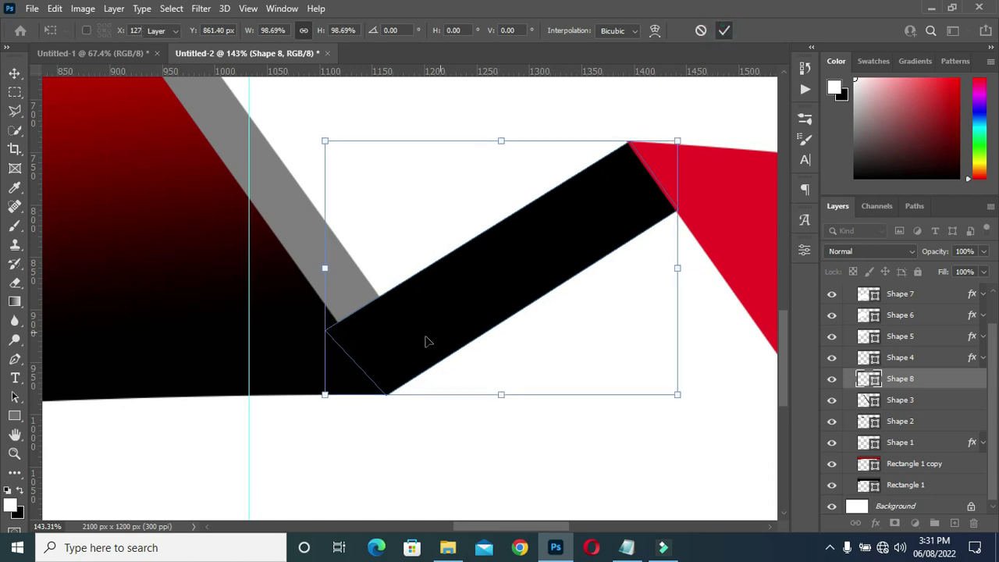
scroll(504, 274, down, 3)
scroll(504, 273, down, 5)
click(472, 468)
scroll(513, 406, down, 1)
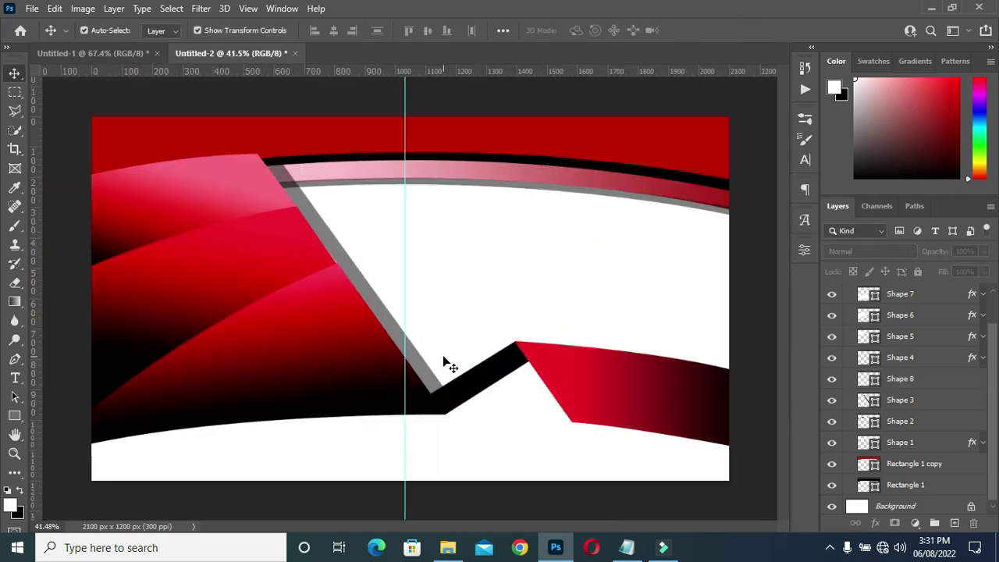
Step: Draw a black rectangle about 490 × 49 px directly above Shape 3, running from the grey strip's lower end across to the red band
scroll(497, 380, down, 1)
scroll(460, 404, up, 1)
click(498, 380)
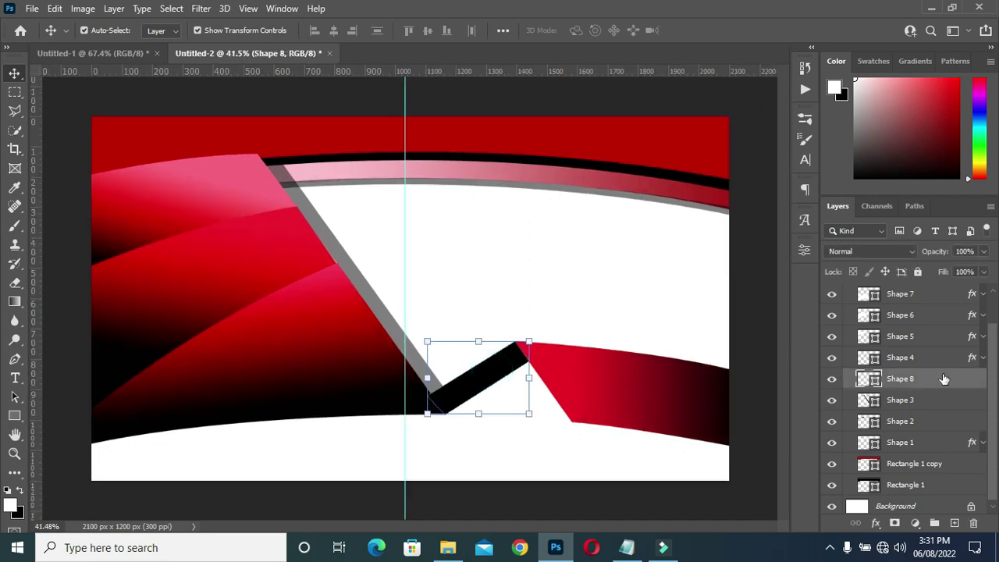
click(905, 401)
click(14, 415)
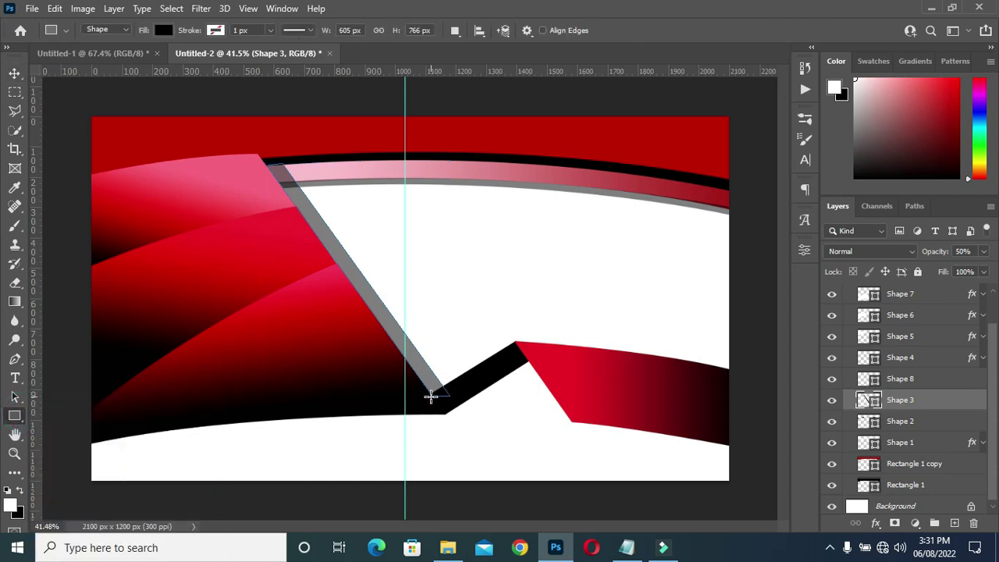
drag(431, 394, 578, 407)
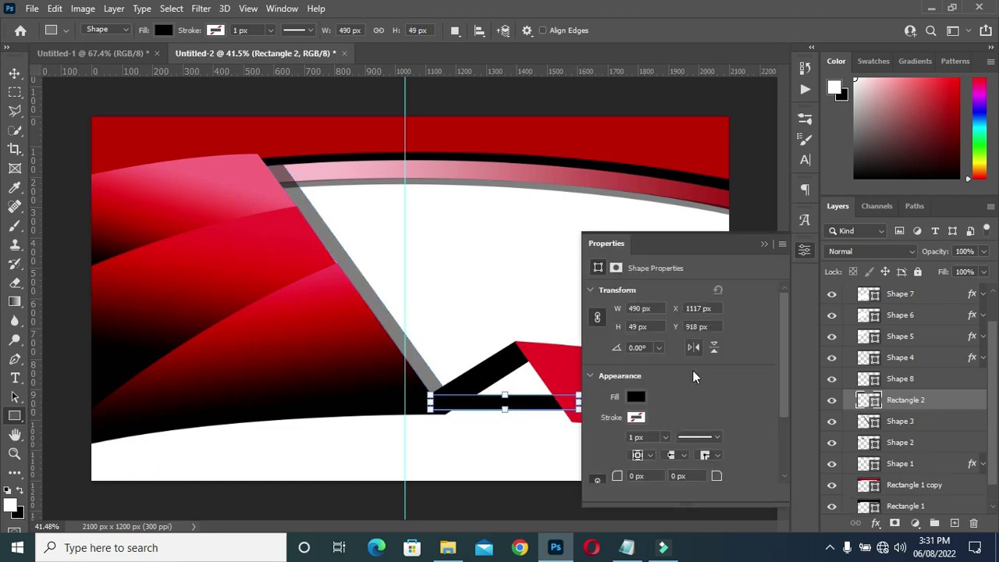
Step: Set Rectangle 2 to 50% opacity and reduce its height to a thin grey strip, lowering its upper edge
click(768, 245)
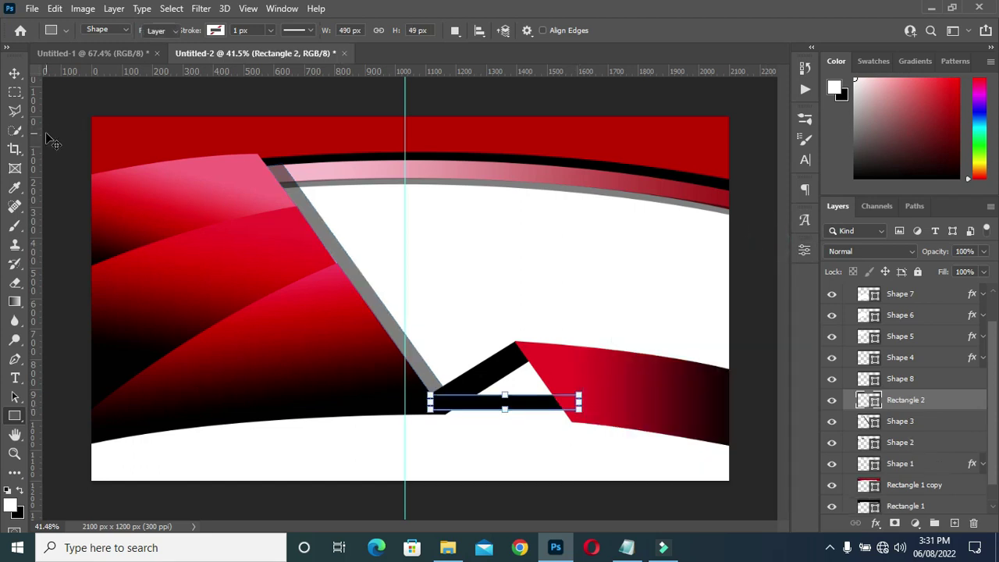
key(v)
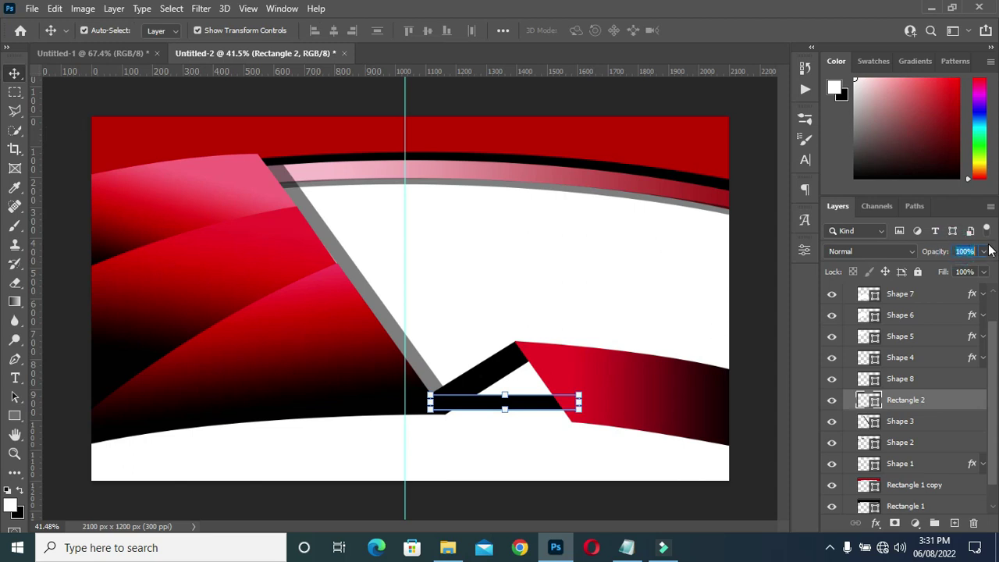
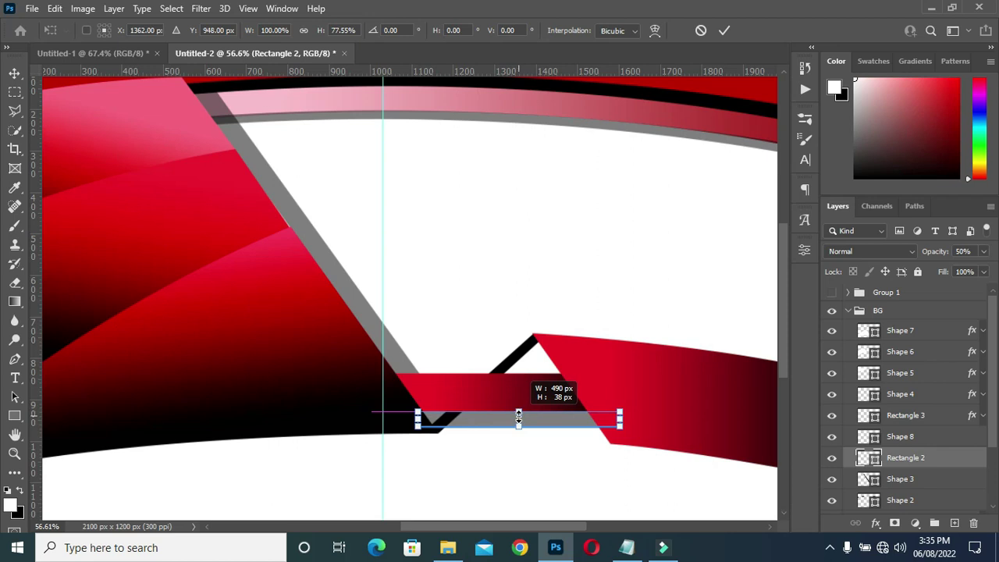
key(Return)
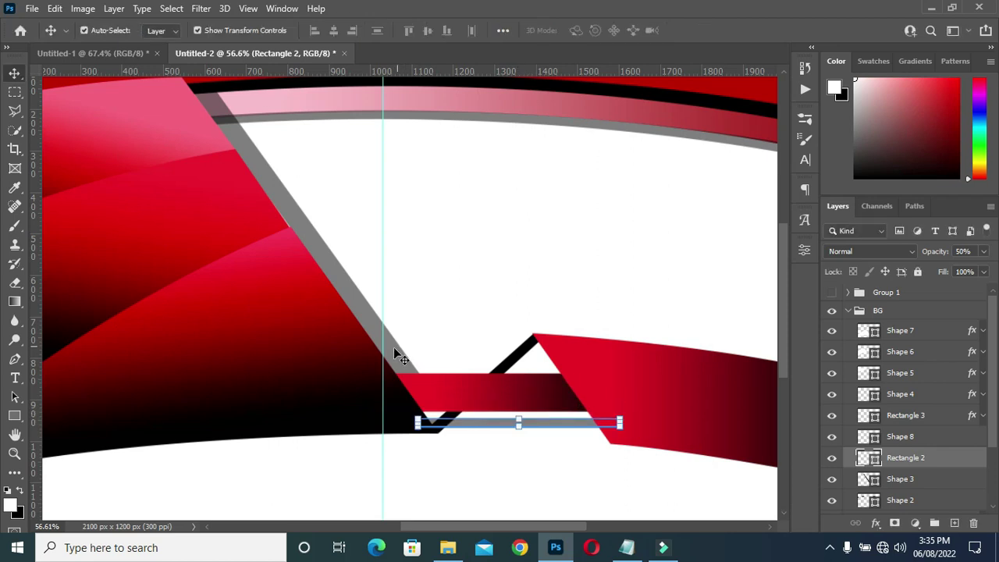
Step: Stretch the red-to-black gradient Rectangle 3 downward to about 130% of its height, keeping its width and upper edge
click(417, 379)
drag(322, 407, 323, 422)
scroll(380, 410, down, 3)
key(Return)
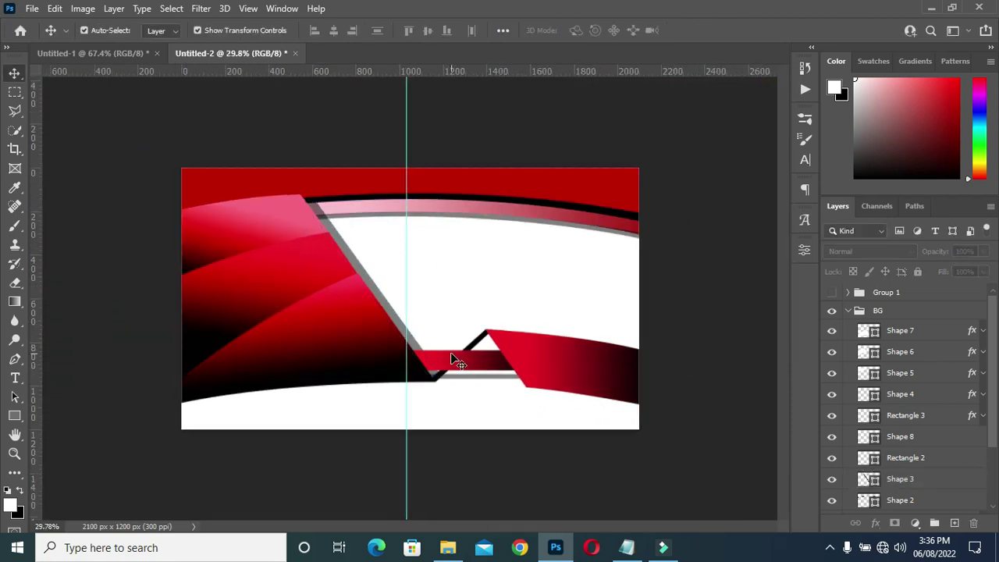
scroll(450, 358, up, 3)
click(464, 379)
drag(489, 375, 488, 399)
scroll(488, 401, up, 2)
drag(551, 389, 551, 392)
scroll(551, 391, down, 2)
drag(474, 432, 474, 433)
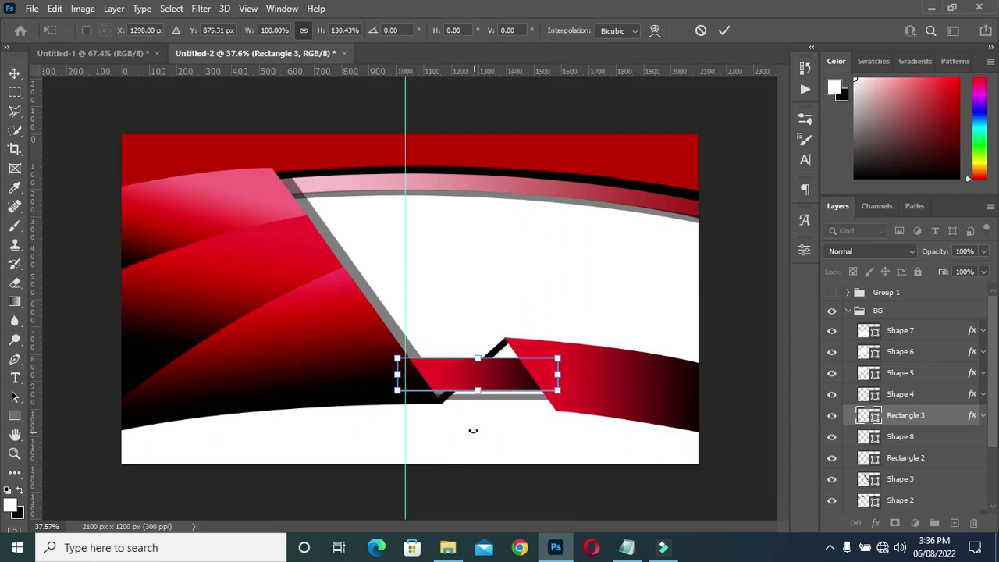
key(Return)
Step: Copy the line "COMPANY NAME" from the Estate Flyer 001 notes in Notepad
scroll(481, 392, down, 1)
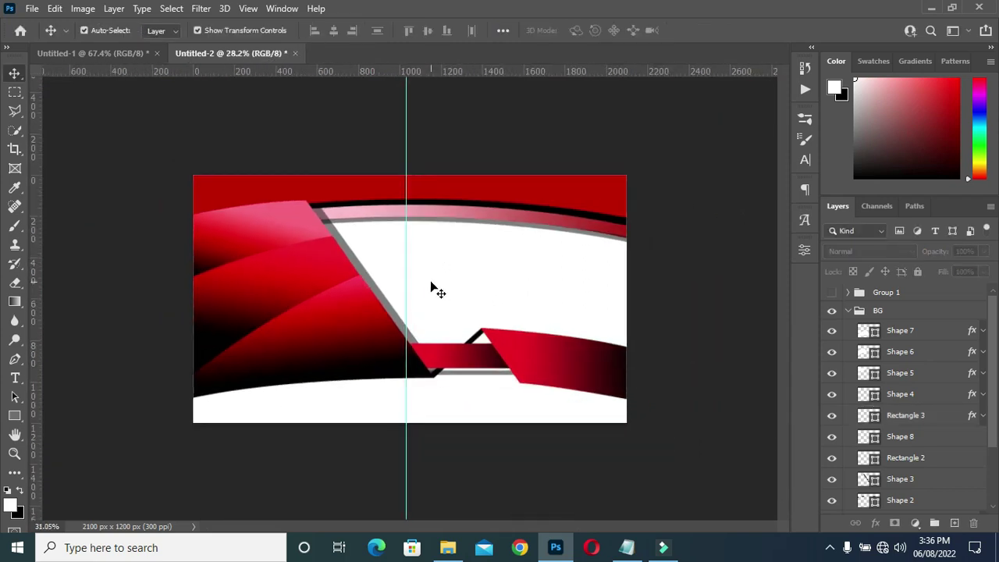
scroll(464, 339, up, 1)
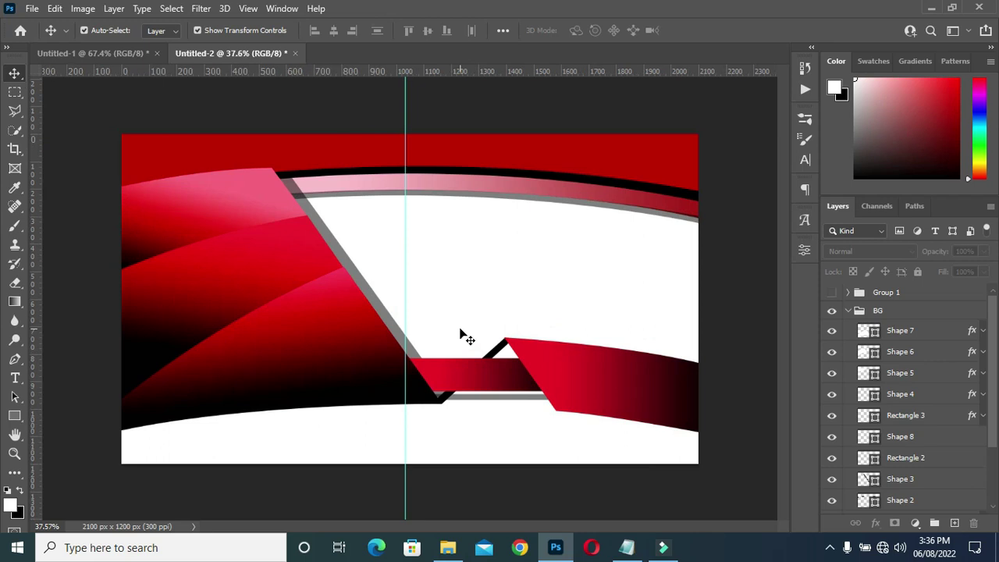
click(638, 548)
scroll(385, 342, down, 4)
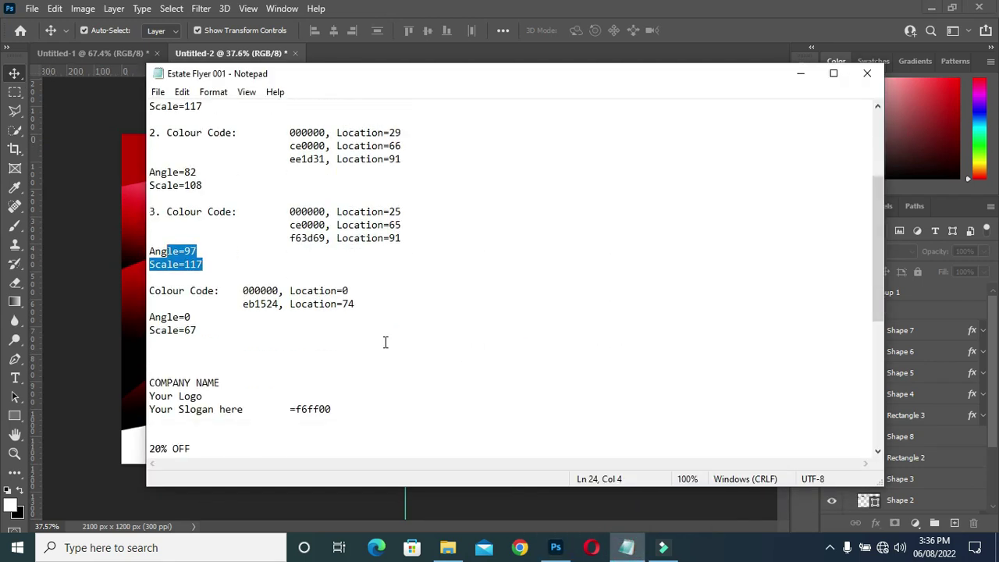
drag(149, 264, 220, 264)
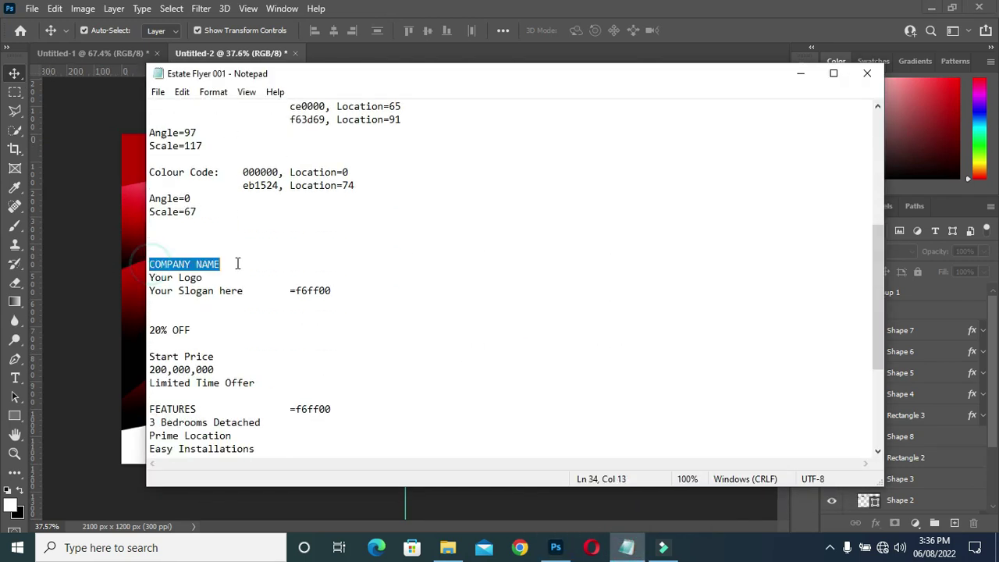
key(ctrl+c)
click(806, 75)
Step: In Photoshop, add a text layer with the copied "COMPANY NAME" in the red header, coloured white (ffffff)
key(t)
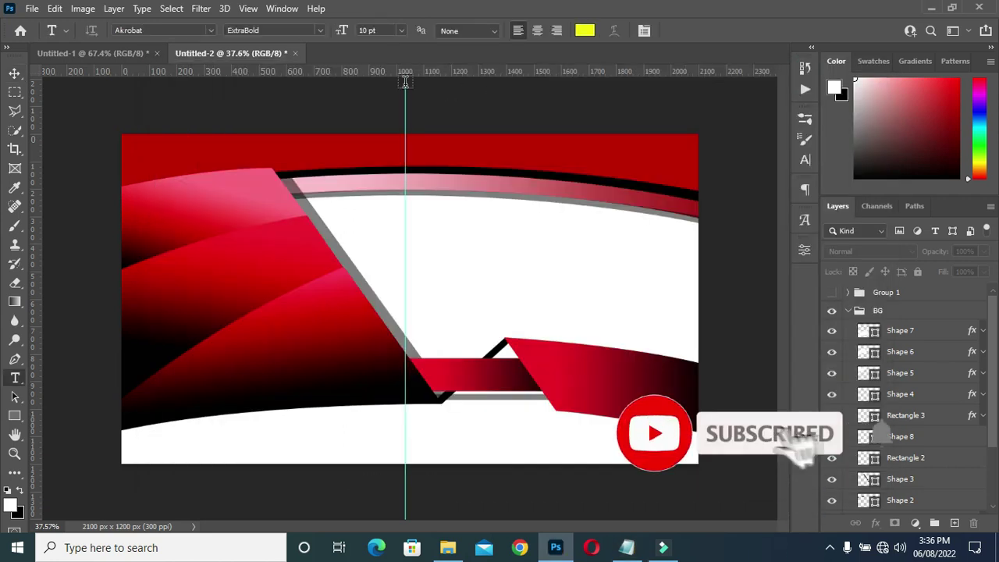
click(180, 155)
click(584, 30)
text(ffffff)
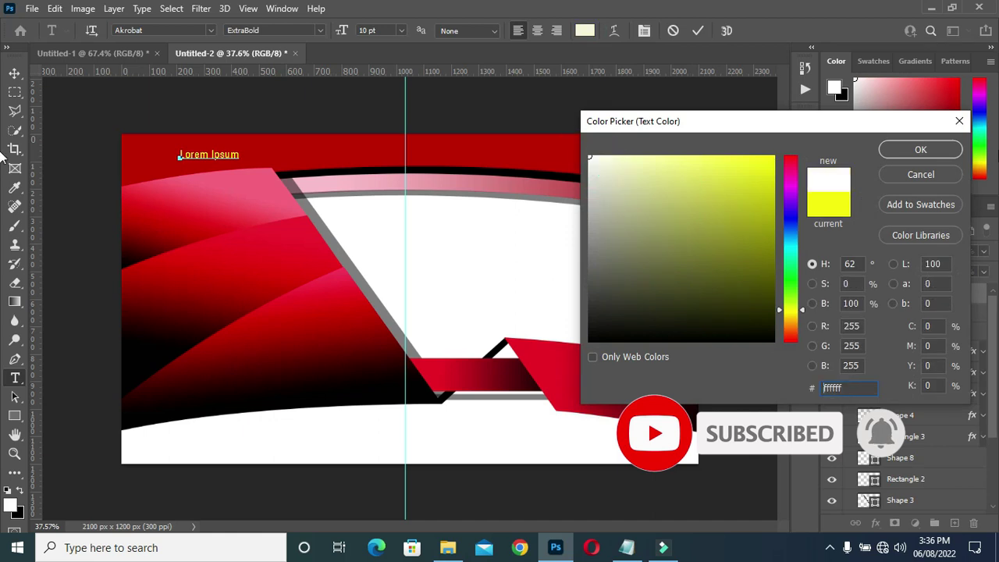
click(936, 150)
key(ctrl+v)
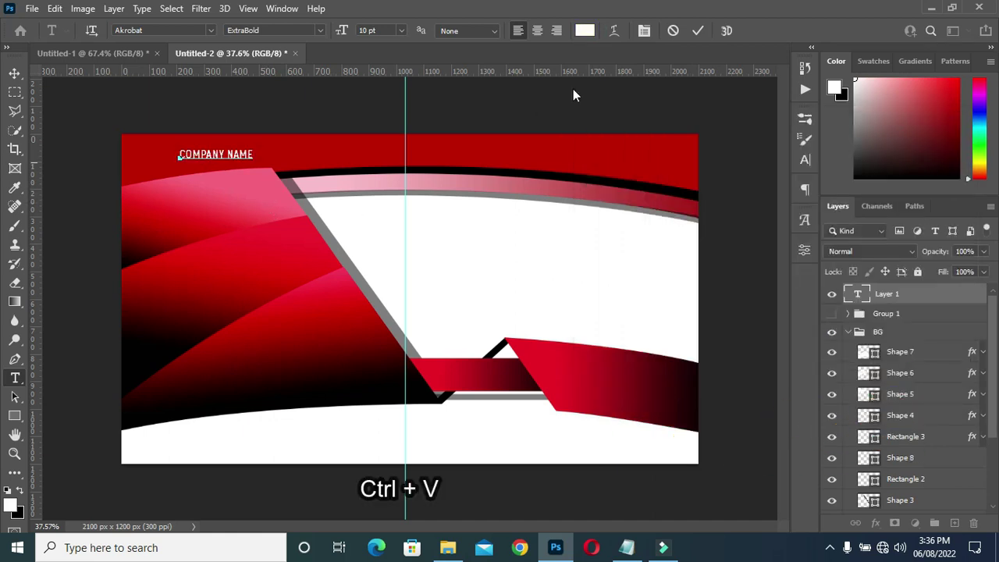
click(701, 35)
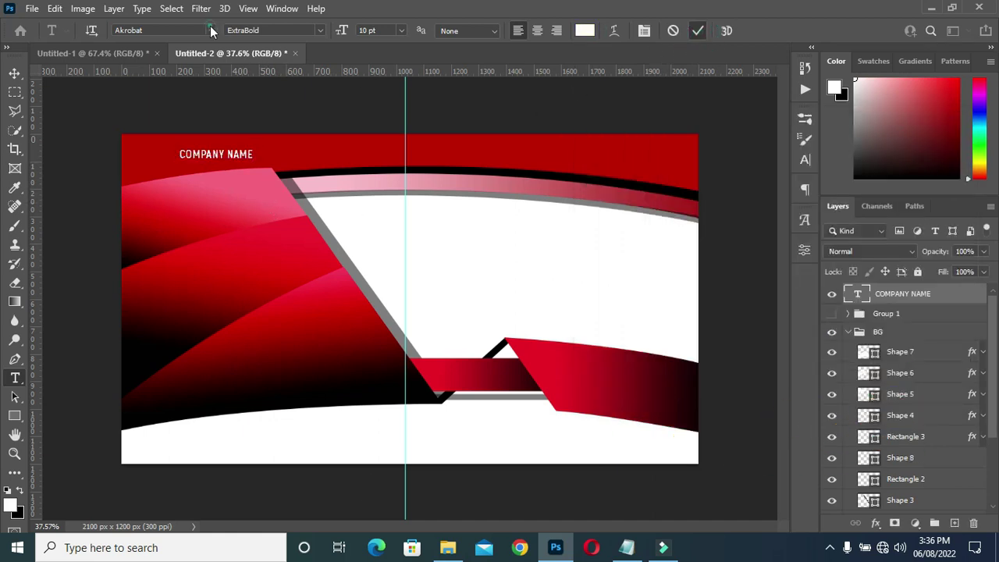
Step: Set the COMPANY NAME text's font to Raleway in the ExtraBold style
click(210, 30)
key(Up)
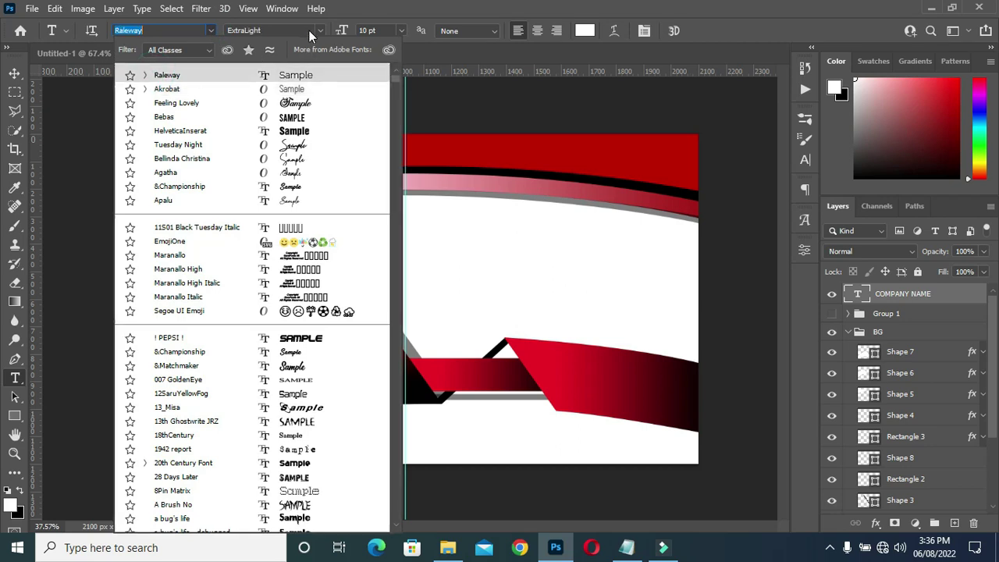
key(Return)
click(299, 29)
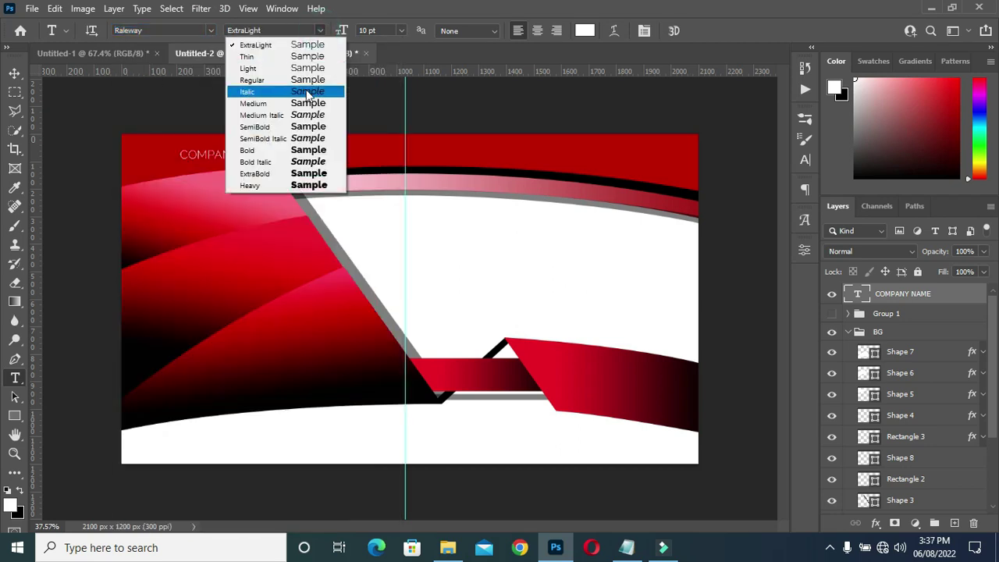
click(283, 163)
click(319, 30)
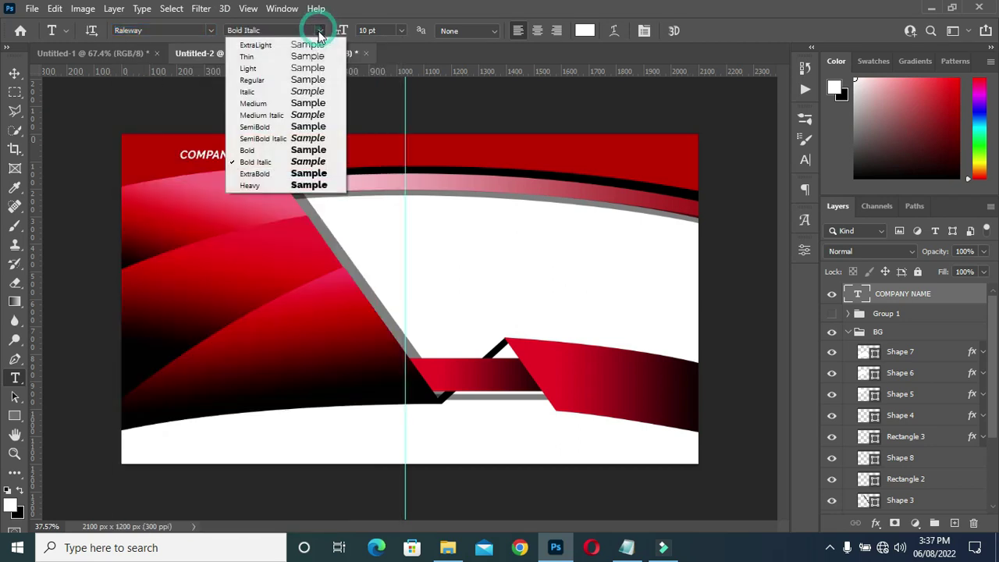
click(305, 173)
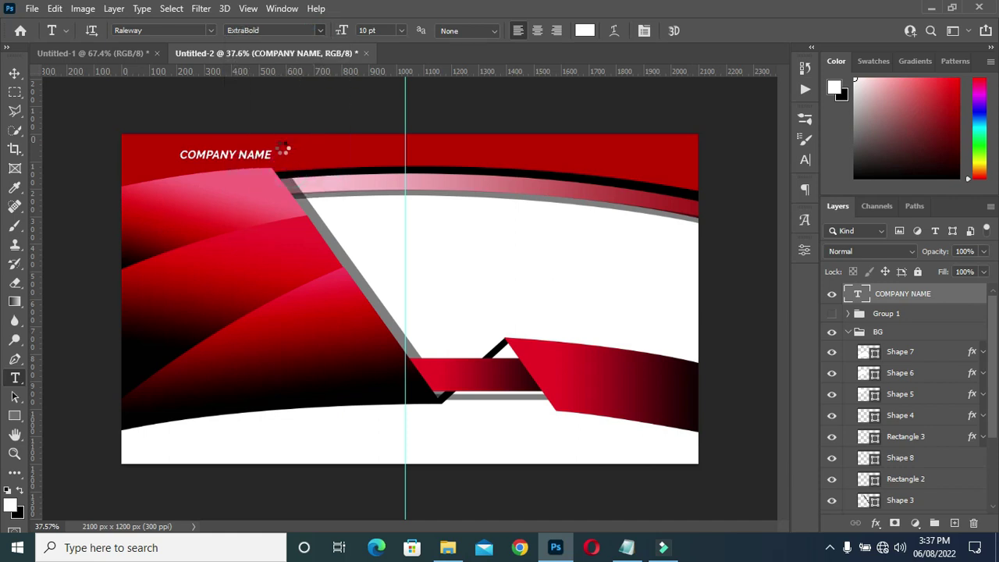
Step: Scale the COMPANY NAME text up to 13.18 pt and shift it right within the red header
click(14, 73)
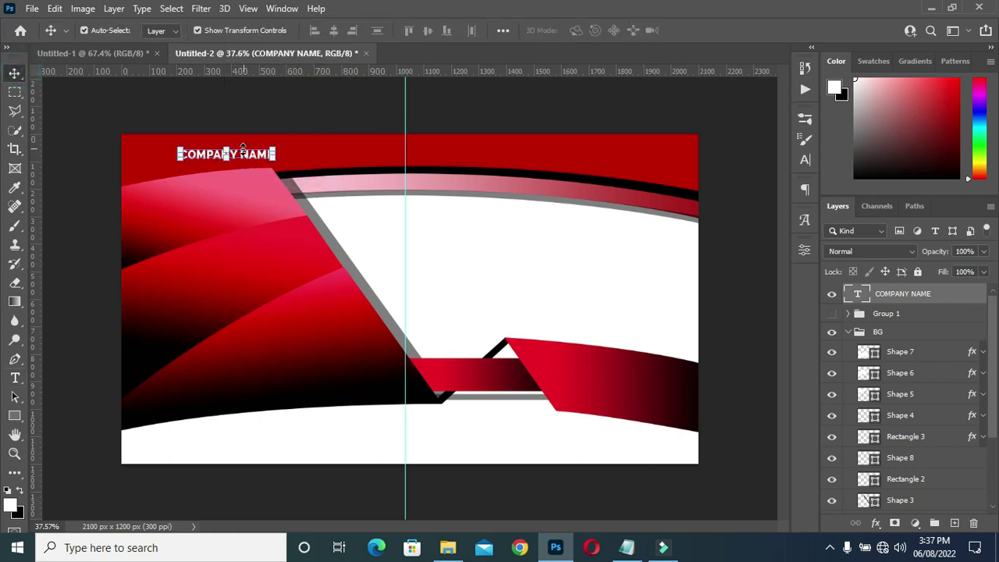
drag(178, 148, 147, 148)
drag(226, 160, 320, 156)
click(724, 30)
Step: Copy the line "Your Logo" from the Notepad notes and return to Photoshop
click(634, 544)
drag(149, 277, 202, 278)
key(ctrl+c)
click(800, 73)
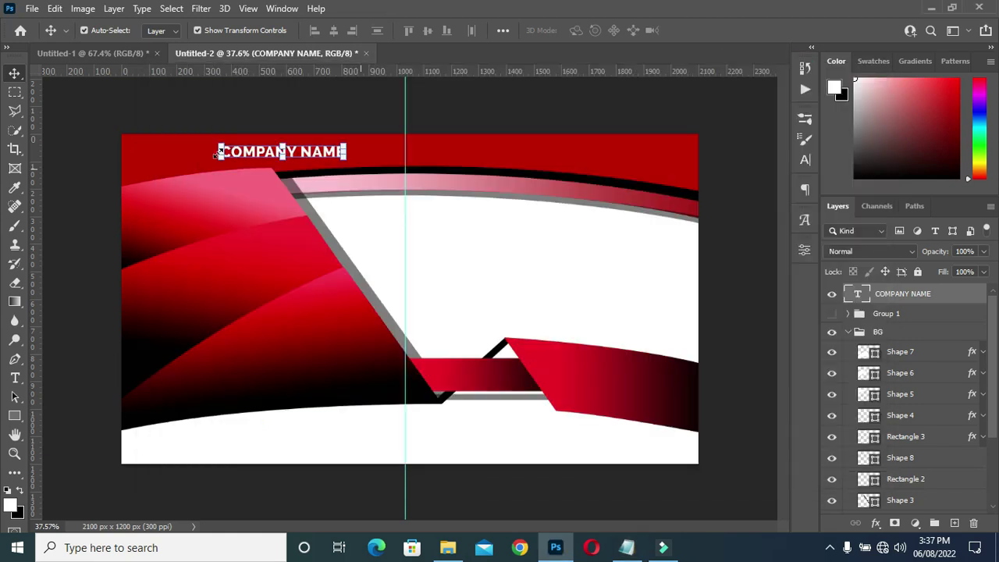
Step: Duplicate the COMPANY NAME layer and move the original text to the header's left end
key(ctrl+j)
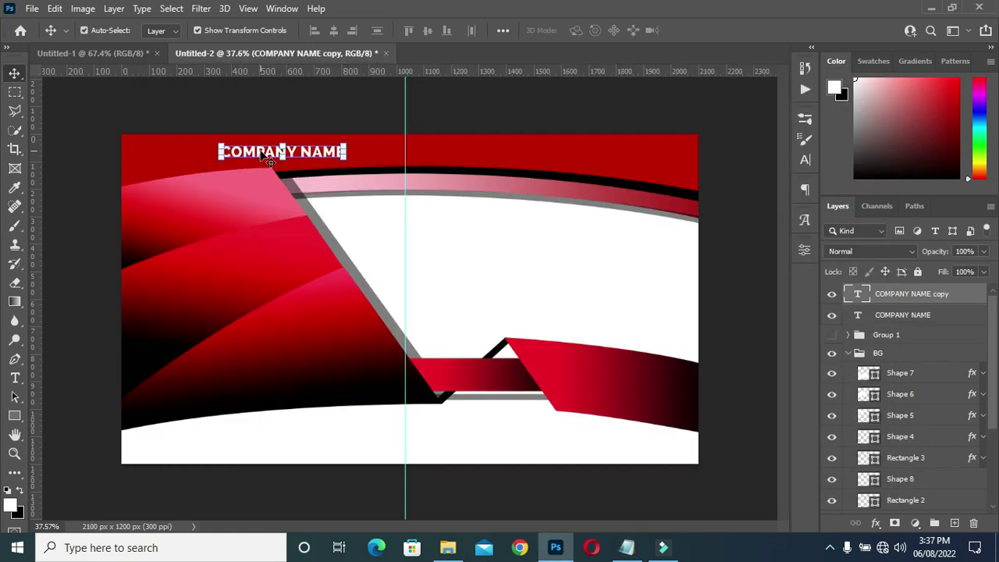
click(904, 316)
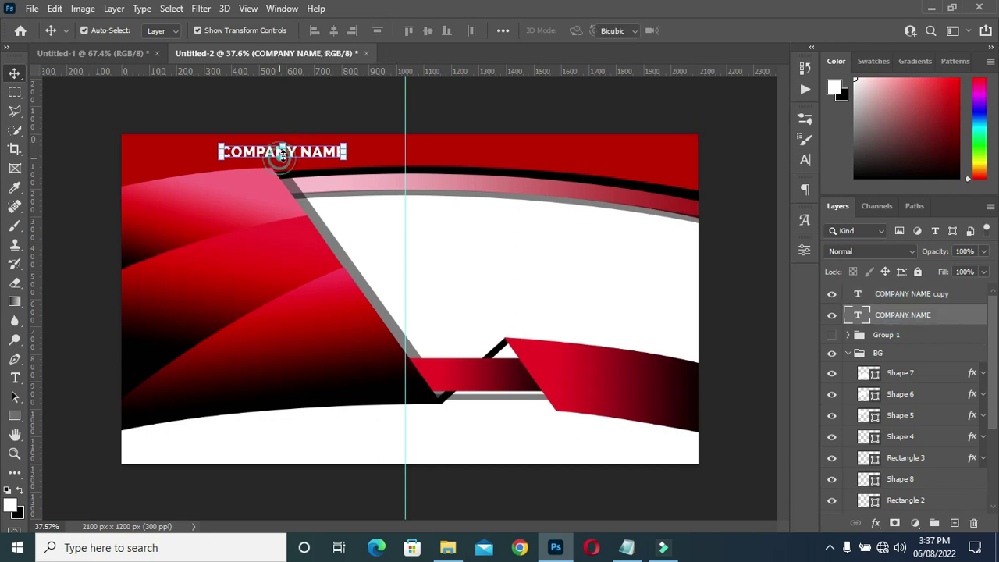
key(ctrl+t)
drag(279, 156, 204, 154)
double_click(204, 155)
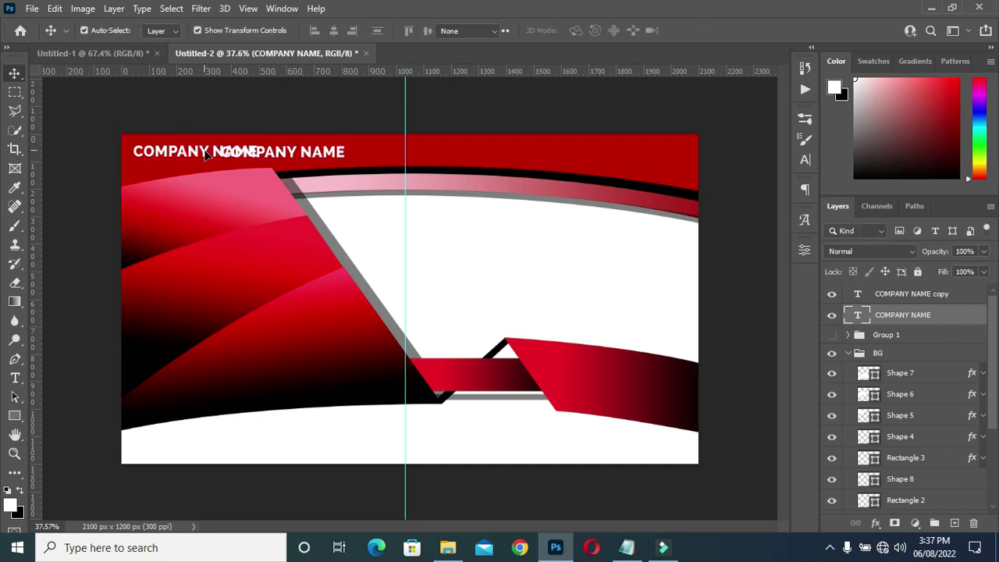
Step: Replace the wording of the left-hand COMPANY NAME text with the copied "Your Logo"
double_click(205, 154)
key(ctrl+v)
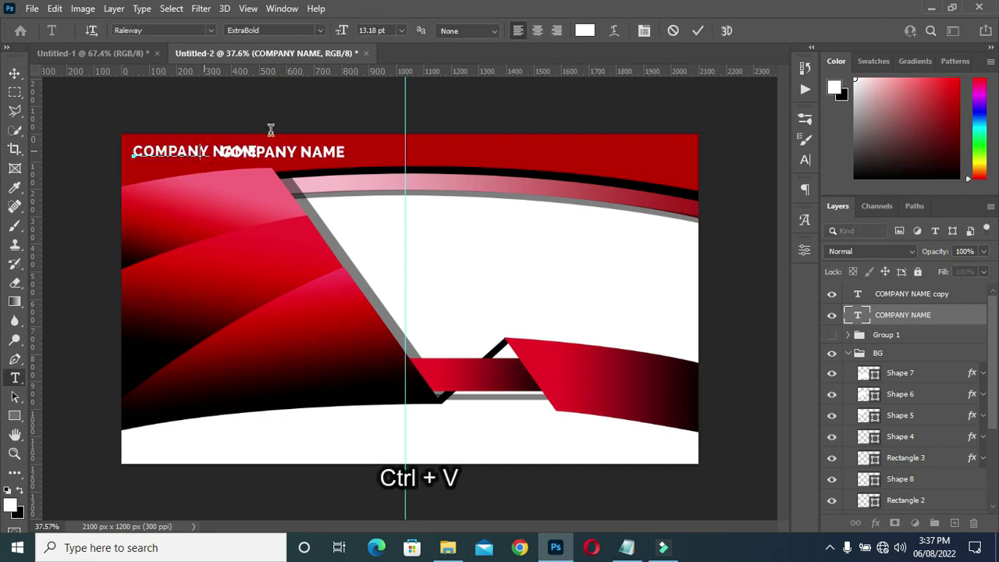
key(ctrl+Return)
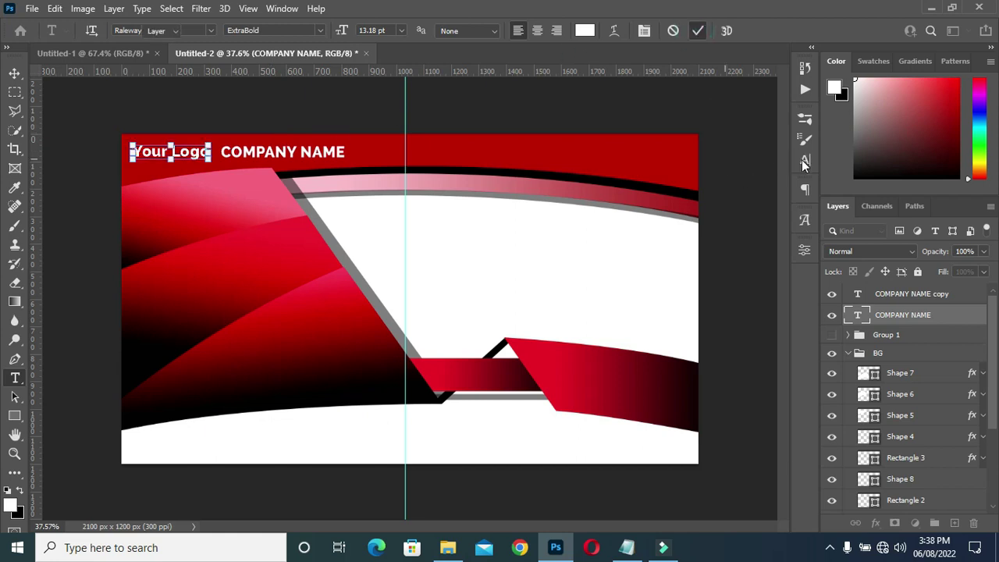
key(v)
Step: Apply small caps to the "Your Logo" text
click(803, 160)
click(703, 217)
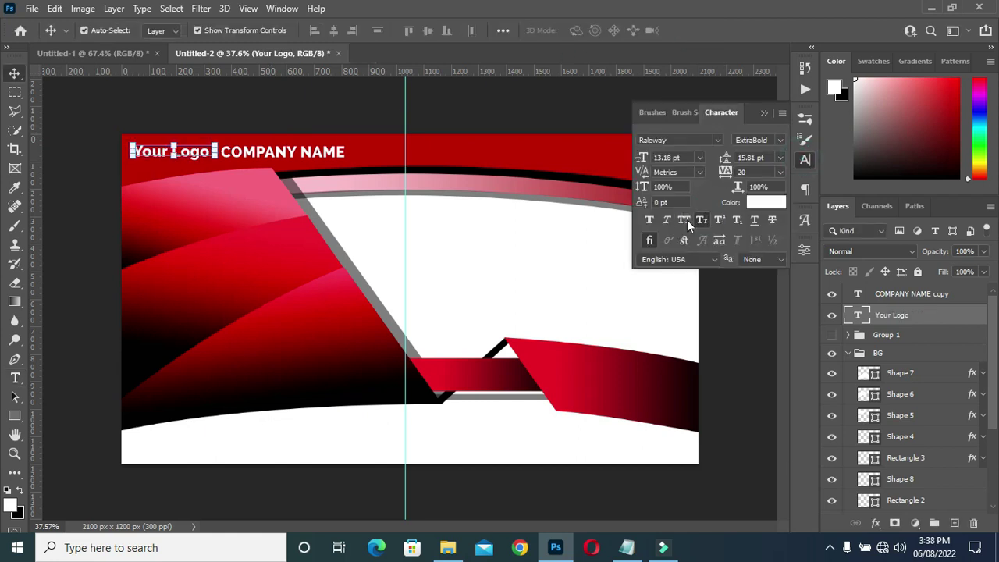
click(764, 113)
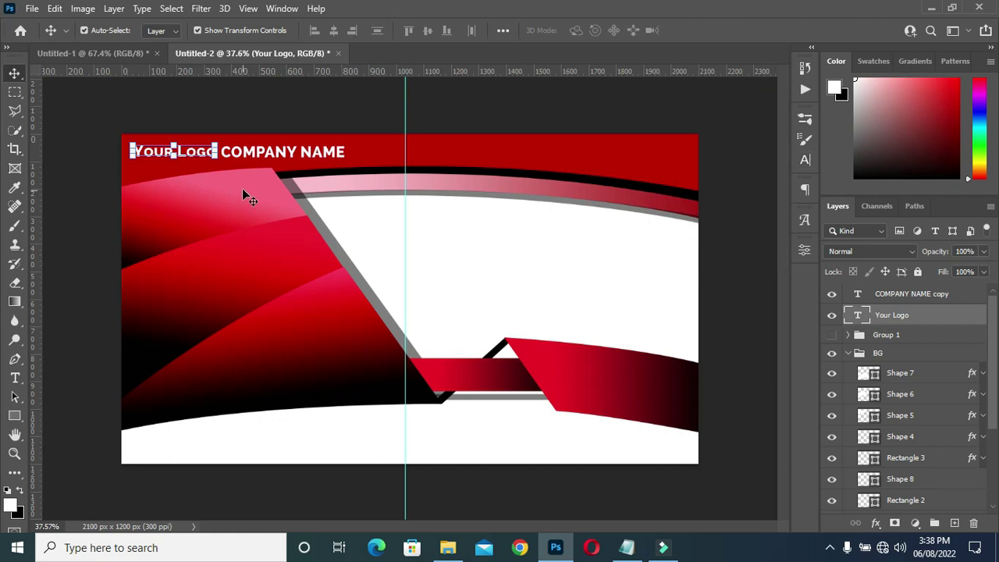
Step: Break the logo text onto two lines, "Your" above "Logo"
key(ctrl+plus)
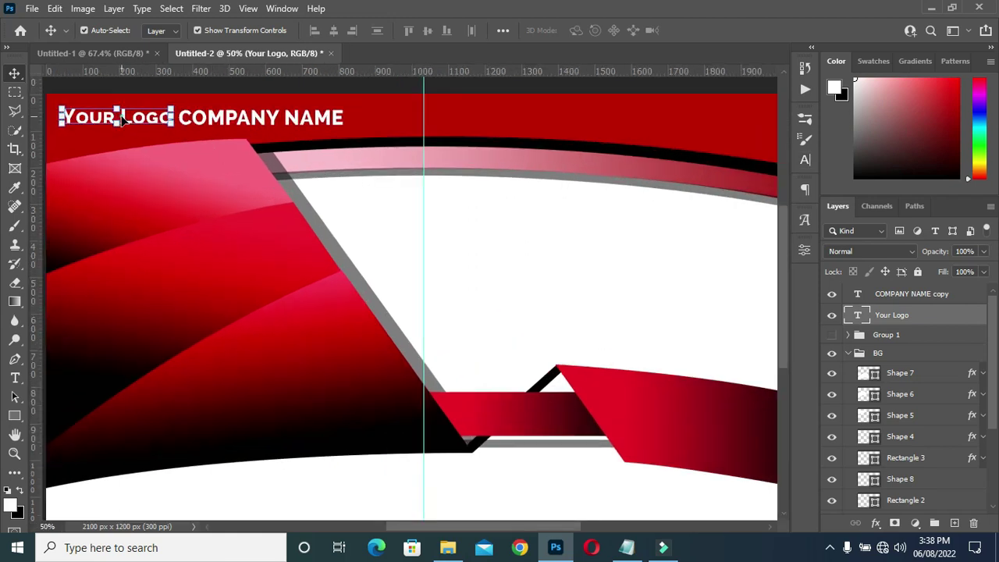
double_click(123, 120)
click(121, 118)
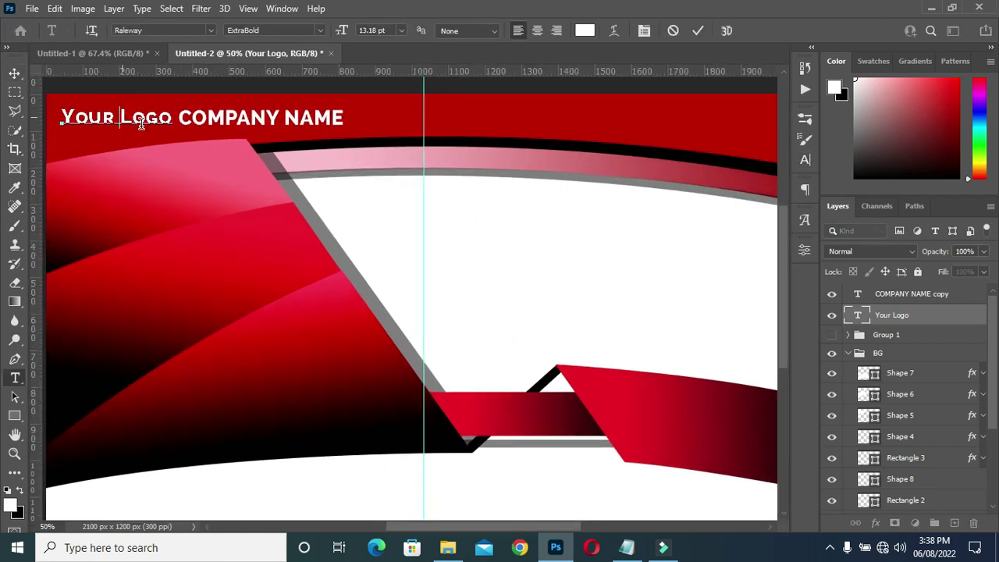
key(Return)
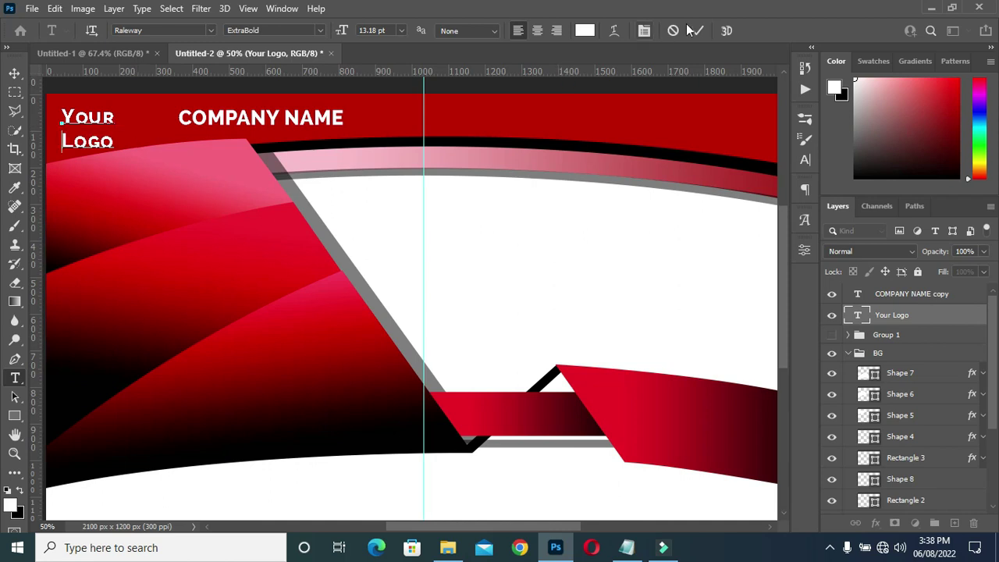
key(v)
Step: Tighten the leading of the two-line logo text to 11 pt
click(805, 159)
click(727, 159)
drag(727, 159, 727, 158)
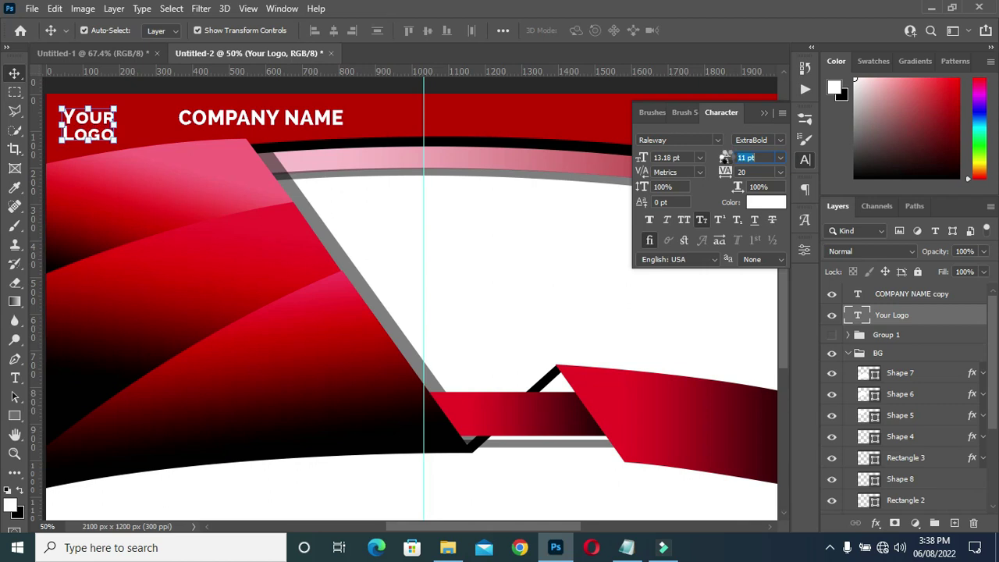
click(769, 114)
Step: Move the COMPANY NAME text closer to the logo and slightly down, centring it beside the two lines
scroll(479, 165, down, 2)
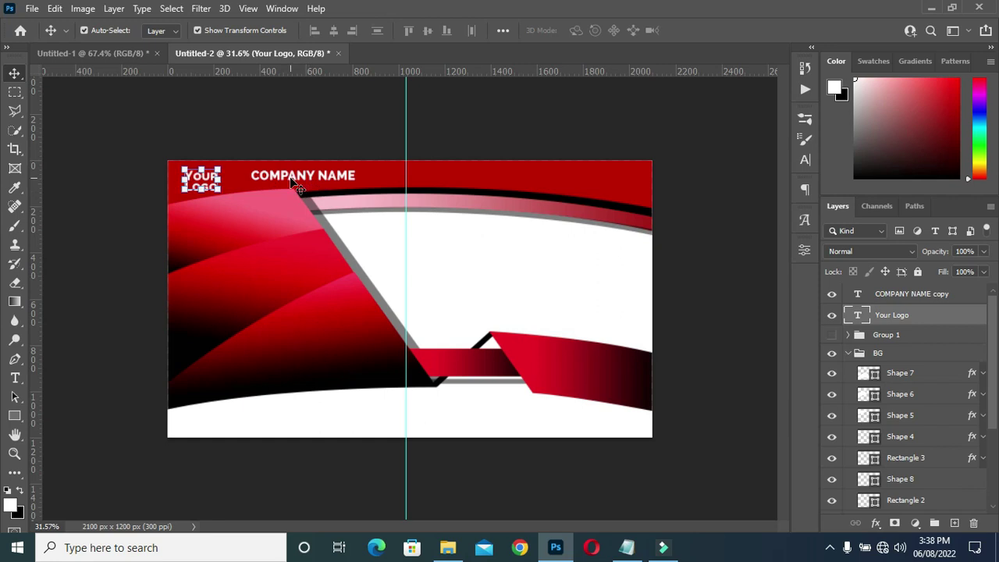
scroll(231, 184, up, 1)
scroll(232, 183, up, 1)
mouse_move(256, 152)
mouse_down()
mouse_move(265, 153)
mouse_move(243, 160)
mouse_up()
click(40, 330)
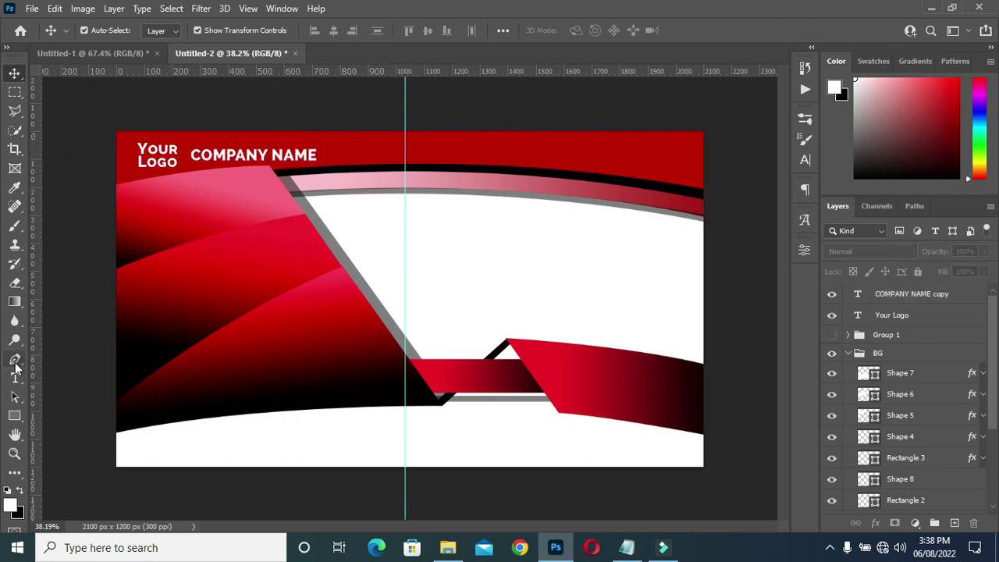
Step: Draw a thin white vertical rectangle about 12 × 108 px between the logo text and COMPANY NAME
right_click(21, 415)
scroll(192, 164, up, 2)
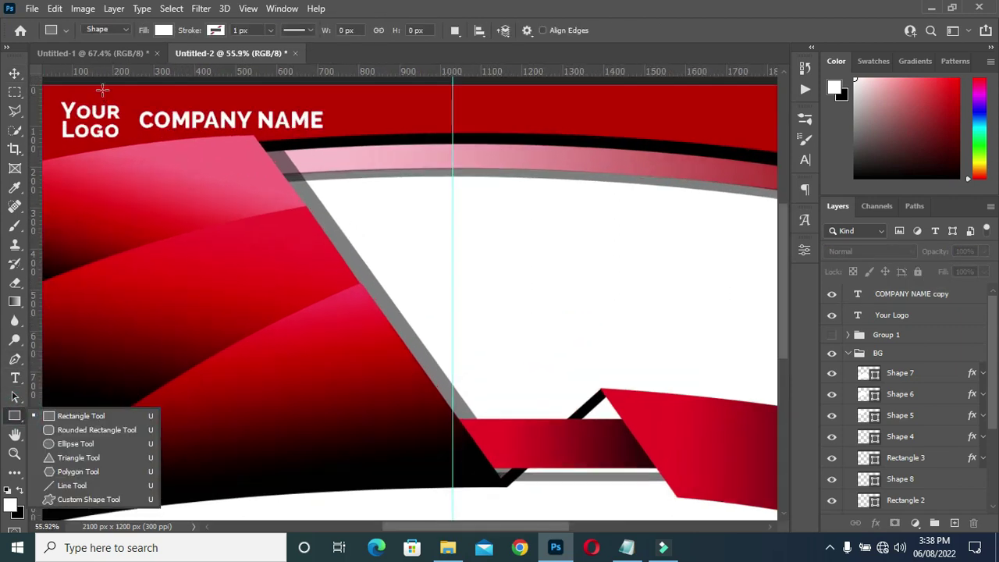
drag(133, 97, 132, 144)
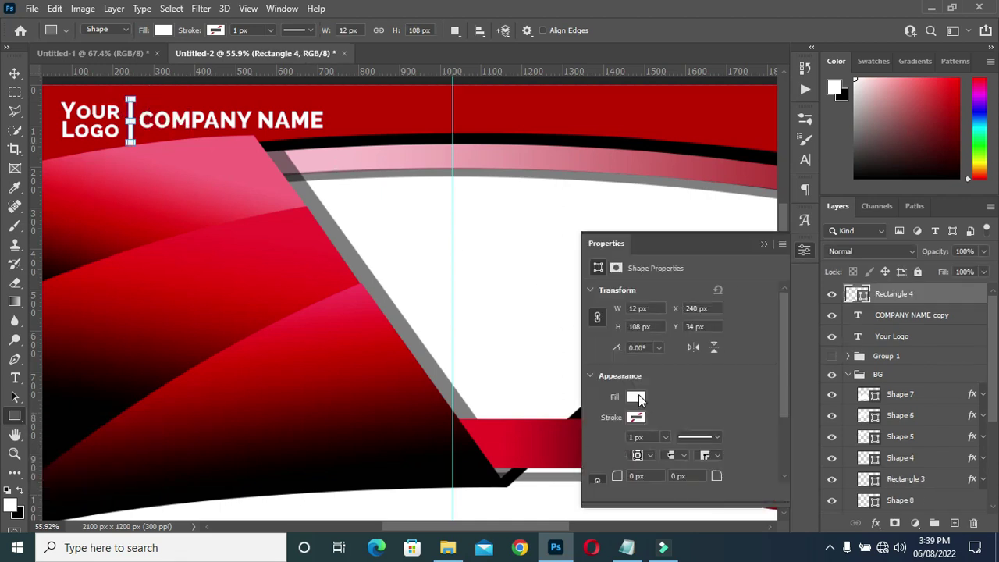
Step: Change the fill of the vertical divider beside the logo text from white to yellow
click(633, 395)
click(768, 243)
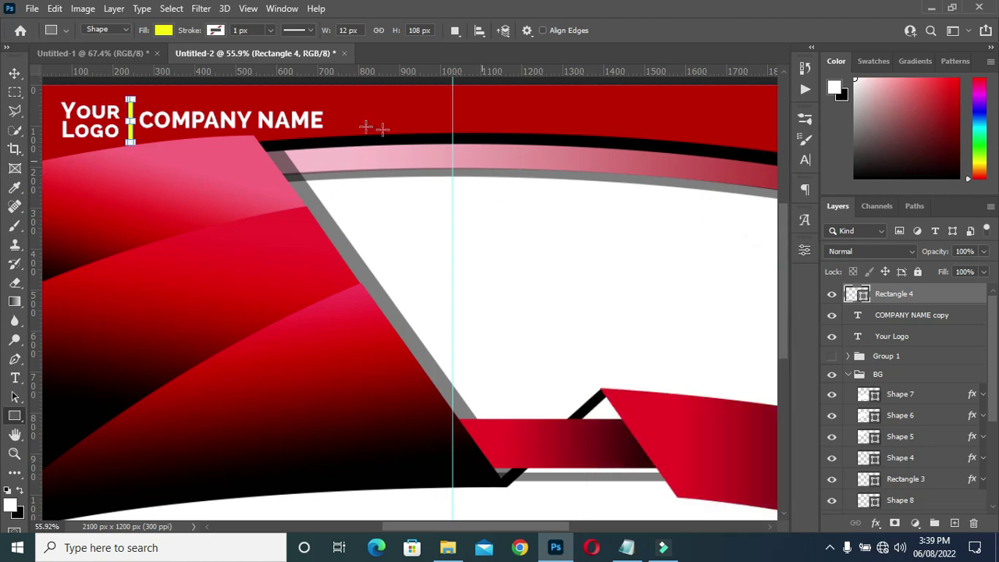
click(14, 72)
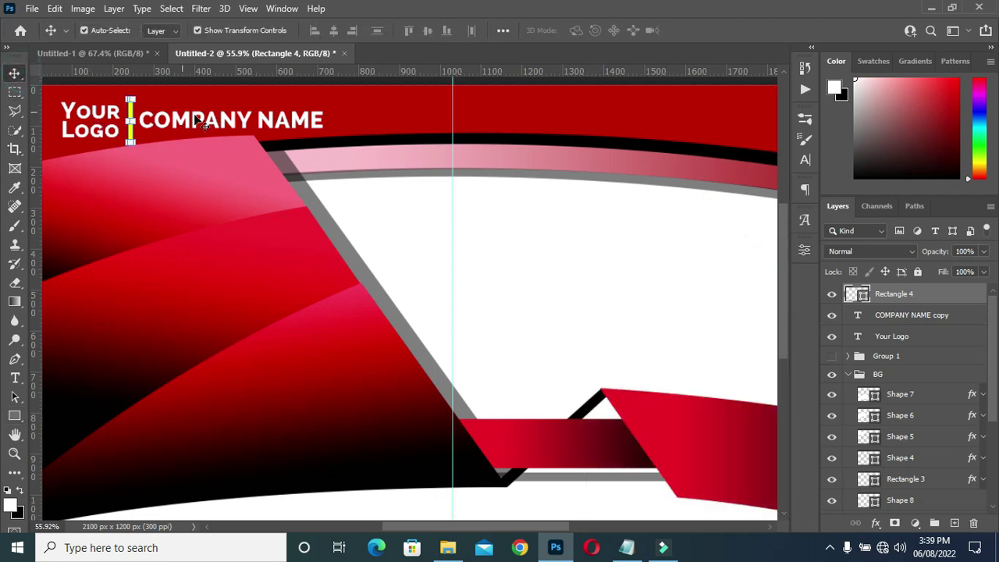
scroll(121, 187, down, 3)
scroll(323, 127, down, 3)
scroll(502, 455, up, 2)
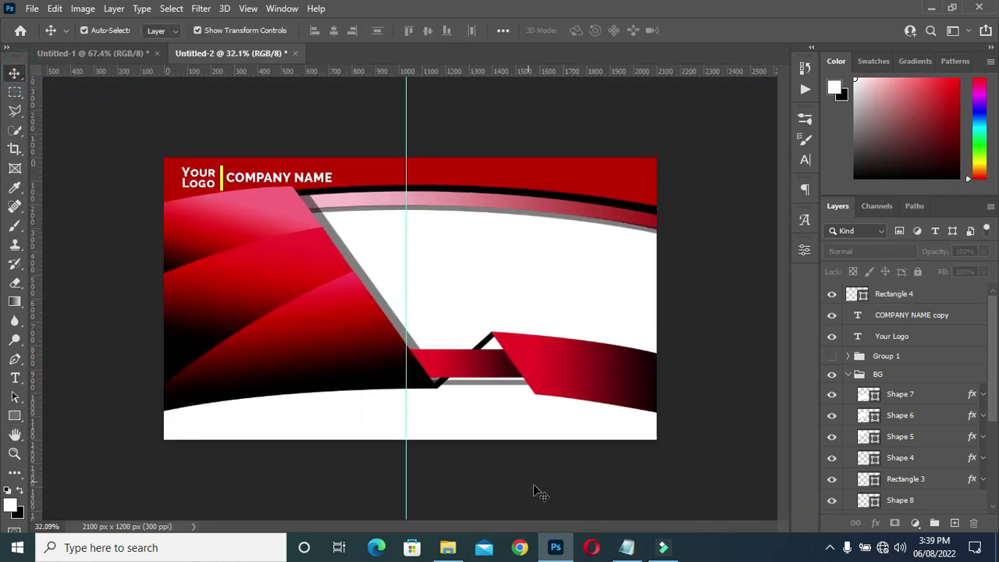
Step: Copy the line "Your Slogan here" from the Estate Flyer 001 notes in Notepad and return to Photoshop
key(alt+Tab)
drag(149, 290, 246, 291)
key(ctrl+c)
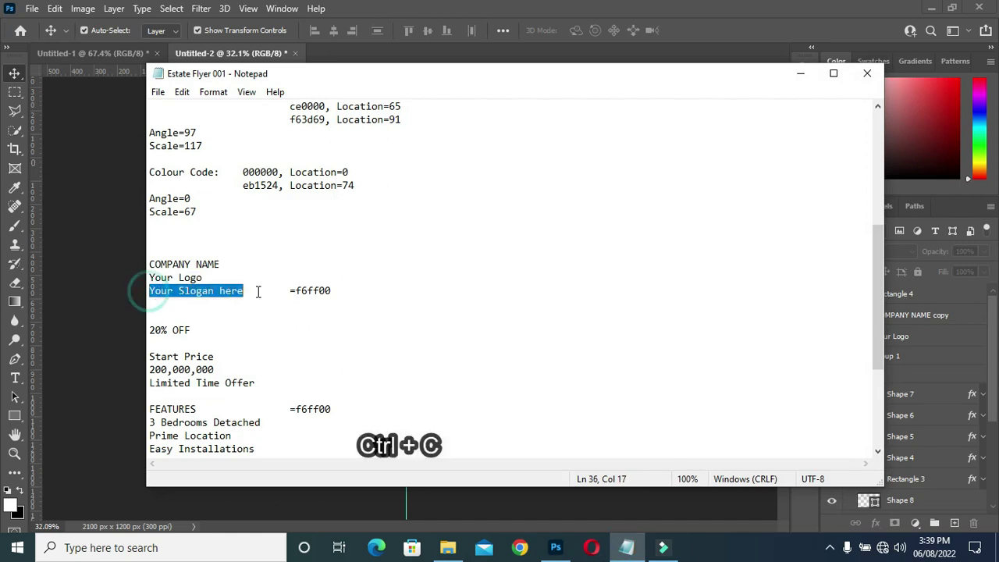
click(799, 73)
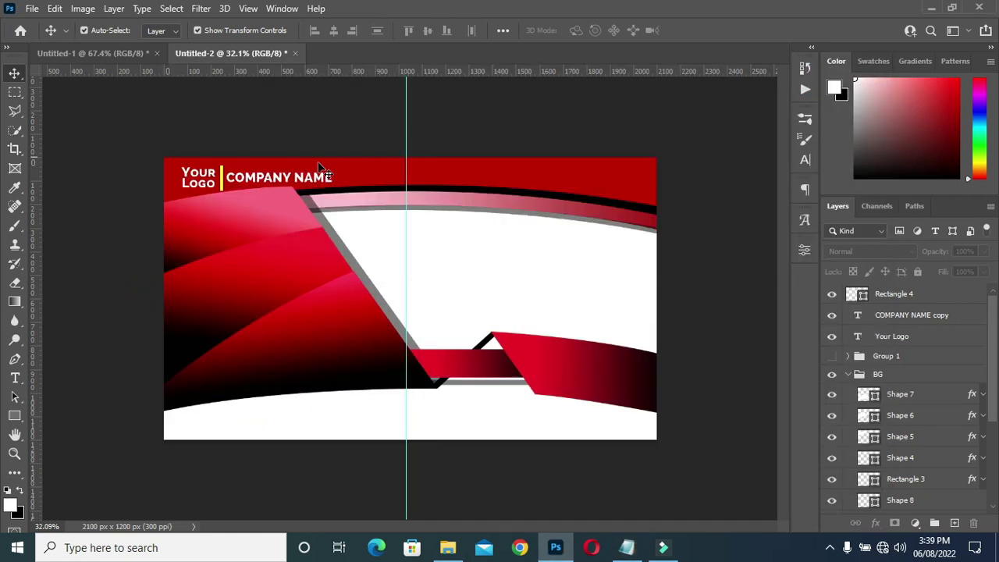
Step: Duplicate the Your Logo text layer to the top of the layer stack and place COMPANY NAME copy above Rectangle 4
scroll(424, 163, up, 3)
click(128, 140)
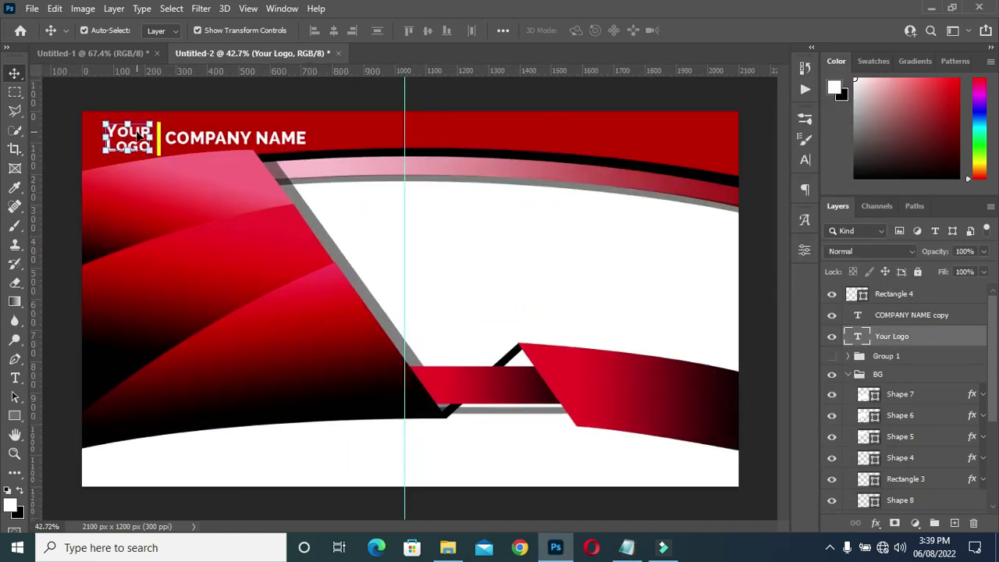
key(ctrl+j)
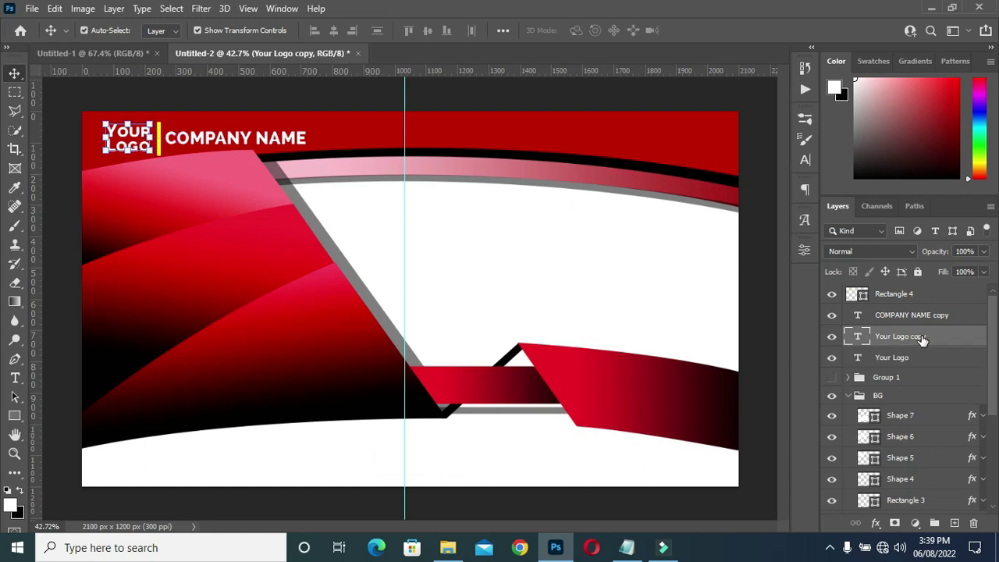
drag(923, 340, 921, 287)
key(ctrl+shift+bracketright)
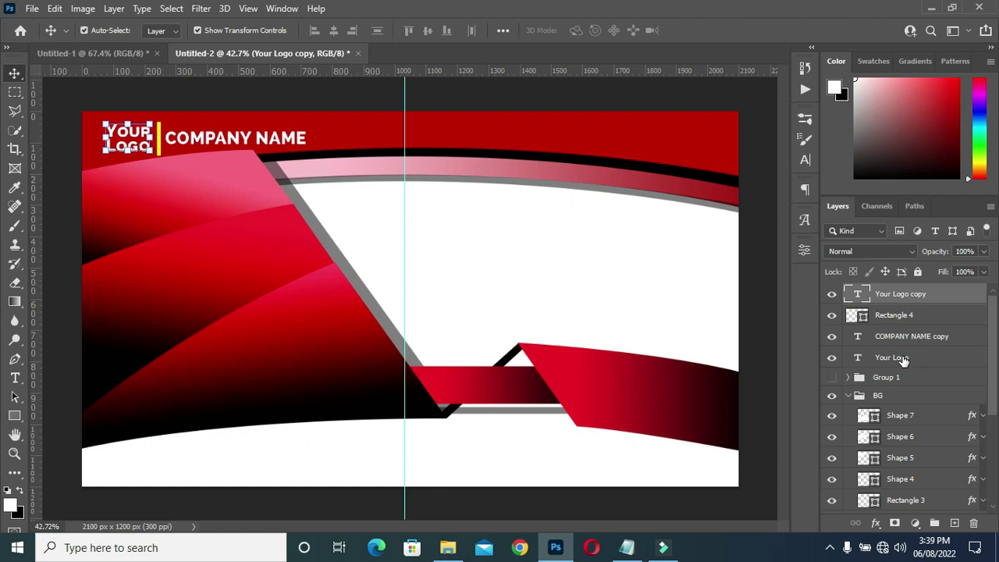
click(903, 359)
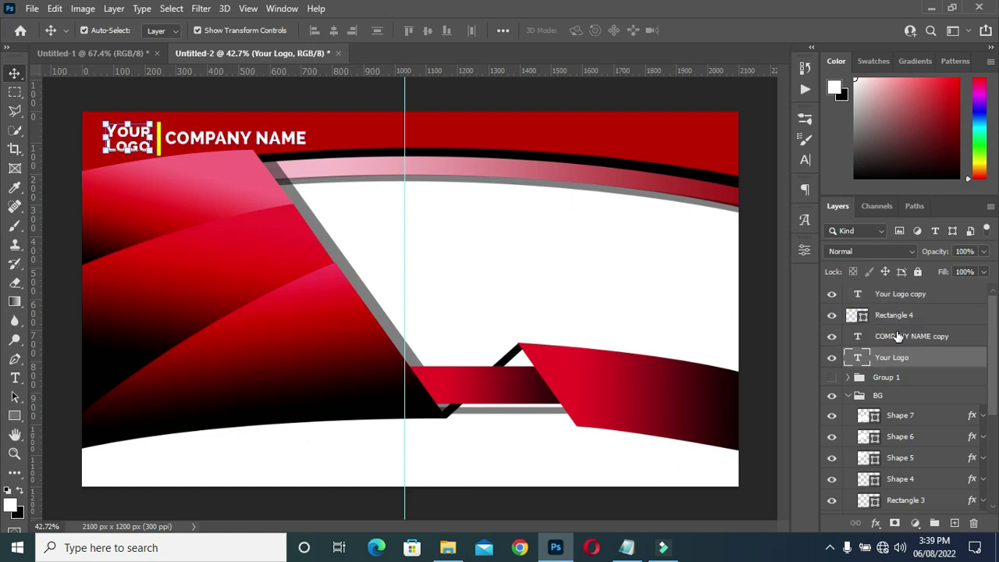
drag(897, 335, 901, 296)
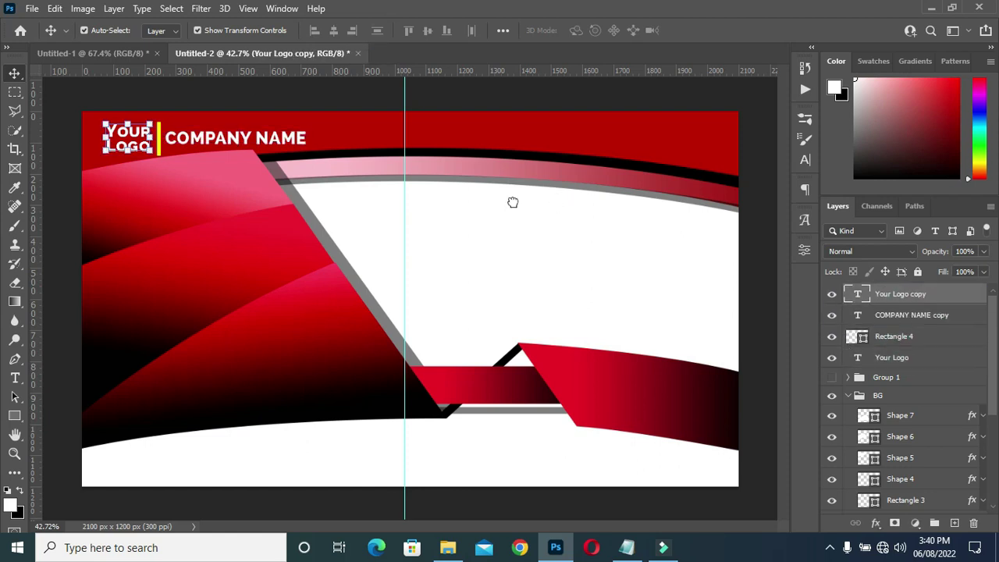
Step: Move the duplicated logo text just below the original and replace its wording with the copied "Your Slogan here"
drag(140, 140, 137, 175)
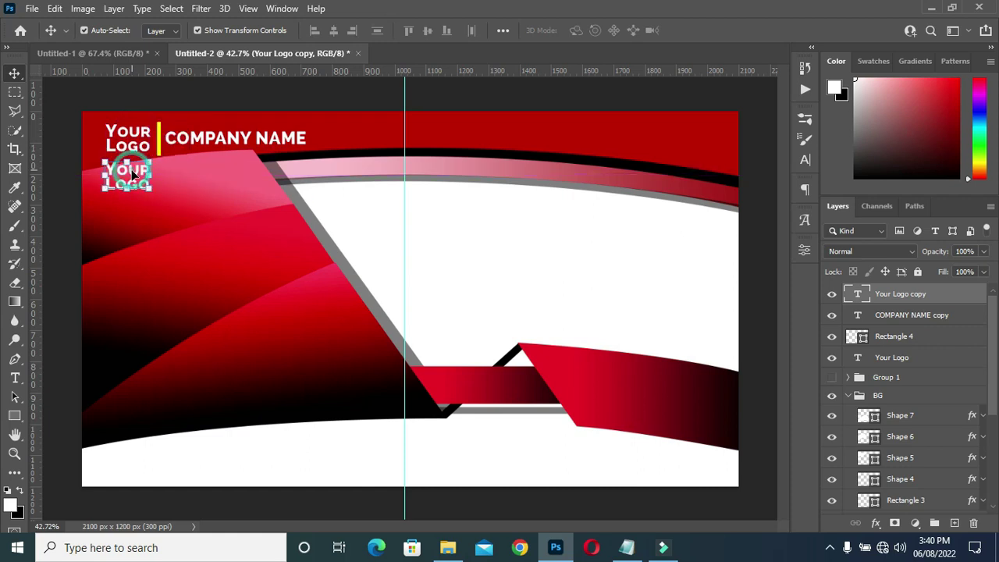
double_click(138, 176)
key(ctrl+v)
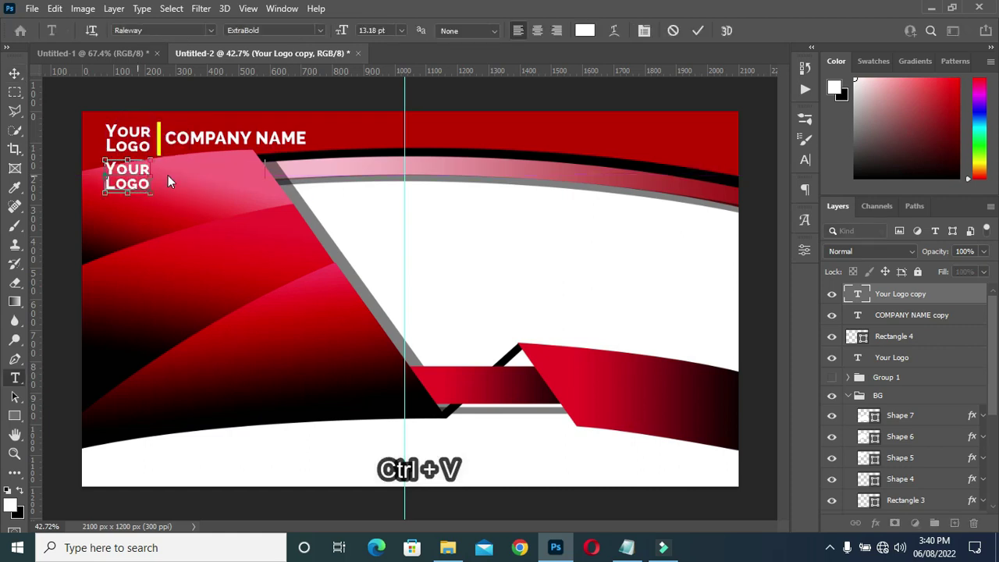
click(699, 30)
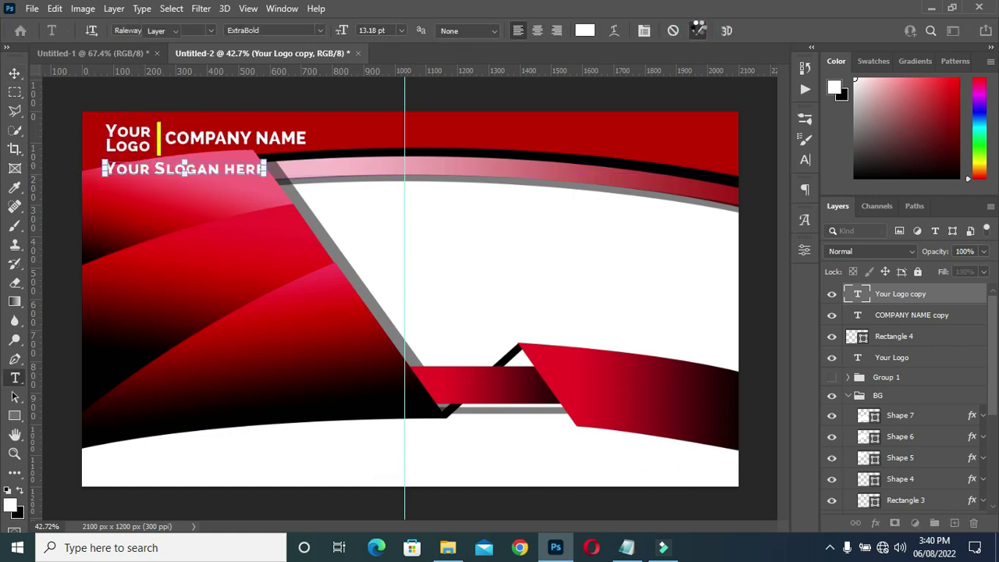
key(v)
Step: Set the slogan text colour to f6ff00, copying the code from the slogan line of the Notepad notes
key(t)
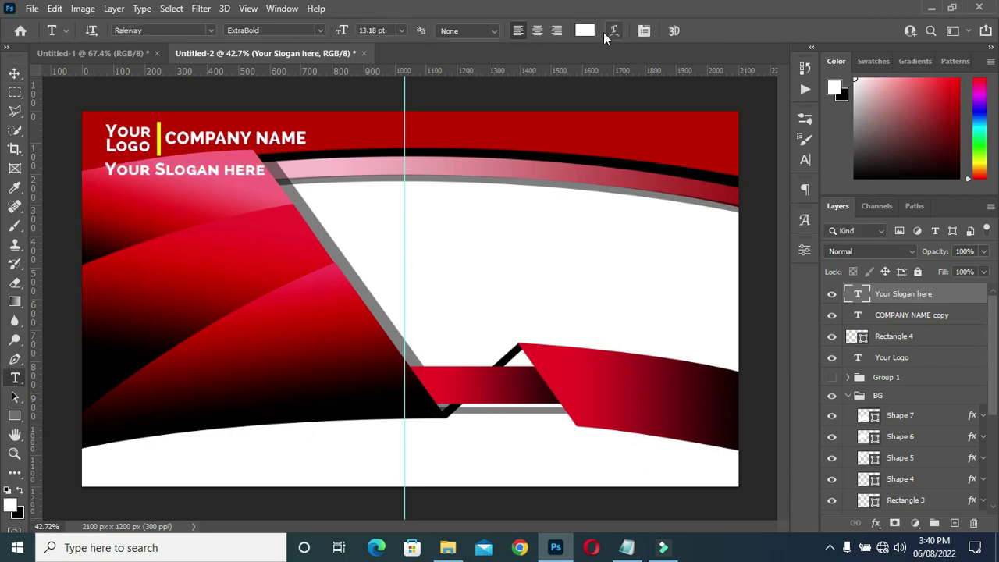
click(583, 30)
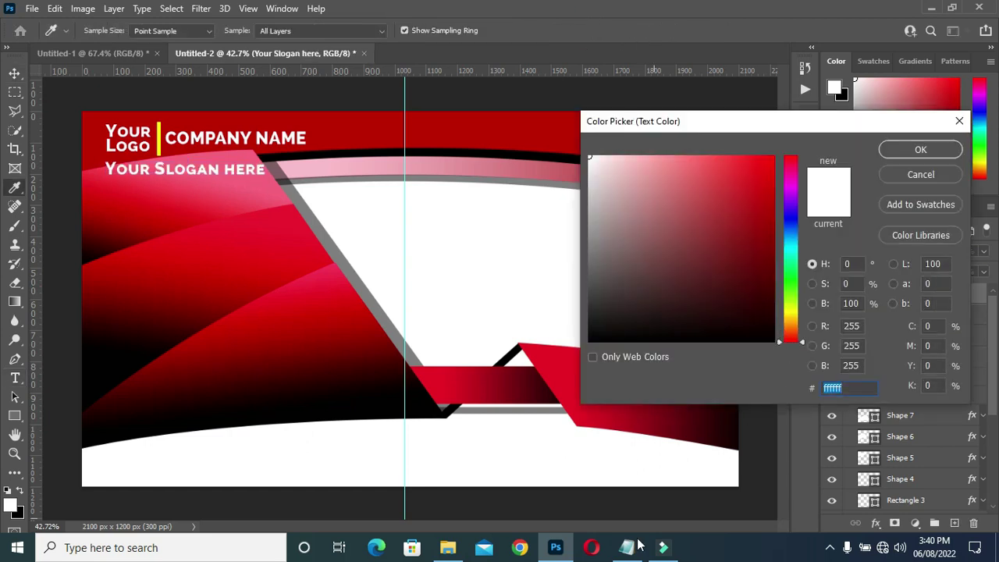
click(627, 547)
key(ctrl+c)
drag(295, 291, 332, 291)
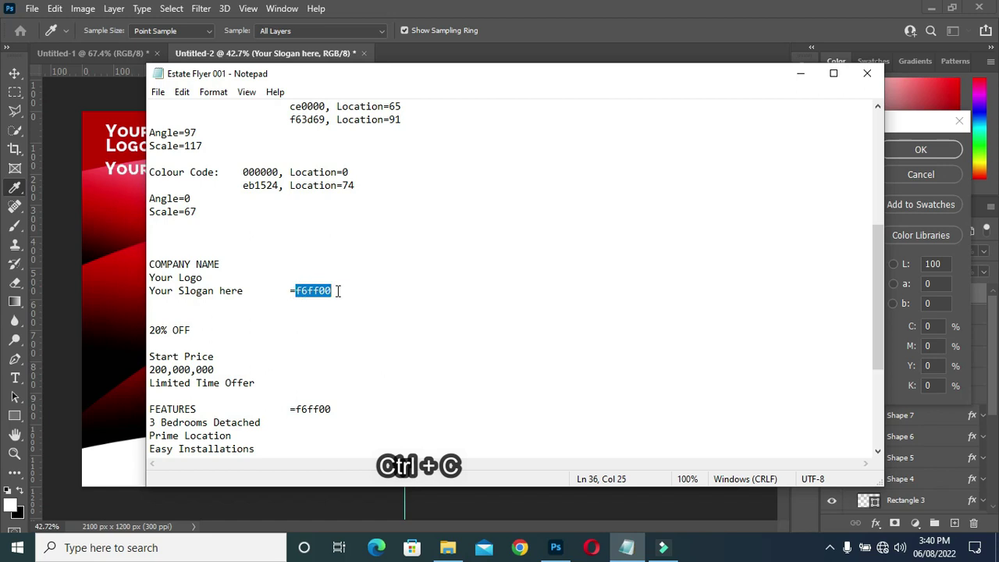
click(799, 72)
drag(860, 388, 787, 389)
key(ctrl+v)
click(897, 150)
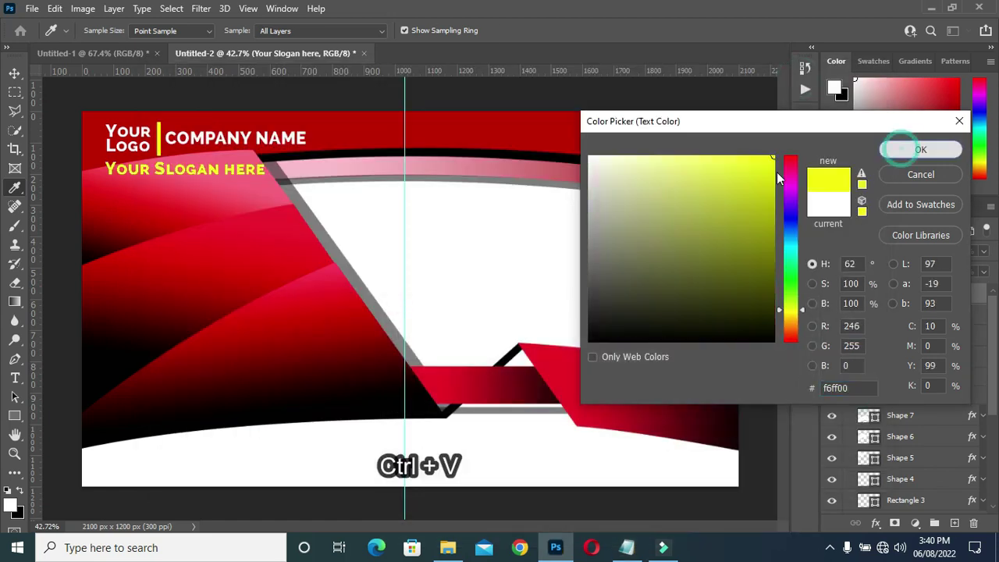
Step: Scale down the slogan text, keeping it left-aligned beneath the logo text
key(v)
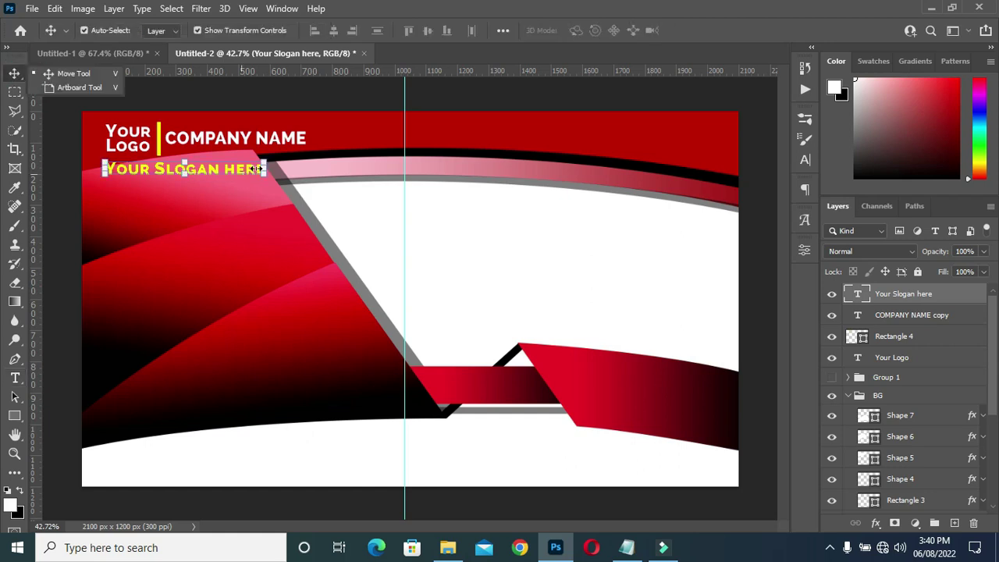
drag(265, 167, 193, 148)
key(Return)
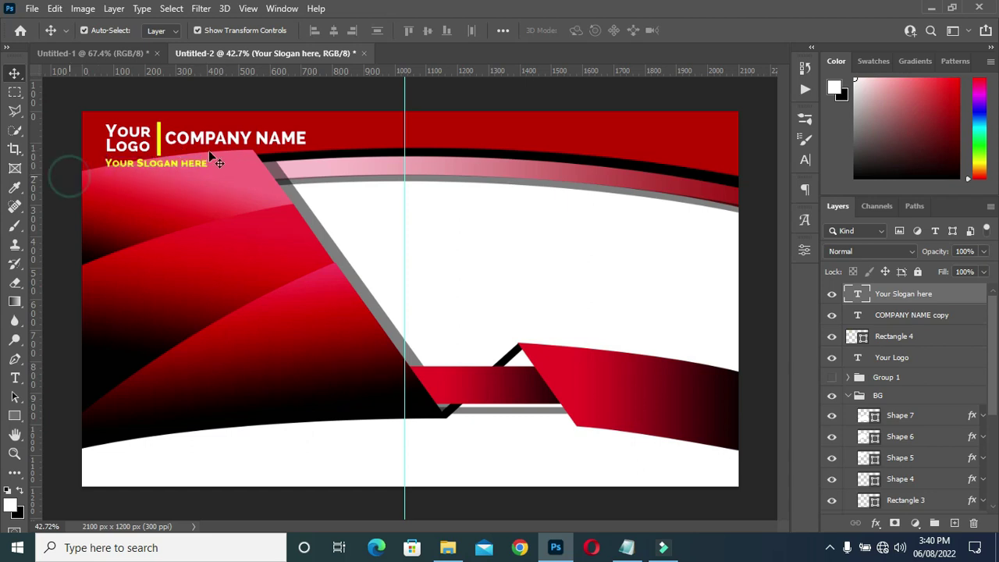
Step: Scale down the COMPANY NAME text beside the yellow divider
key(ctrl+minus)
click(270, 178)
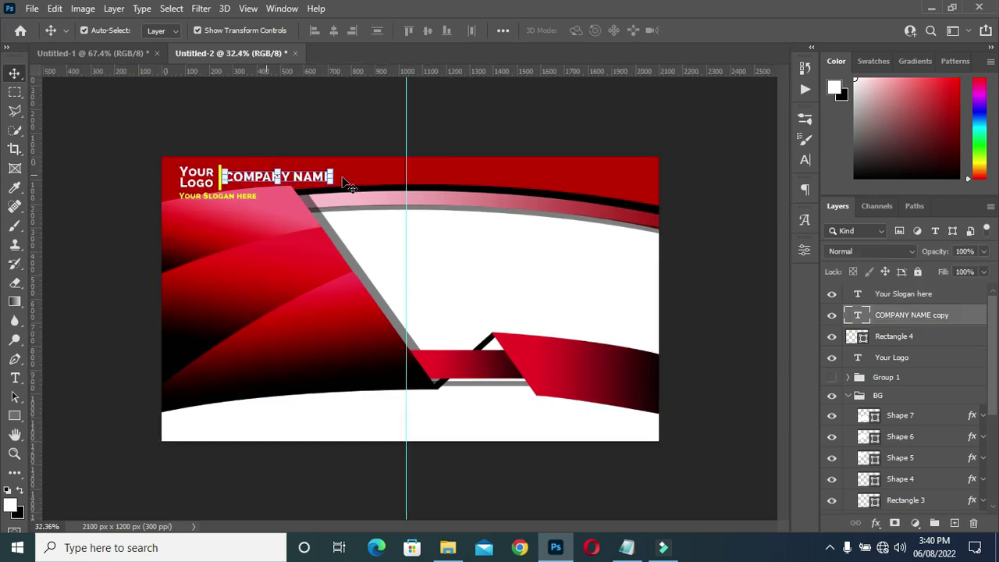
key(ctrl+plus)
drag(316, 150, 279, 148)
key(Return)
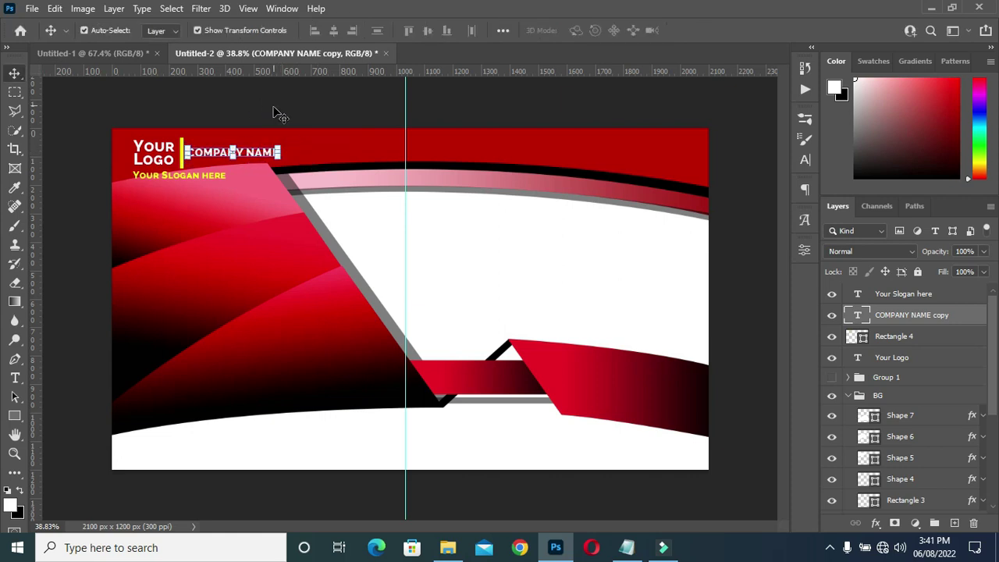
Step: Scale the two-line Your Logo text down to about 73%
key(ctrl+minus)
key(ctrl+plus)
click(160, 156)
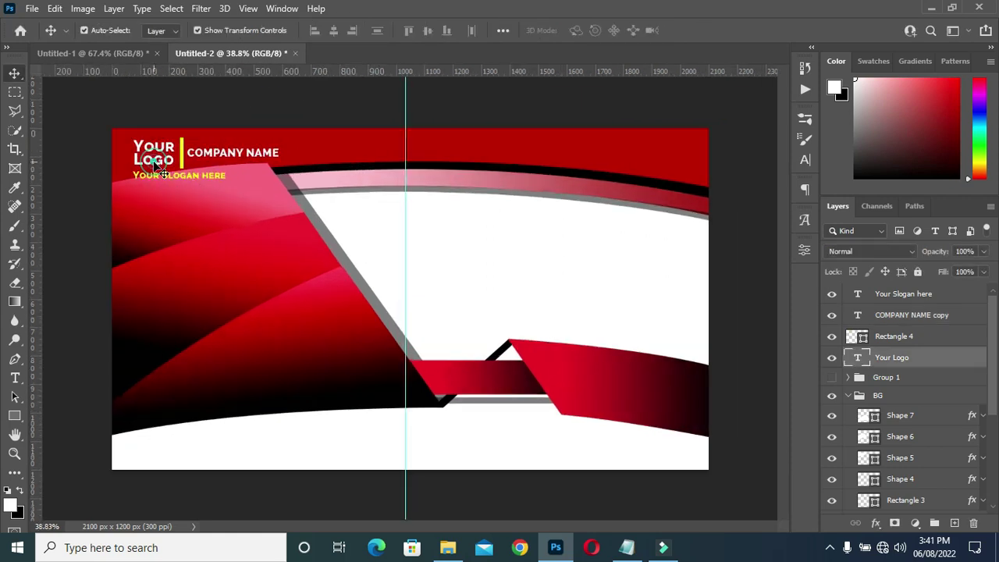
drag(176, 150, 165, 152)
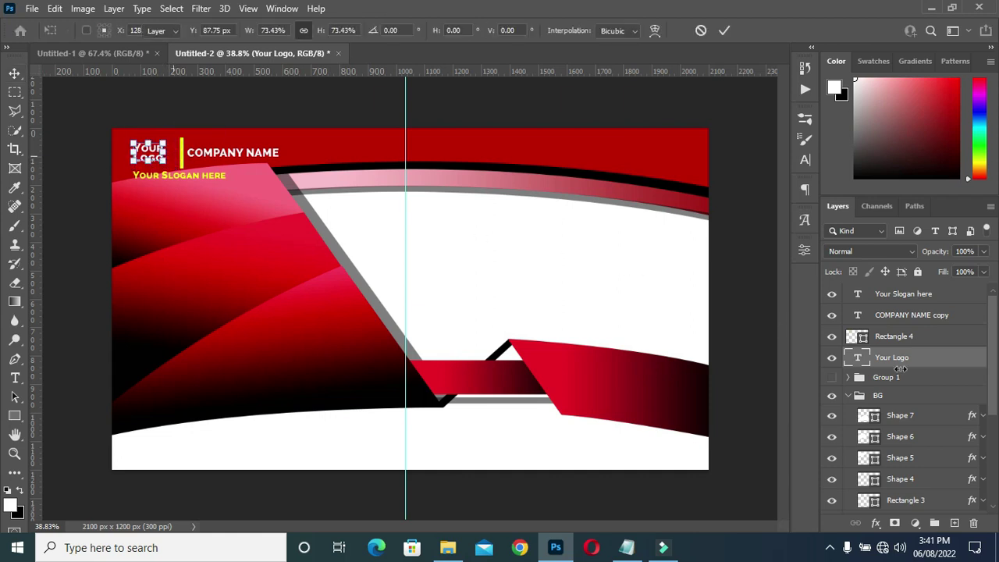
key(Return)
Step: Shift the yellow divider and the COMPANY NAME text together to the left, closer to the logo text
click(898, 337)
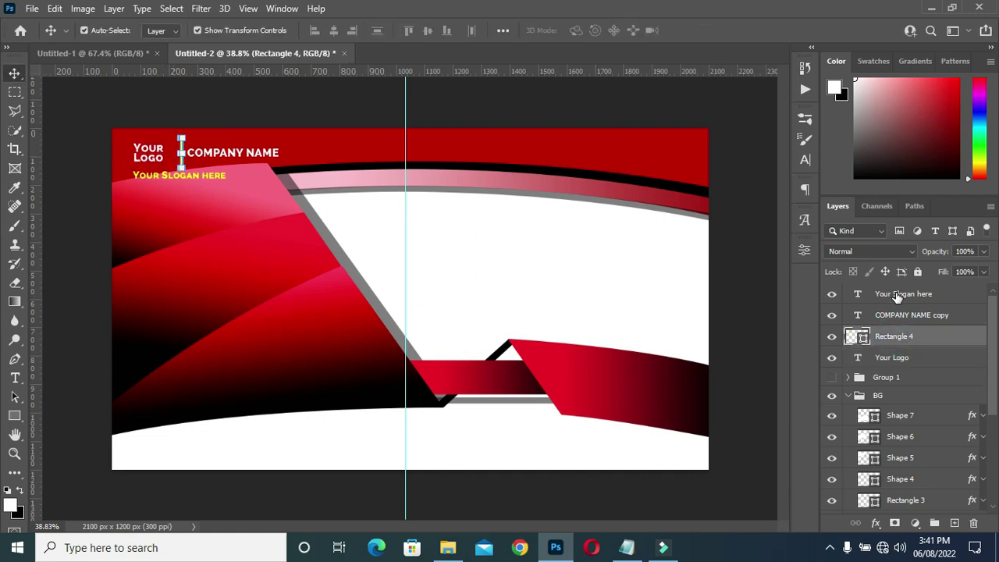
shift+click(897, 315)
key(shift+Left)
key(shift+Left)
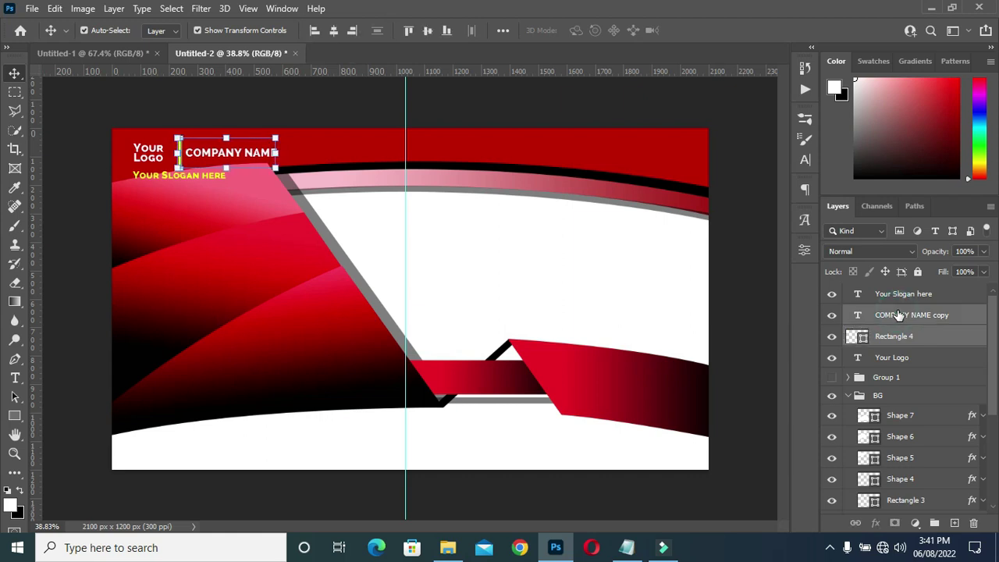
key(shift+Left)
key(shift+Left)
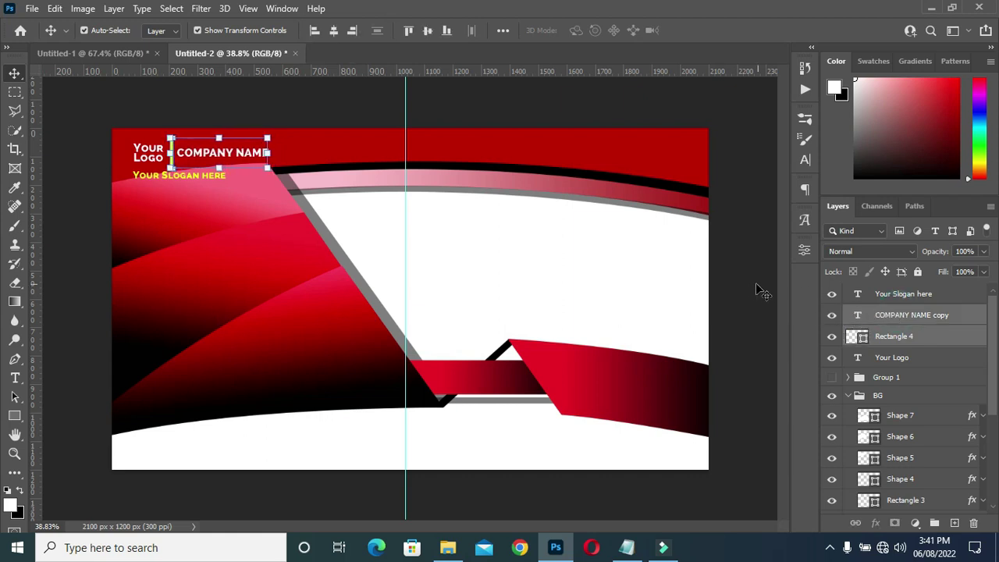
click(734, 272)
Step: Scale the yellow divider down to about 64% so its height suits the two logo lines
alt+scroll(313, 233, up, 2)
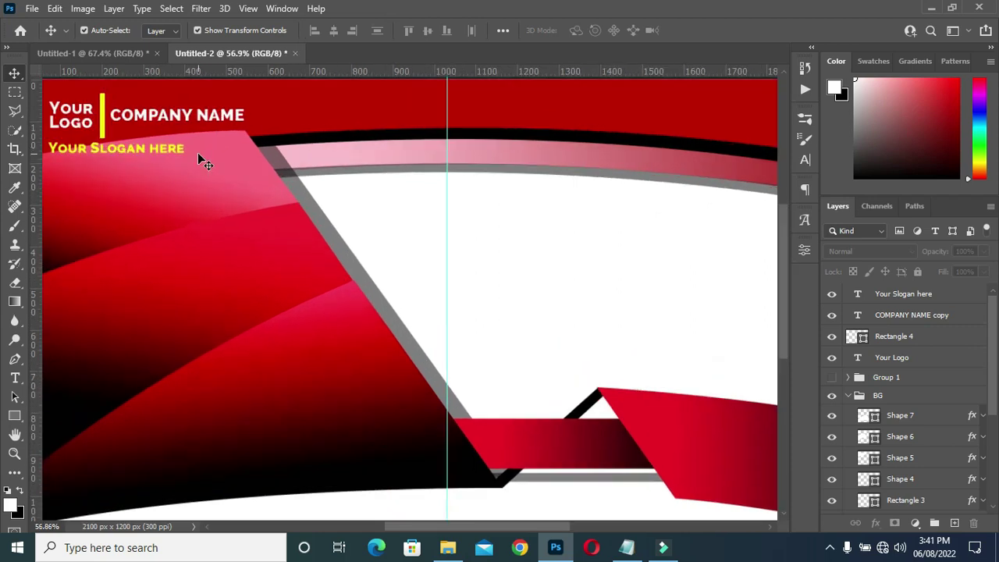
alt+scroll(311, 98, down, 1)
alt+scroll(121, 109, up, 4)
click(128, 117)
drag(127, 177, 123, 147)
drag(122, 101, 123, 113)
scroll(167, 137, down, 3)
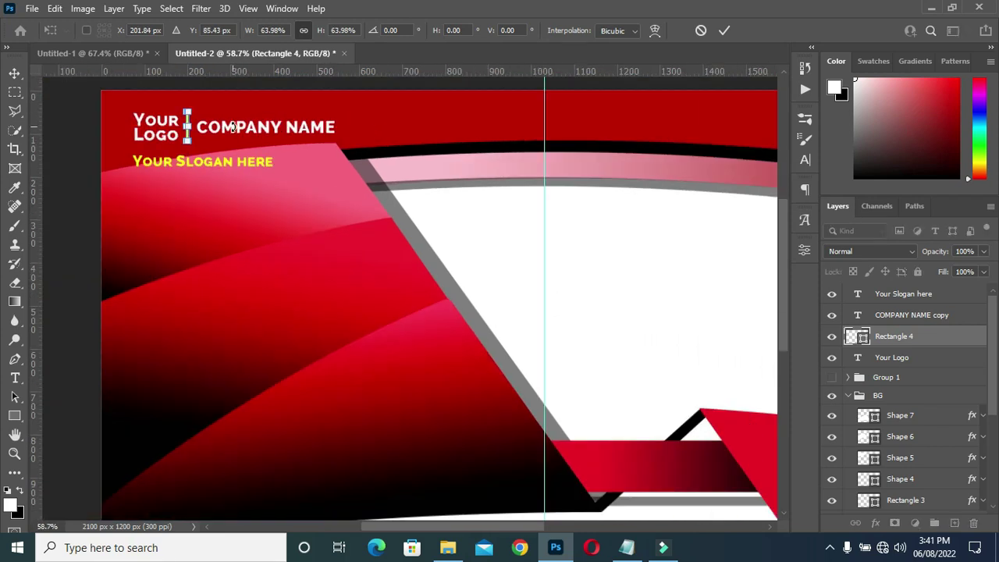
click(235, 127)
click(62, 161)
Step: Nudge the slogan text up so it sits close beneath the logo text
click(218, 160)
key(Up)
key(Up)
key(Up)
key(Up)
key(Up)
key(Up)
key(Up)
key(Up)
key(Up)
key(Up)
key(Up)
key(Up)
key(Up)
click(89, 173)
scroll(312, 169, down, 3)
Step: Copy "20%" from the Notepad flyer notes and return to the Photoshop document
click(628, 546)
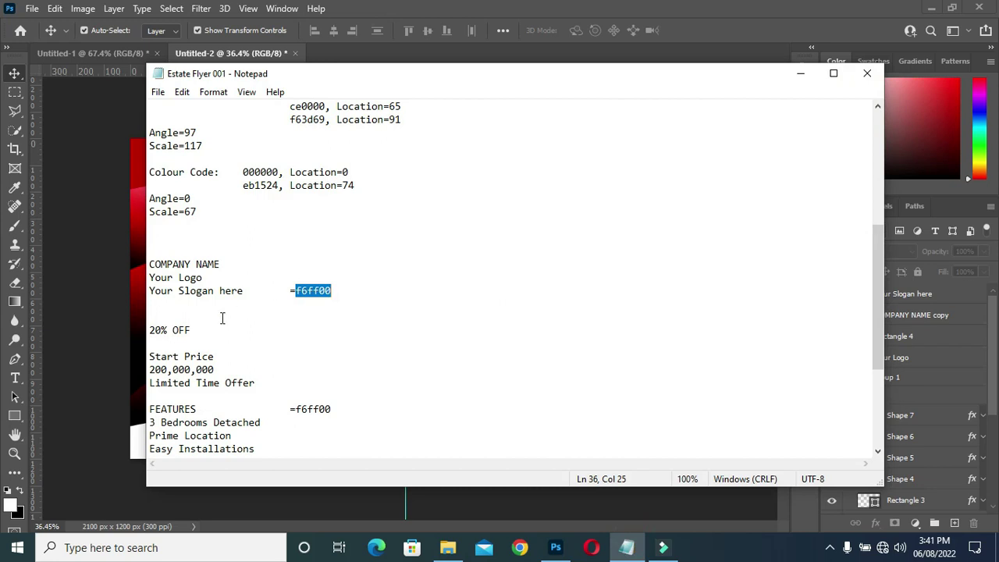
scroll(205, 320, down, 1)
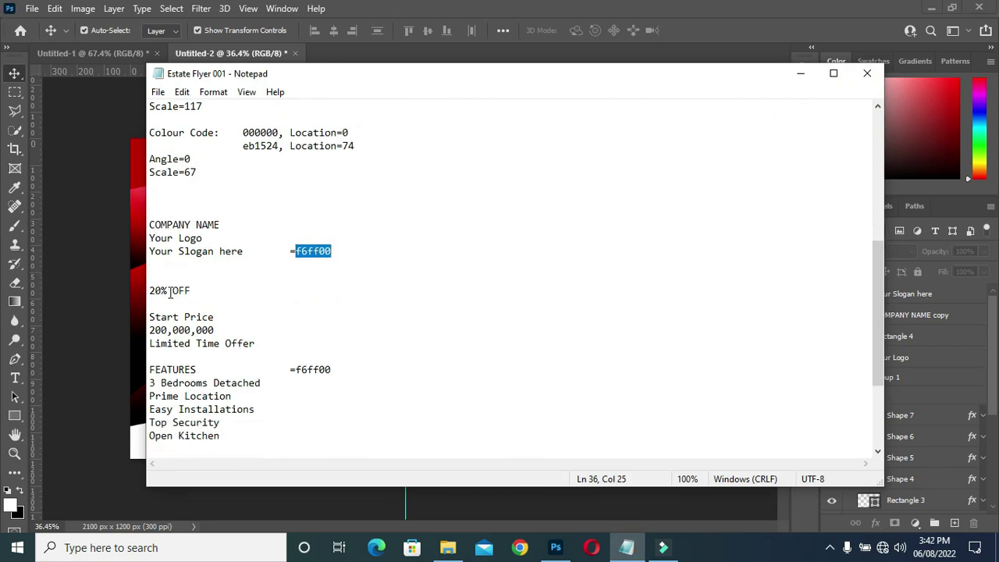
drag(167, 292, 148, 290)
key(ctrl+c)
click(800, 73)
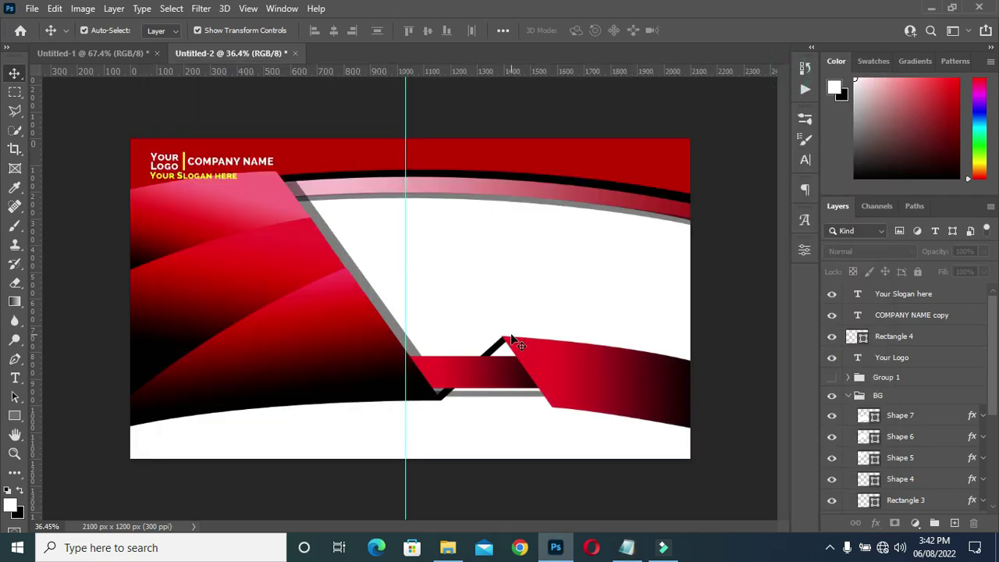
Step: Draw a circle about 197 × 197 px on the red ribbon at the flyer's lower right and fill it with dark red
key(u)
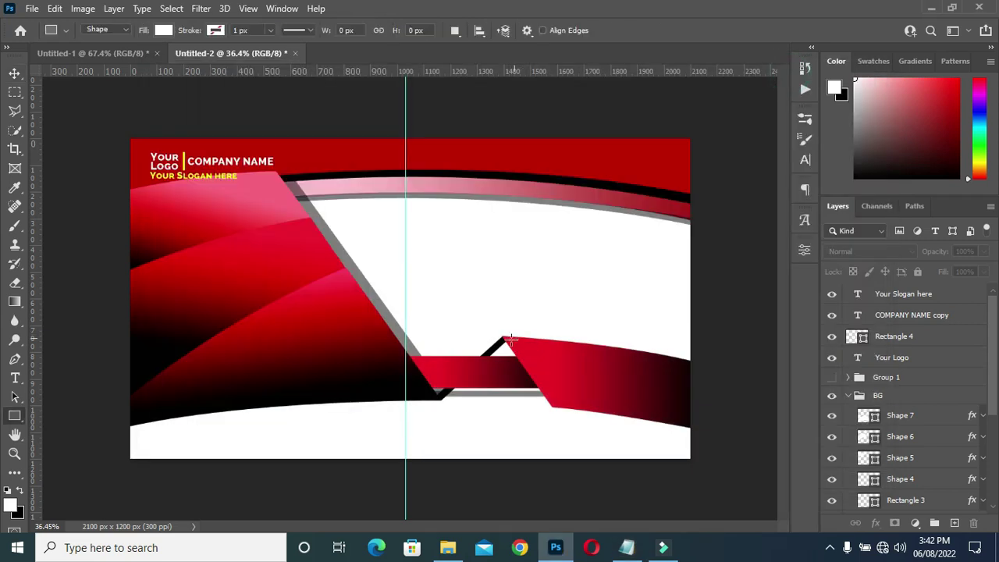
click(22, 422)
click(71, 441)
drag(546, 335, 620, 389)
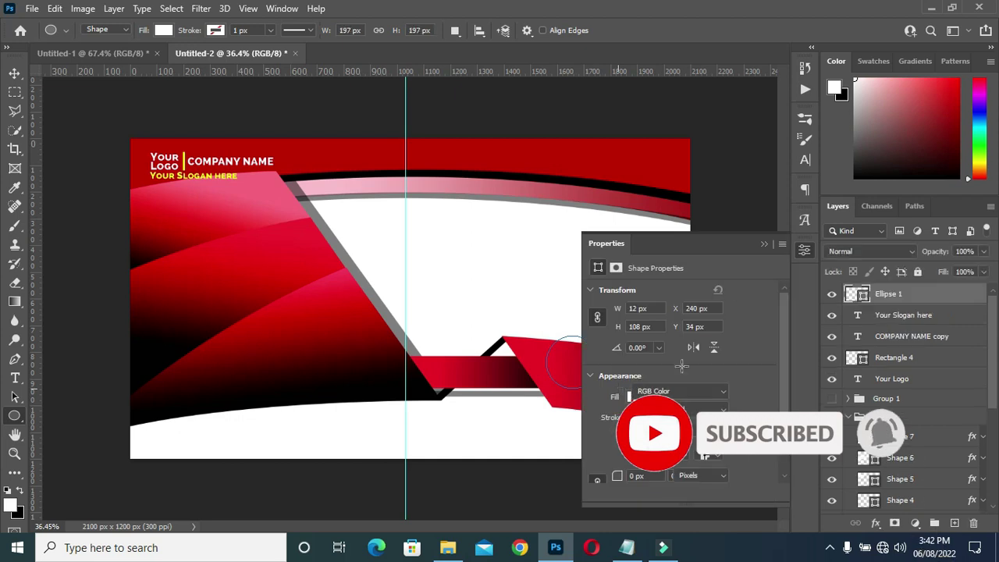
click(638, 394)
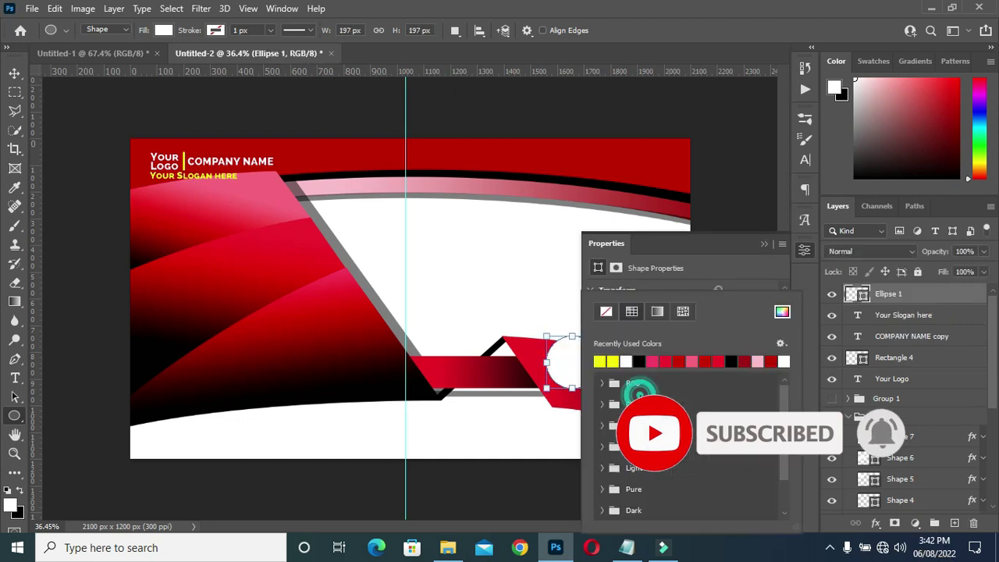
click(679, 360)
click(763, 244)
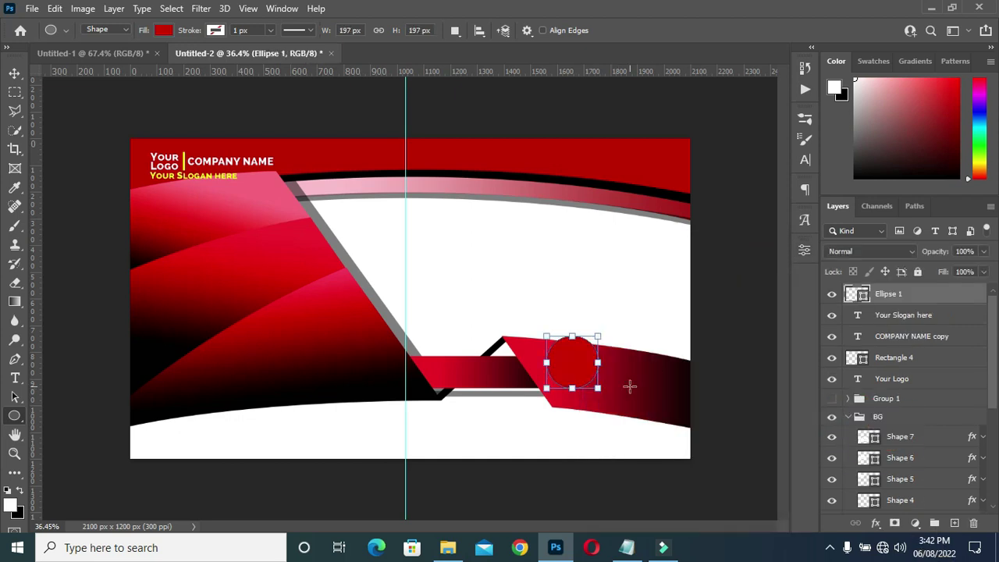
Step: Move the red circle up so it overlaps the upper edge of the red ribbon
key(v)
drag(573, 362, 573, 346)
scroll(573, 346, up, 3)
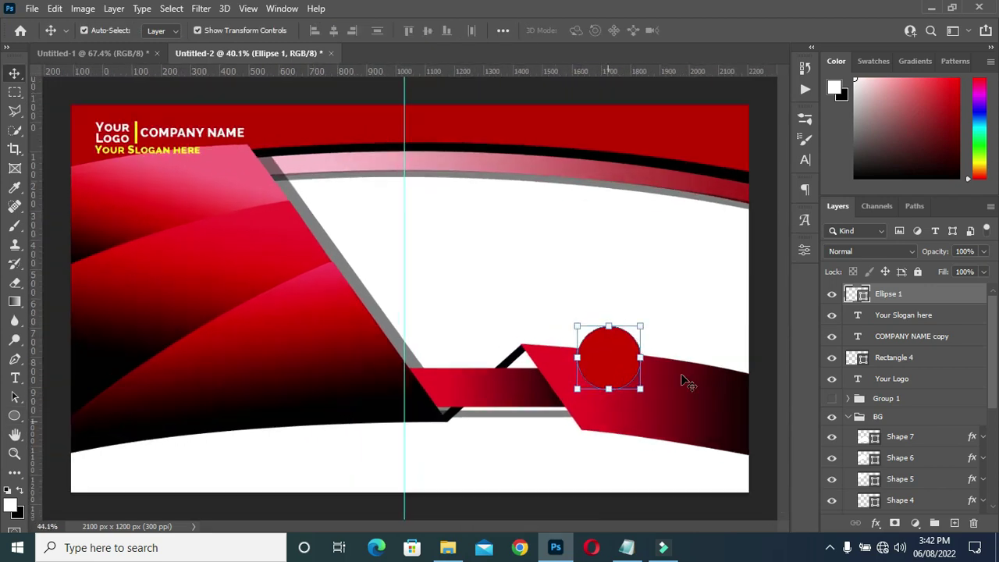
Step: Paste "20%" as a new text layer in the white area above the ribbon
key(t)
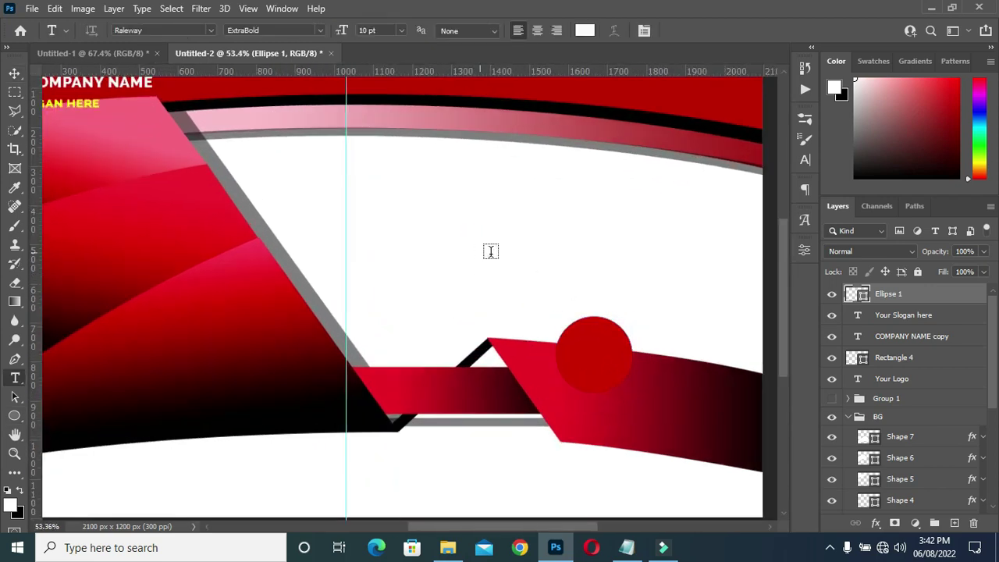
click(480, 249)
key(ctrl+v)
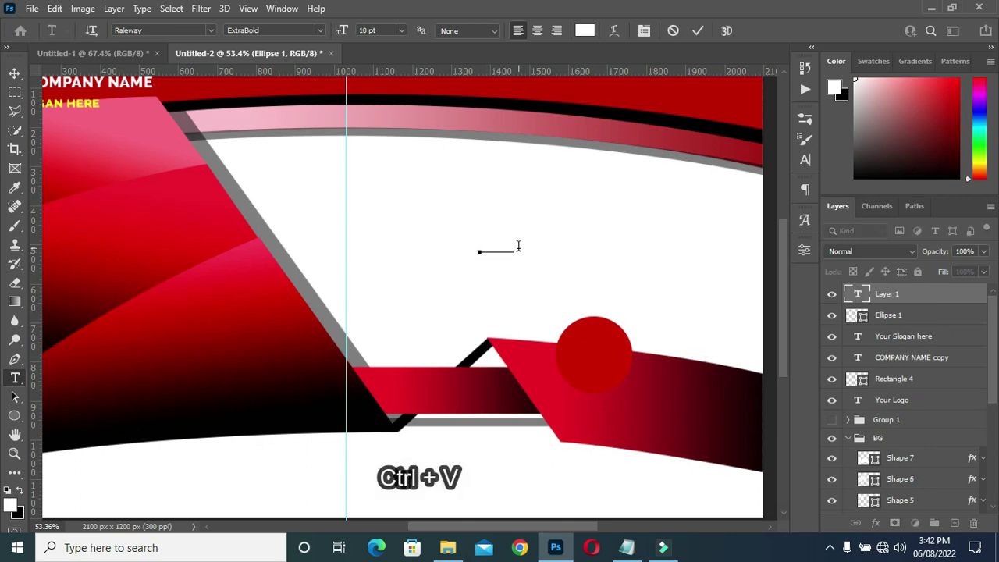
click(698, 30)
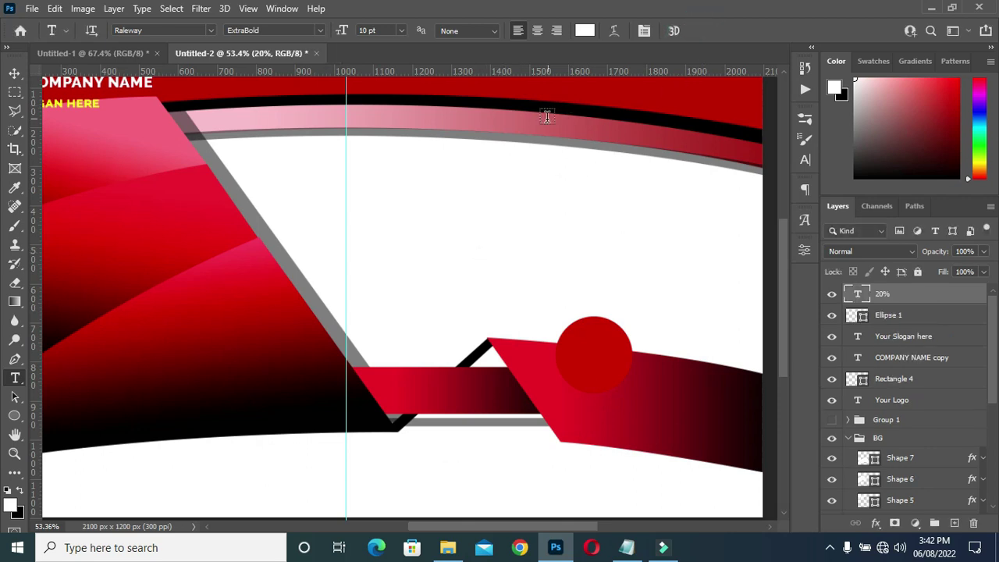
Step: Move the 20% text onto the upper part of the red circle
click(14, 73)
scroll(506, 245, up, 1)
drag(508, 247, 635, 332)
scroll(614, 359, down, 1)
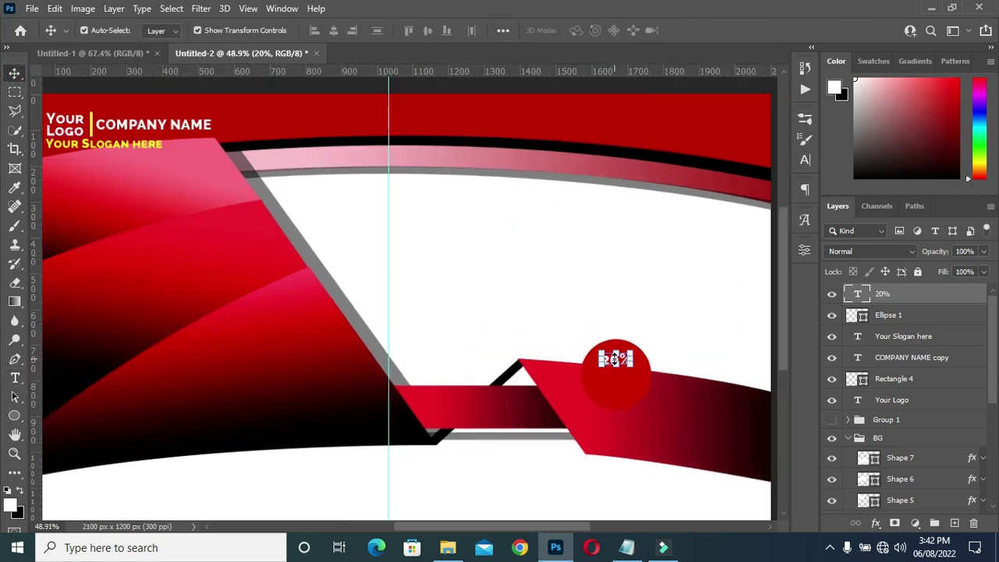
scroll(616, 359, up, 1)
click(628, 364)
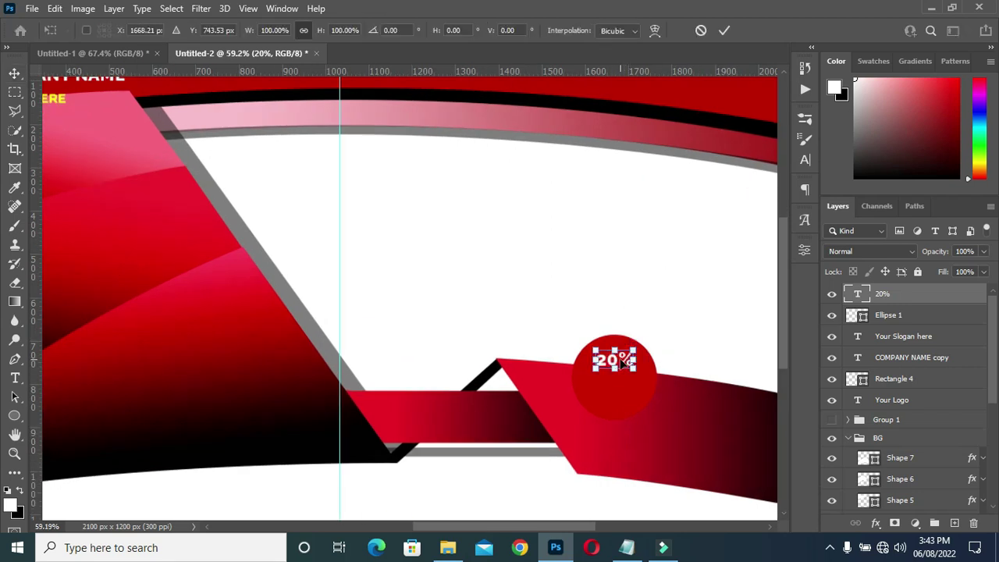
key(Return)
Step: Set the font of the 20% text to Akrobat ExtraBold
double_click(621, 362)
scroll(624, 360, up, 1)
key(ctrl+a)
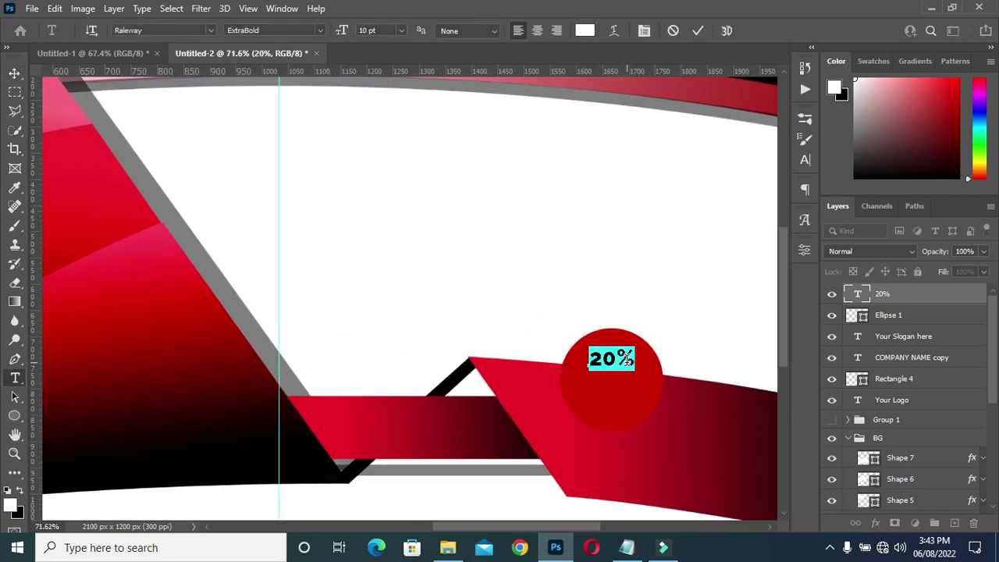
click(210, 30)
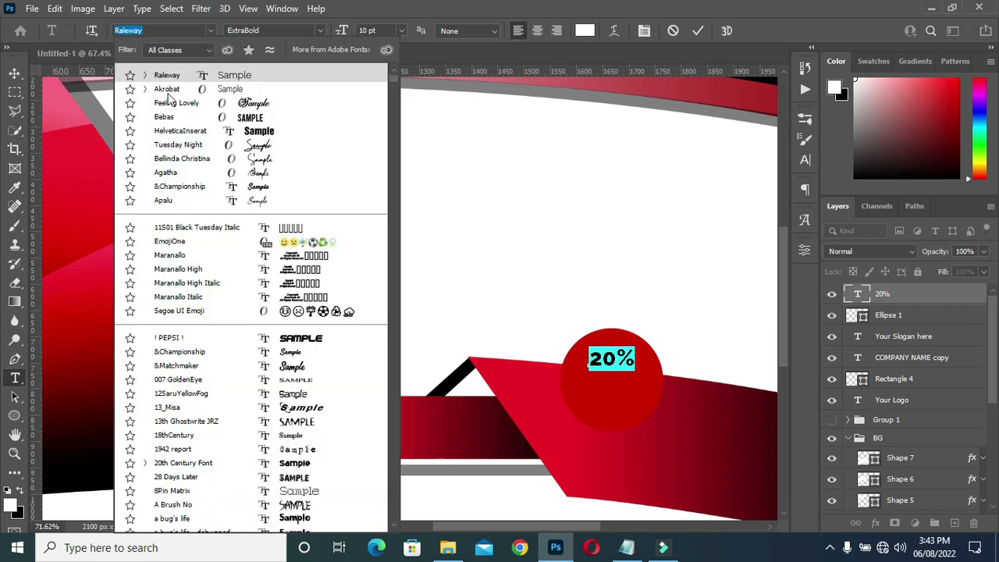
click(166, 95)
click(325, 27)
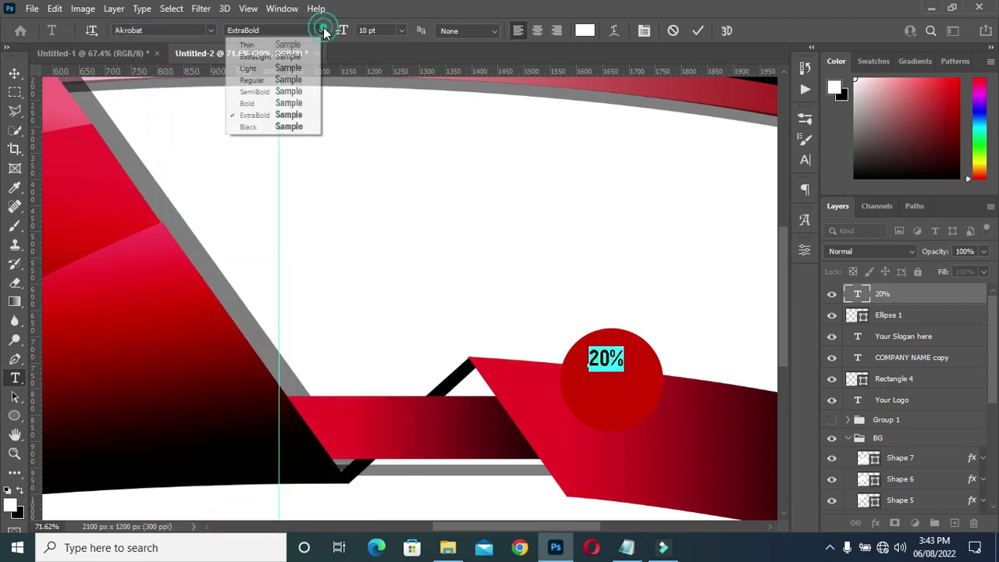
click(272, 117)
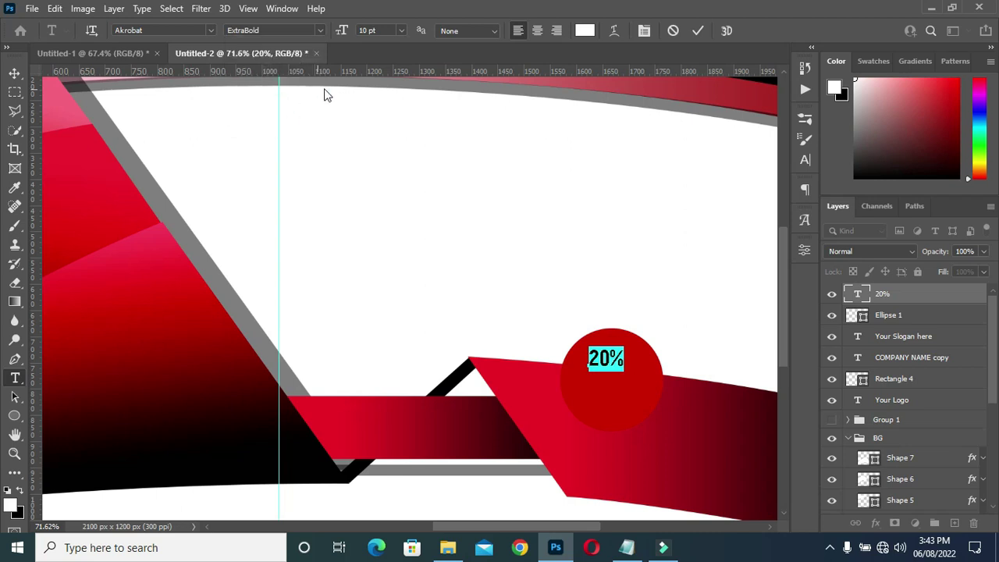
click(698, 30)
Step: Scale the 20% text to about 201% and center it horizontally on the red circle
key(v)
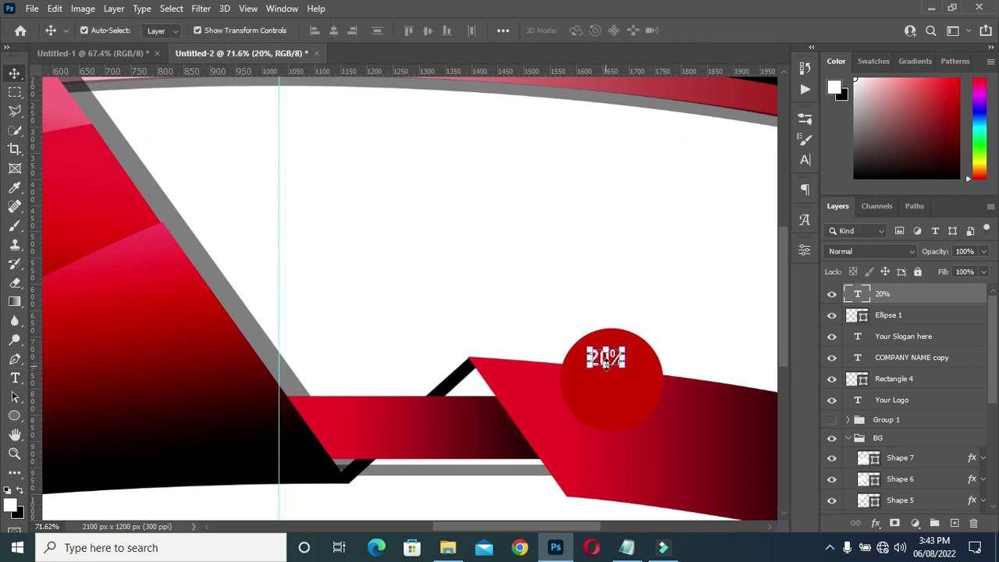
key(ctrl+t)
mouse_move(624, 367)
mouse_down()
mouse_move(661, 385)
mouse_move(616, 372)
mouse_move(618, 350)
mouse_move(620, 364)
mouse_up()
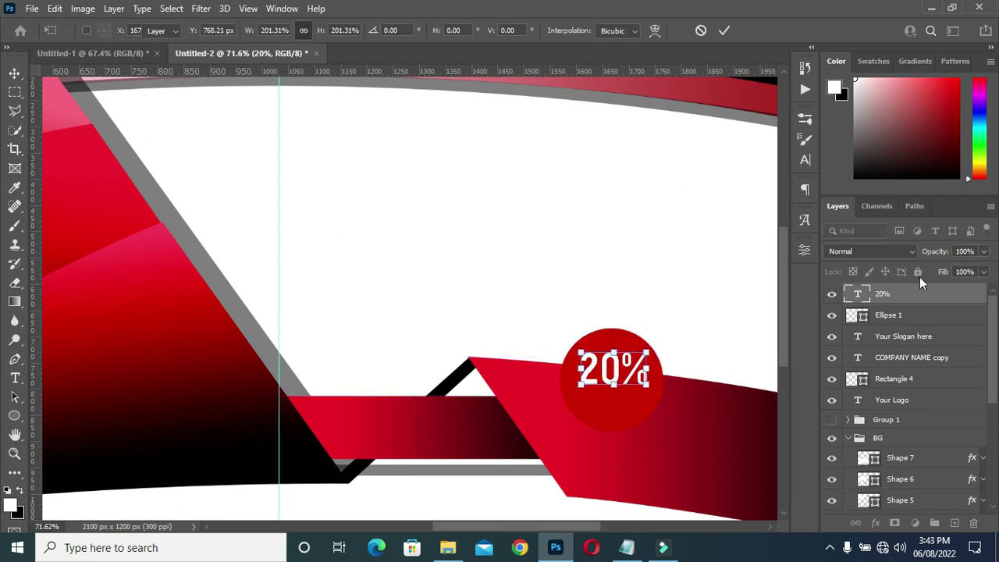
key(Return)
click(889, 315)
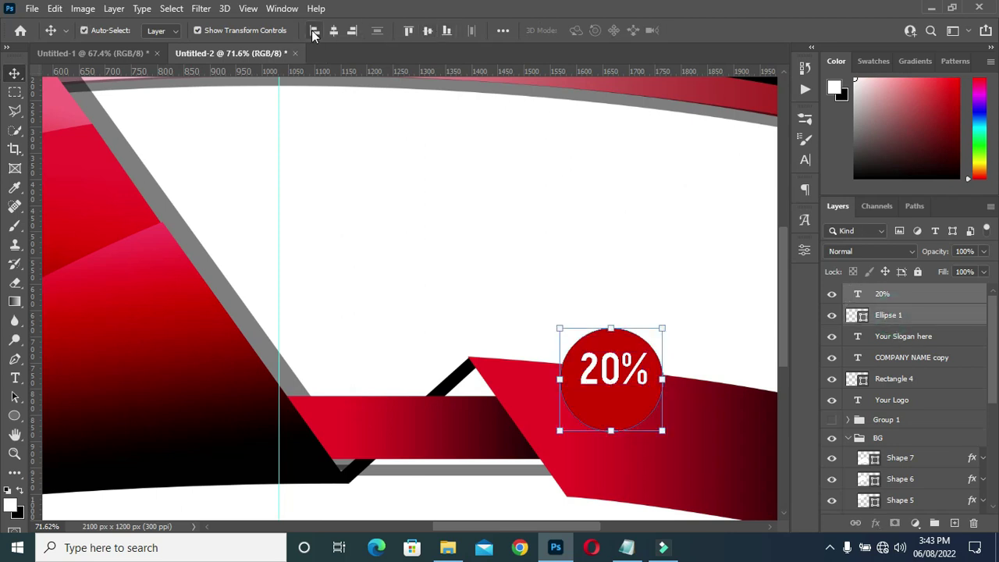
click(333, 31)
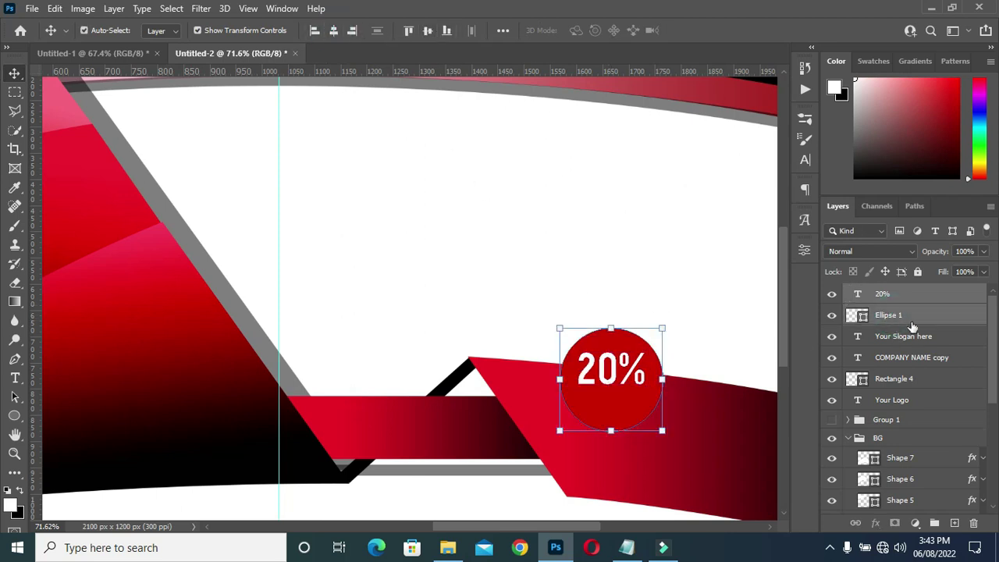
Step: Shift the 20% text slightly up and place a duplicate of it directly below, inside the circle
click(897, 293)
key(ctrl+t)
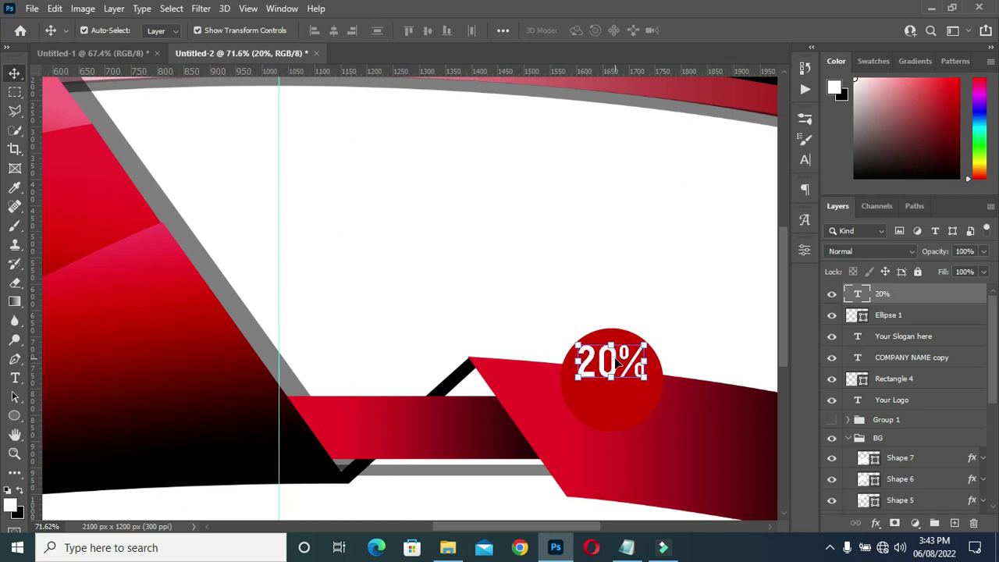
key(ctrl+j)
drag(616, 360, 614, 388)
key(Return)
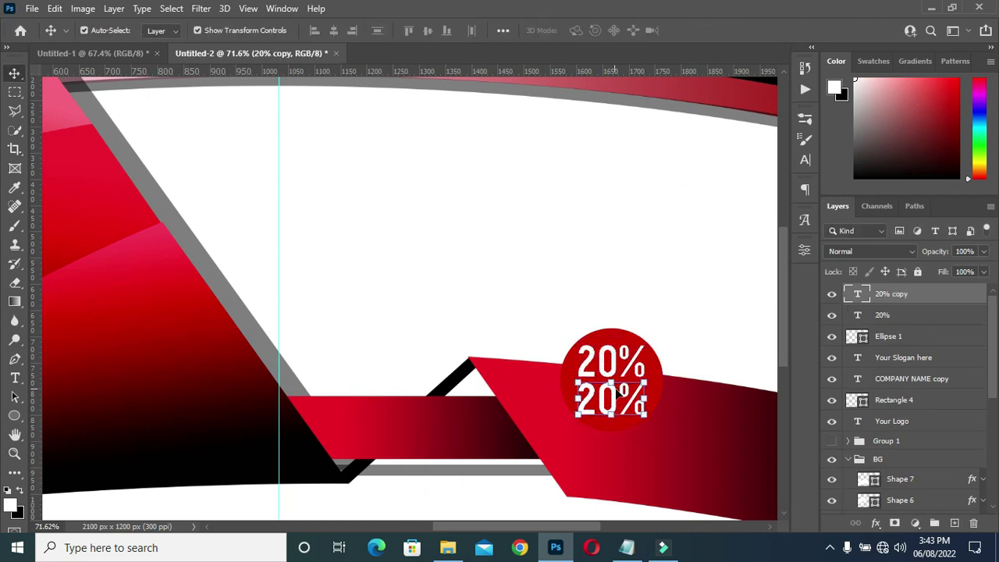
Step: Replace the wording of the lower 20% duplicate with "OFF"
double_click(614, 396)
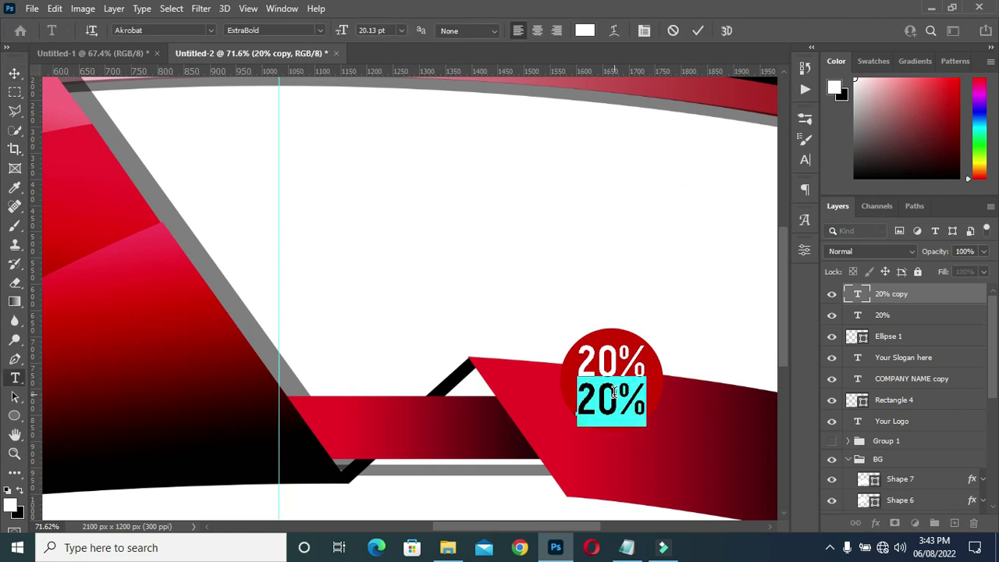
text(OFF)
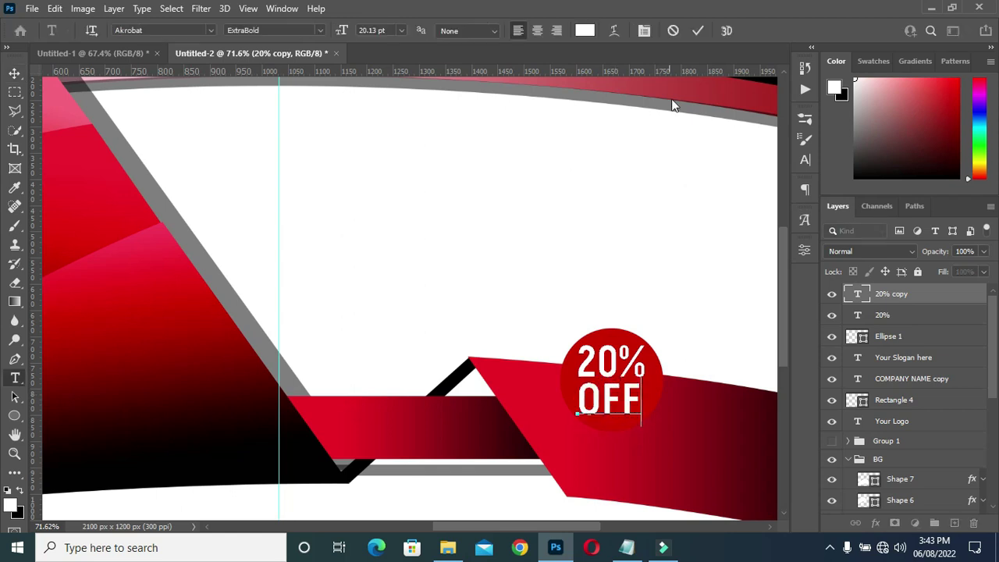
click(699, 33)
key(v)
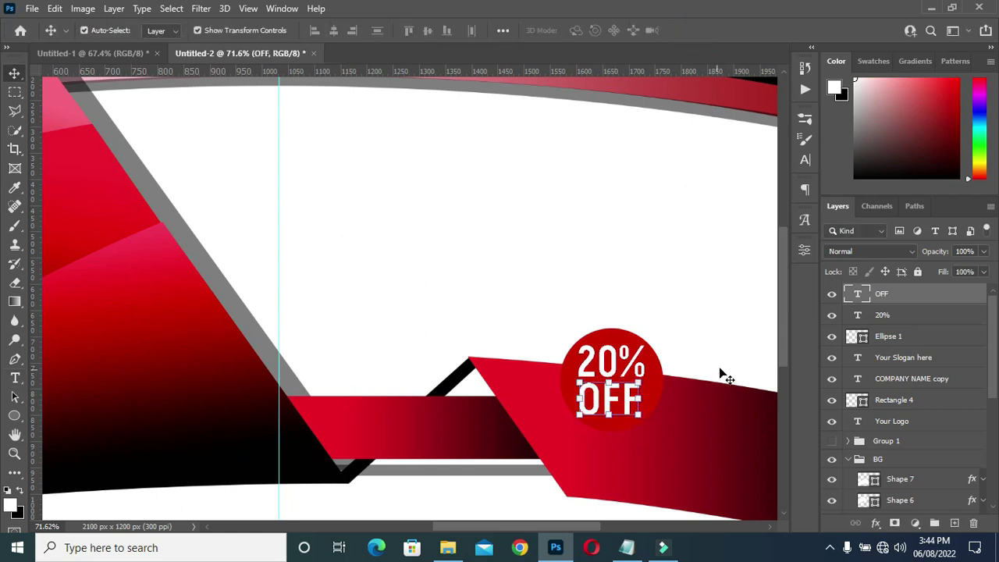
Step: Add a drop shadow effect to the red circle behind the 20% OFF text
click(890, 337)
click(875, 523)
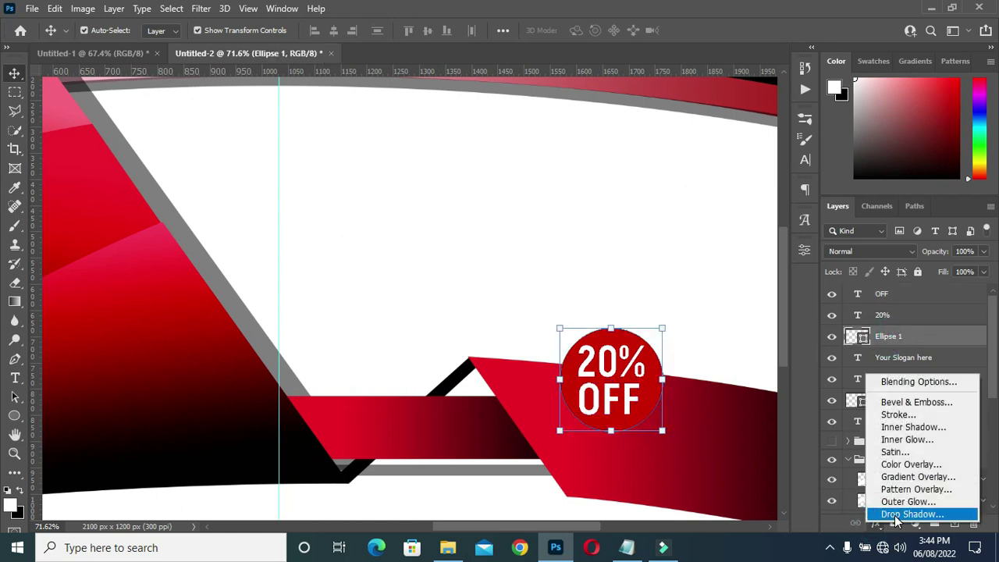
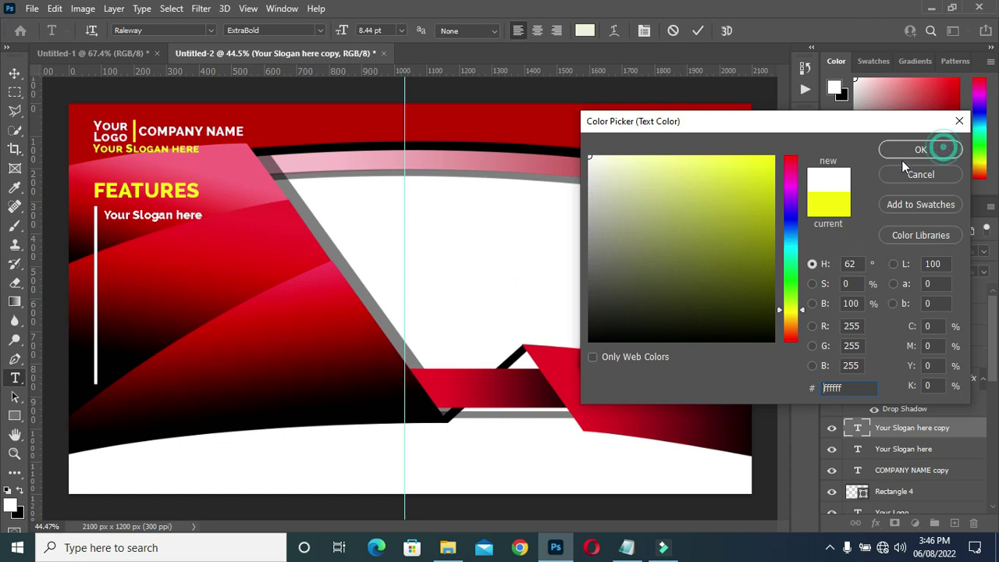
Step: Paste the copied feature list over the slogan copy under FEATURES and choose the Medium Italic style
key(ctrl+v)
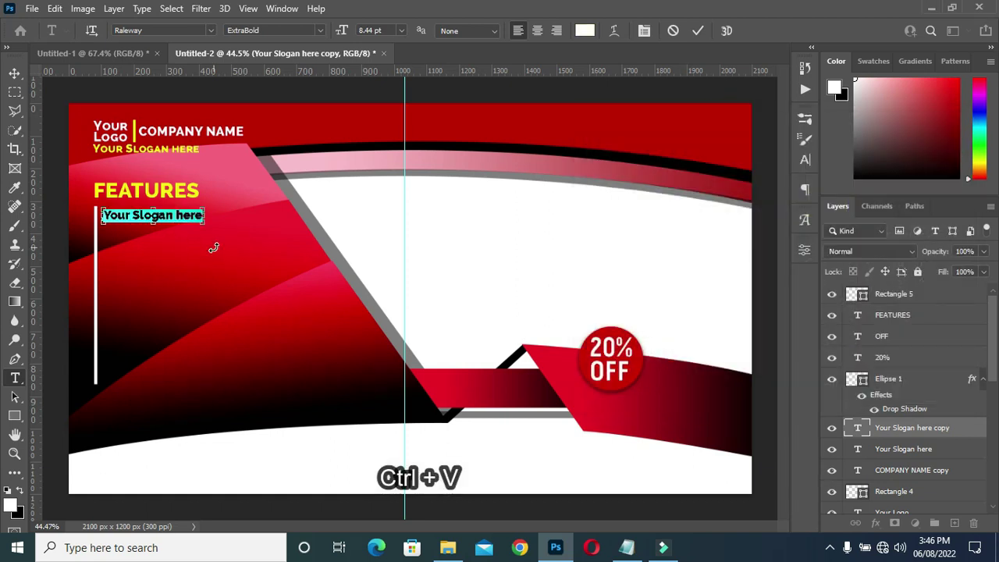
click(321, 29)
click(278, 117)
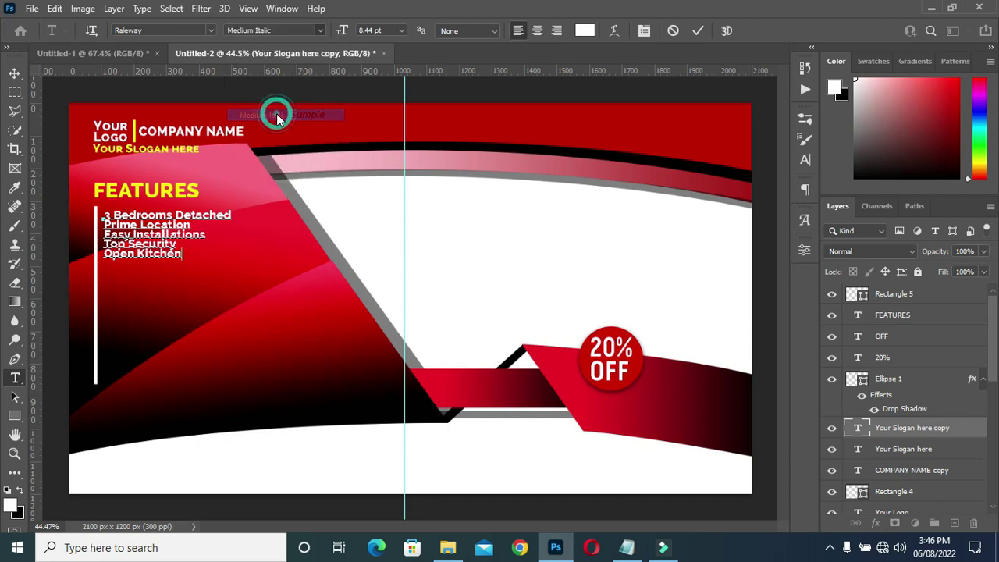
click(698, 30)
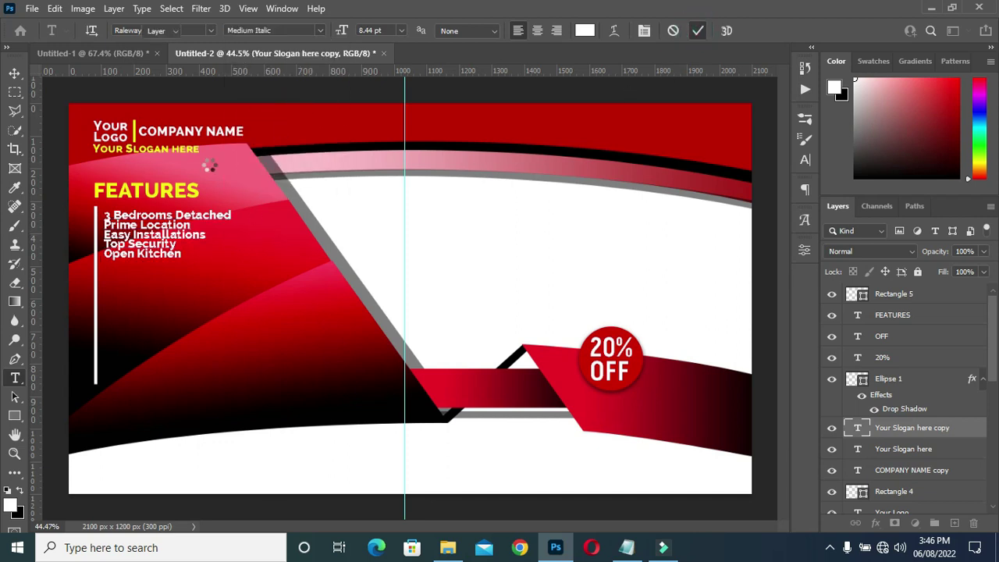
Step: Set the font style of the whole feature list to SemiBold
key(v)
key(t)
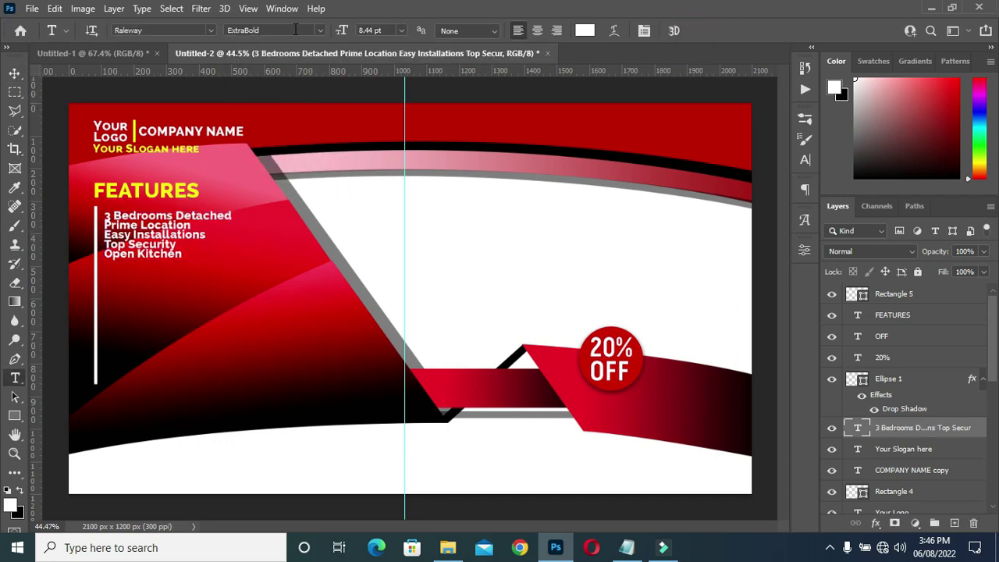
click(318, 34)
click(290, 122)
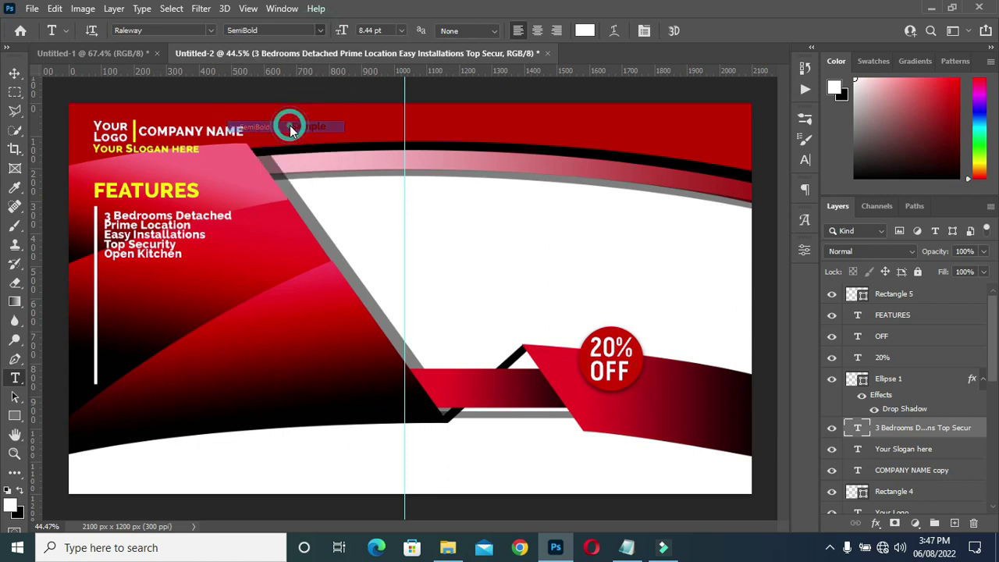
Step: Set the line spacing of the feature list to 10 pt
click(804, 159)
click(724, 159)
drag(724, 161, 728, 160)
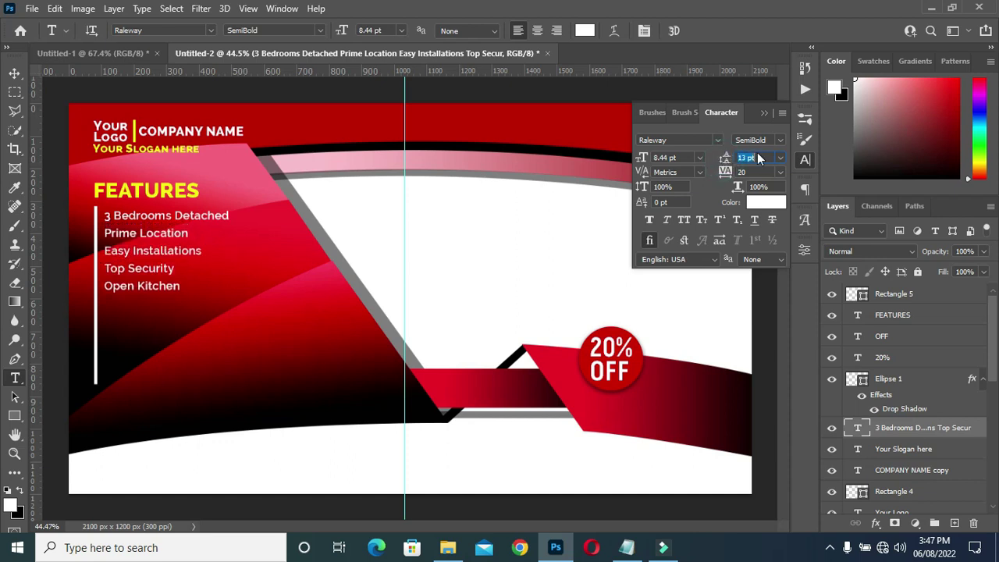
key(Return)
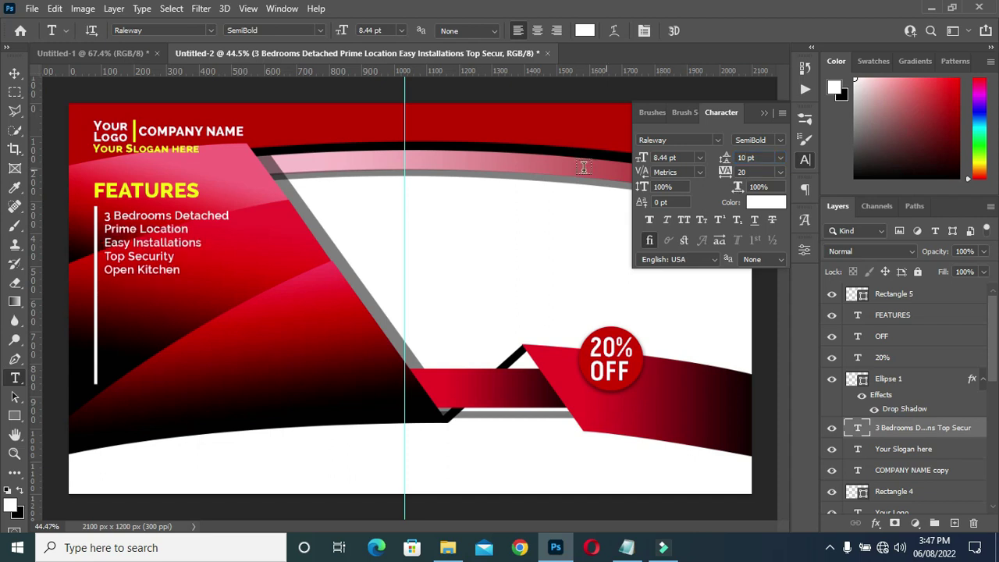
click(764, 114)
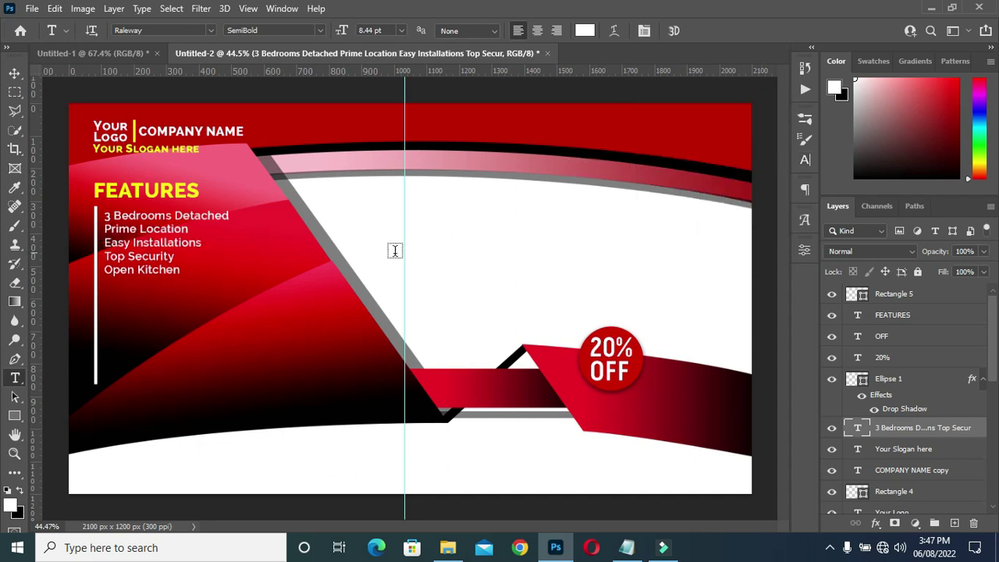
Step: Group the OFF text, the 20% text and the circle, and select the feature list layer
key(v)
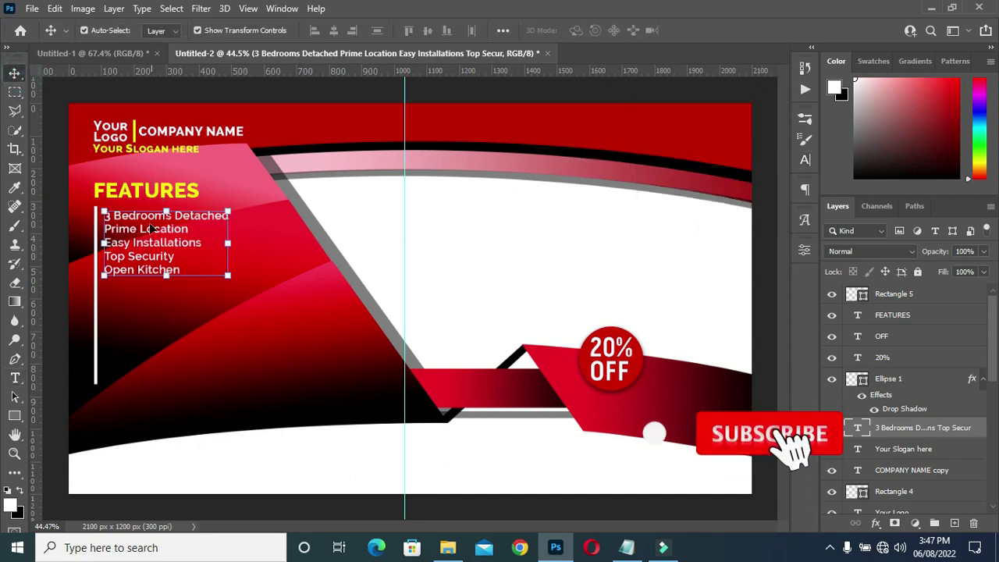
scroll(179, 334, up, 1)
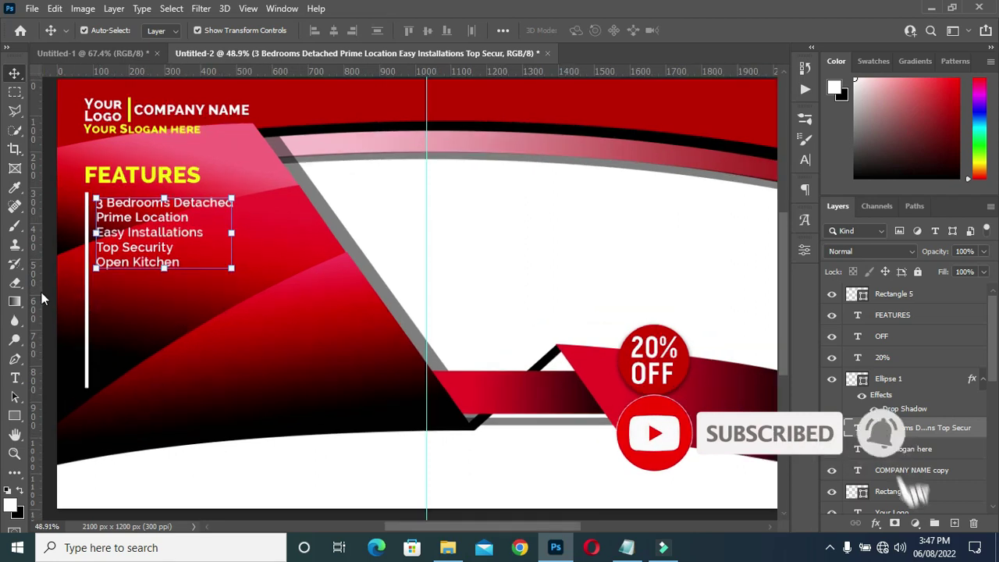
click(897, 295)
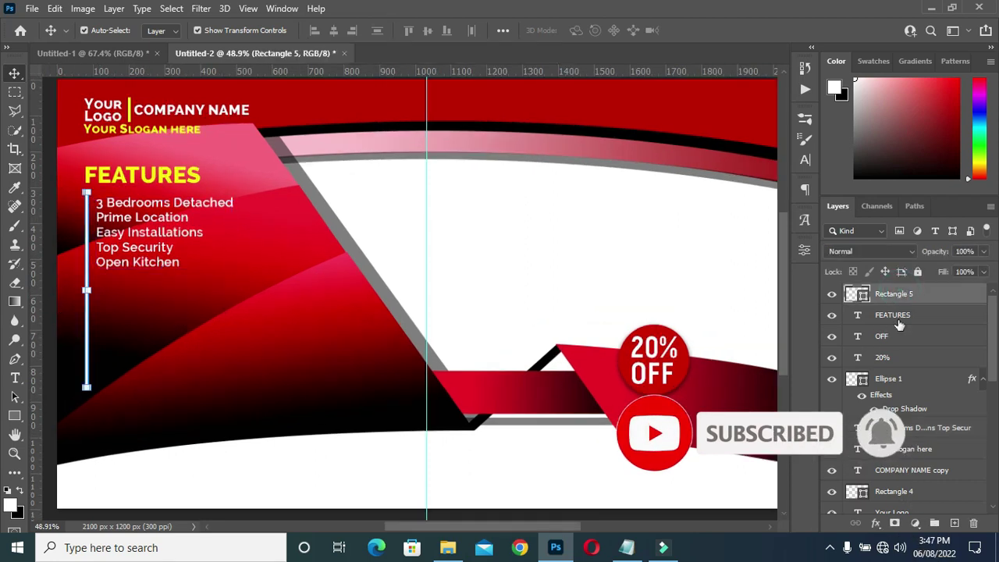
click(889, 337)
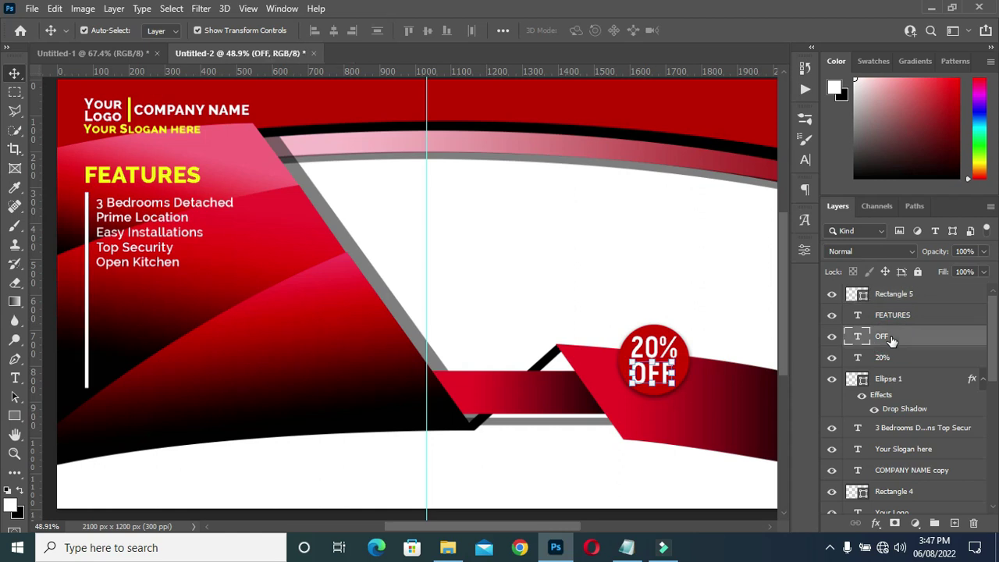
shift+click(897, 379)
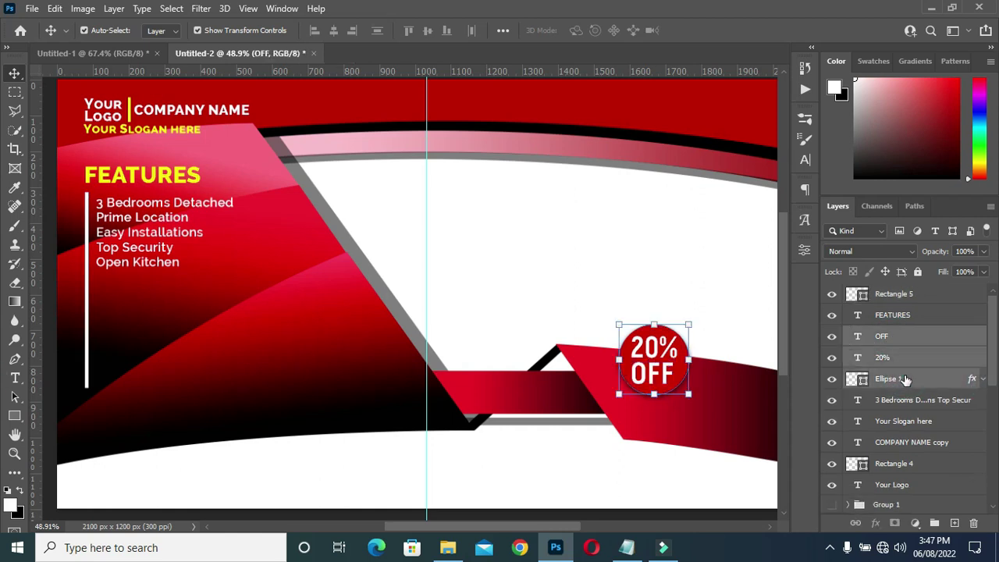
key(ctrl+g)
click(895, 357)
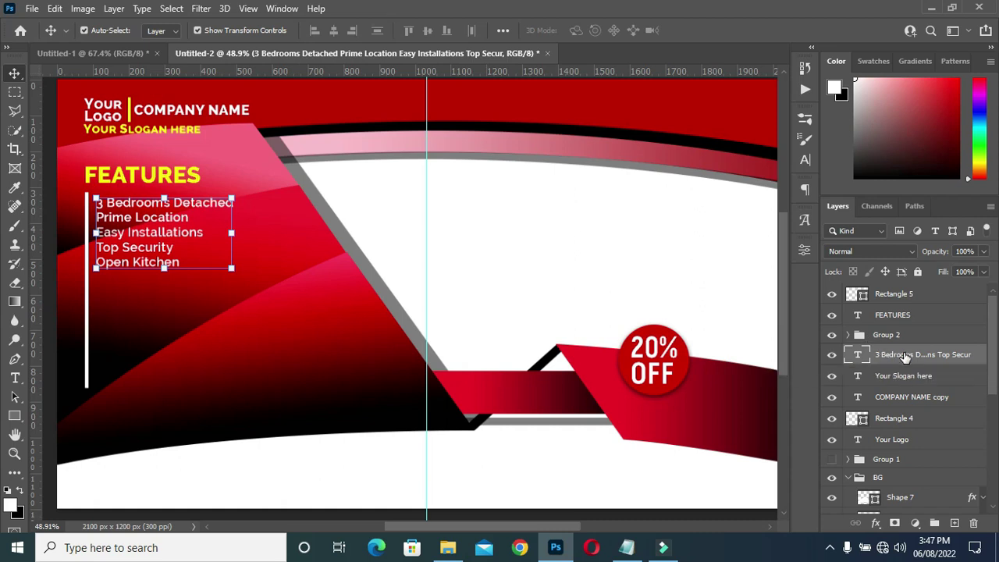
Step: Move the feature list layer to the front of the stack and group the slogan, company name, divider bar and logo layers
drag(897, 352, 904, 289)
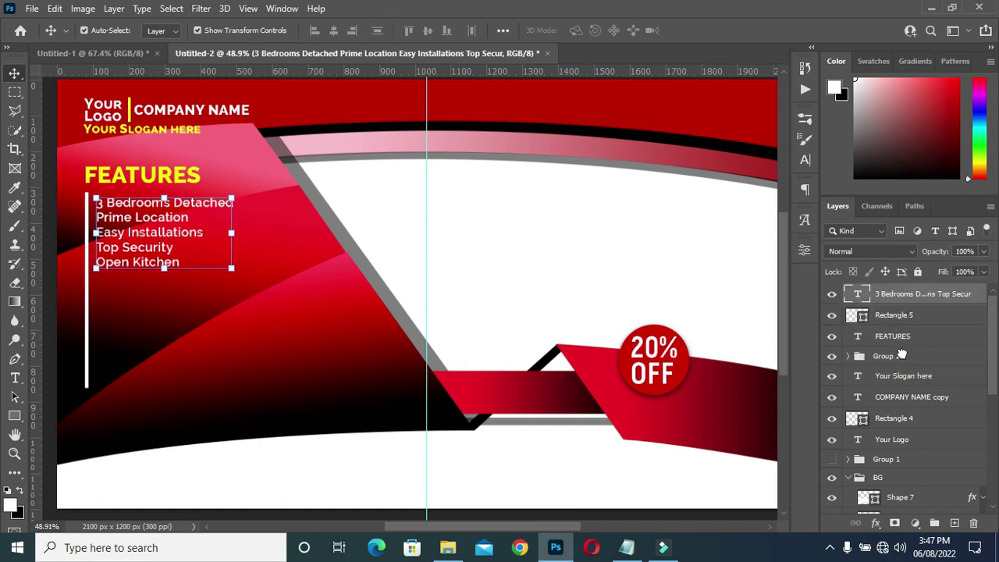
click(901, 376)
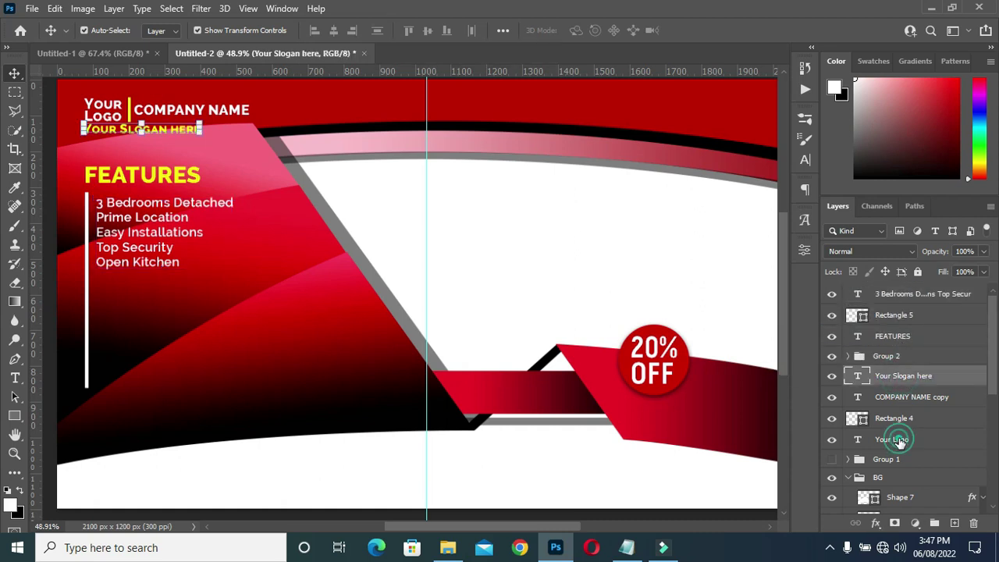
shift+click(902, 439)
key(ctrl+g)
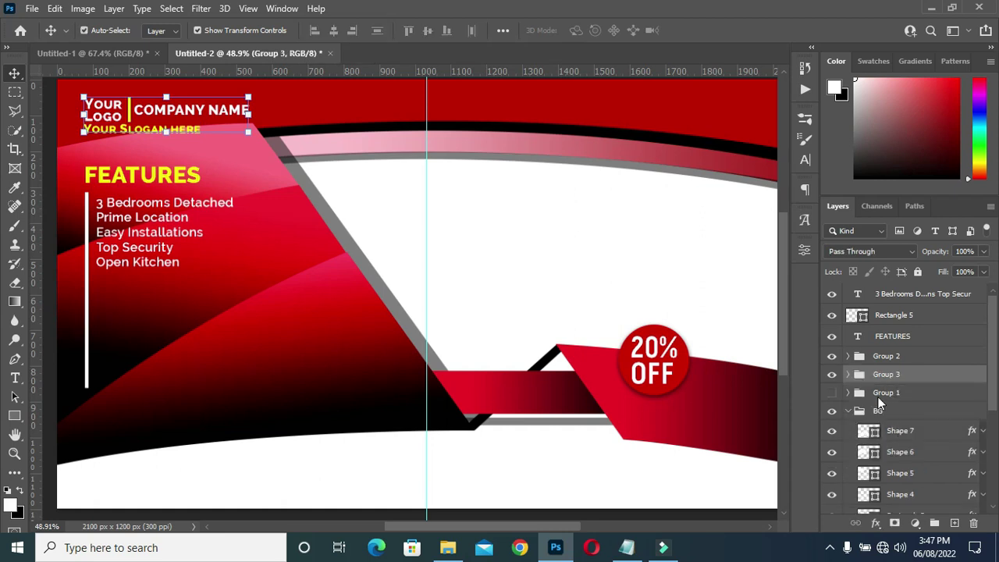
Step: Collapse the BG group and move the hidden Group 1 directly beneath it in the layer stack
click(847, 410)
drag(887, 395, 884, 420)
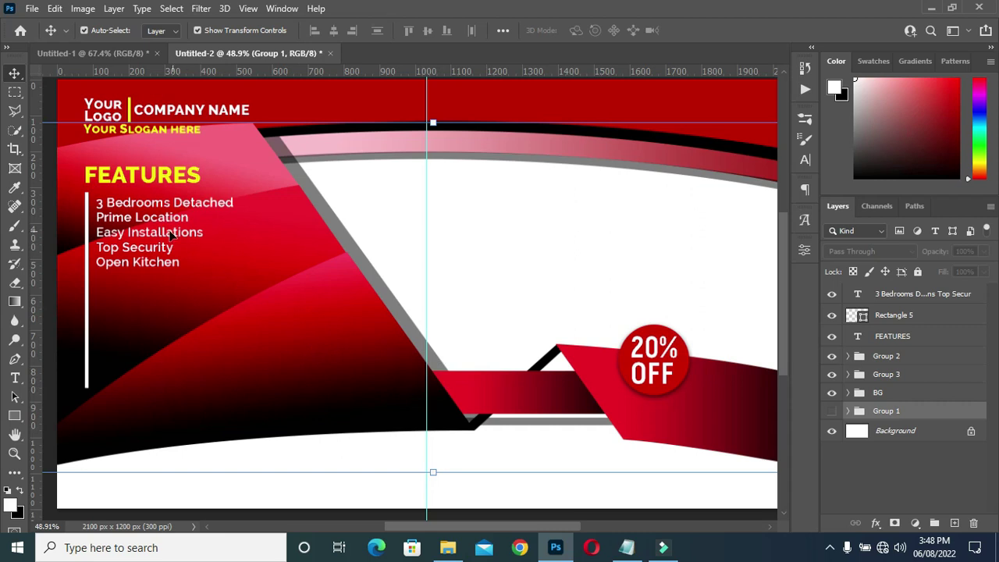
Step: Draw a thin white horizontal bar, about 572 by 8 px, just below the Open Kitchen line
click(14, 415)
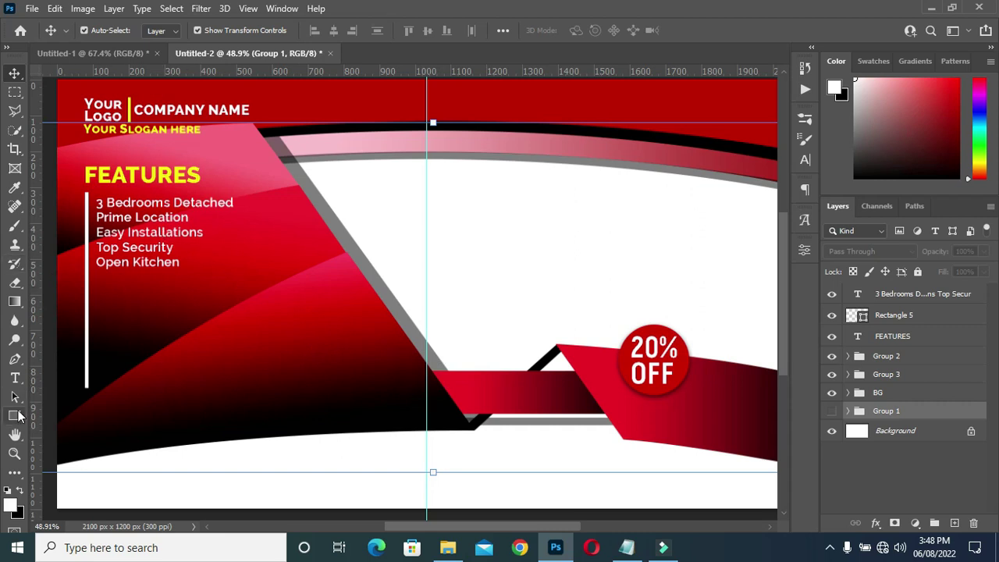
click(98, 275)
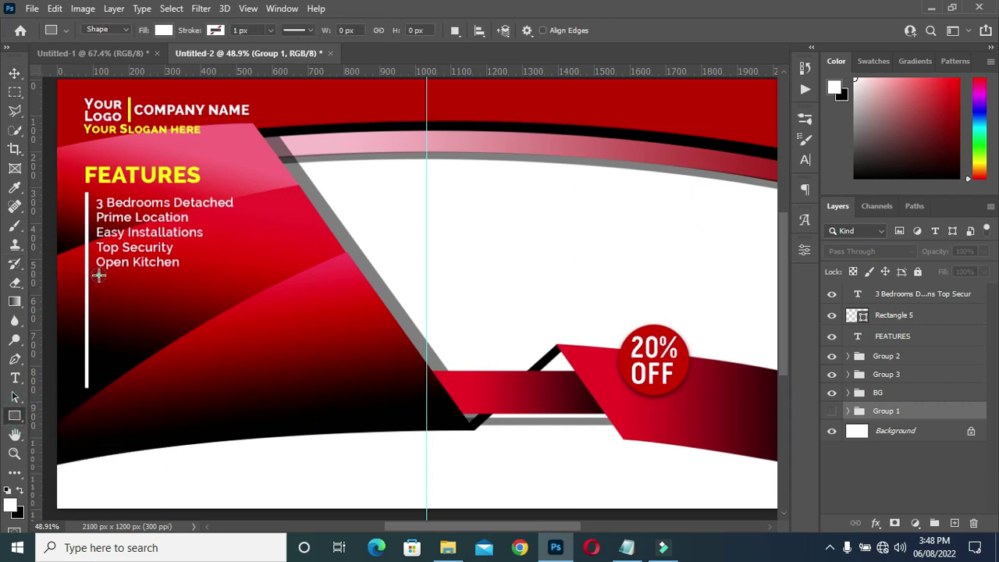
drag(98, 274, 303, 277)
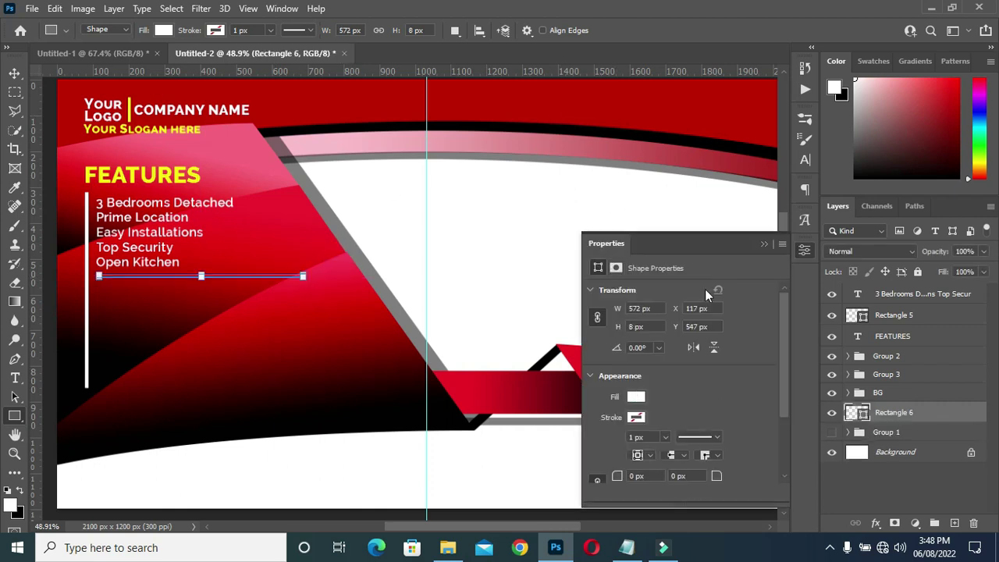
key(v)
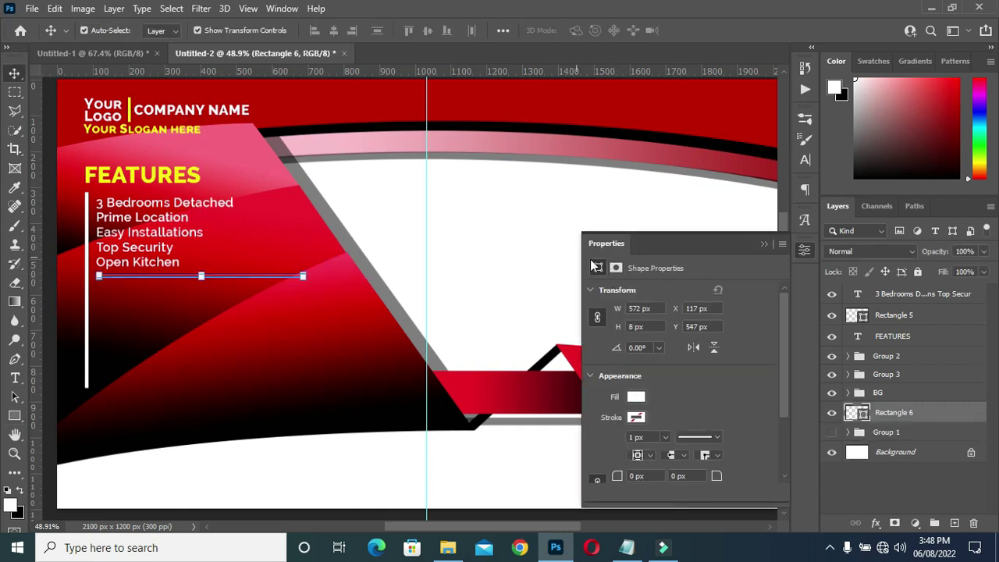
click(765, 244)
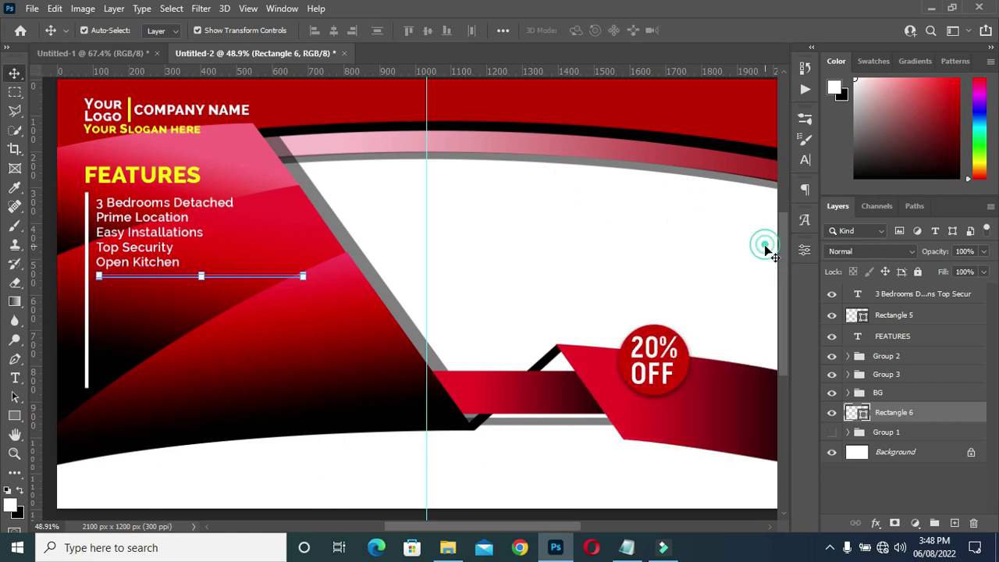
click(49, 133)
Step: Bring the horizontal bar's layer to the front and duplicate it, offsetting the copy slightly down and to the right
click(893, 314)
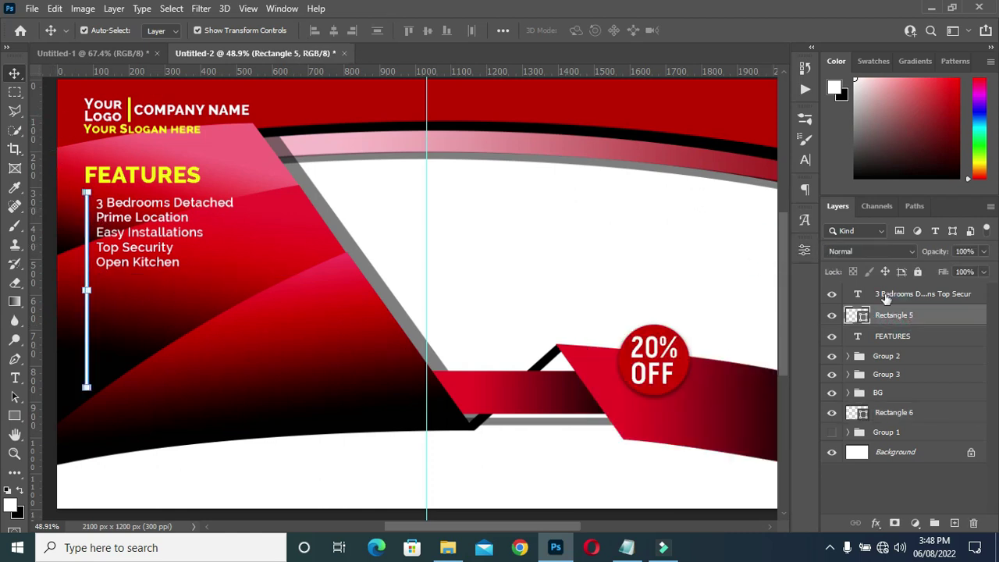
click(890, 295)
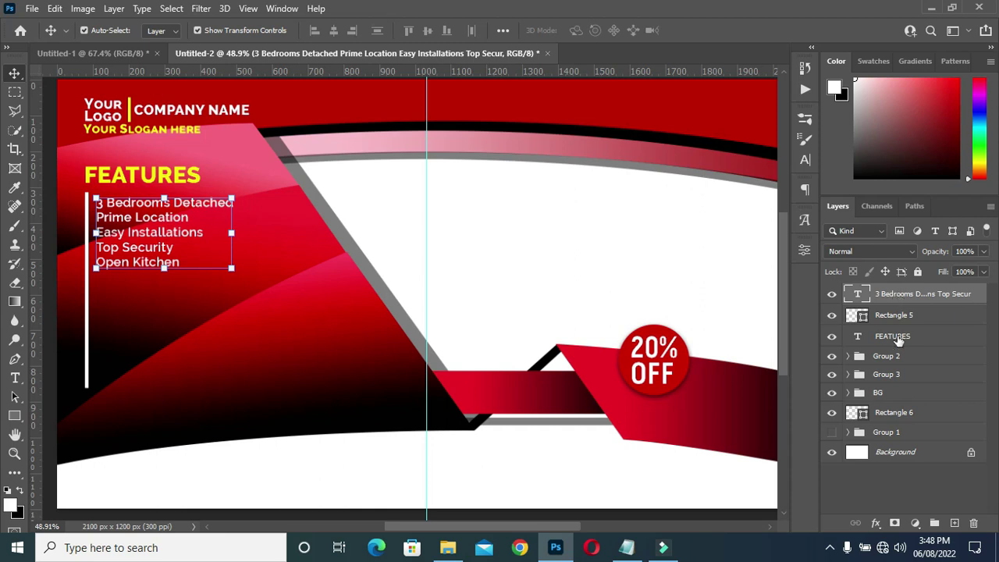
click(893, 412)
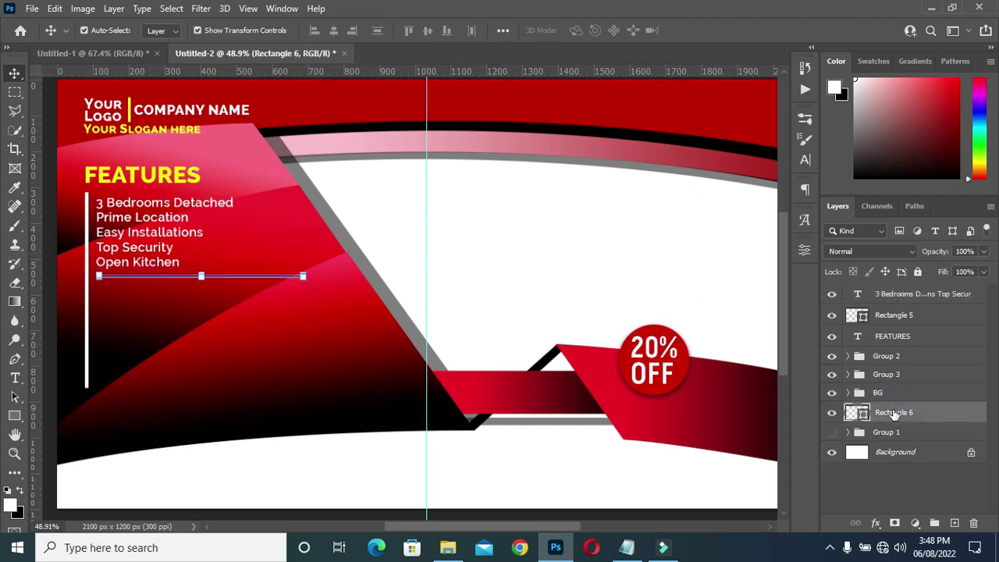
drag(892, 414, 954, 522)
drag(226, 279, 272, 285)
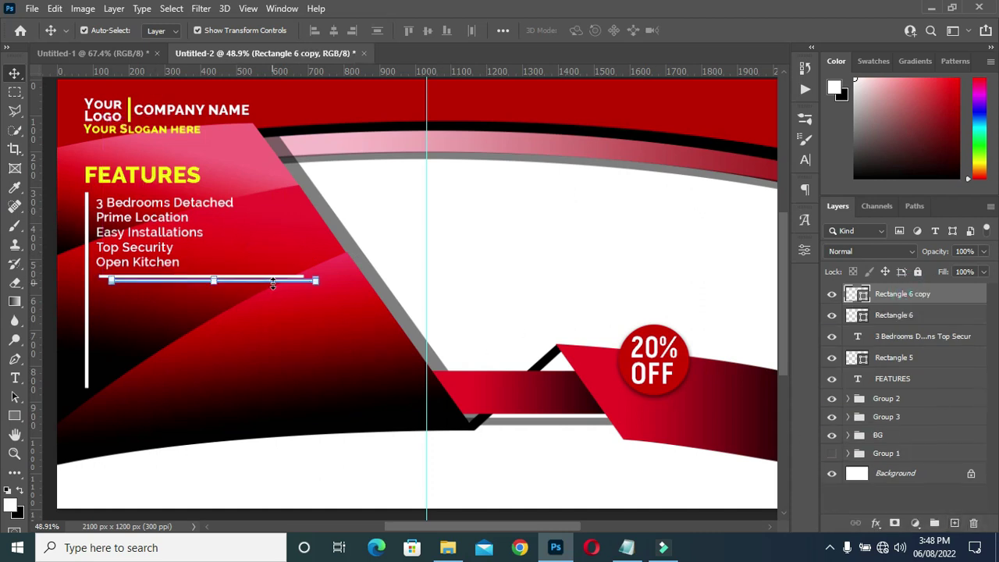
click(572, 508)
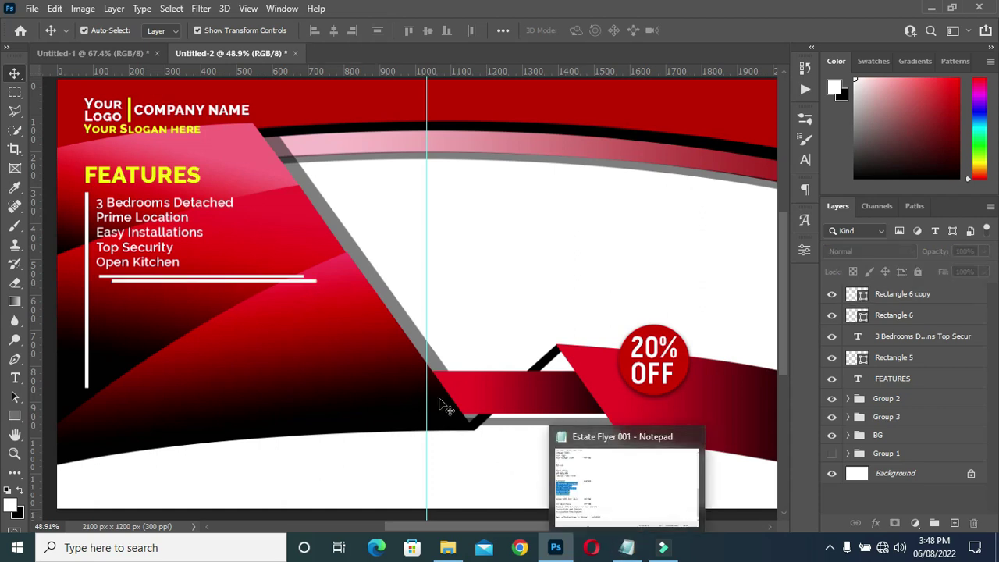
Step: Recolour the duplicated bar yellow f6ff00 by sampling the FEATURES heading
double_click(864, 299)
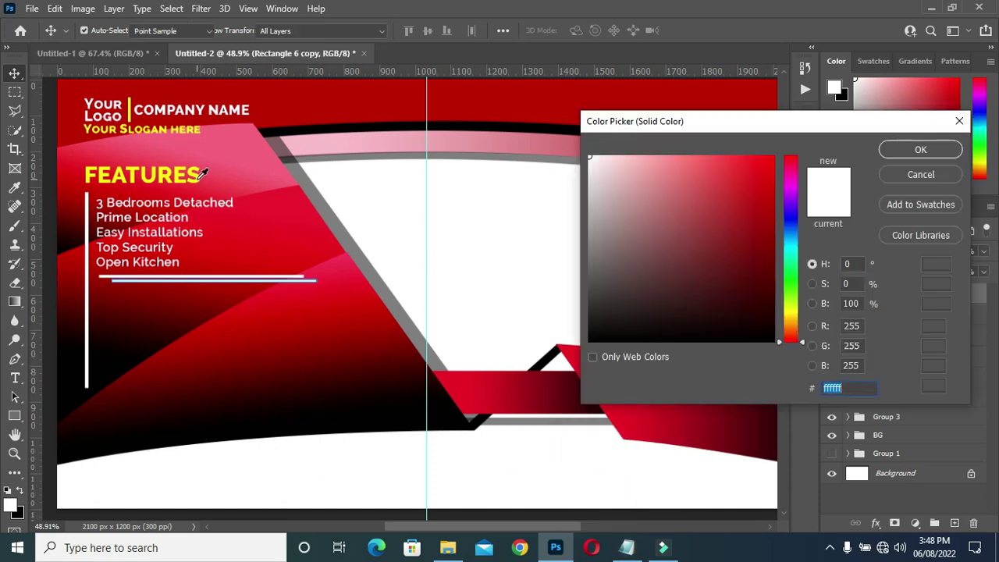
click(197, 174)
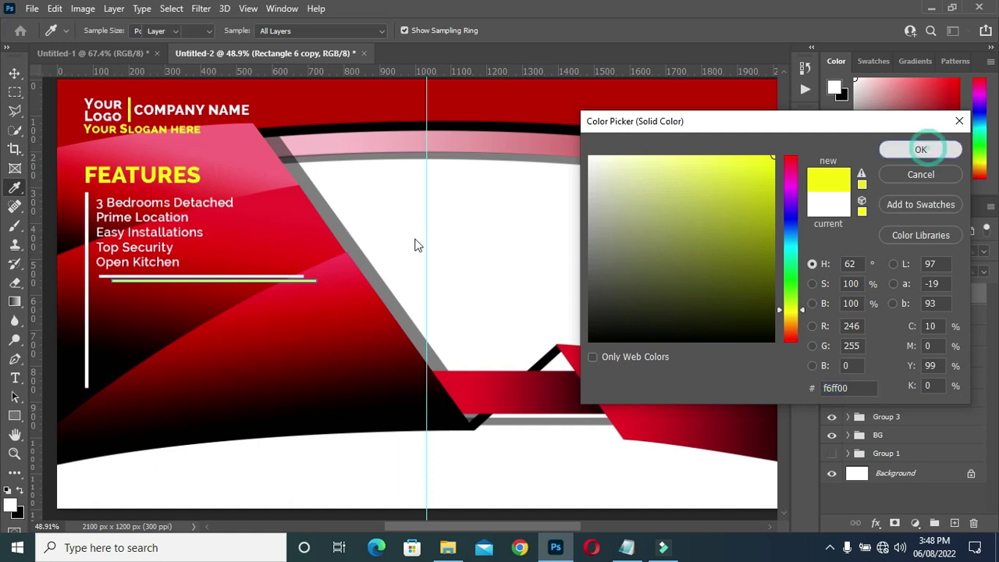
key(Return)
click(220, 269)
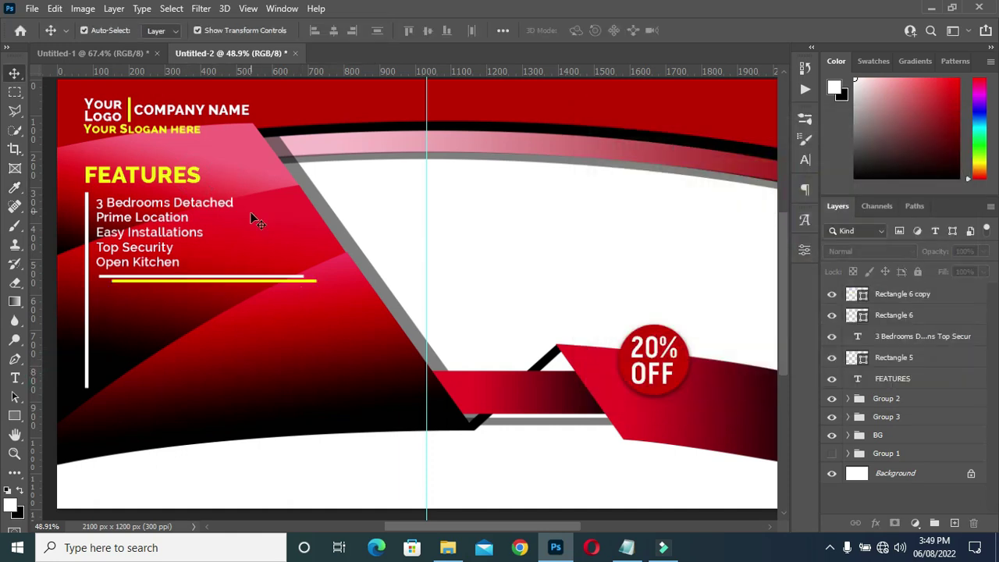
Step: Switch to the Estate Flyer 001 note in Notepad, copy the "Our Objective:" heading and minimize the note
click(626, 547)
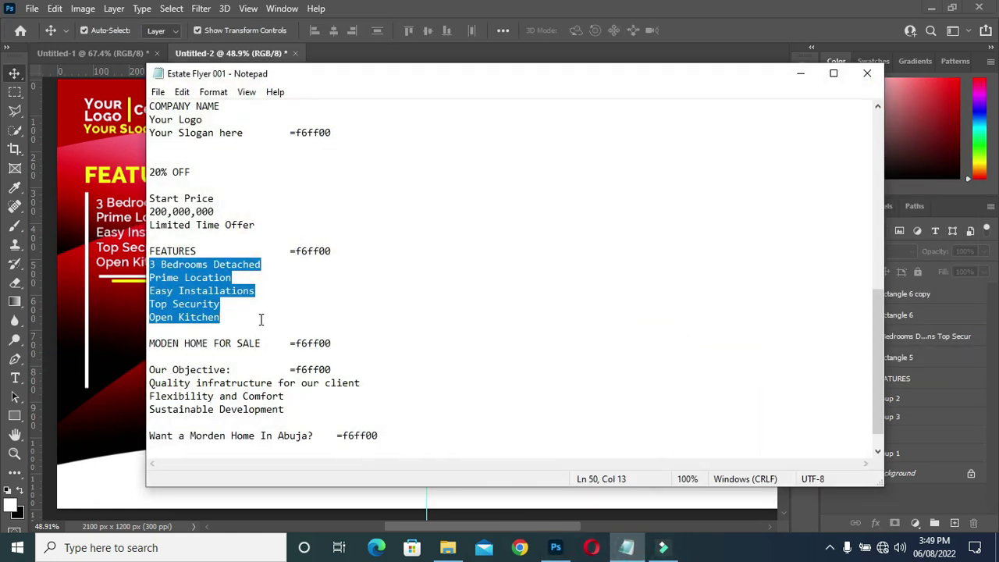
scroll(260, 320, down, 1)
click(287, 292)
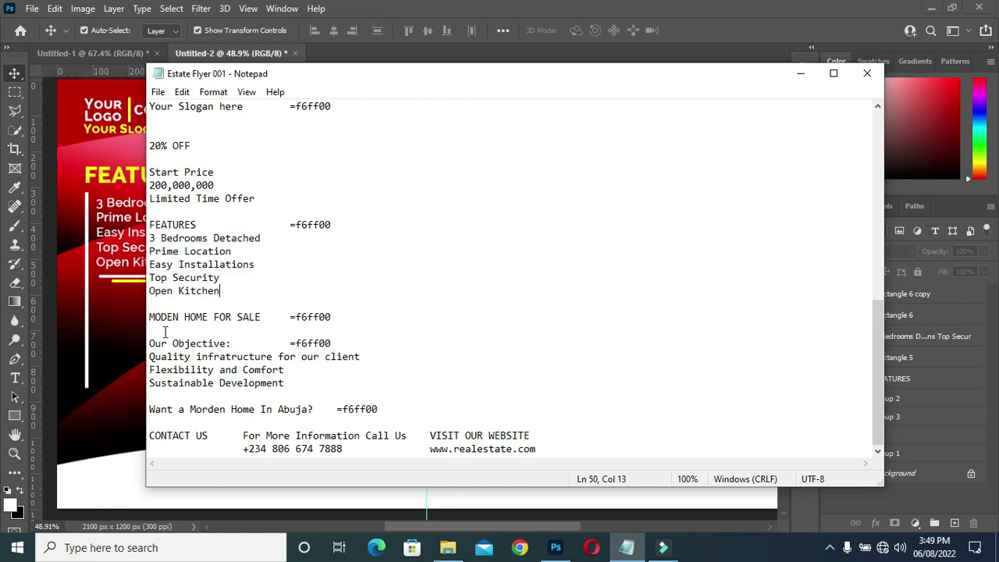
drag(148, 343, 228, 344)
key(ctrl+c)
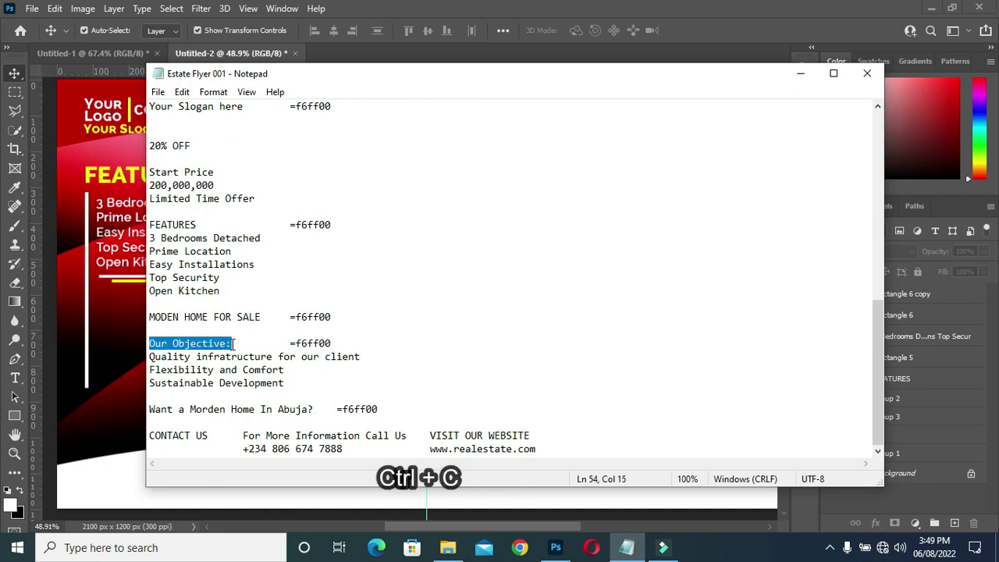
click(796, 73)
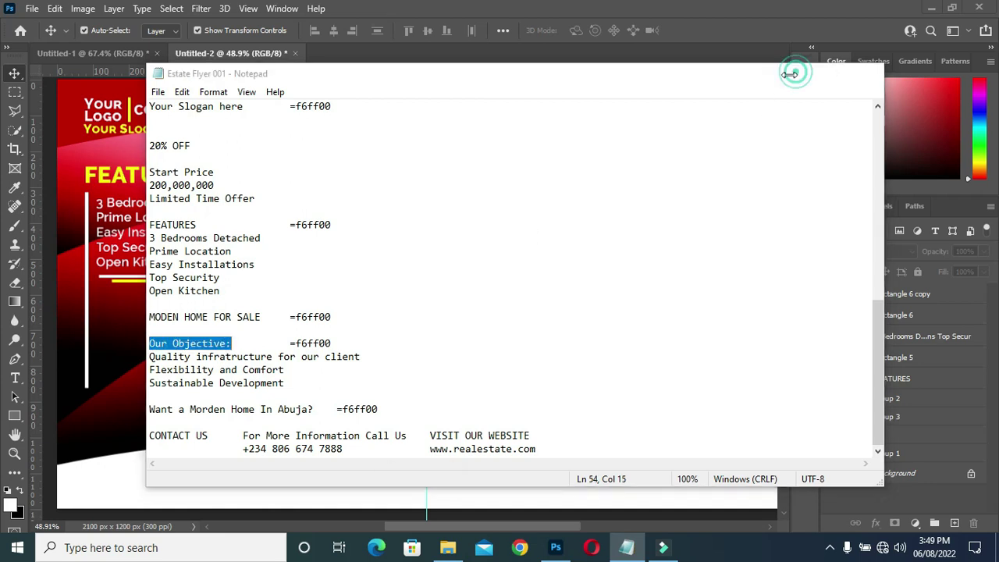
Step: Duplicate the FEATURES heading below the two bars and replace the copy's text with the pasted "Our Objective:"
key(ctrl+j)
click(164, 177)
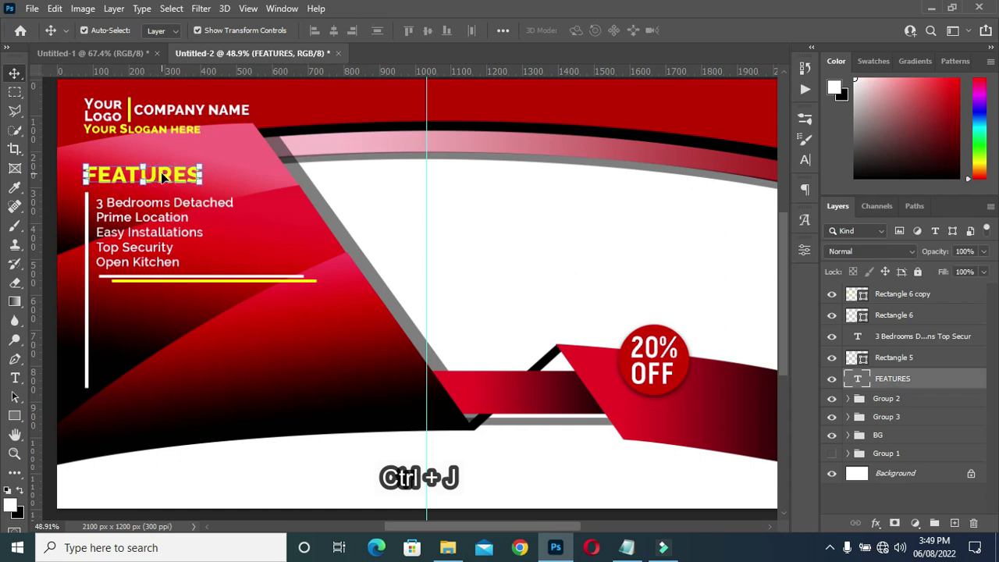
drag(162, 177, 184, 310)
double_click(169, 310)
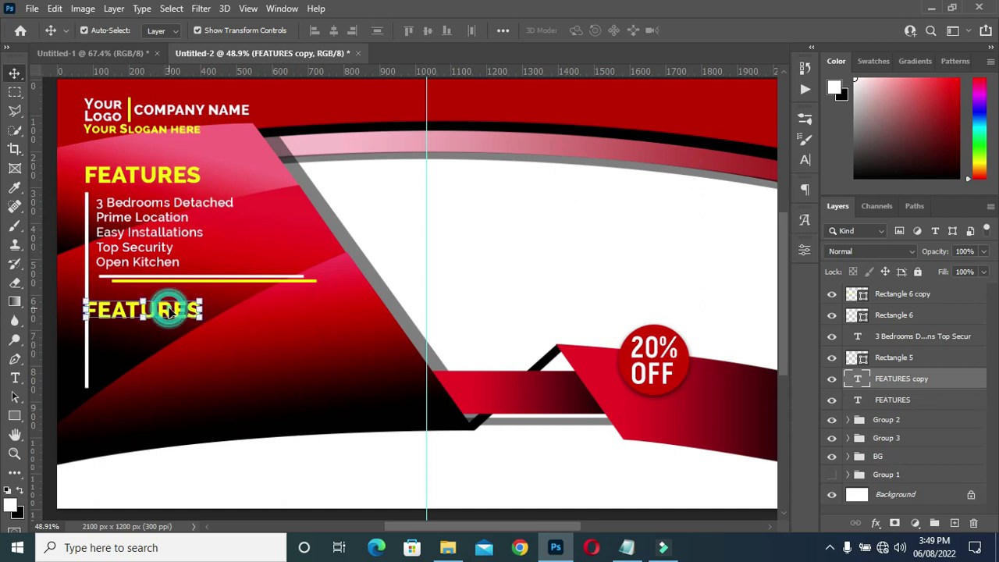
key(ctrl+v)
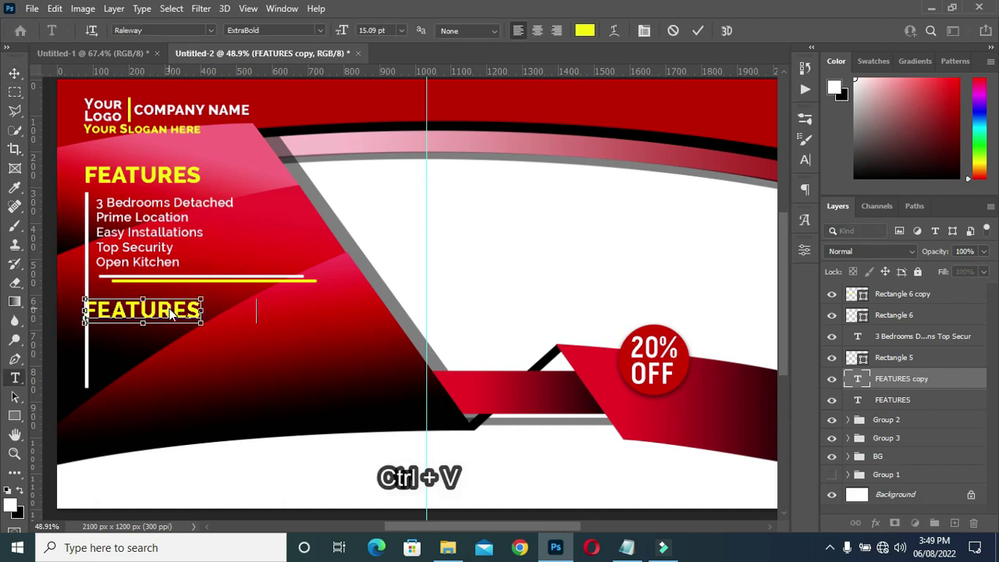
click(698, 31)
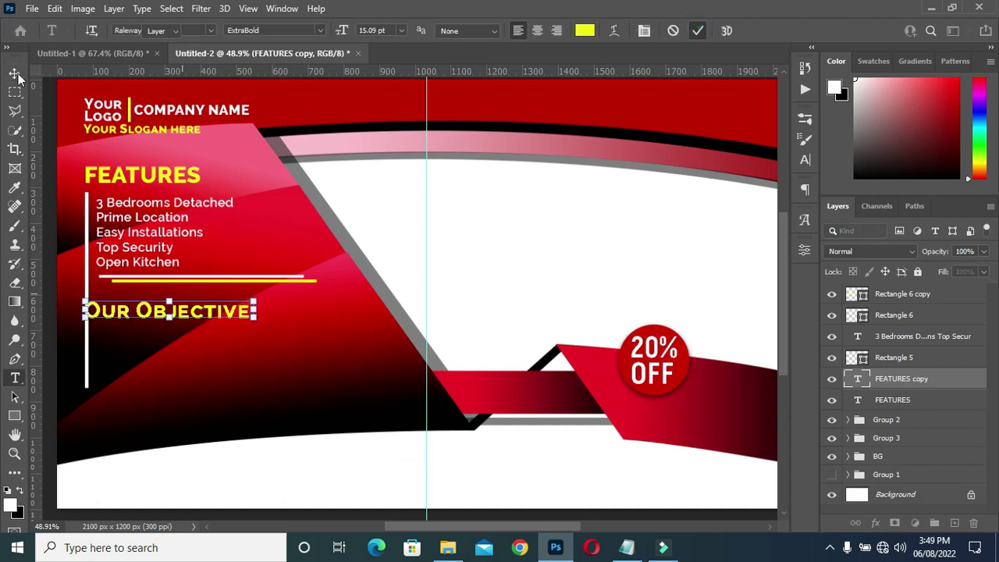
key(ctrl+Return)
Step: Align the Our Objective heading with the feature list's left edge and scale it to about 80%
key(v)
mouse_move(187, 313)
mouse_down()
mouse_move(204, 310)
mouse_move(199, 303)
mouse_up()
key(ctrl+t)
drag(265, 303, 226, 302)
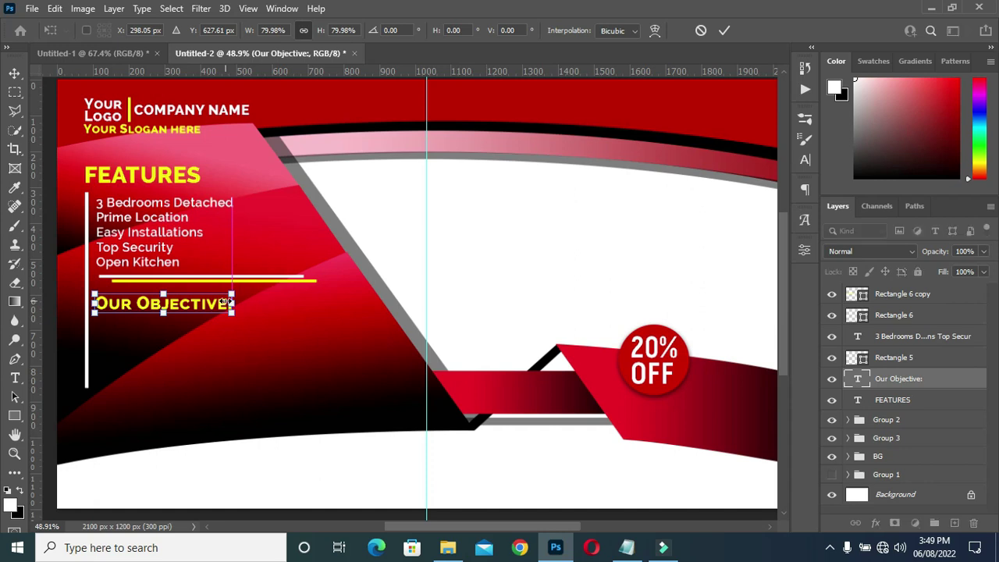
click(724, 31)
Step: Copy the three objective lines, from "Quality infratructure for our client" to "Sustainable Development", from the Notepad note and minimize it
click(626, 547)
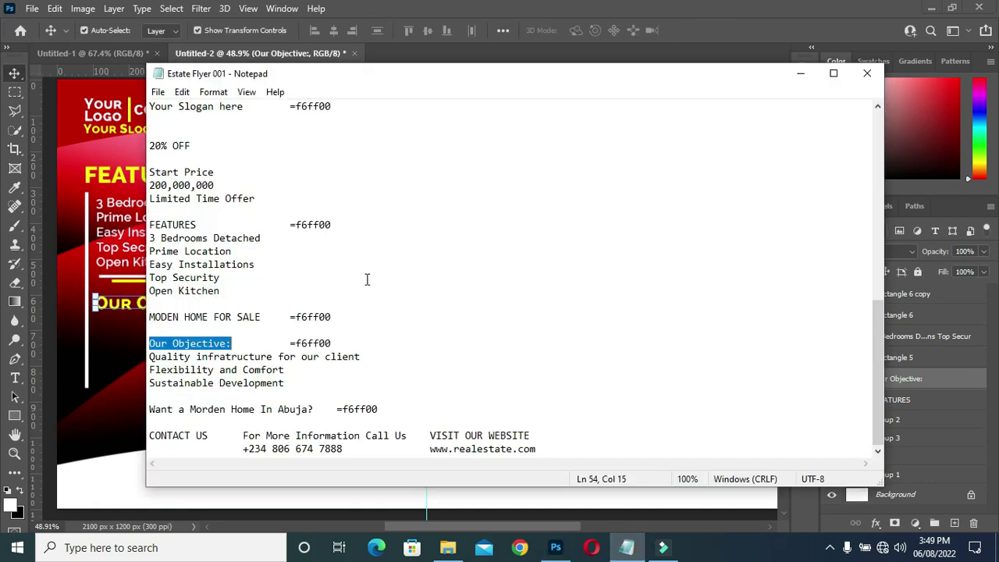
drag(149, 356, 284, 382)
key(ctrl+c)
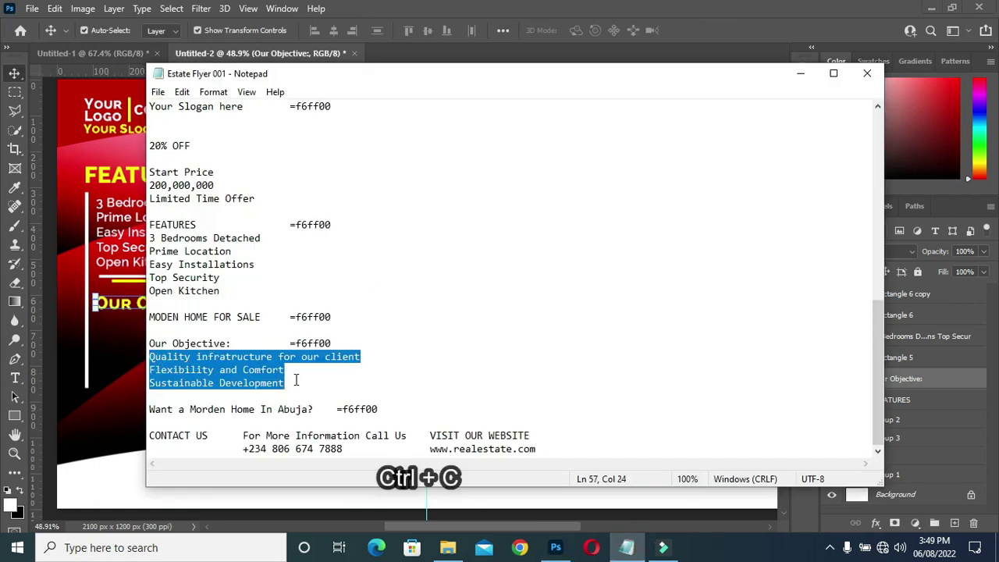
click(800, 74)
Step: Duplicate the feature list below the Our Objective heading and replace the copy's text with the three copied objective lines
click(156, 220)
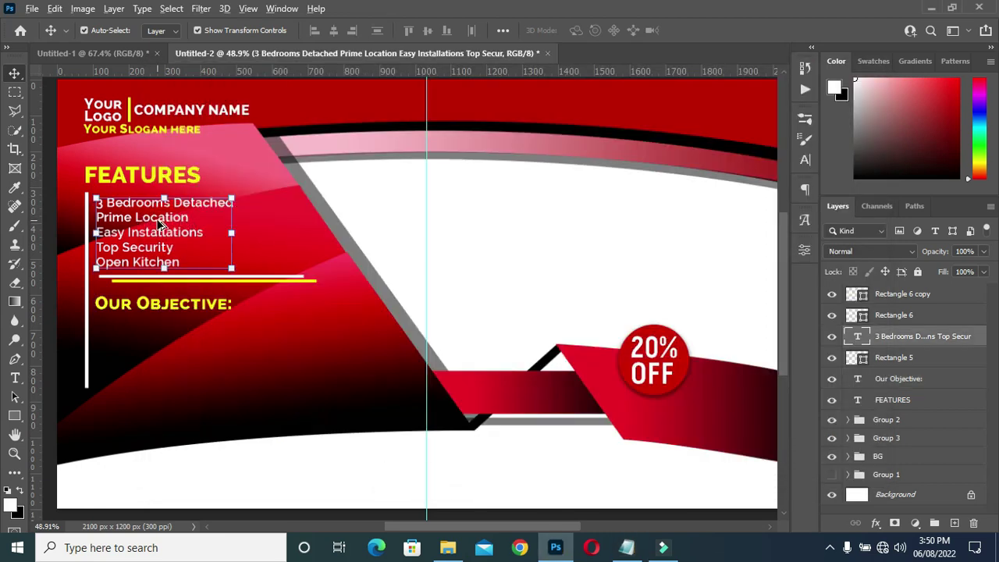
drag(164, 264, 159, 337)
double_click(156, 334)
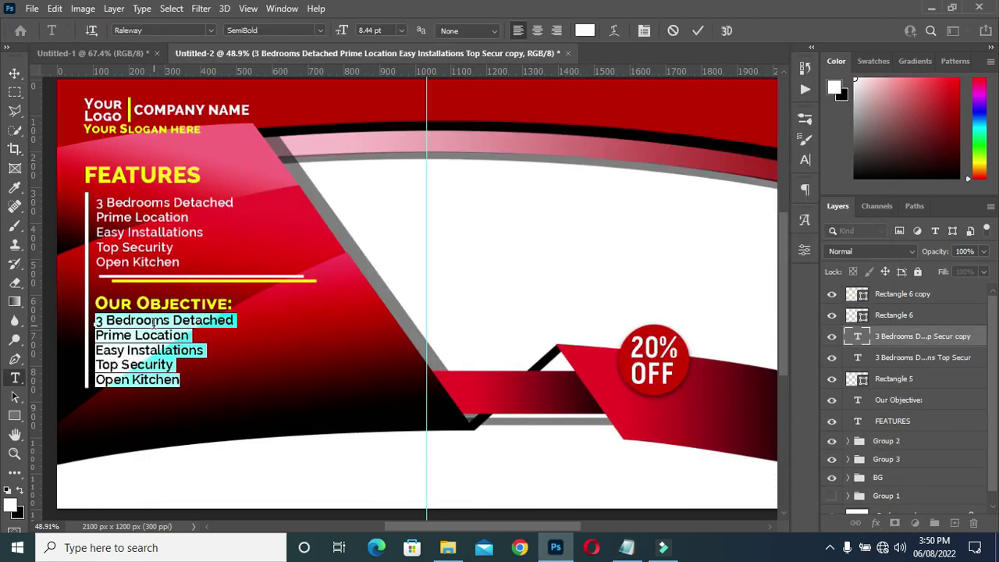
key(ctrl+v)
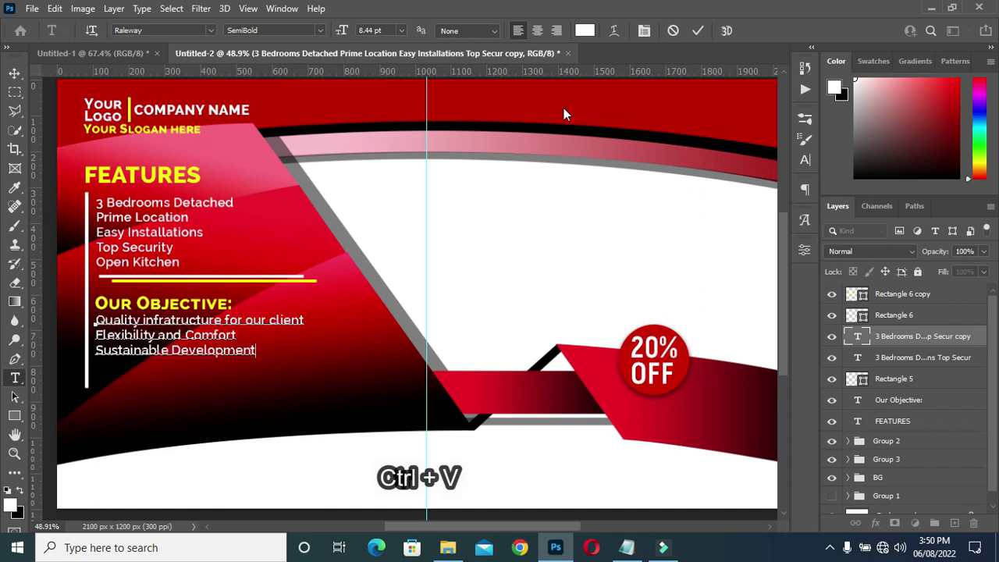
click(697, 31)
key(ctrl+0)
key(v)
click(60, 363)
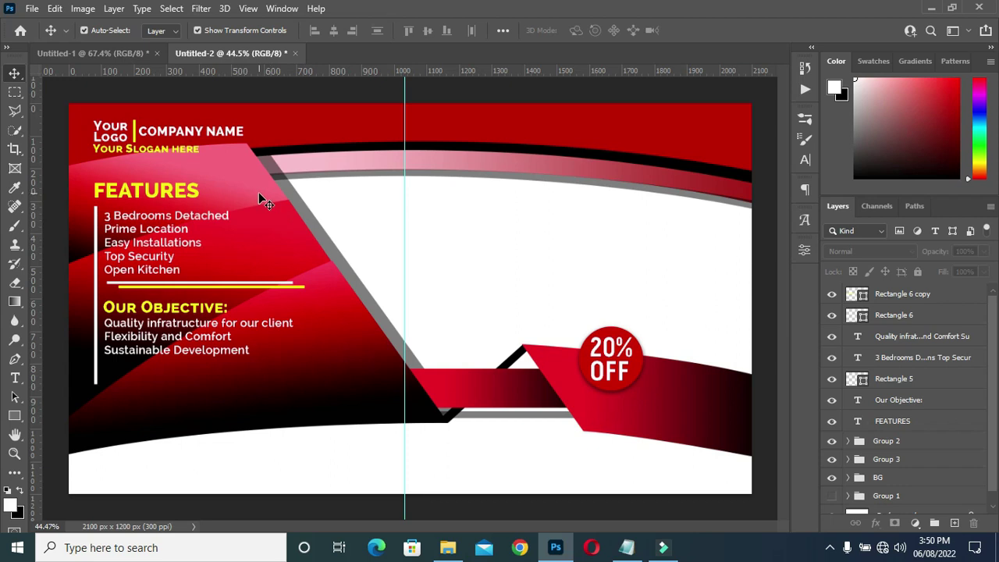
Step: Shrink the FEATURES heading and place it just above the feature list, aligned with the list's left edge
drag(155, 199, 191, 198)
click(724, 29)
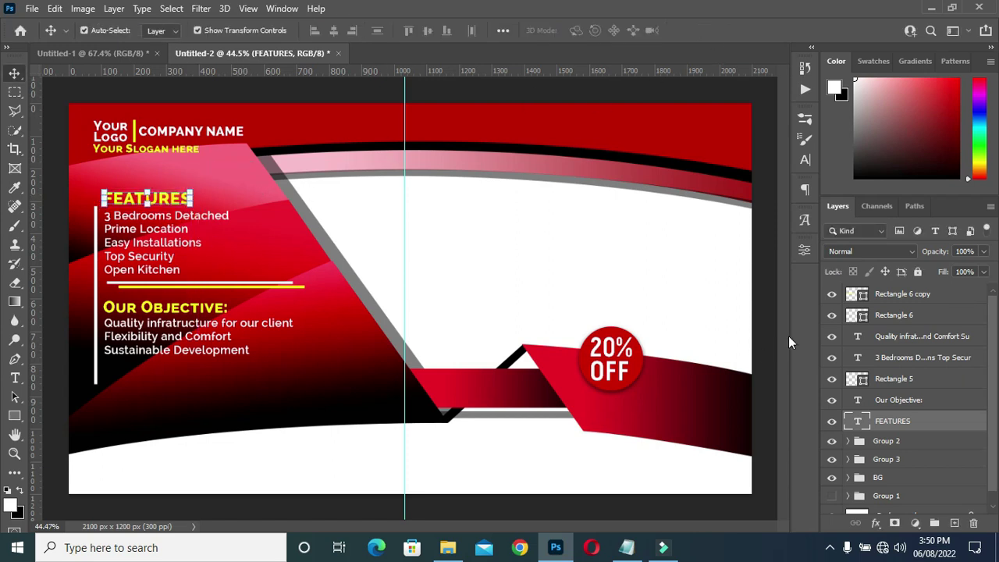
Step: Move the Our Objective heading and its three lines to the top of the layer stack and group all layers down to FEATURES
shift+click(897, 400)
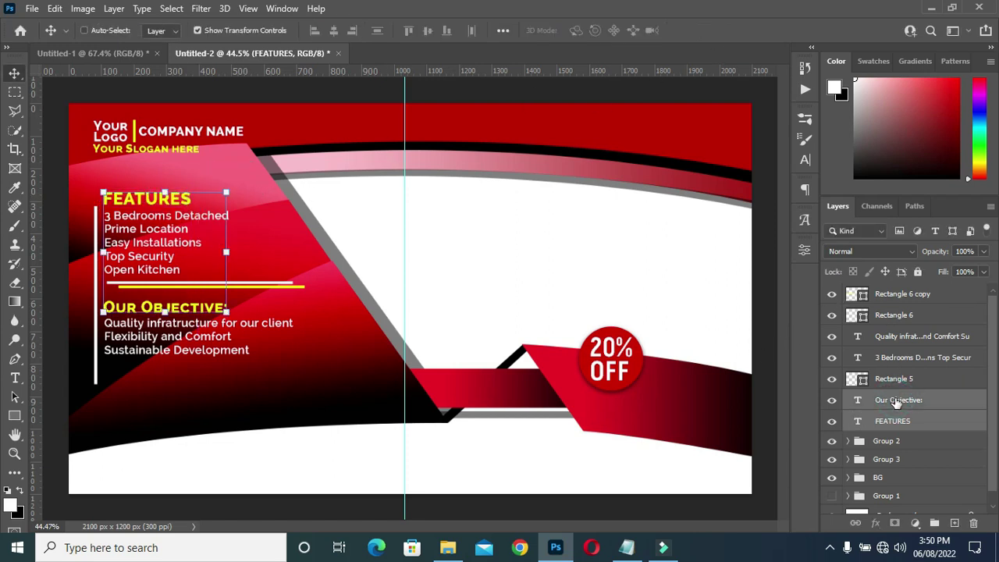
click(897, 400)
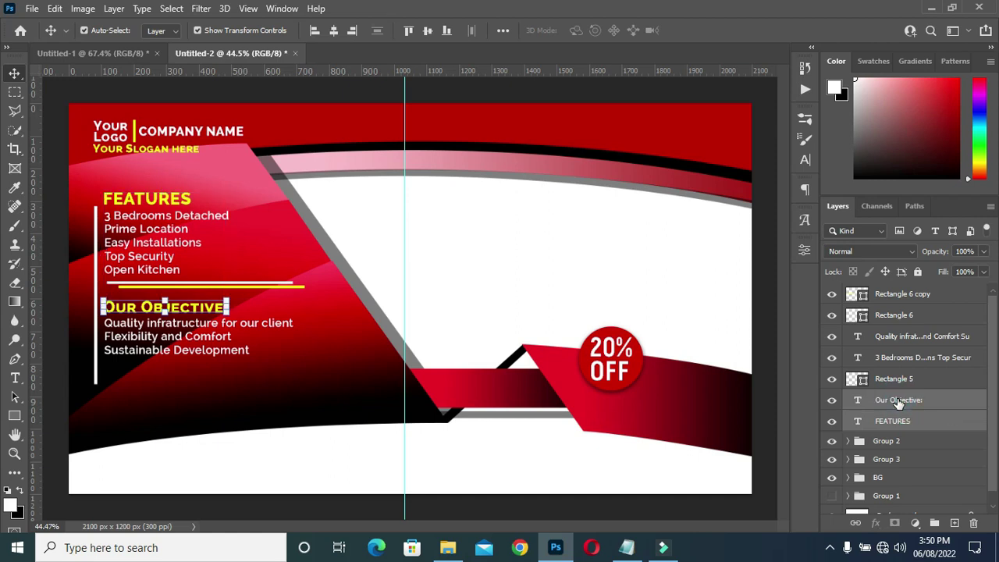
drag(897, 400, 903, 299)
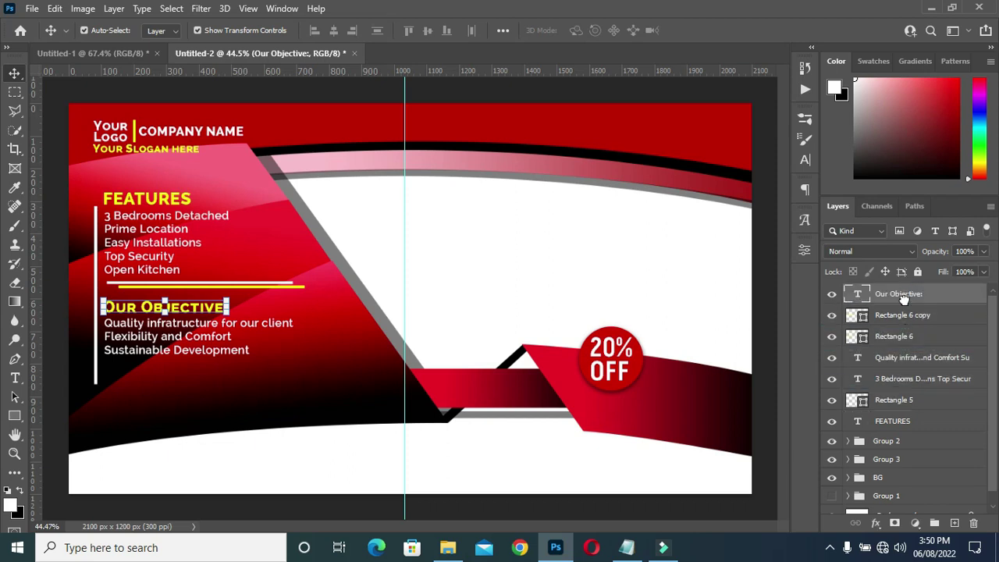
click(895, 379)
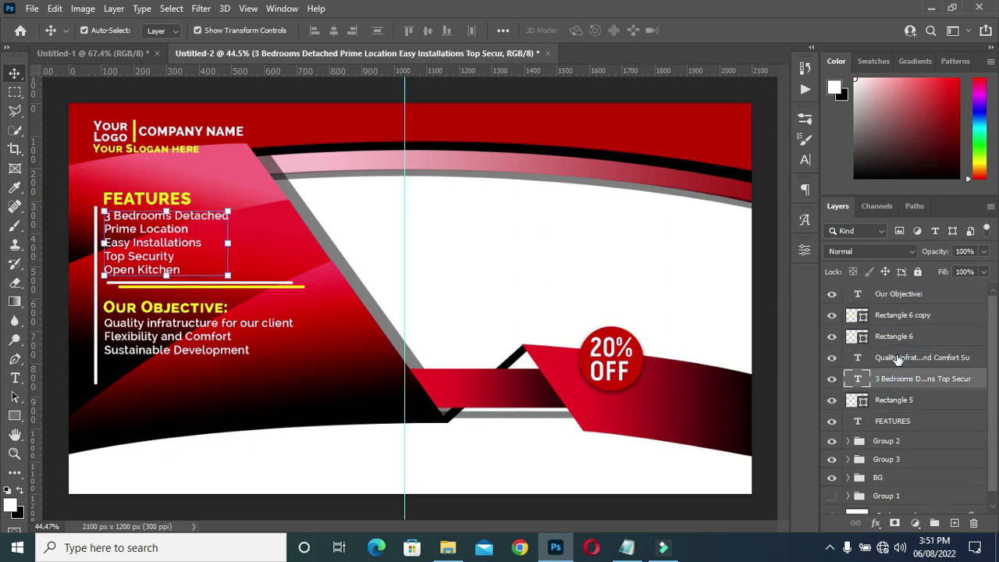
click(897, 358)
drag(897, 358, 903, 296)
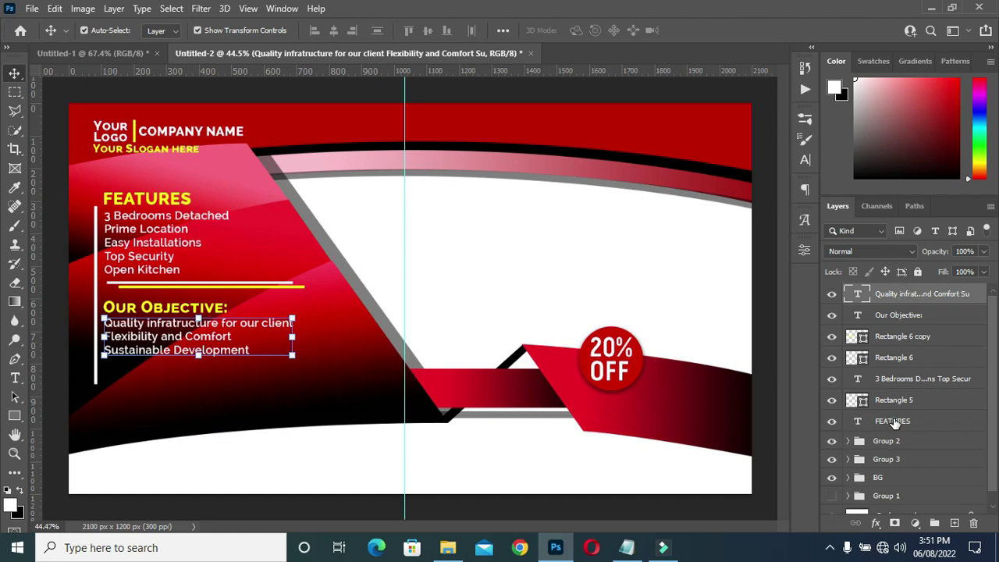
shift+click(893, 421)
key(ctrl+g)
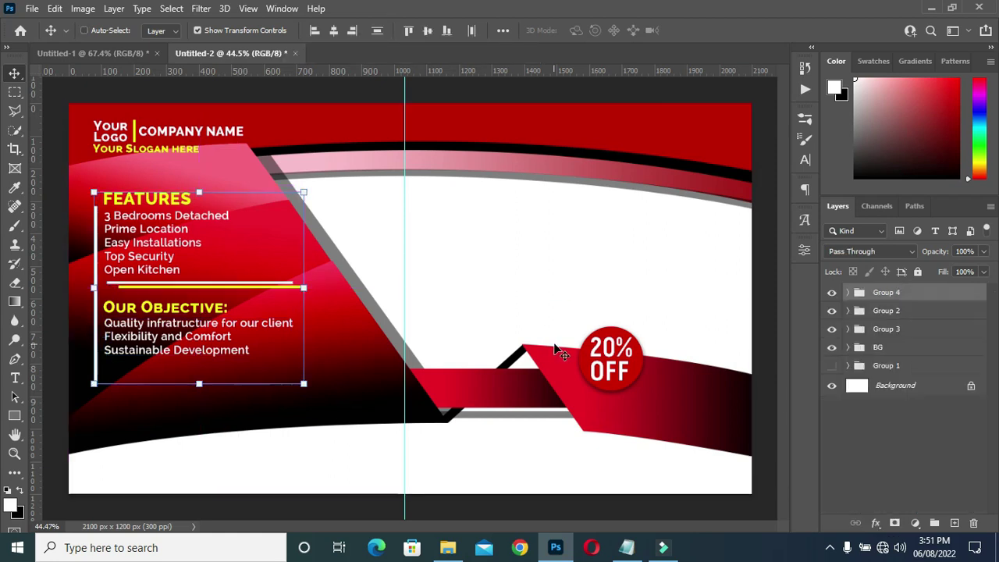
Step: Shorten the vertical white bar to about 91% height so it spans from the FEATURES heading to the Sustainable Development line
click(65, 412)
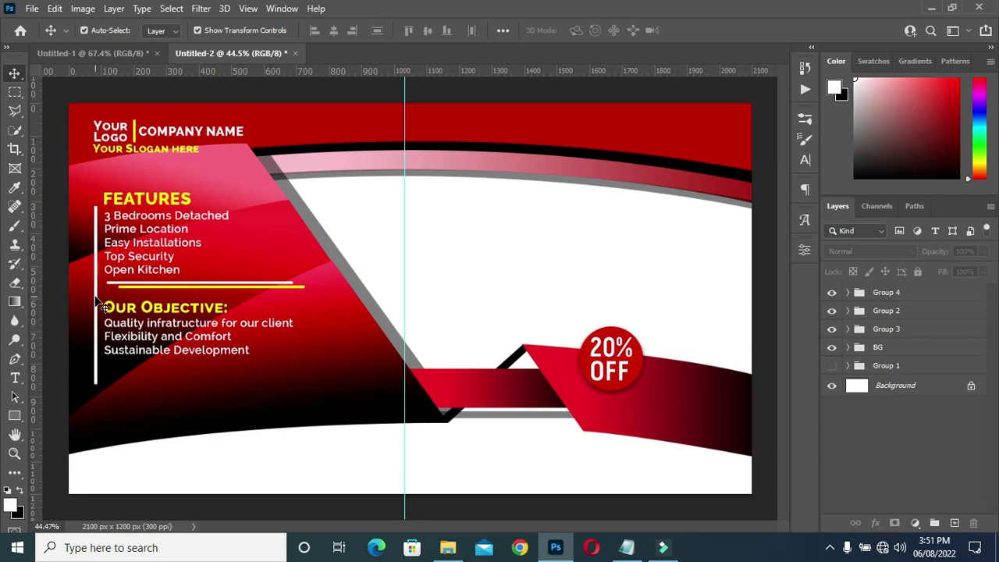
click(96, 304)
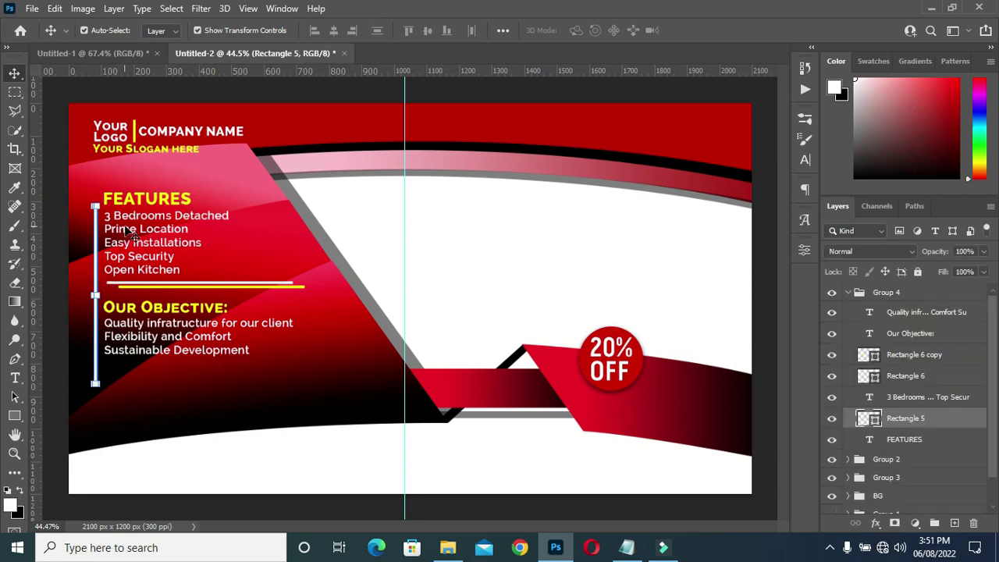
scroll(91, 205, up, 5)
drag(92, 206, 91, 215)
drag(91, 492, 91, 443)
scroll(134, 202, down, 3)
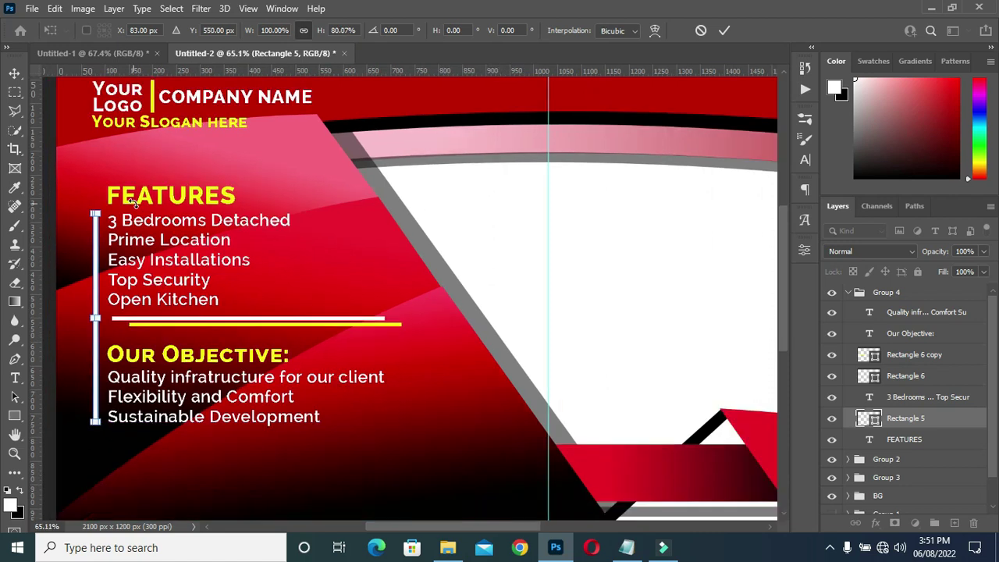
scroll(134, 203, down, 1)
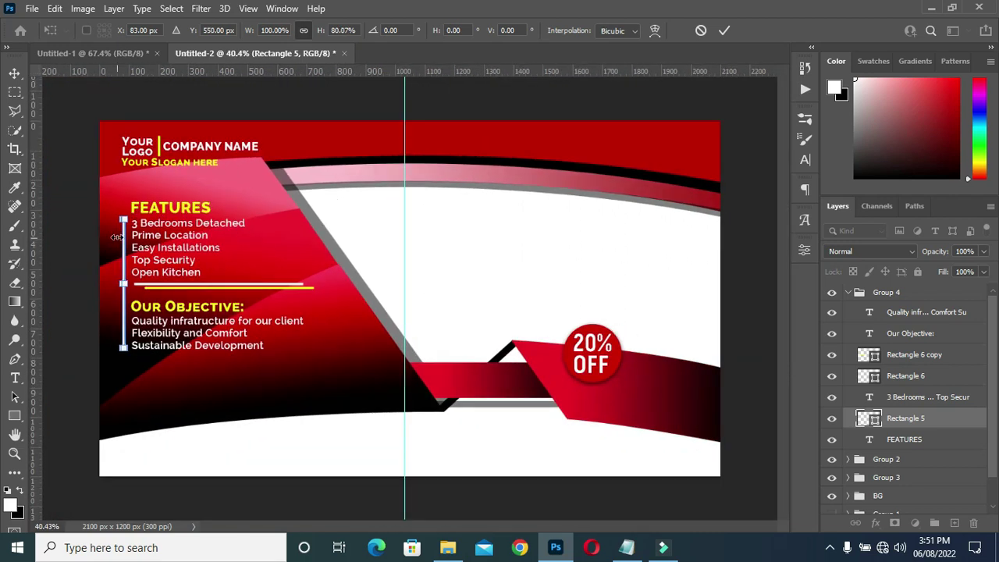
scroll(115, 237, up, 3)
scroll(86, 209, up, 1)
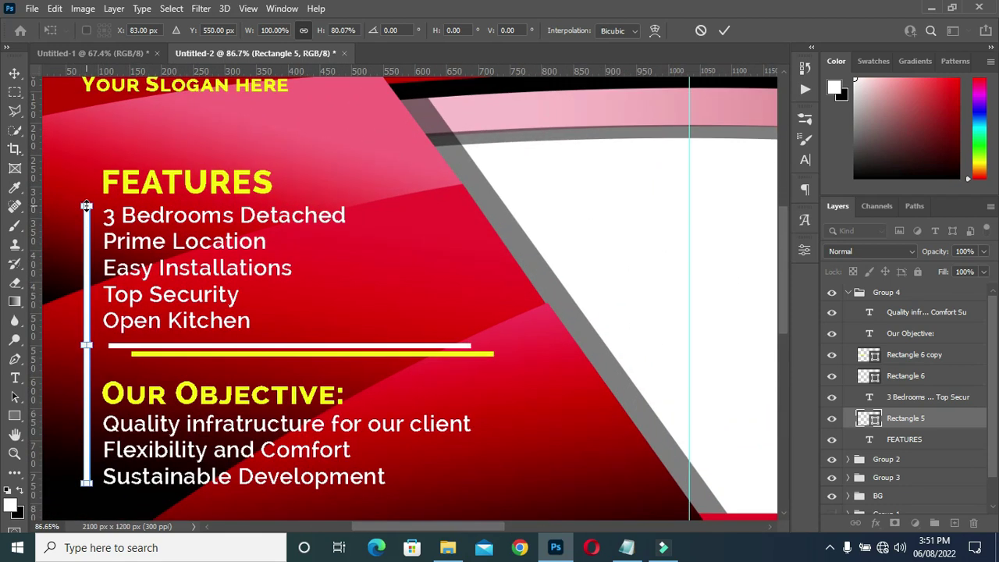
drag(86, 209, 86, 169)
scroll(133, 205, down, 2)
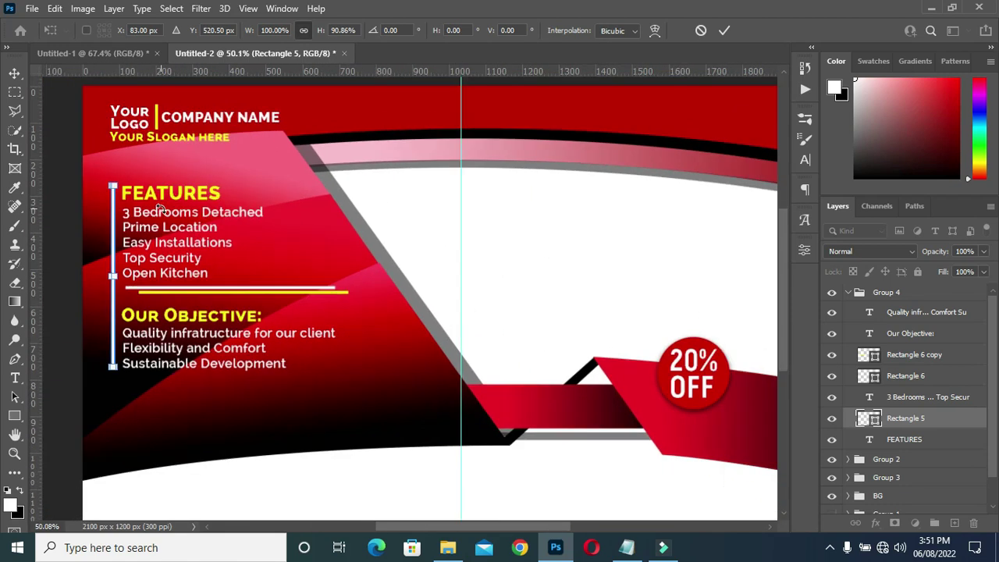
click(840, 292)
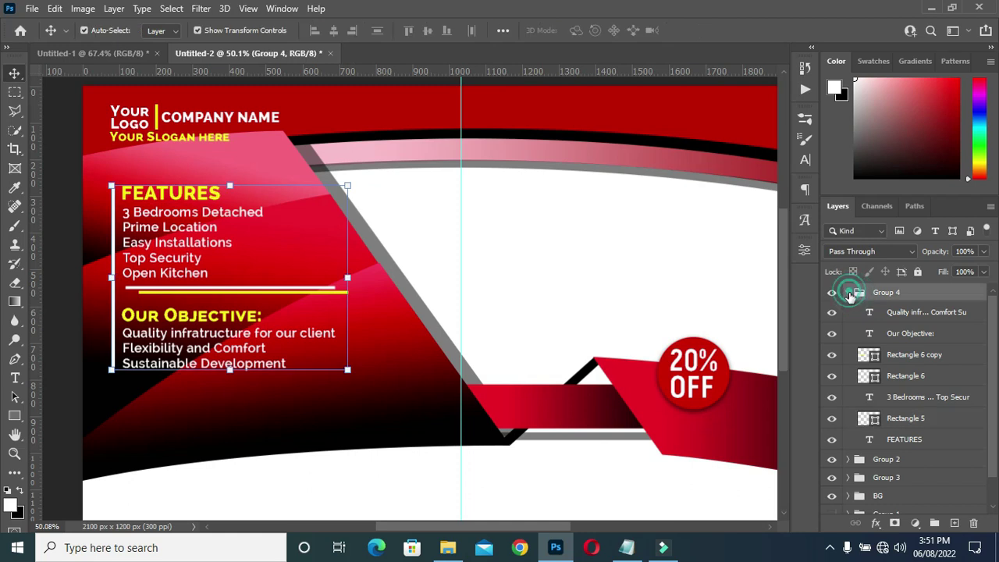
Step: Collapse the new group and move it down in the red panel, leaving space for a heading above FEATURES
click(848, 291)
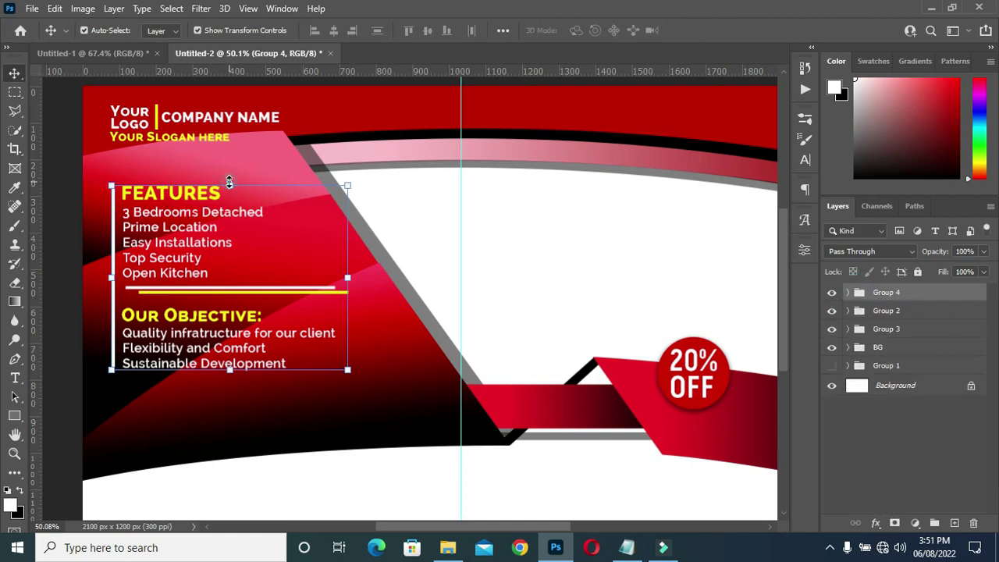
key(ctrl+t)
drag(192, 232, 190, 287)
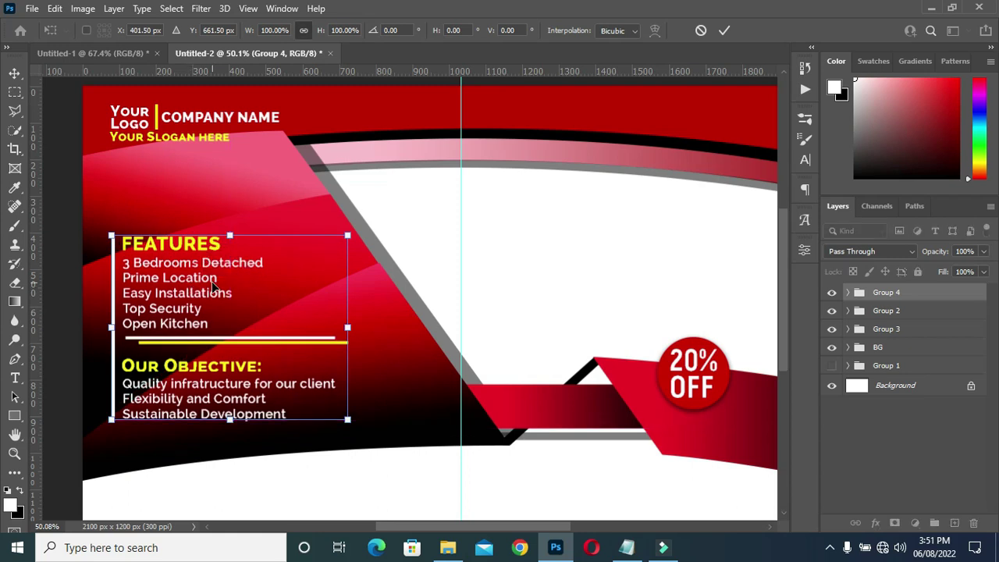
click(67, 289)
click(67, 292)
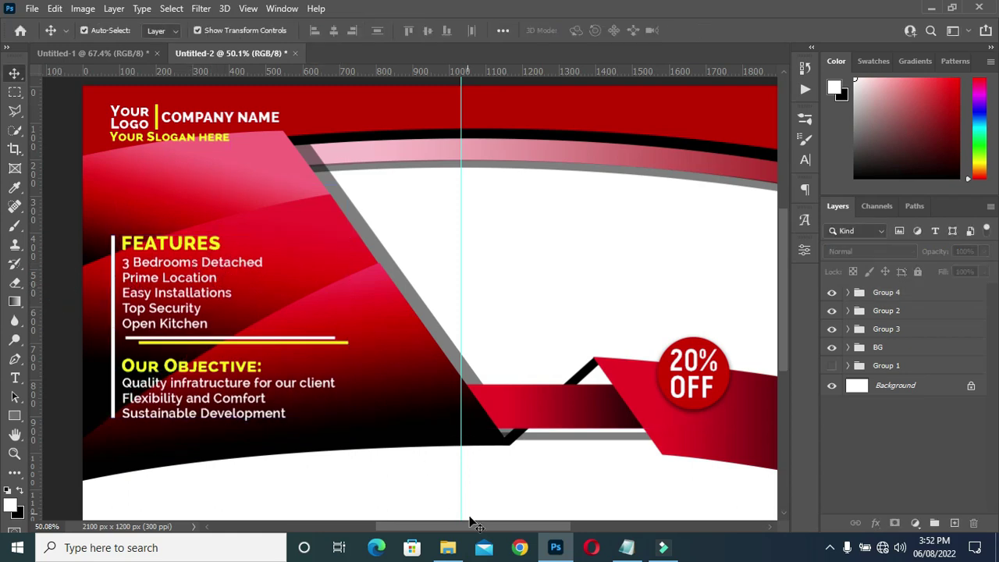
Step: Copy "MODEN HOME FOR SALE" from the Notepad note and minimize it
click(627, 546)
drag(149, 317, 264, 317)
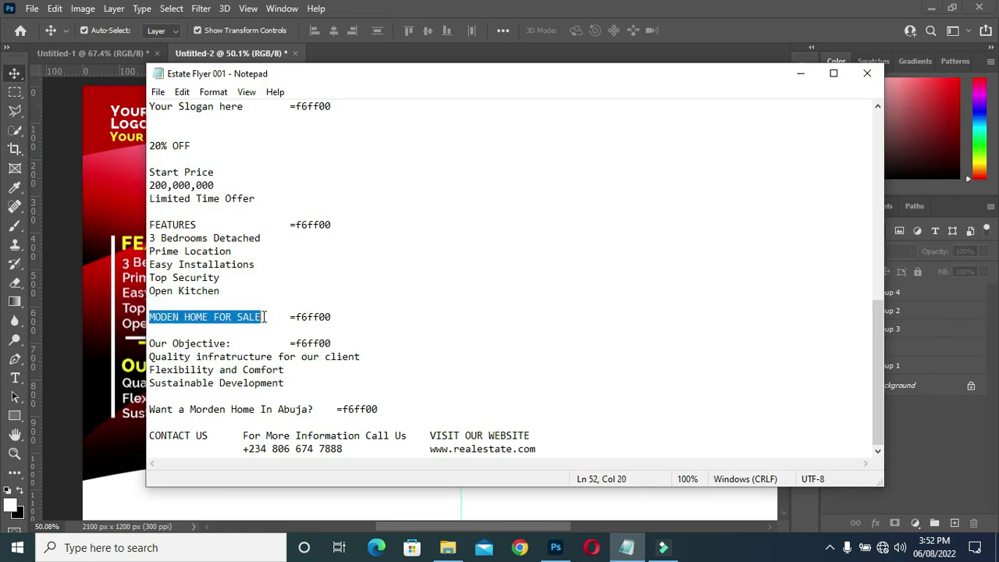
key(ctrl+c)
click(799, 74)
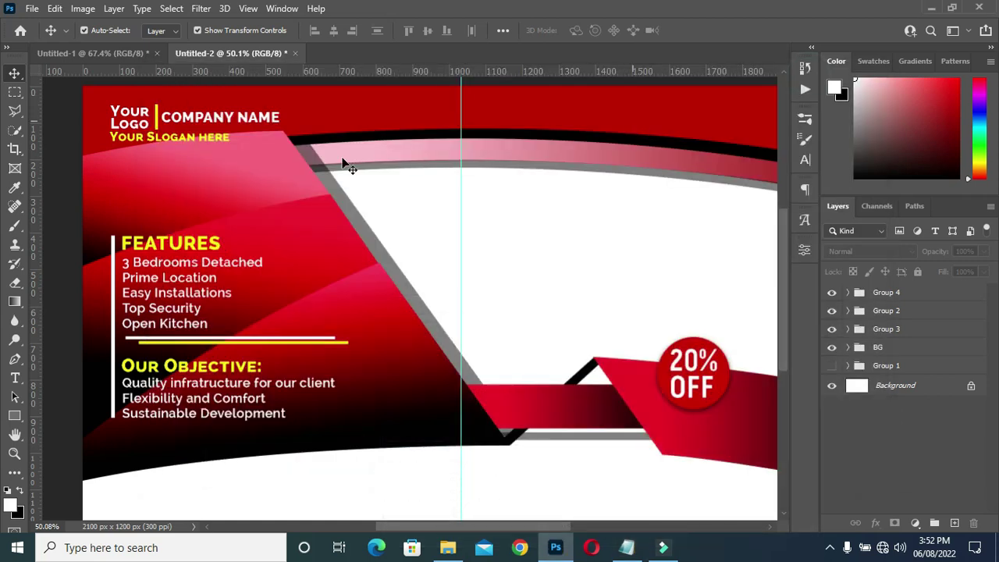
Step: Paste MODEN HOME FOR SALE as a new text line above FEATURES and set its weight to ExtraBold
key(t)
click(115, 204)
key(ctrl+v)
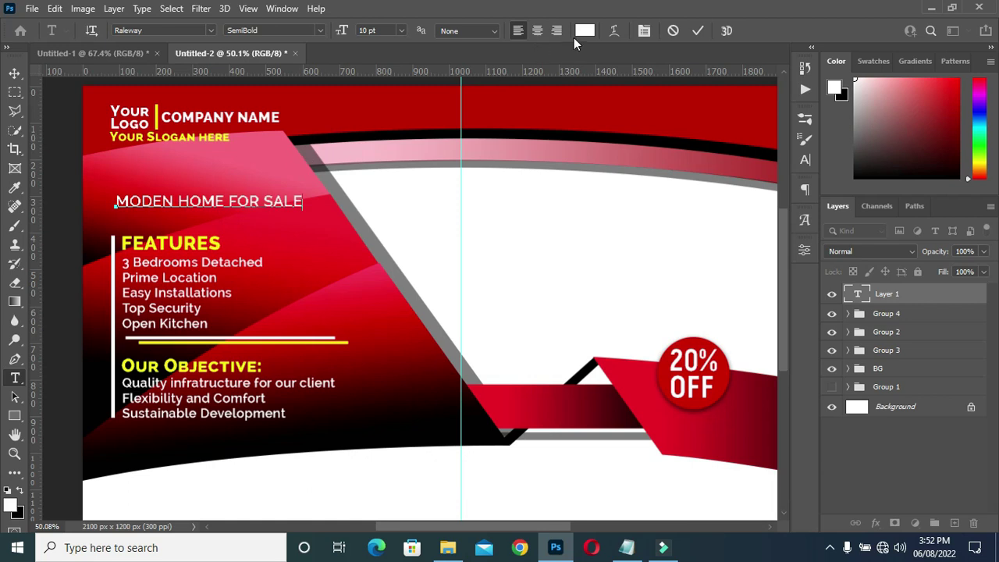
click(697, 30)
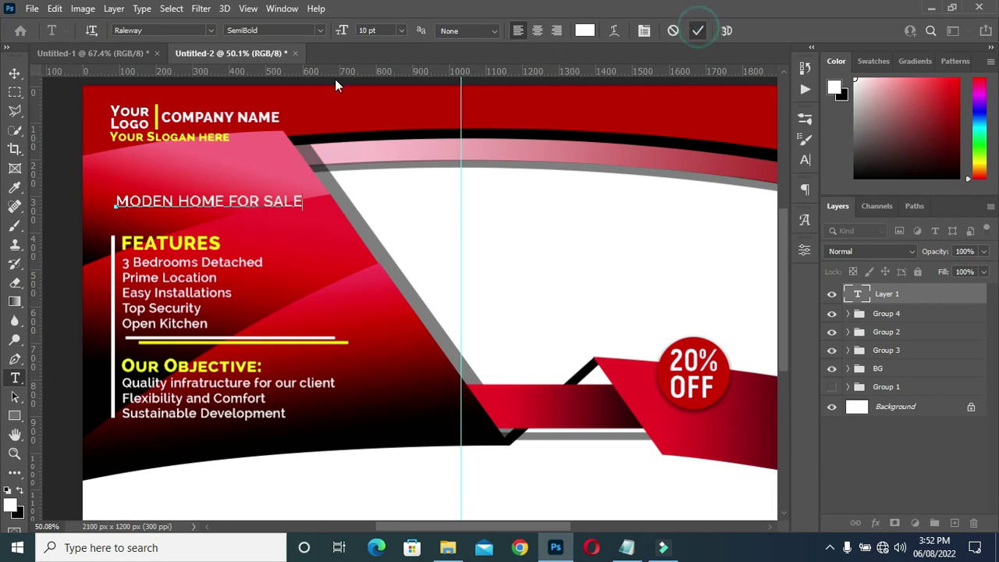
click(307, 31)
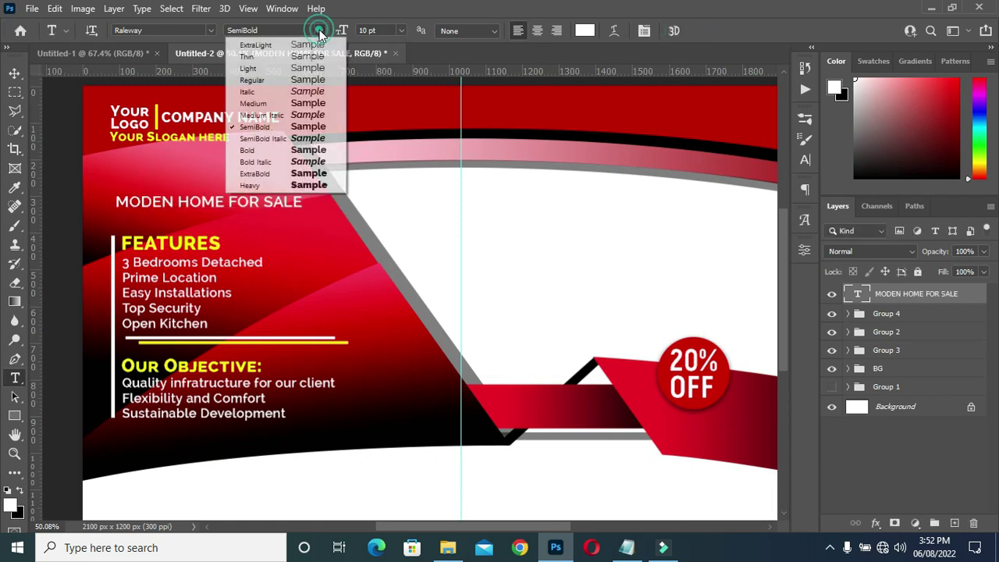
click(257, 162)
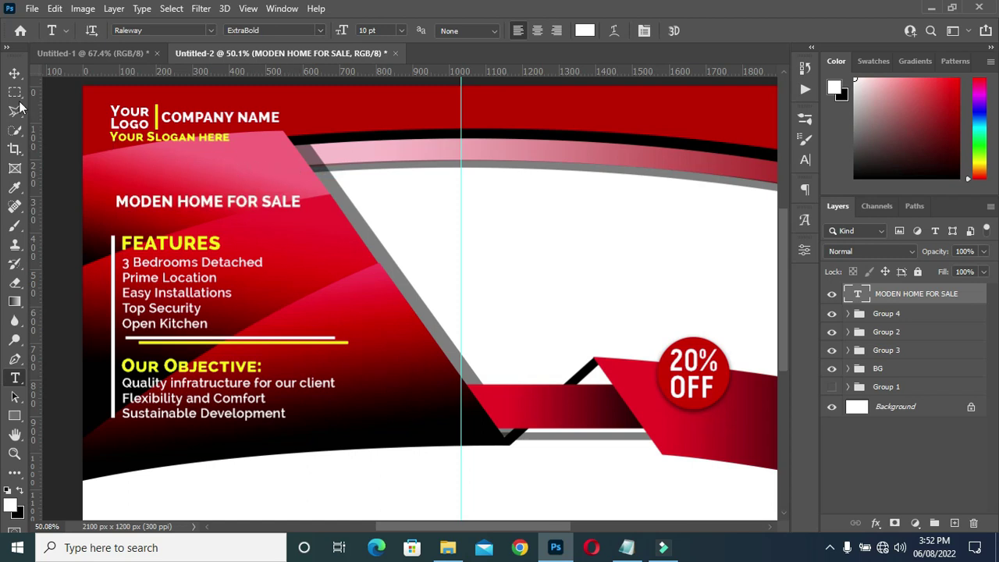
Step: Scale the MODEN HOME FOR SALE heading to about 113% and align its left edge with the company logo text
click(14, 72)
drag(182, 202, 183, 200)
key(ctrl+t)
drag(290, 200, 317, 198)
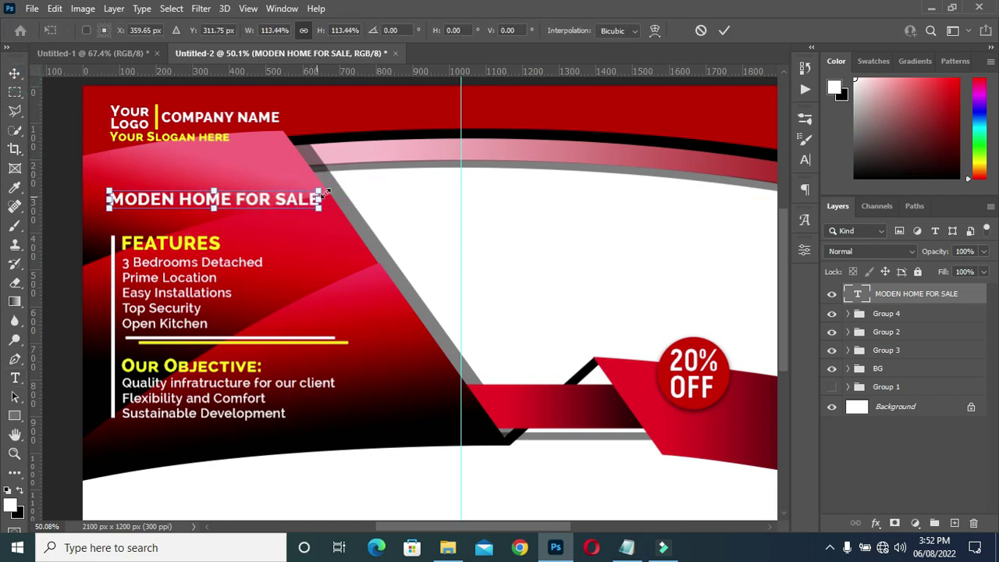
click(724, 31)
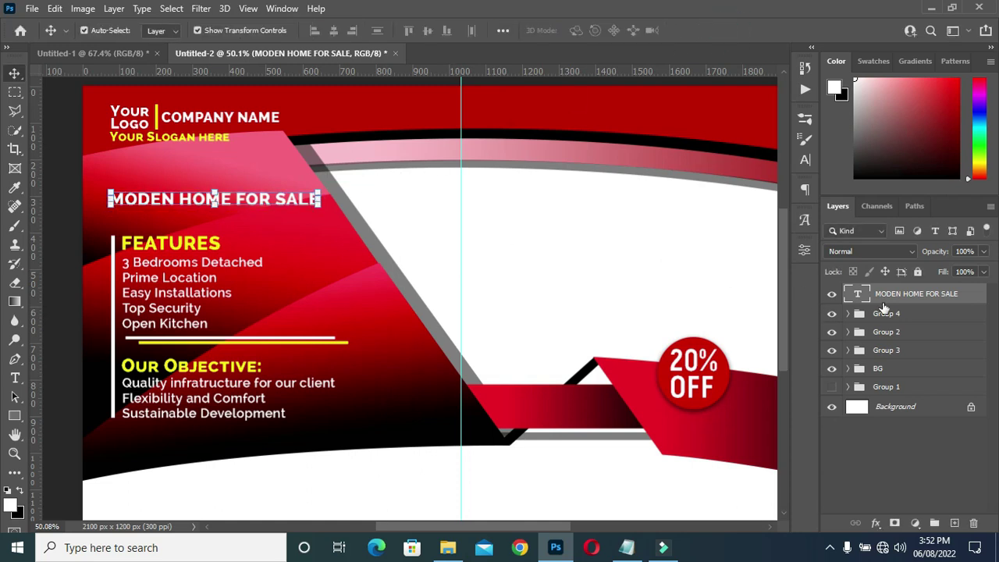
Step: Nudge the features and objective group up until it sits just below the MODEN HOME FOR SALE heading
click(884, 312)
key(Up)
key(Up)
key(Up)
key(Up)
key(Up)
key(Up)
key(Up)
key(Up)
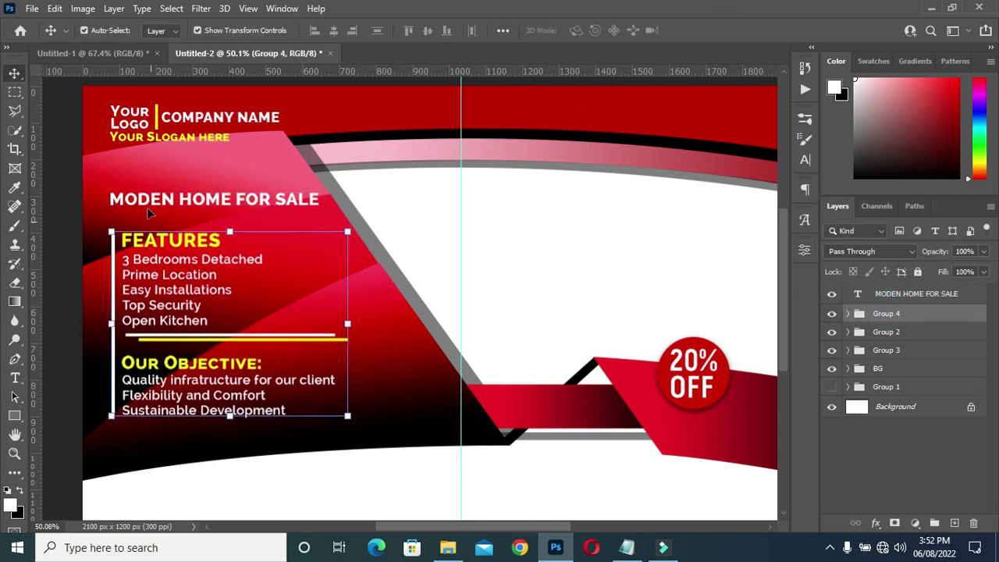
key(Up)
key(Up)
key(Up)
key(Up)
key(Up)
key(Up)
key(Up)
key(Up)
key(Up)
key(Up)
key(Up)
key(Up)
key(Up)
key(Up)
key(Up)
key(Up)
key(Up)
key(Up)
key(Up)
key(Up)
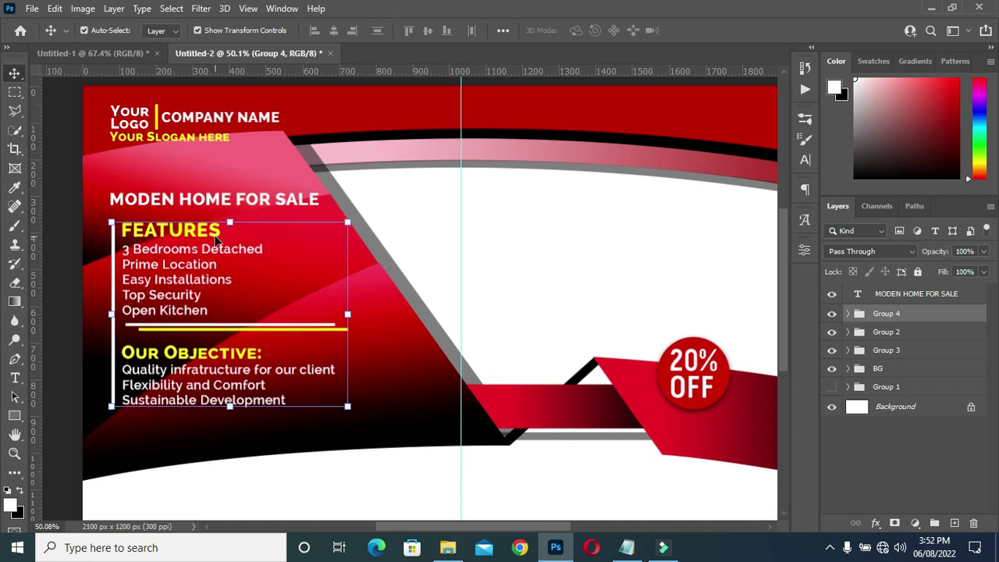
key(Up)
key(Up)
key(Up)
key(Up)
key(Up)
key(Up)
key(Up)
key(Up)
drag(148, 200, 165, 220)
scroll(133, 225, down, 2)
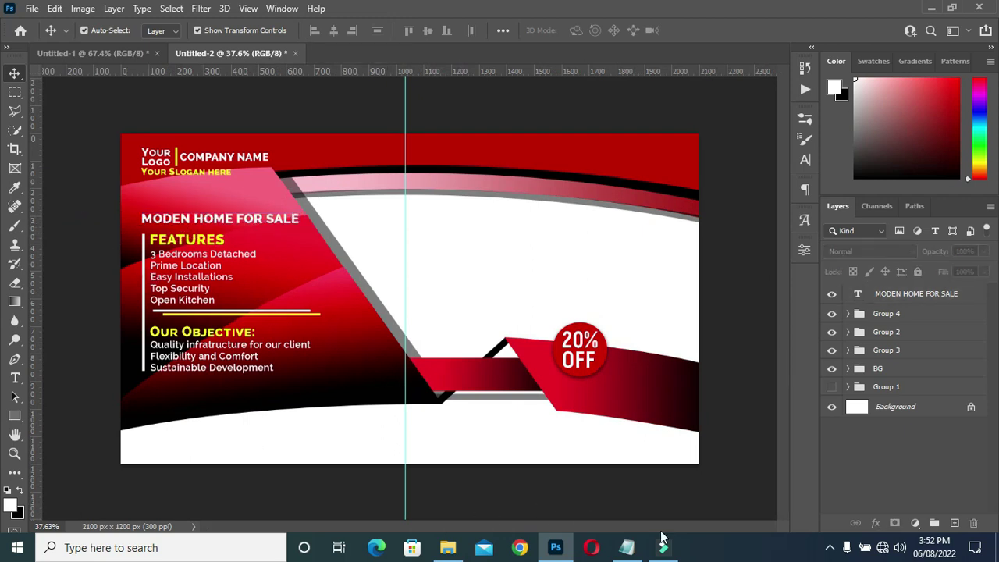
Step: Copy "Want a Morden Home In Abuja?" from the Notepad note and minimize it
click(626, 546)
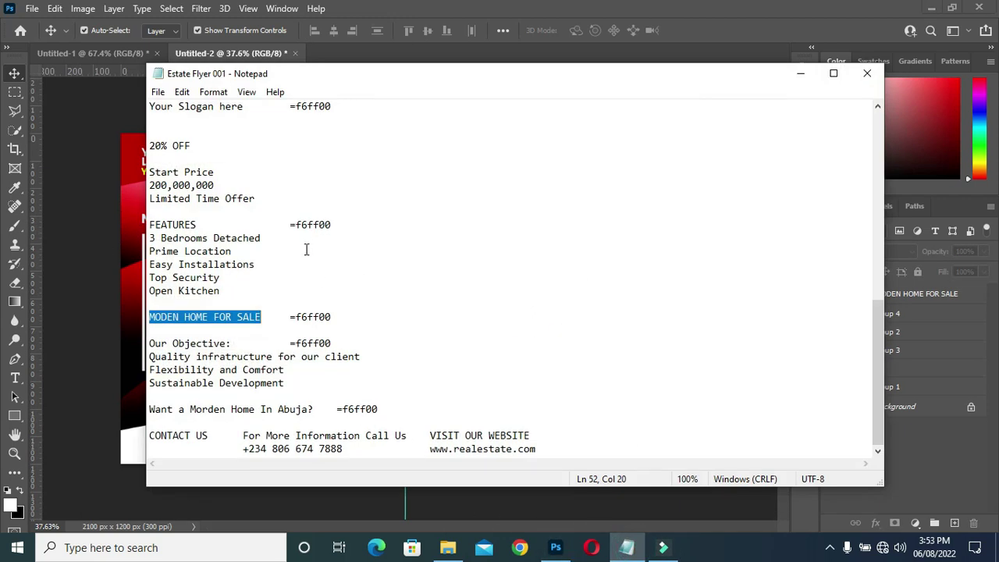
key(ctrl+c)
drag(148, 409, 312, 409)
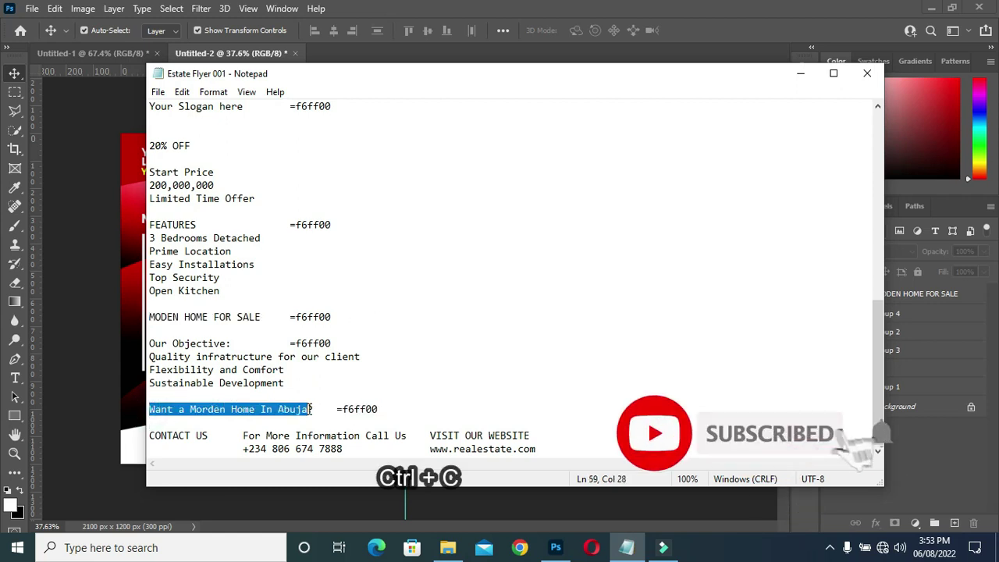
click(800, 73)
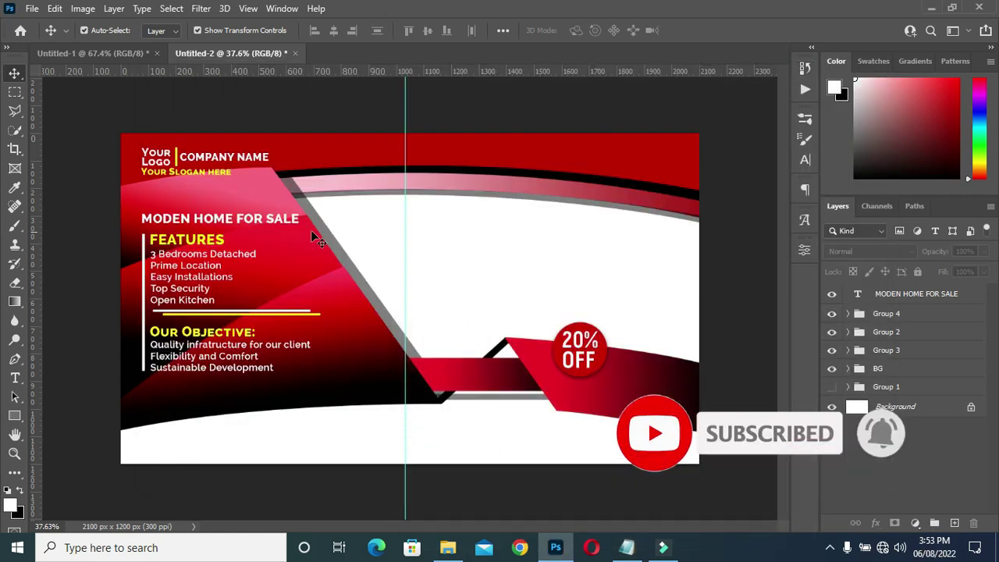
Step: Paste "Want a Morden Home In Abuja?" as a new text line below the objective lines and set its weight to SemiBold
key(t)
click(149, 394)
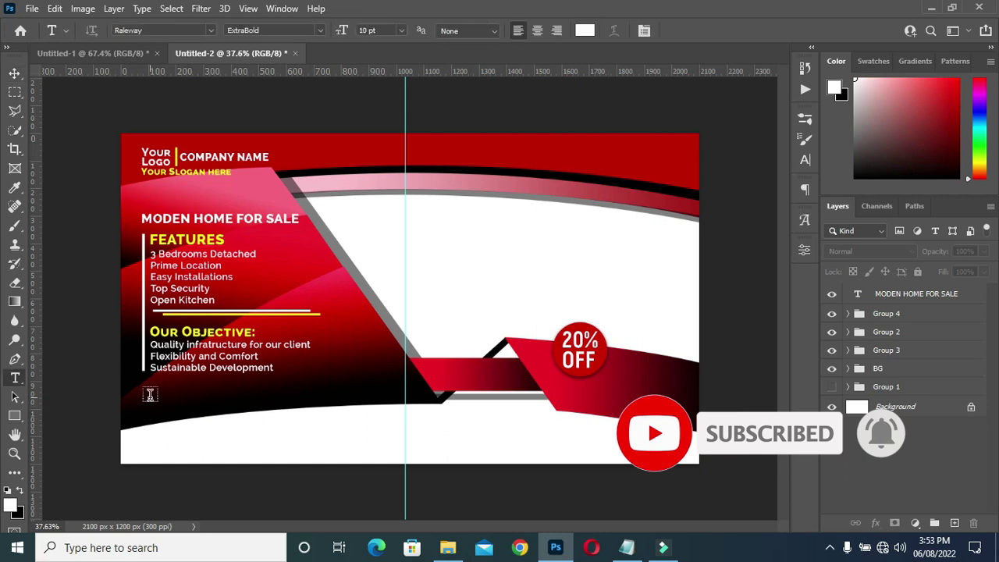
key(ctrl+v)
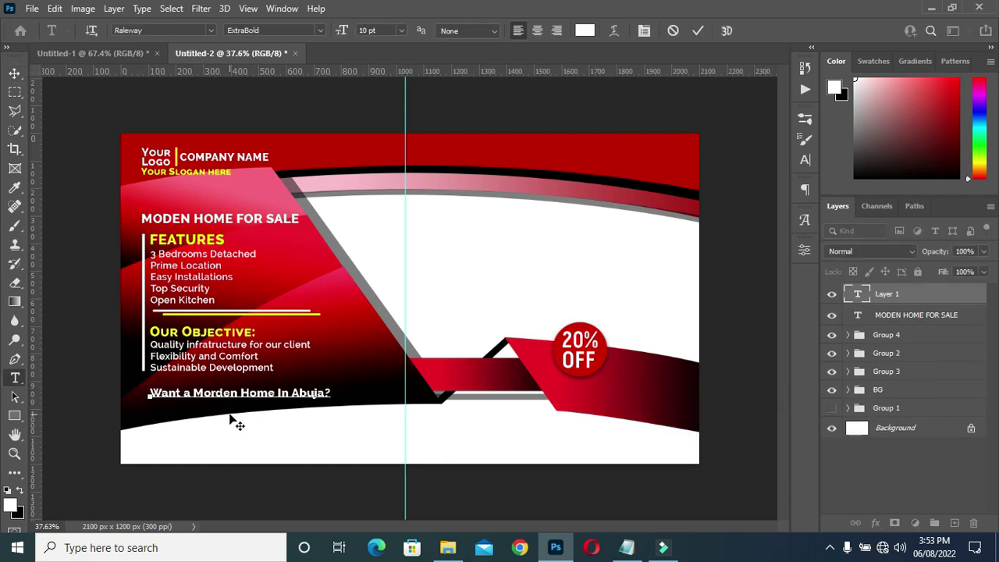
key(ctrl+plus)
click(698, 29)
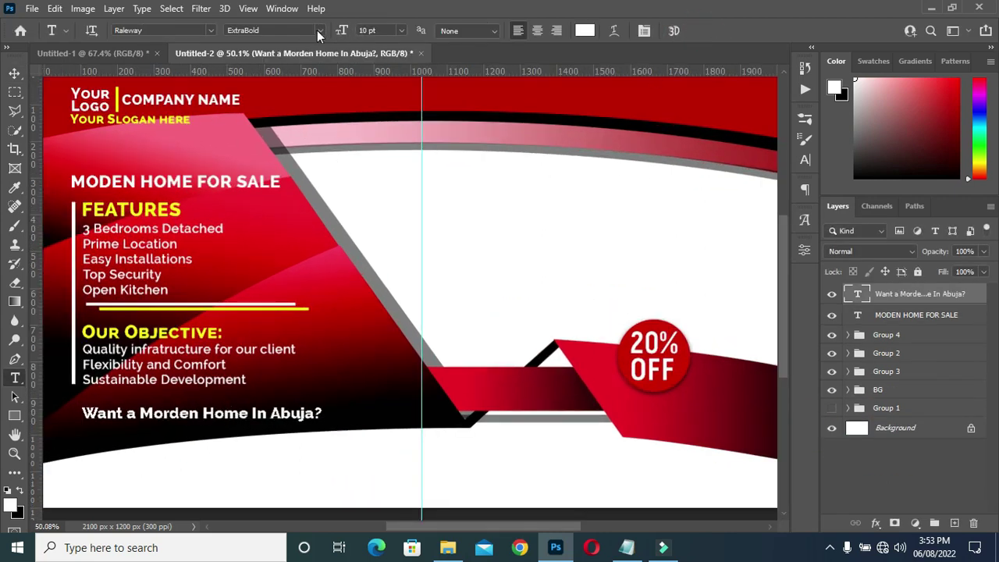
click(320, 29)
click(273, 127)
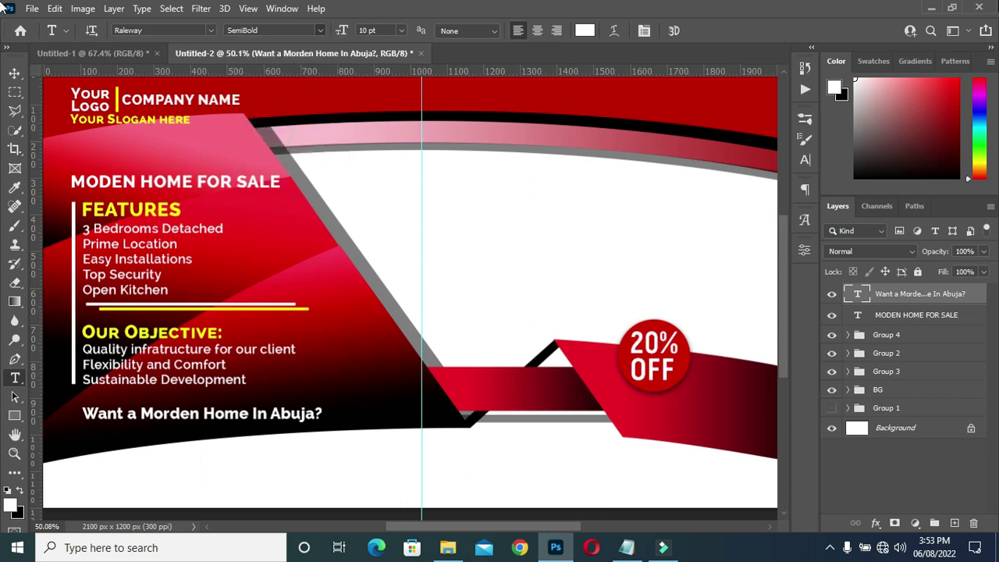
click(14, 72)
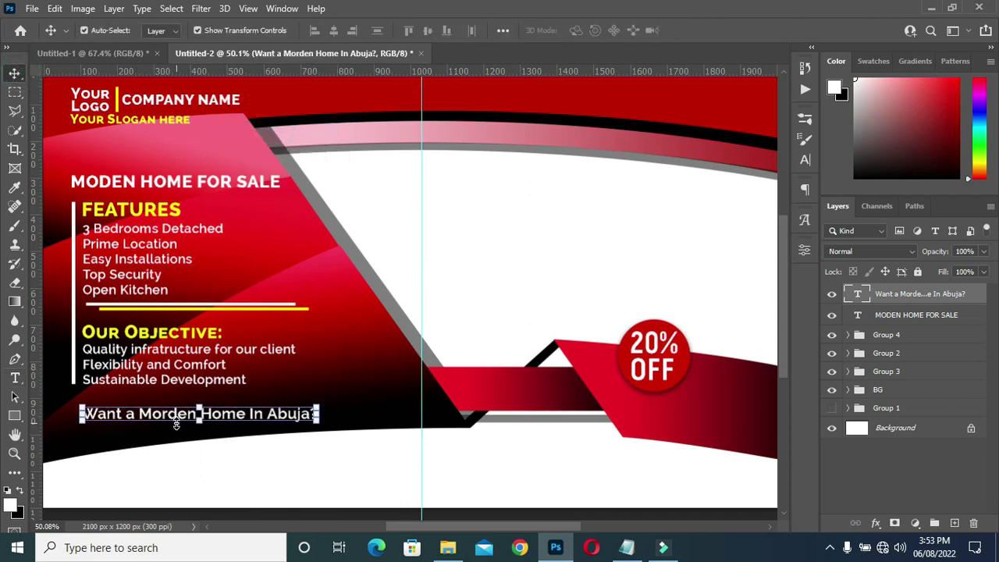
Step: Align the "Want a Morden Home In Abuja?" line with the heading's left edge and scale it to about 104%
drag(175, 422, 166, 417)
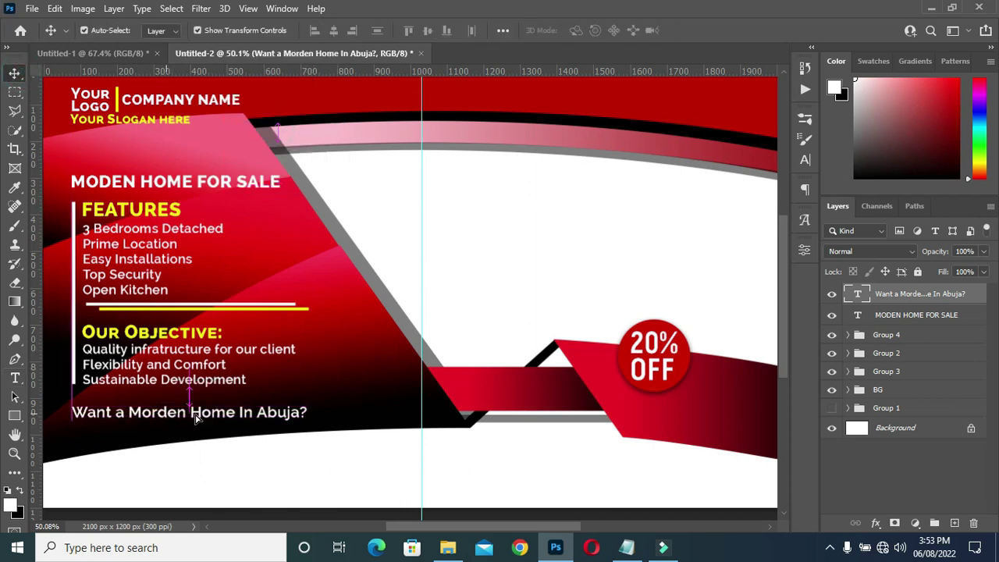
key(ctrl+t)
drag(319, 415, 330, 414)
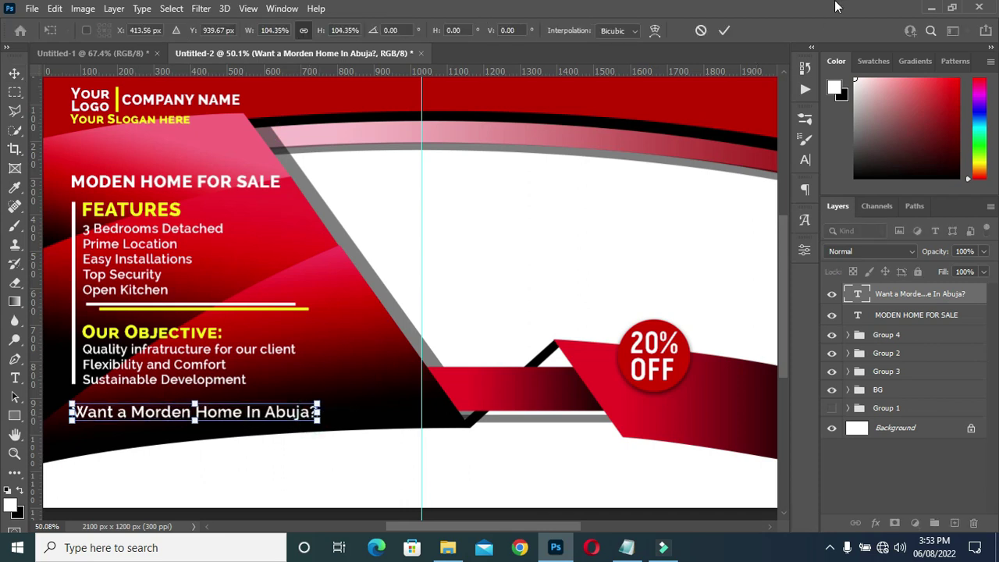
click(722, 30)
scroll(475, 167, down, 3)
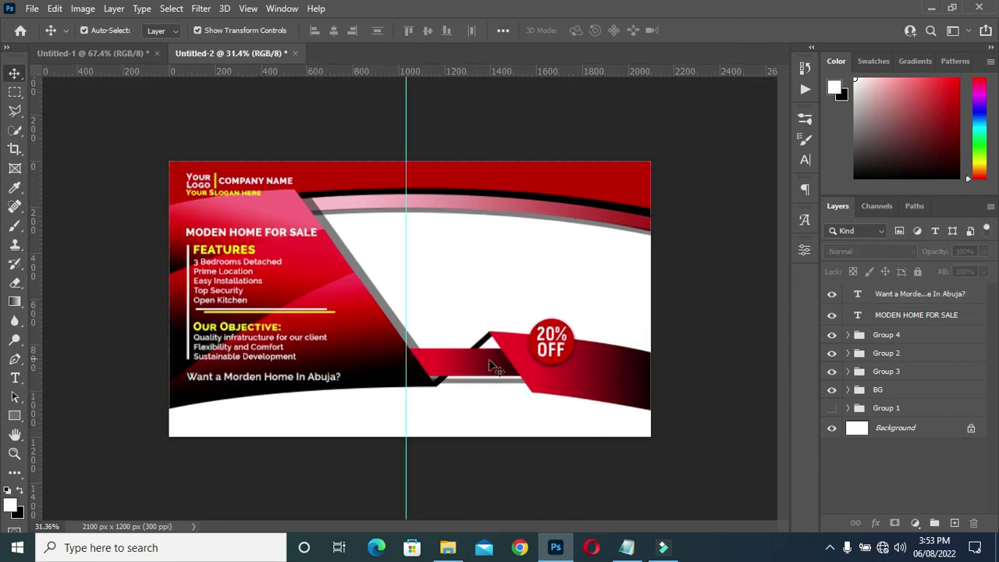
Step: Copy "Start Price" from the Notepad note and minimize it
click(626, 547)
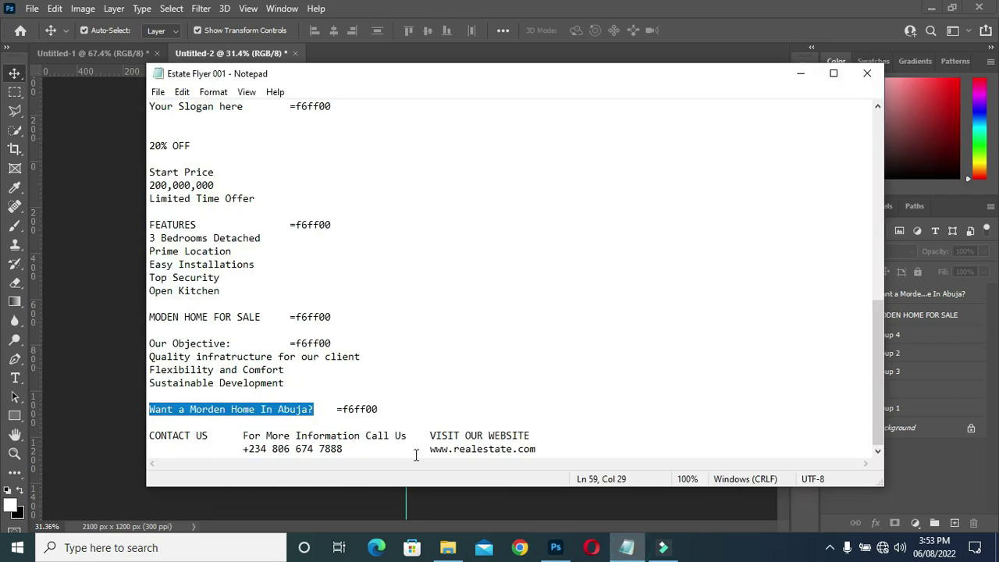
scroll(293, 207, up, 1)
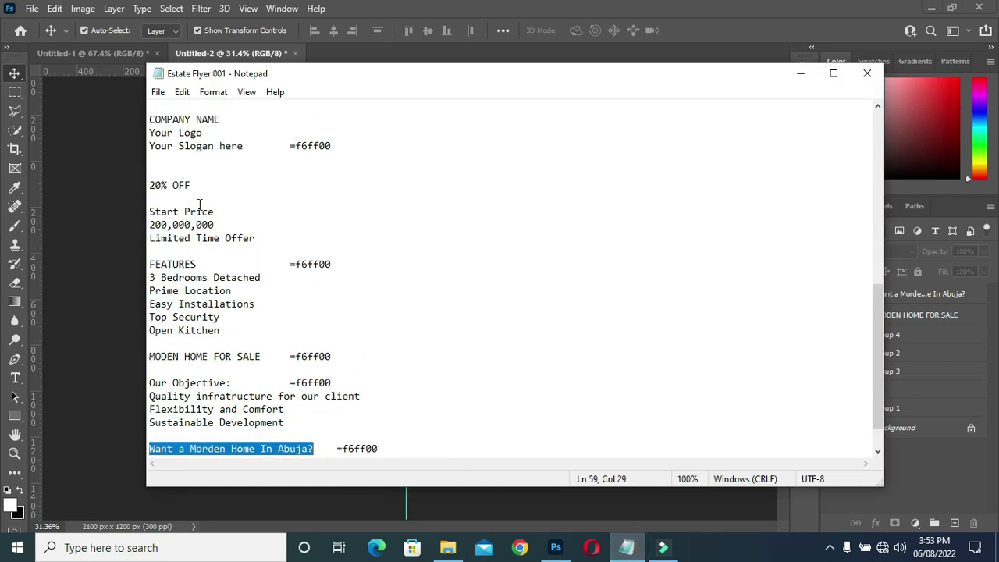
key(ctrl+c)
drag(150, 212, 196, 212)
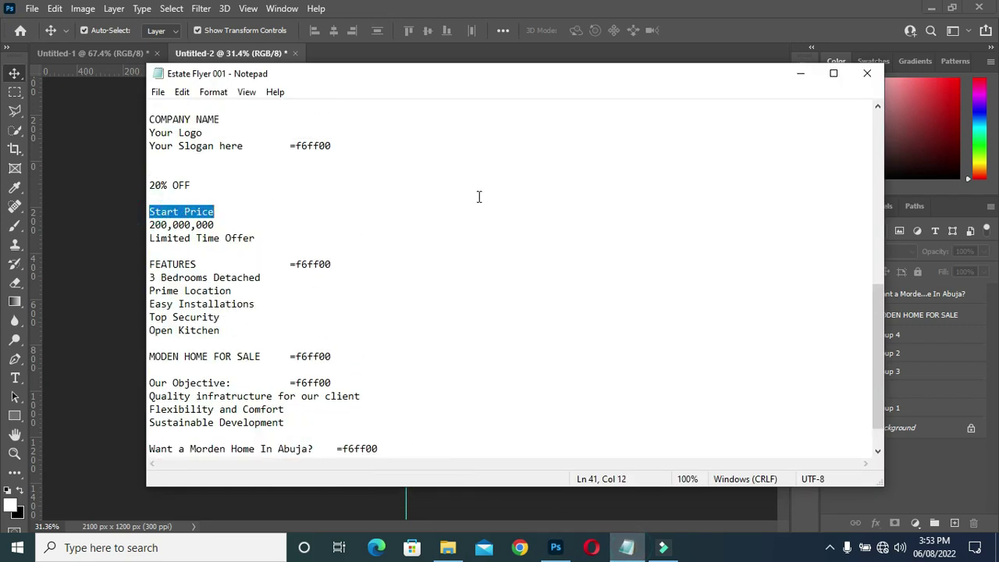
click(800, 73)
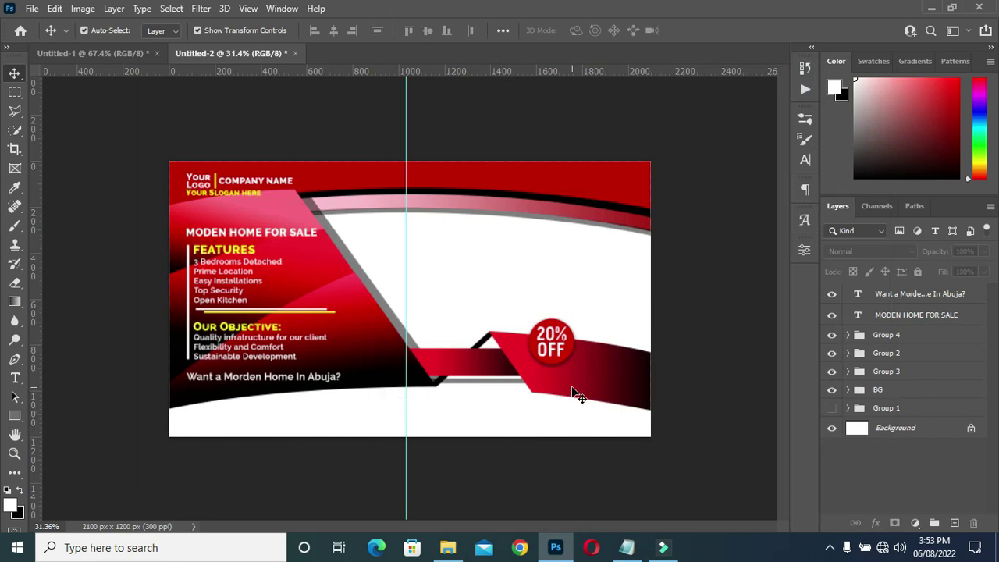
Step: Put the "Want a Morden Home In Abuja?" and MODEN HOME FOR SALE text layers into separate groups and collapse both
scroll(575, 396, up, 1)
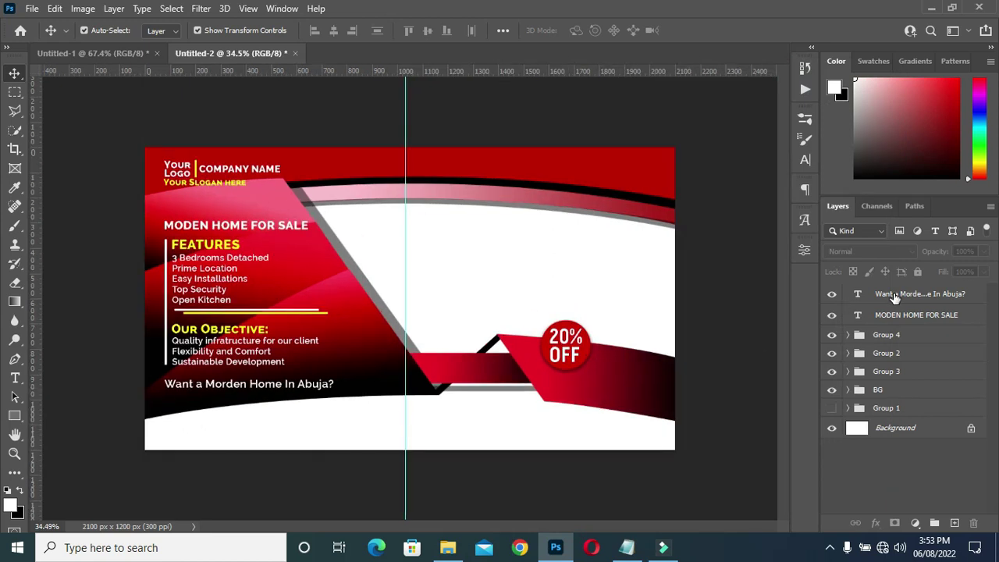
click(895, 295)
key(ctrl+g)
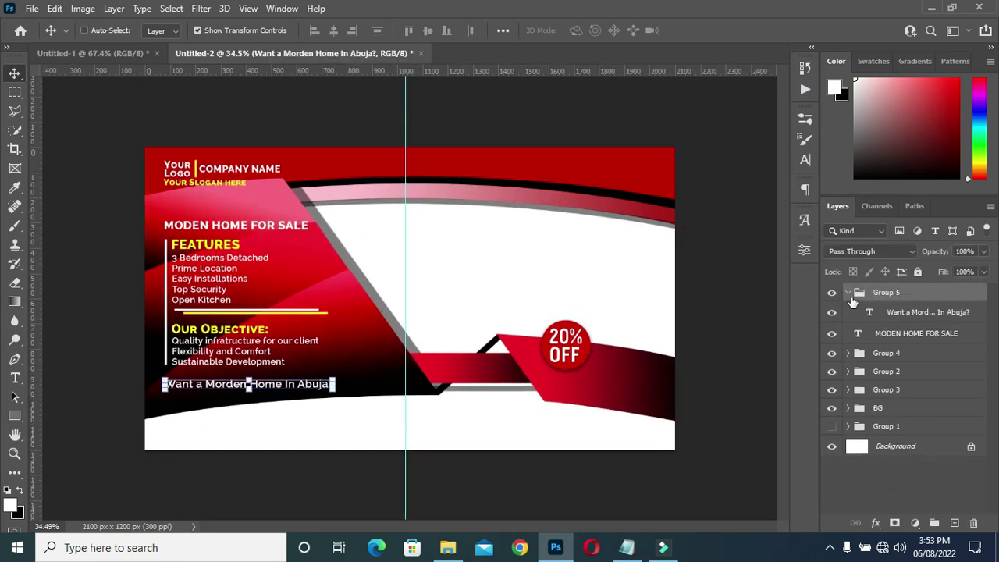
click(848, 294)
click(889, 318)
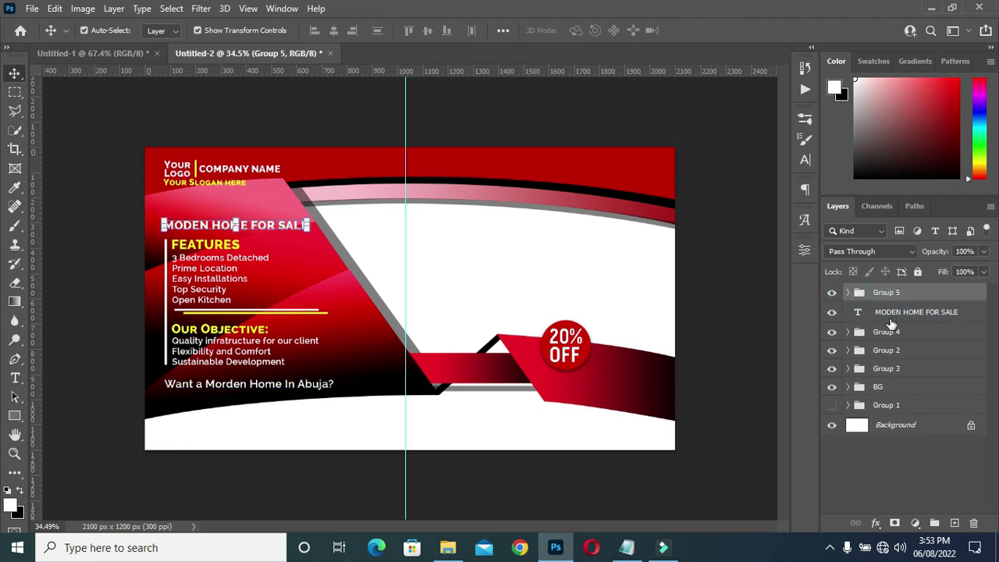
key(ctrl+g)
click(848, 311)
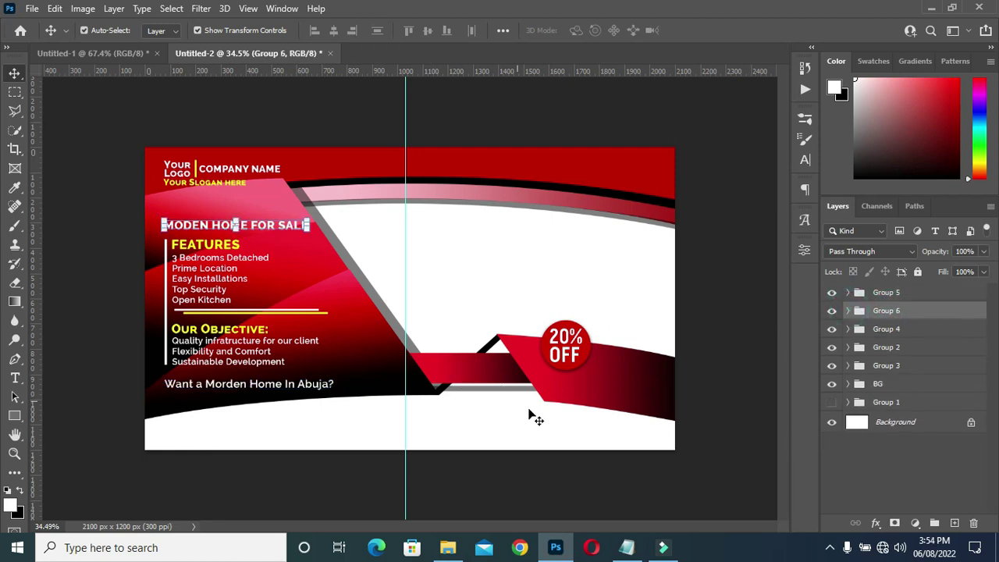
Step: Draw a rounded rectangle about 401 × 148 px with 10 px corners below the 20% OFF badge and fill it with the recently used pink
scroll(536, 419, up, 3)
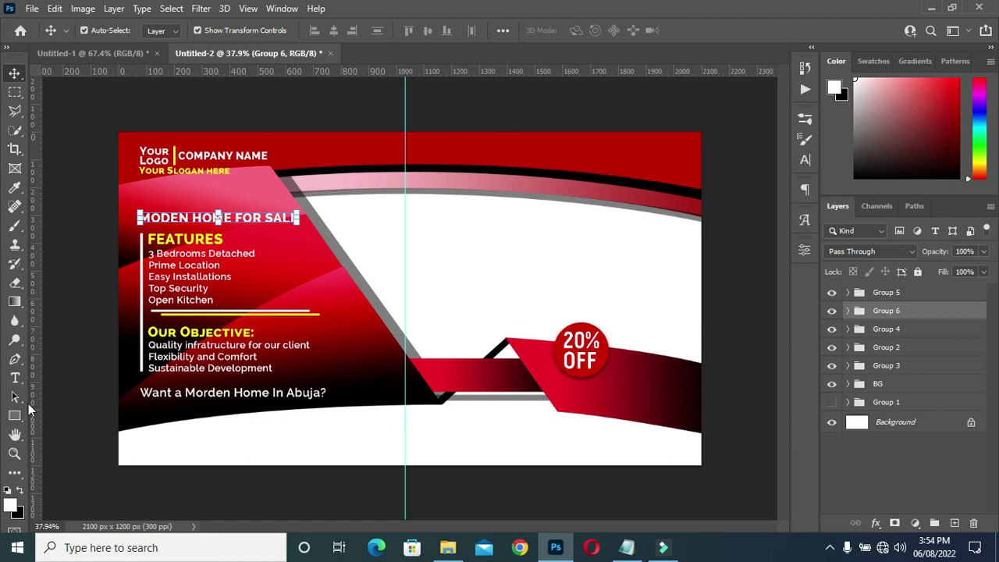
click(14, 415)
click(70, 437)
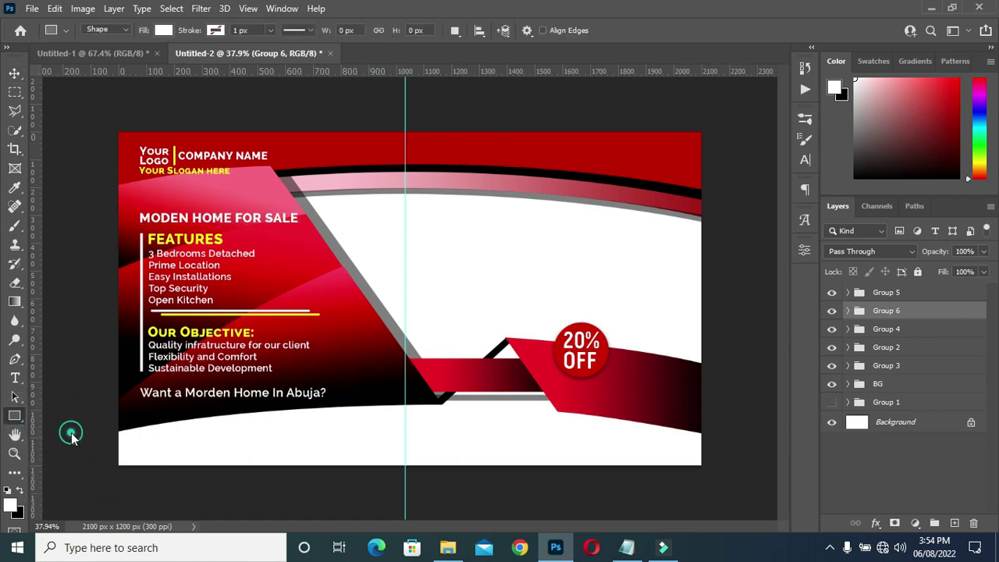
drag(530, 412, 647, 455)
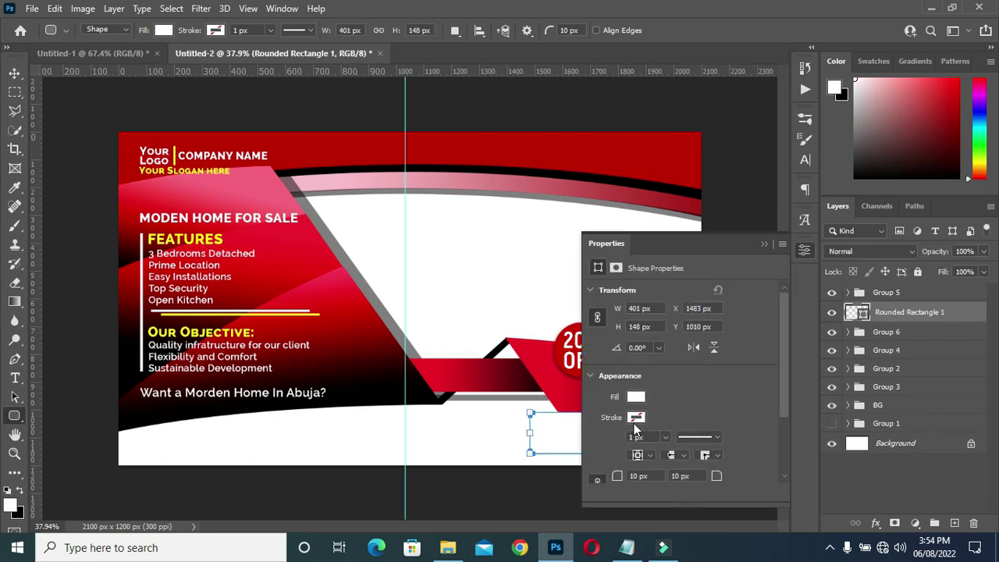
click(636, 396)
click(717, 361)
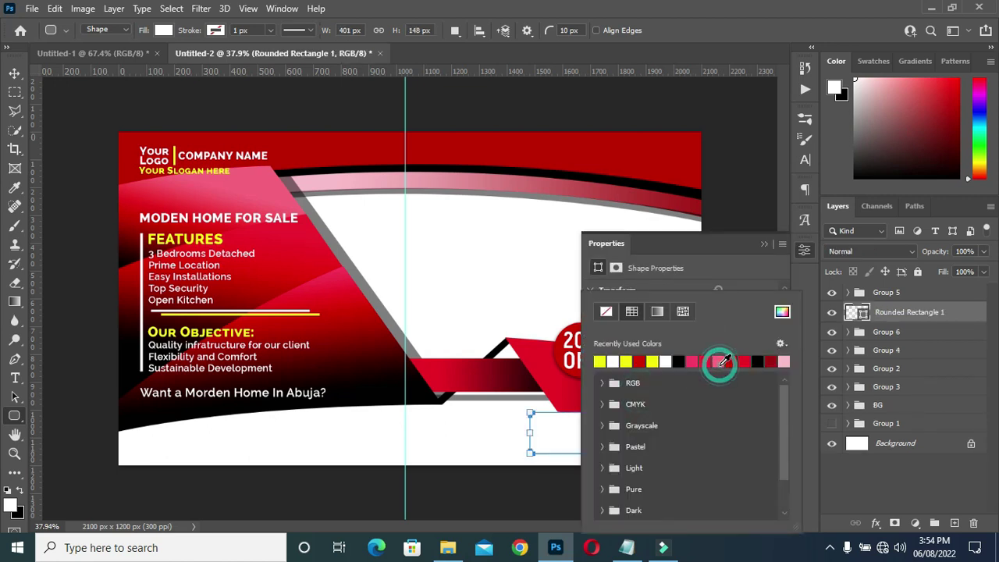
click(766, 265)
click(15, 72)
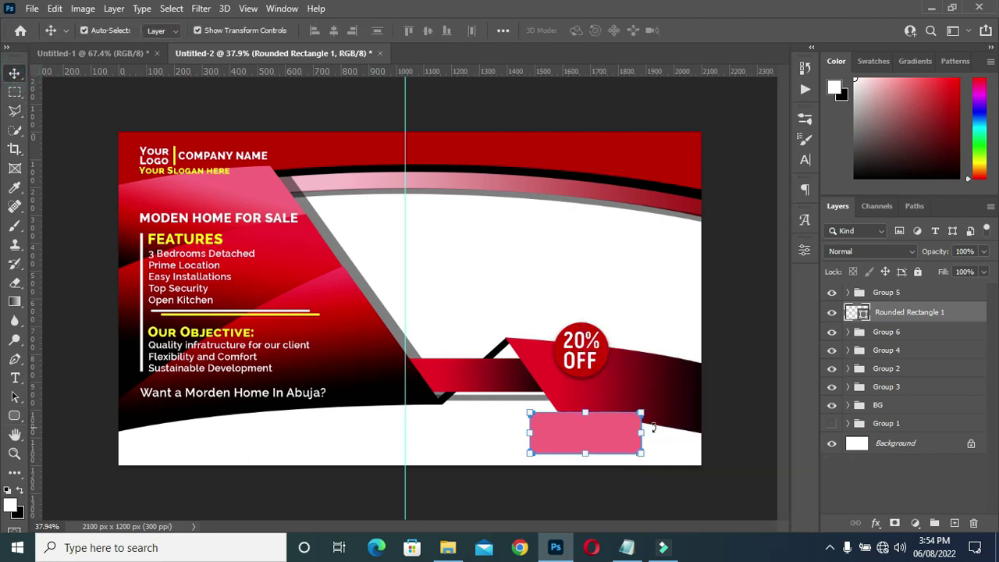